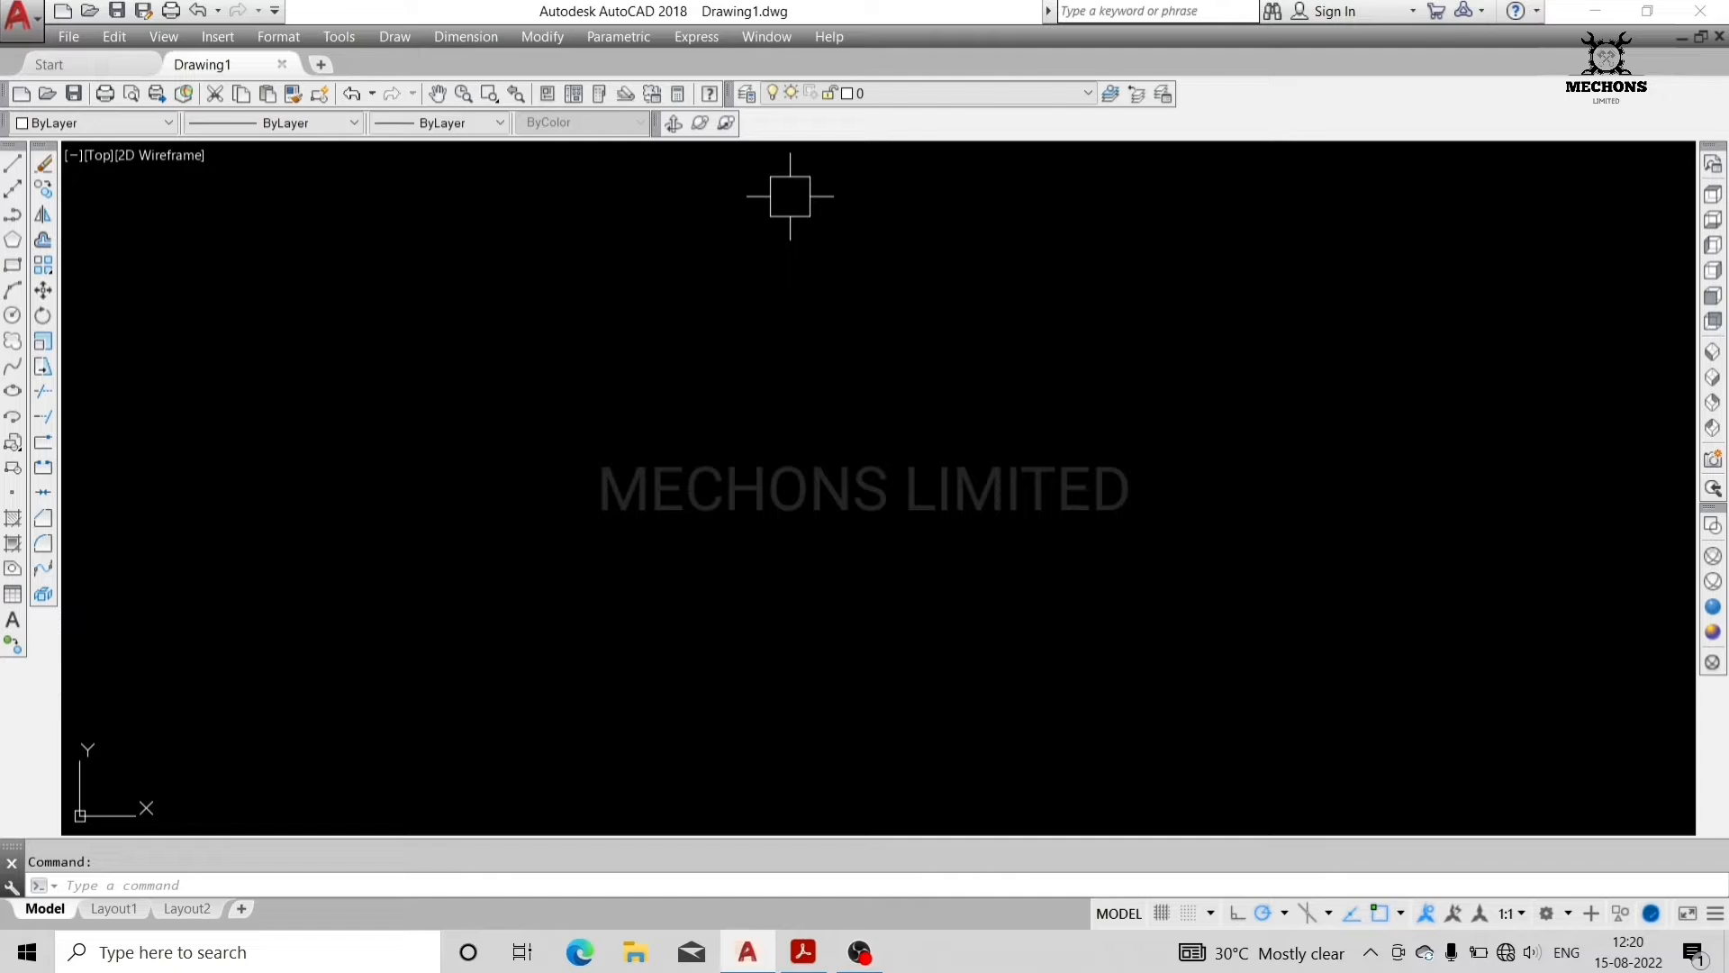
- Following the dimensioned drawing in the PDF manual, start the outline with Ortho on: lines 5 left, 25 down and 30 left
{"action": "key", "text": "alt+Tab"}
{"action": "key", "text": "alt+Tab"}
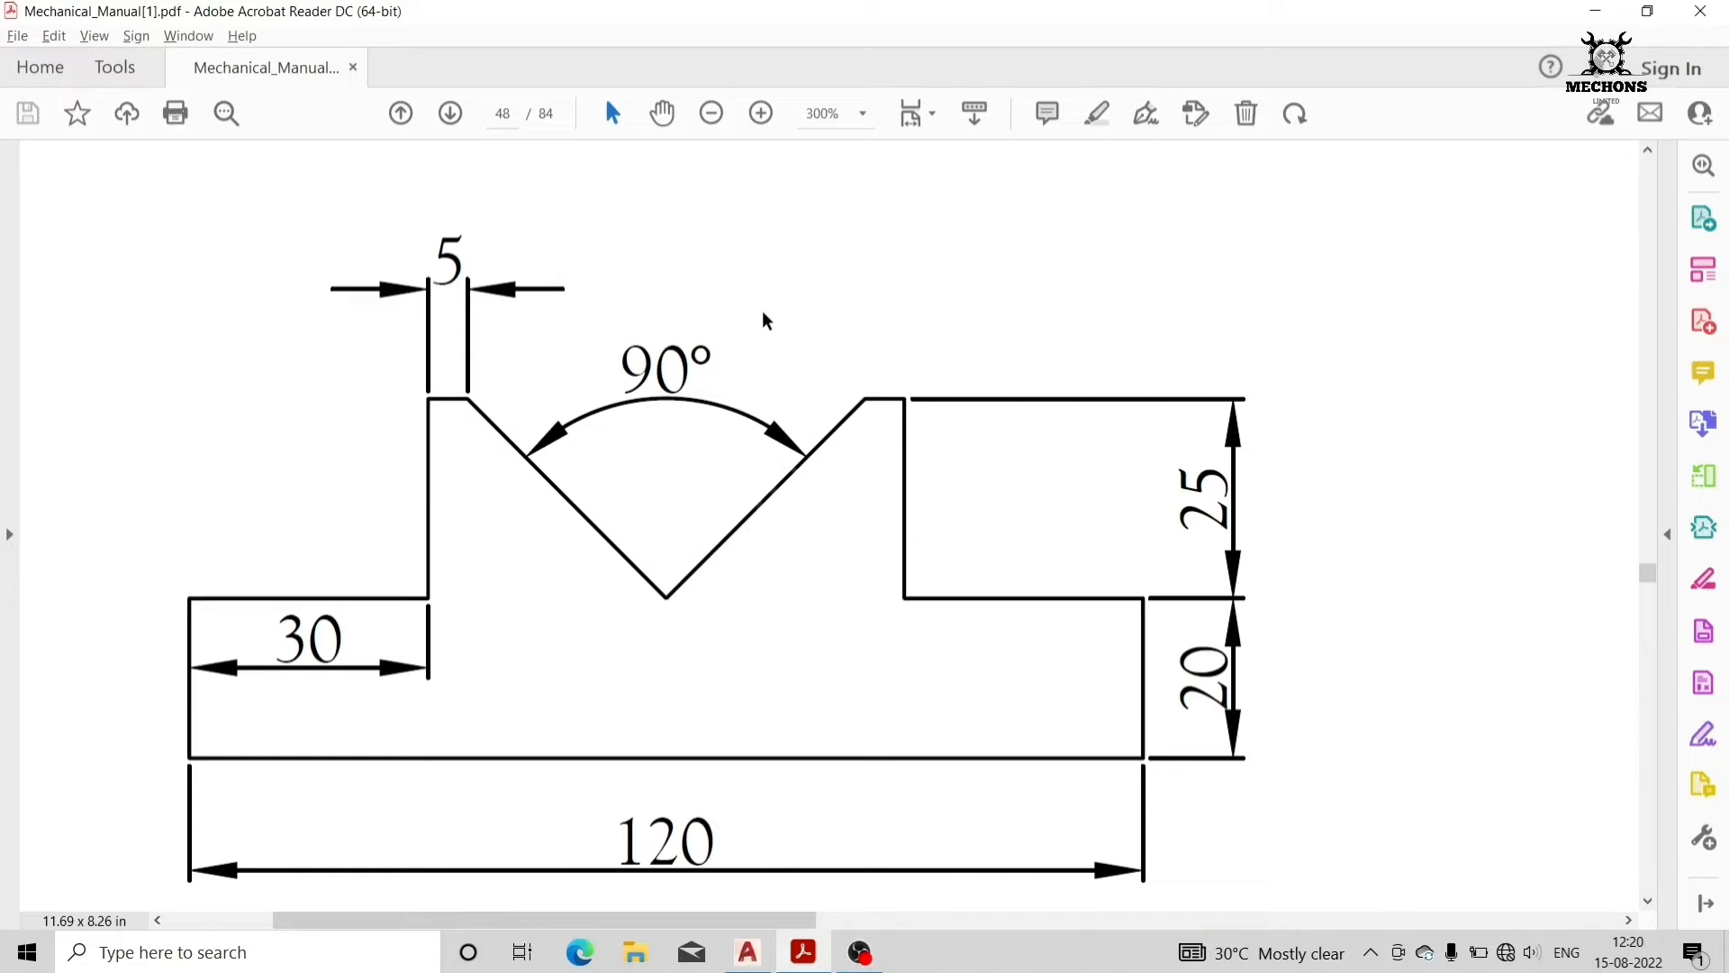
{"action": "key", "text": "alt+Tab"}
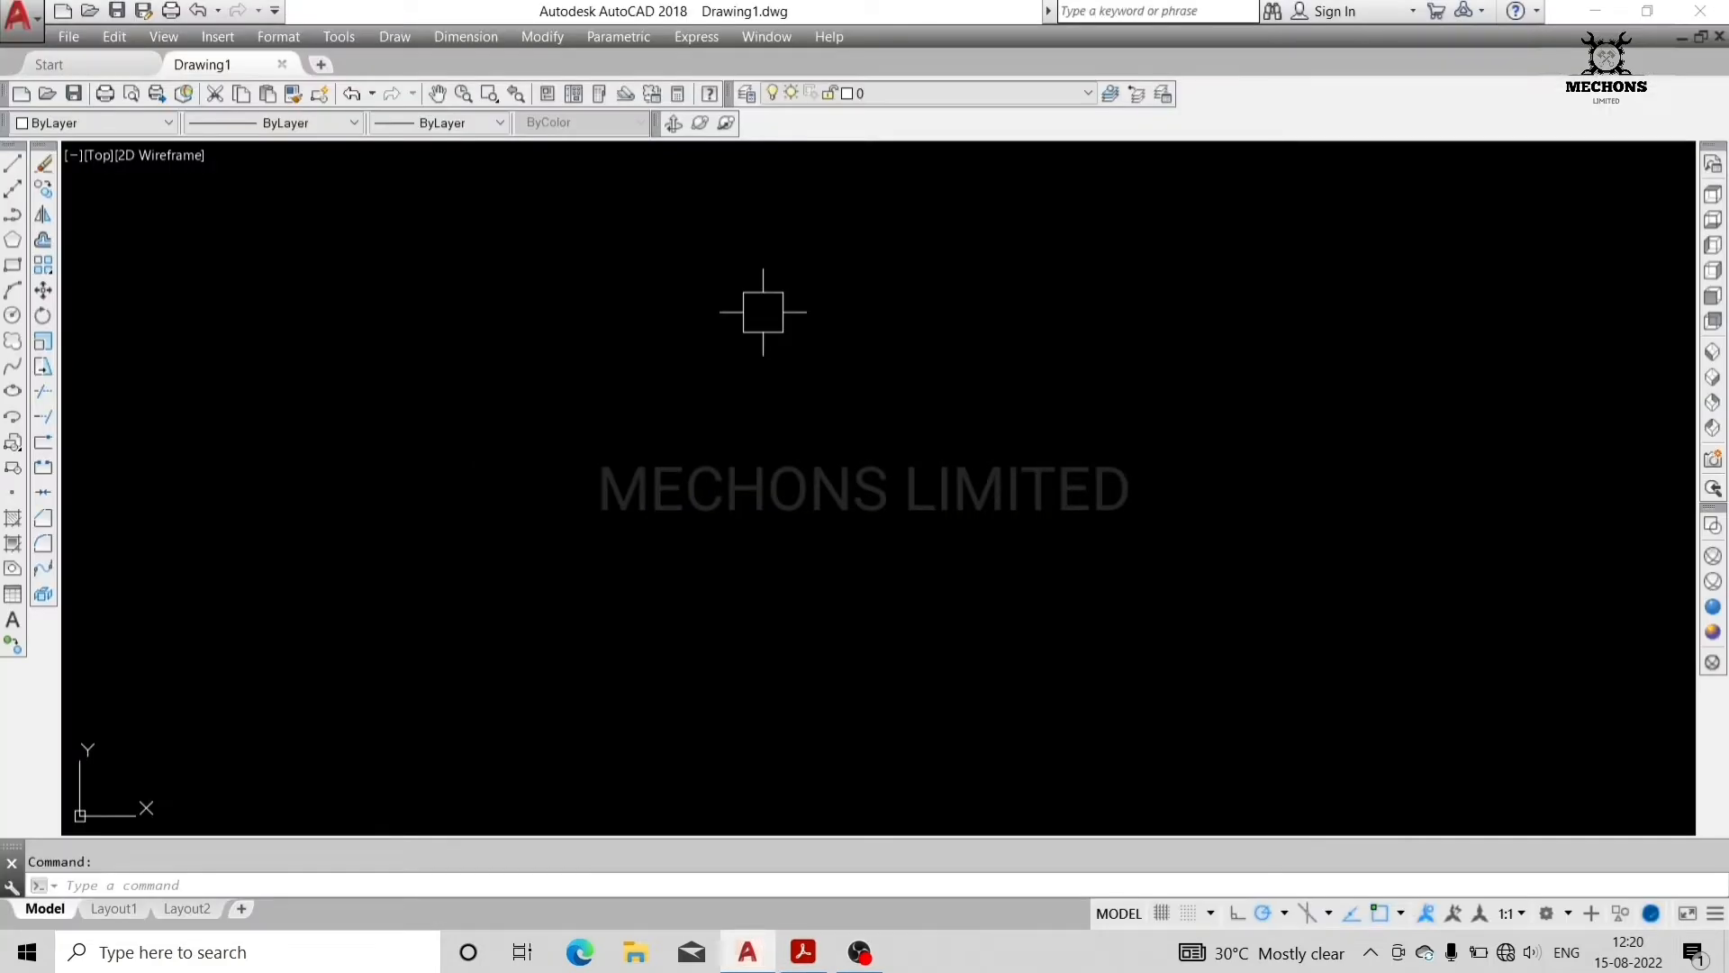
{"action": "left_click", "coordinate": [11, 166]}
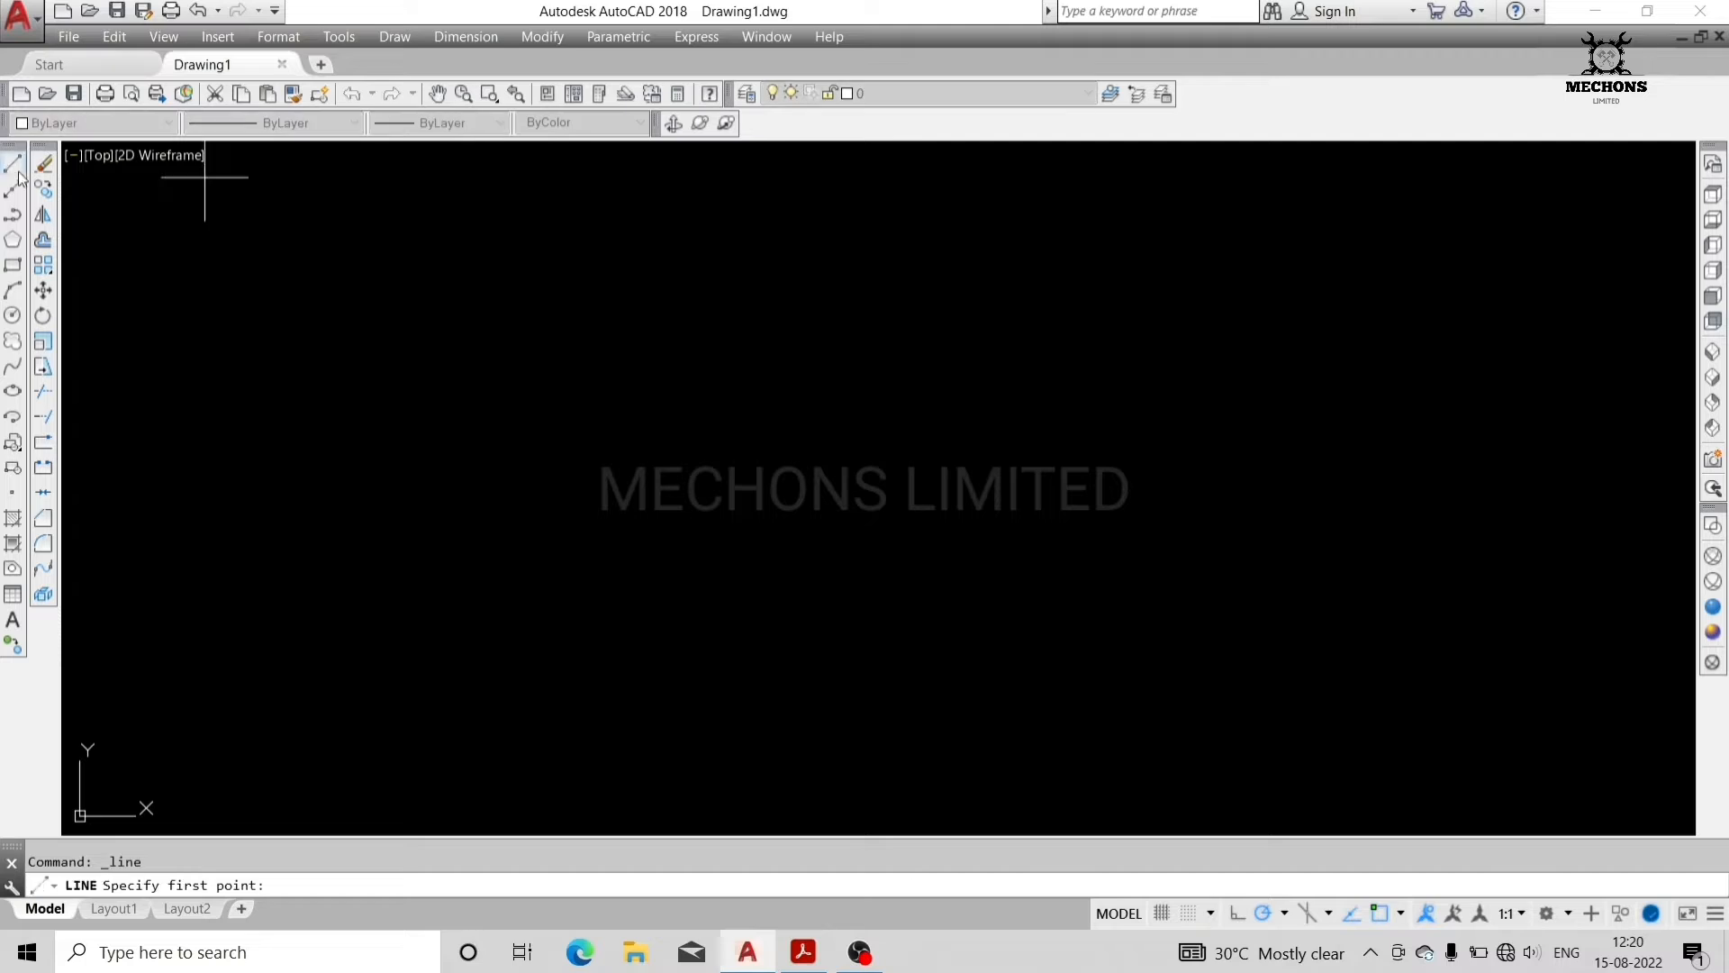
{"action": "left_click", "coordinate": [702, 330]}
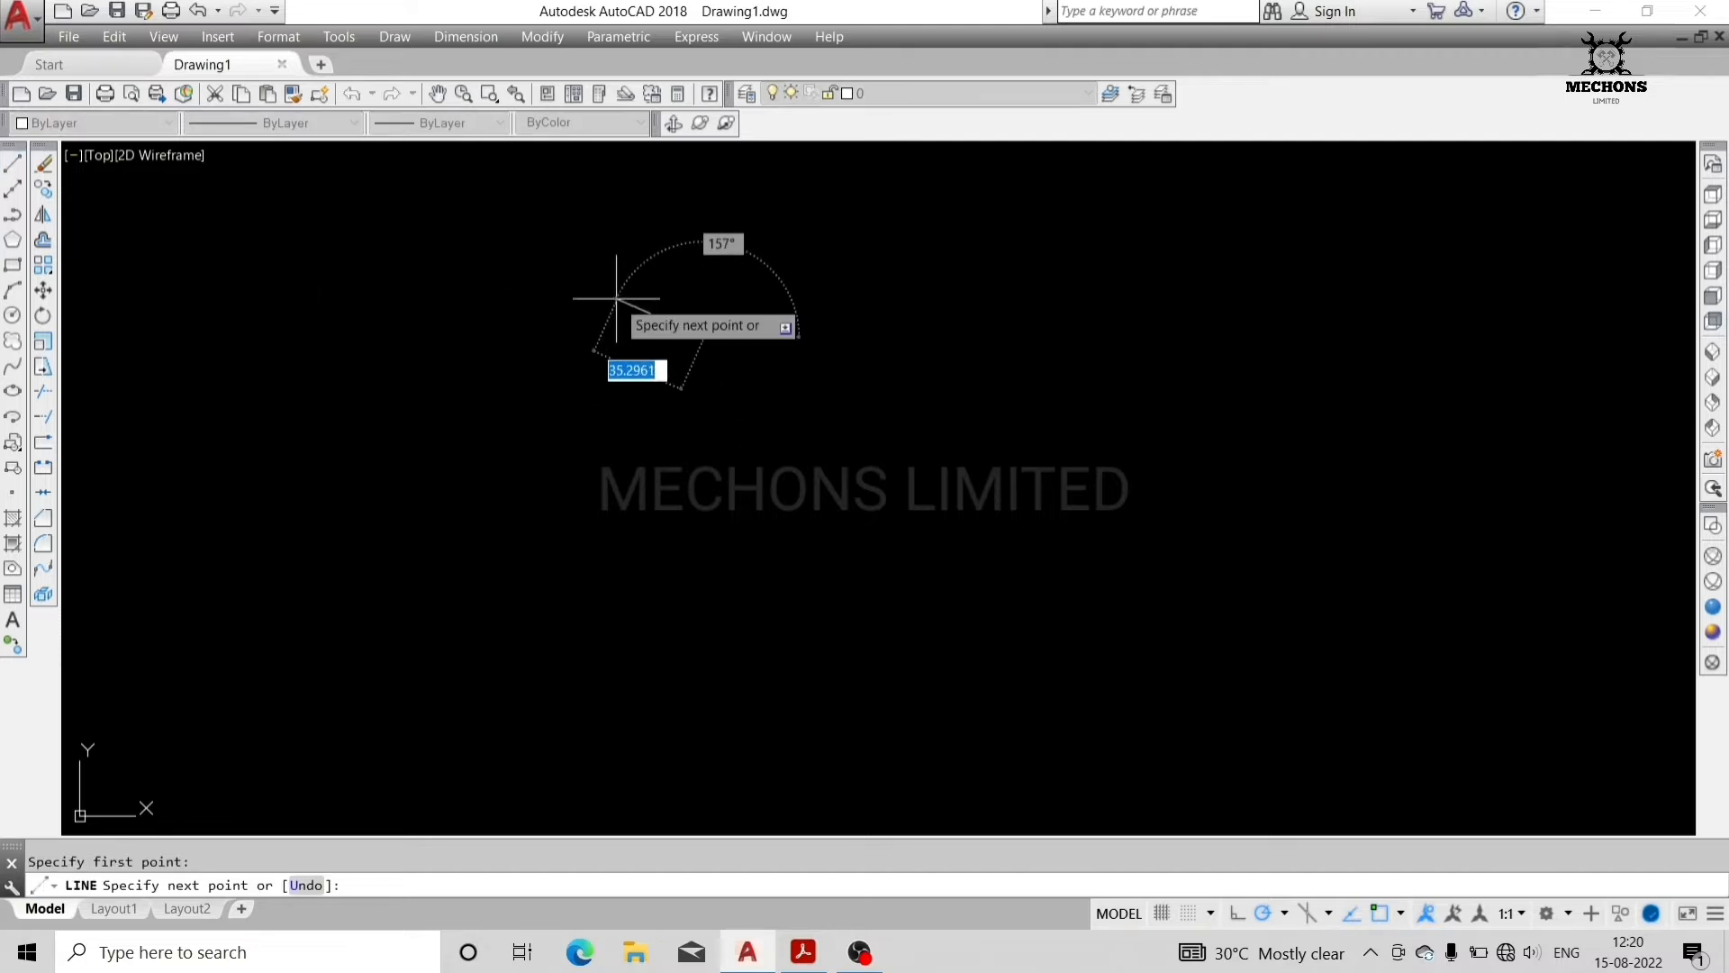
{"action": "left_click", "coordinate": [1232, 915]}
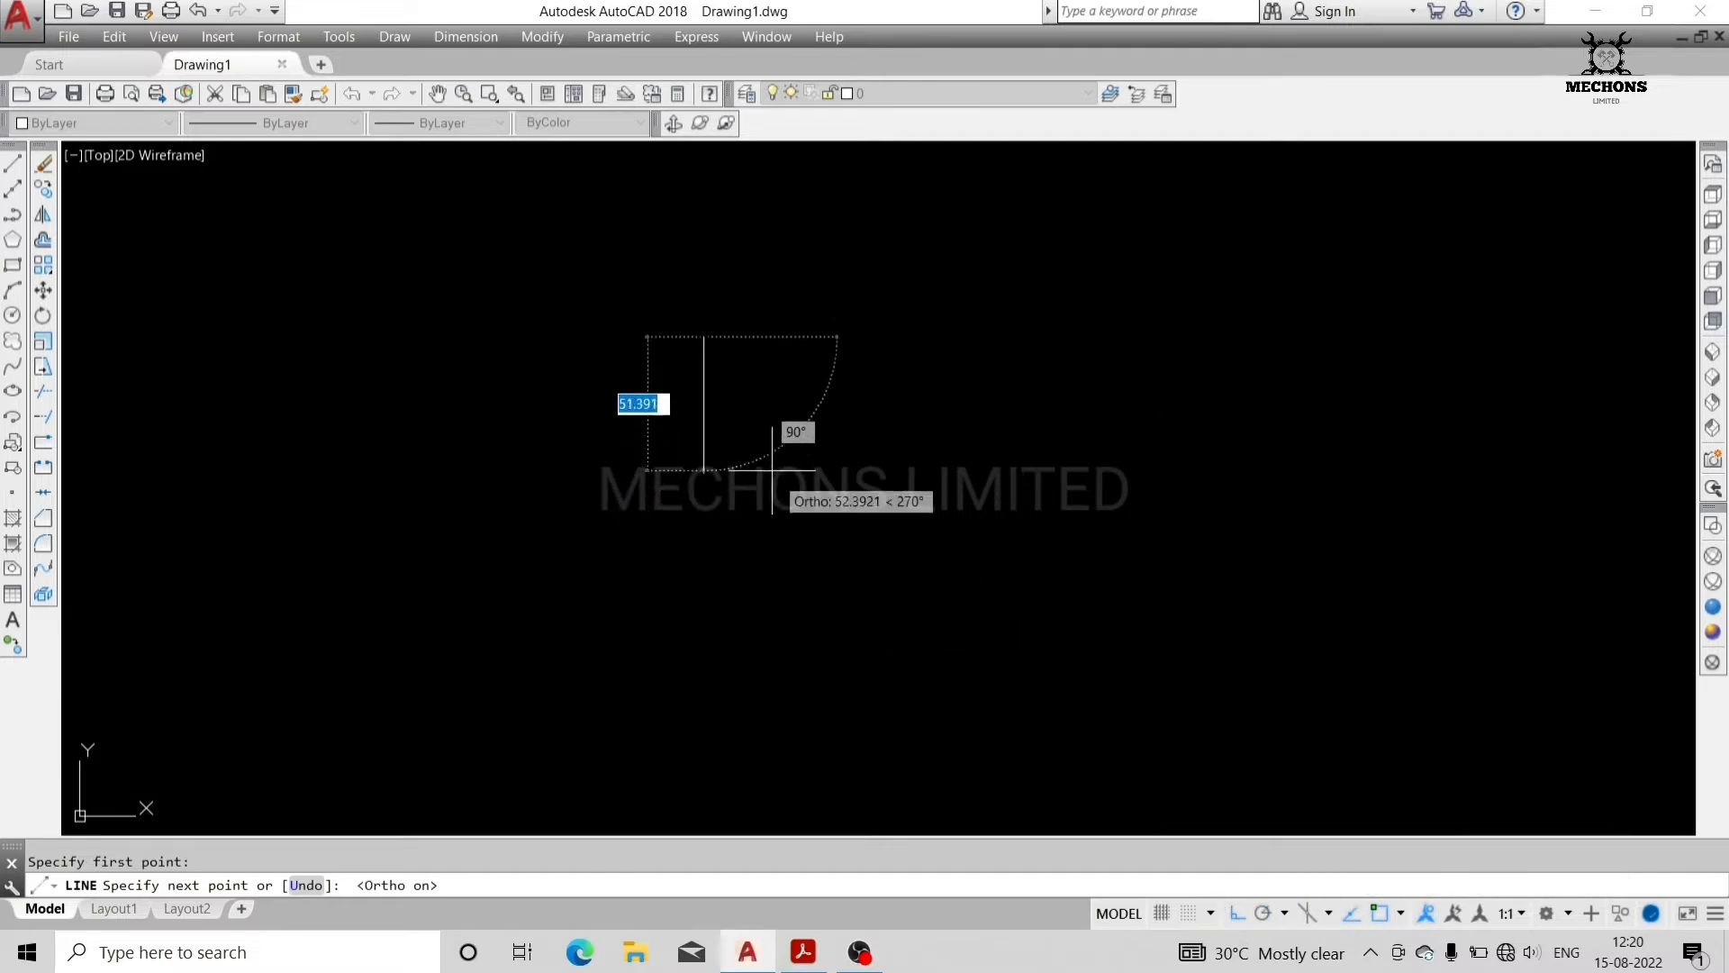
{"action": "type", "text": "5"}
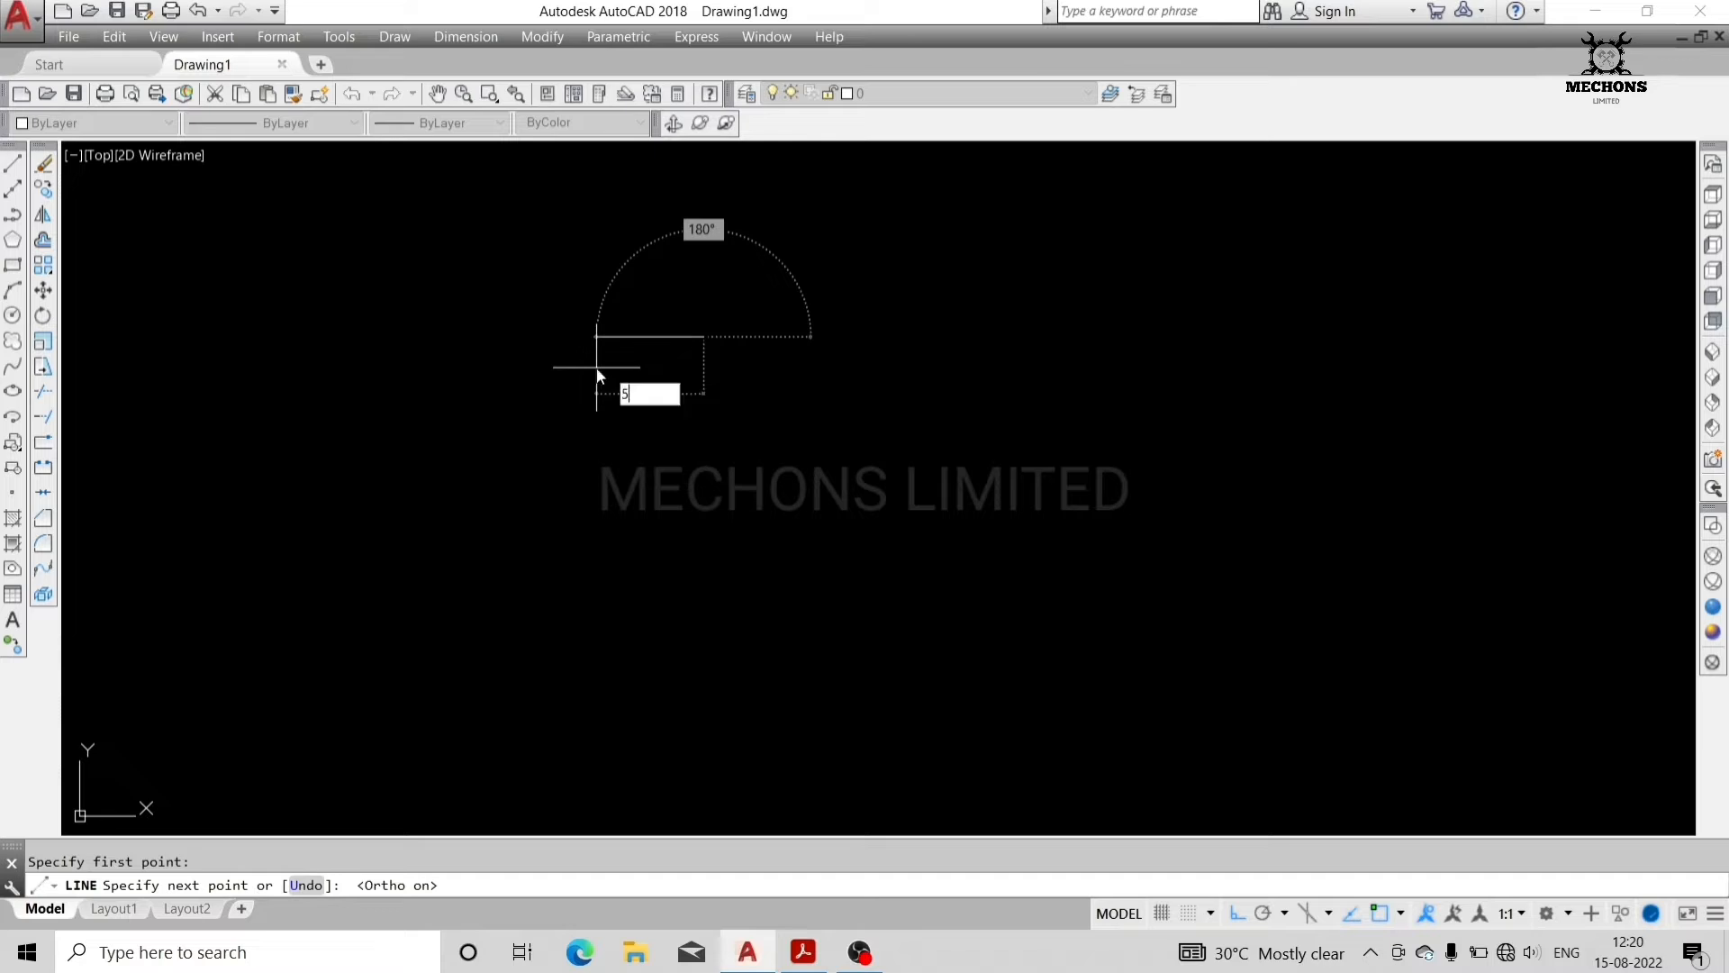
{"action": "key", "text": "Return"}
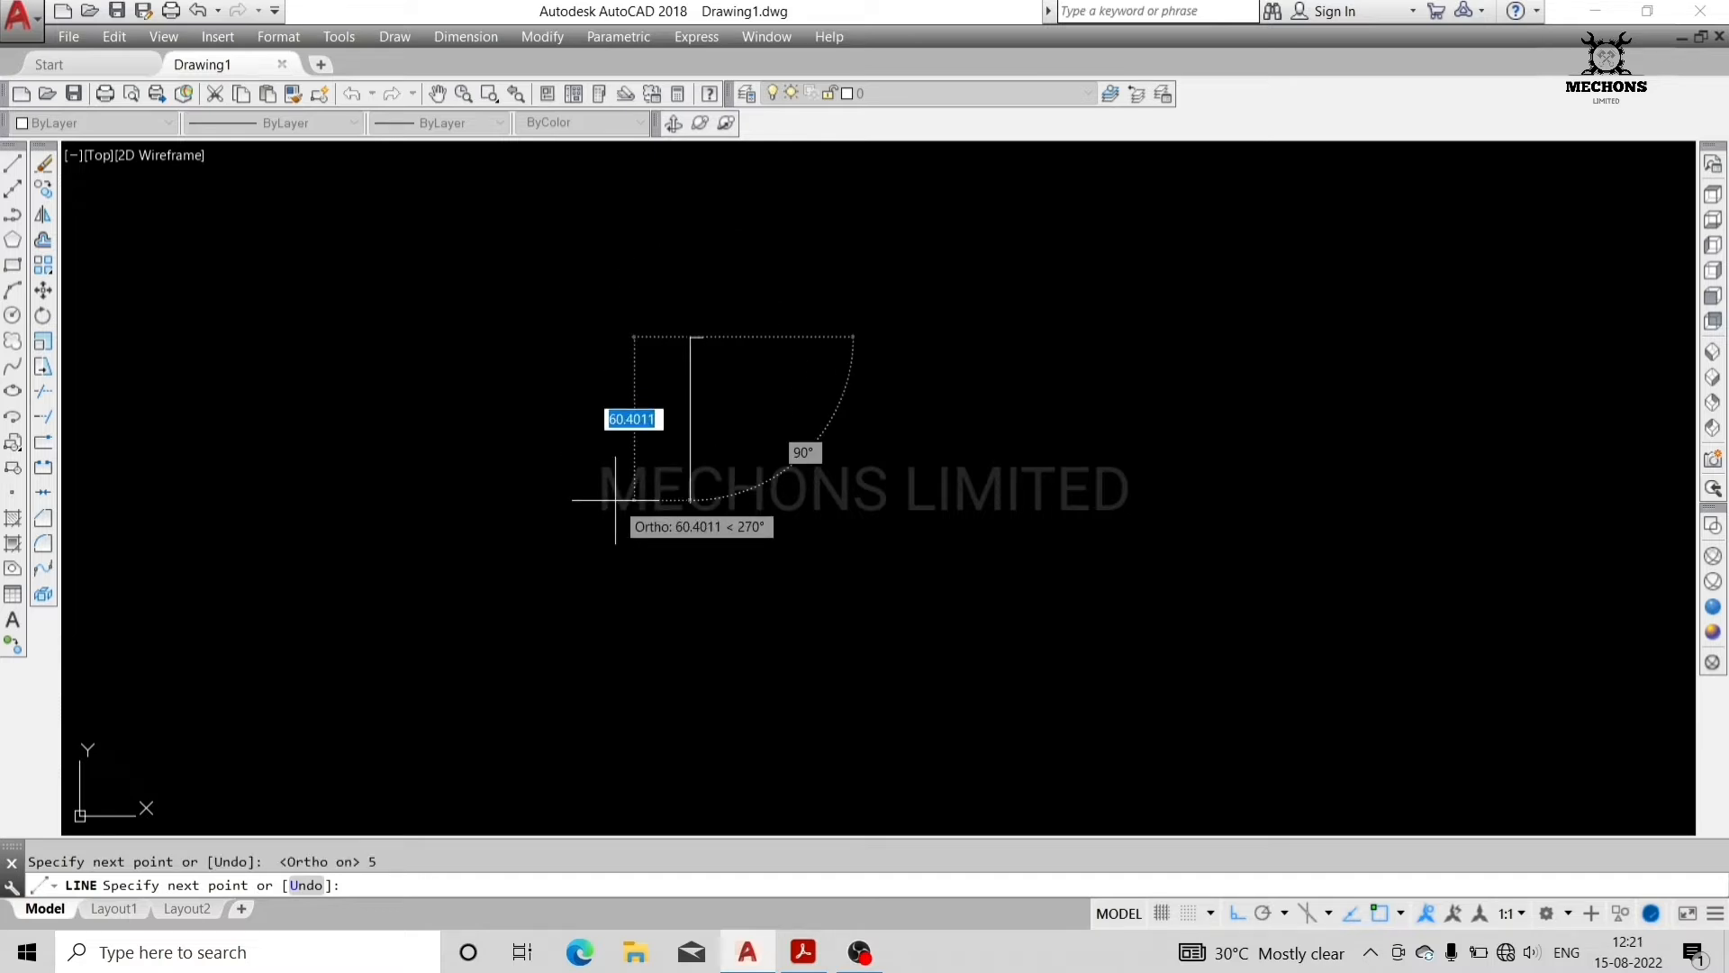
{"action": "type", "text": "25"}
{"action": "key", "text": "Return"}
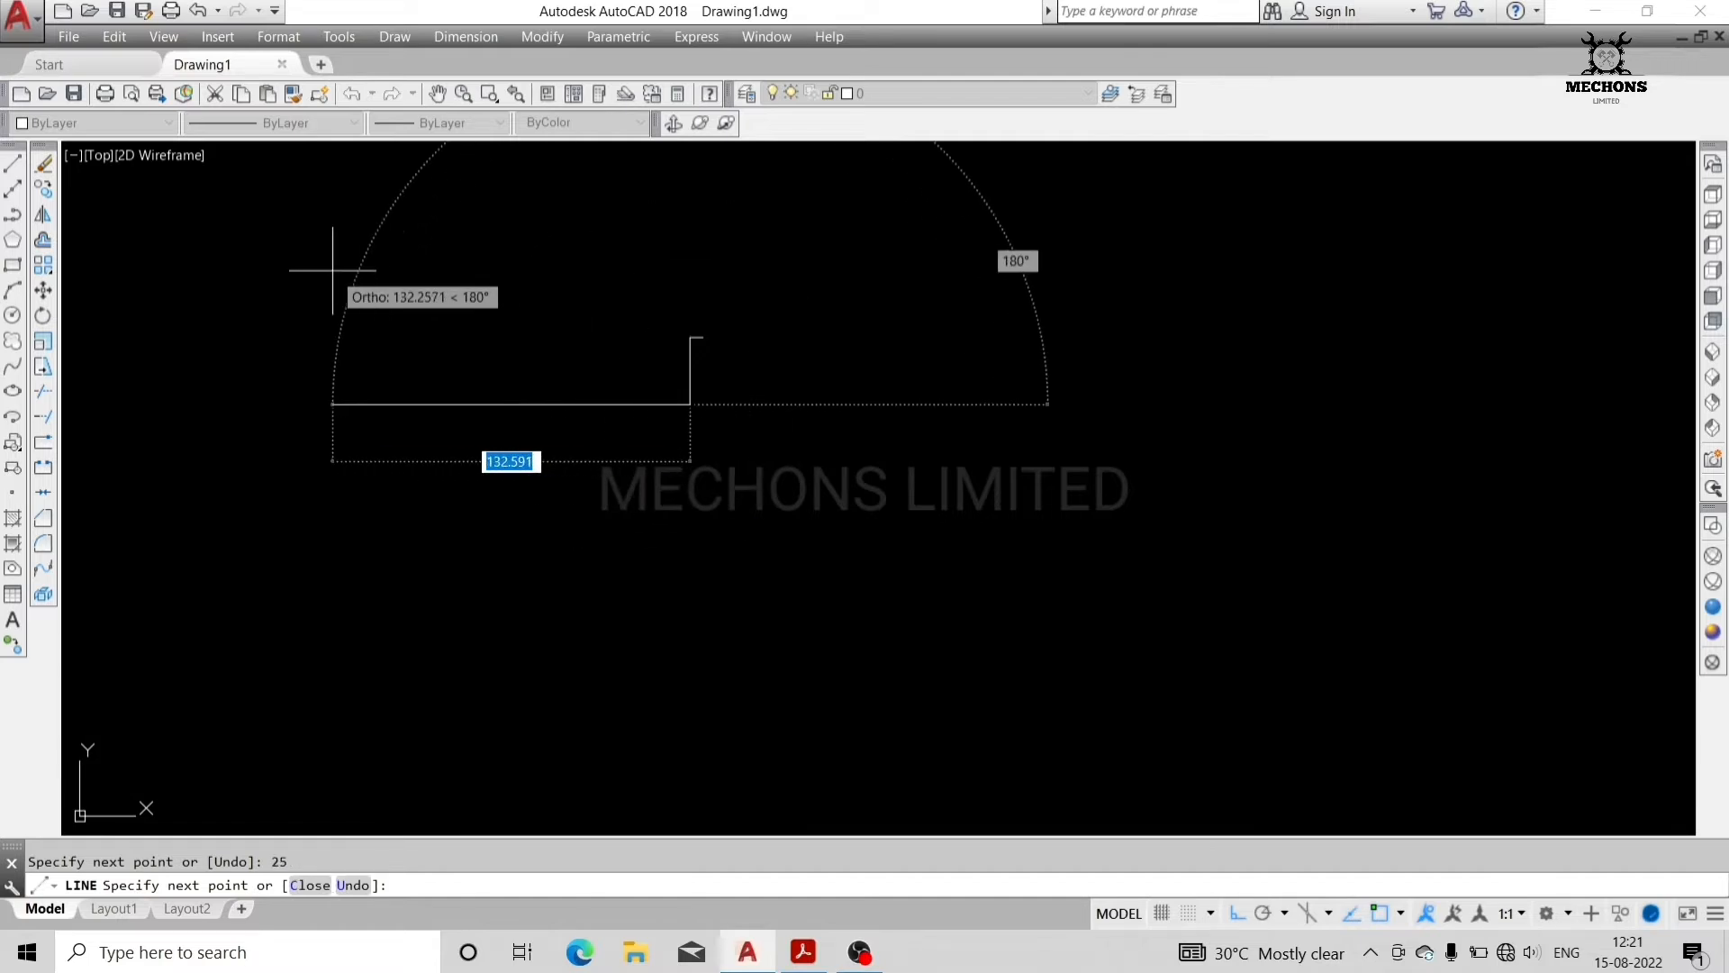
{"action": "type", "text": "30"}
{"action": "key", "text": "Return"}
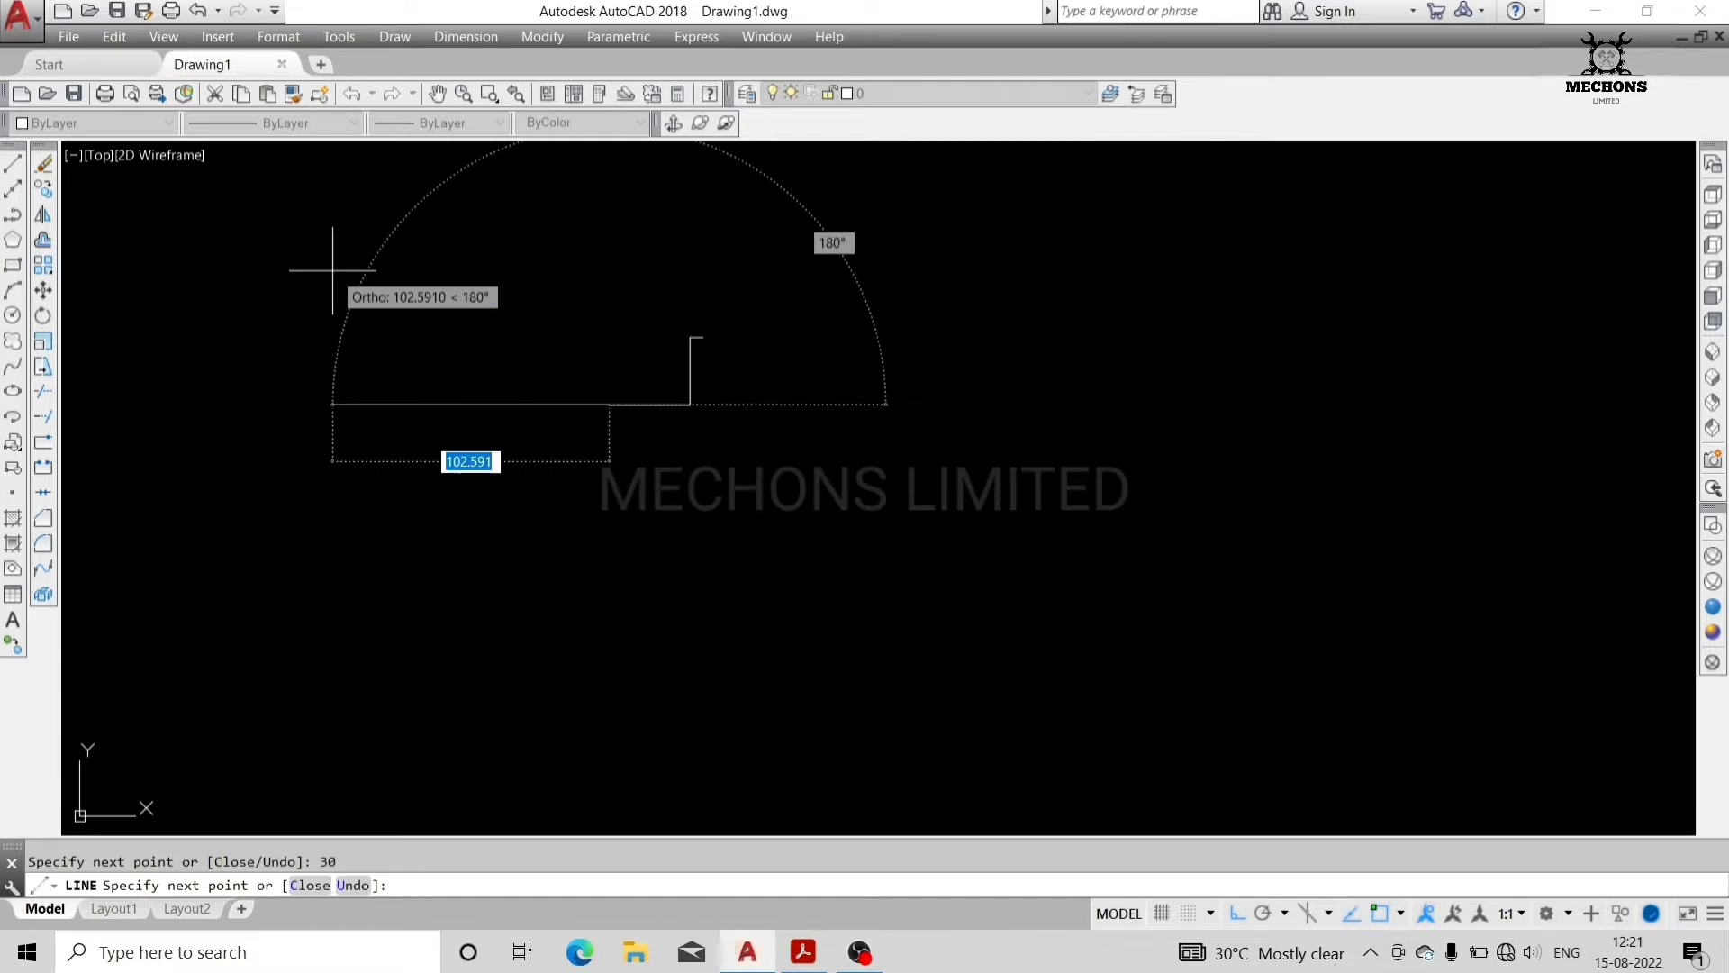
- Continue the outline around the base with lines 20 down, 120 to the right and 20 up
{"action": "type", "text": "20"}
{"action": "key", "text": "Return"}
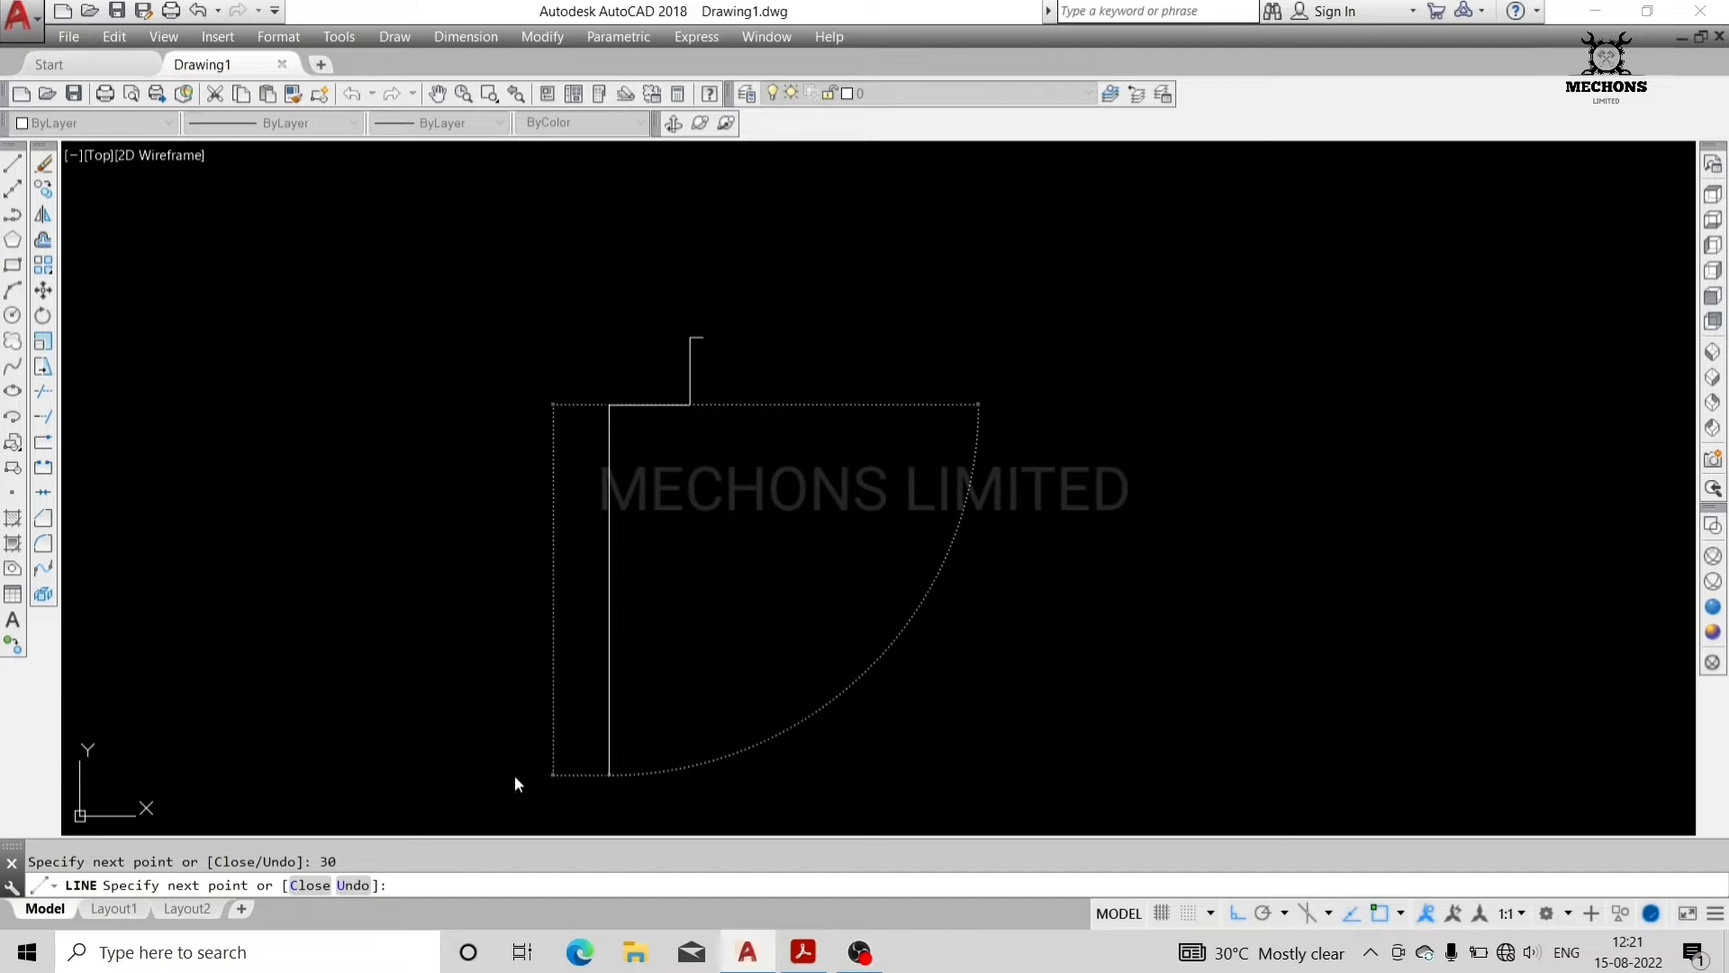
{"action": "type", "text": "120"}
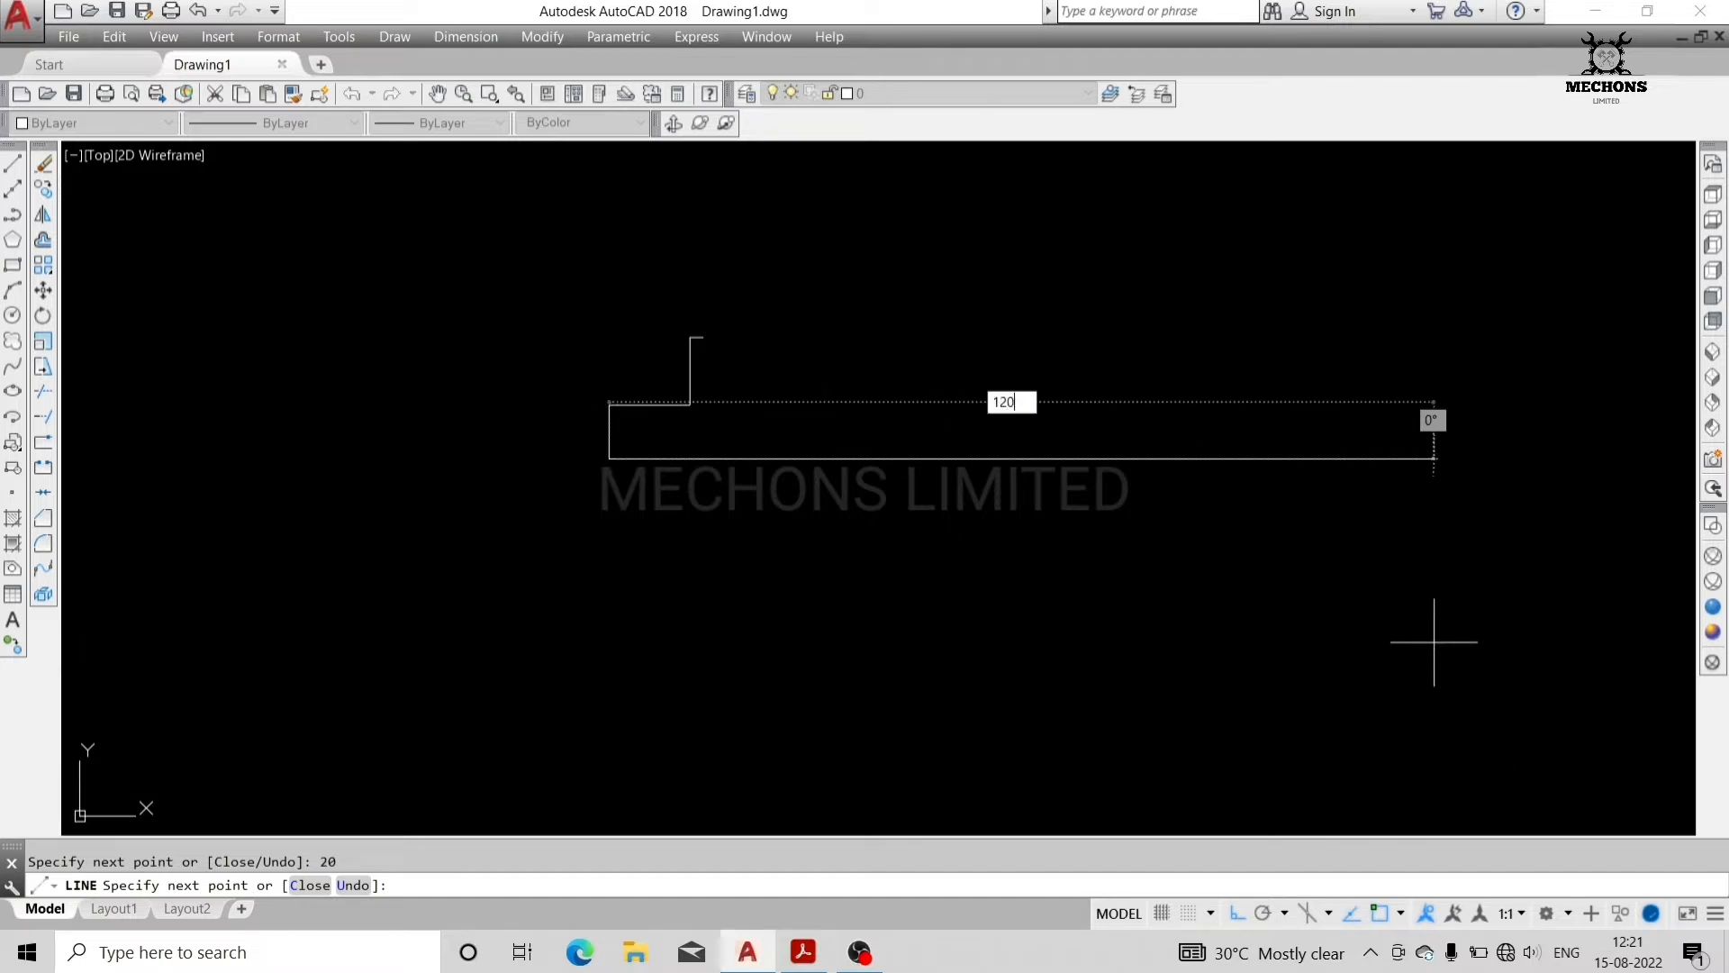
{"action": "key", "text": "Return"}
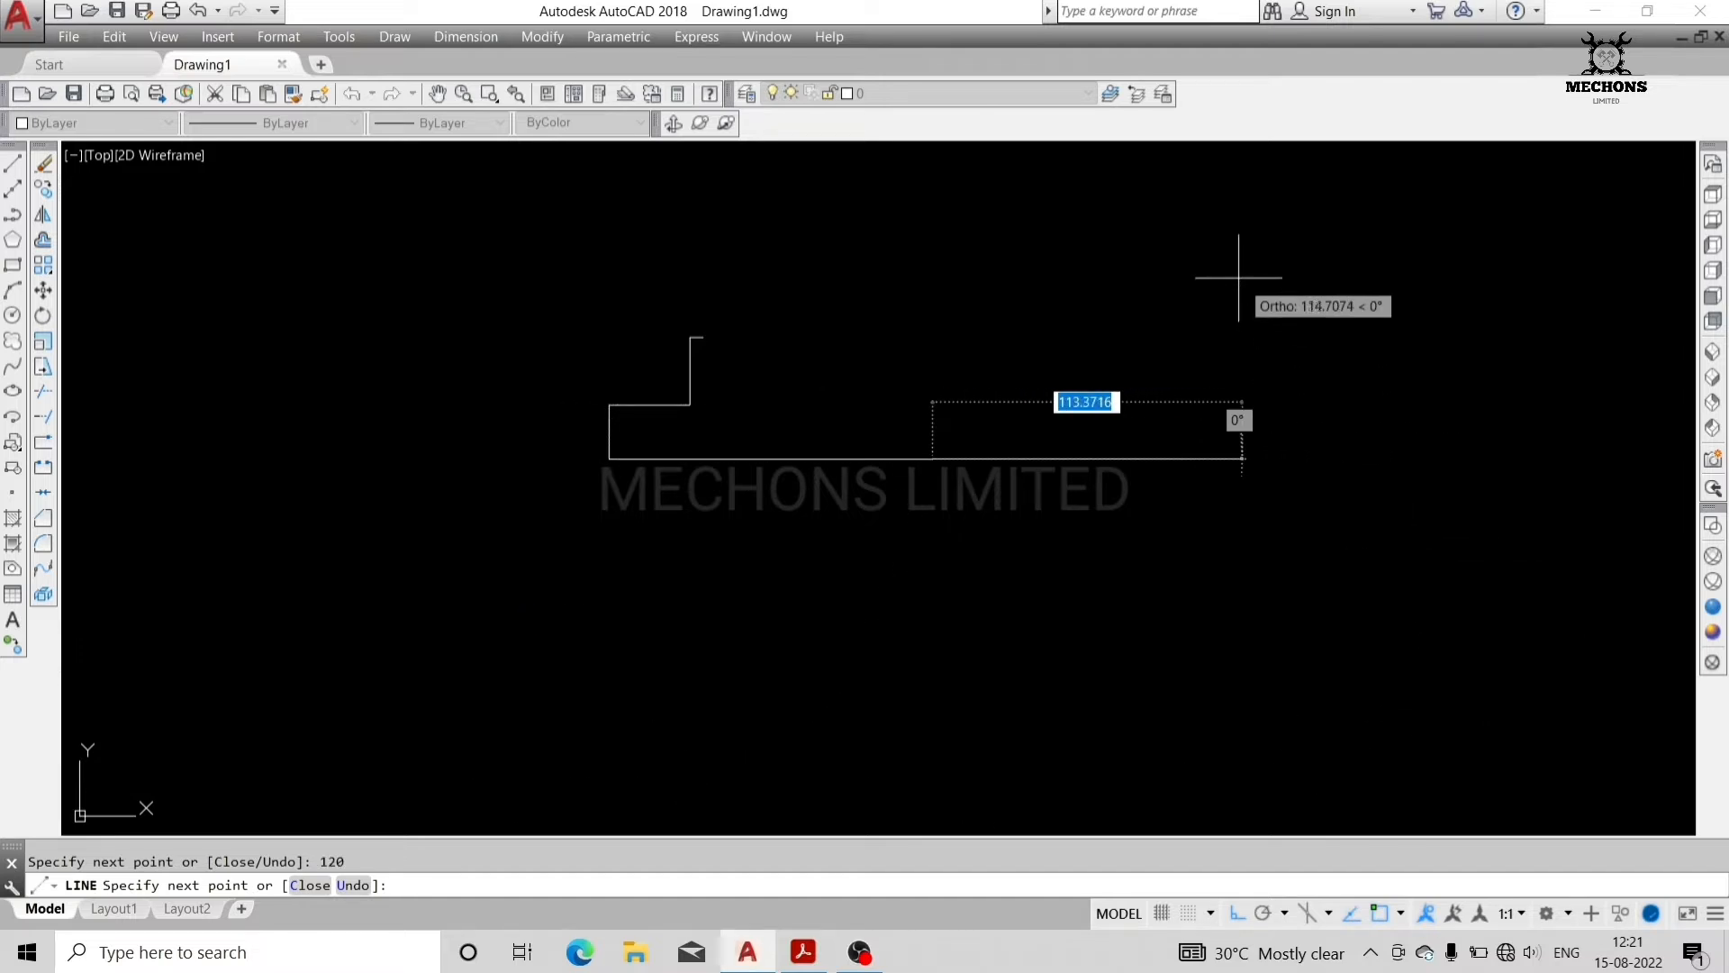
{"action": "type", "text": "20"}
{"action": "key", "text": "Return"}
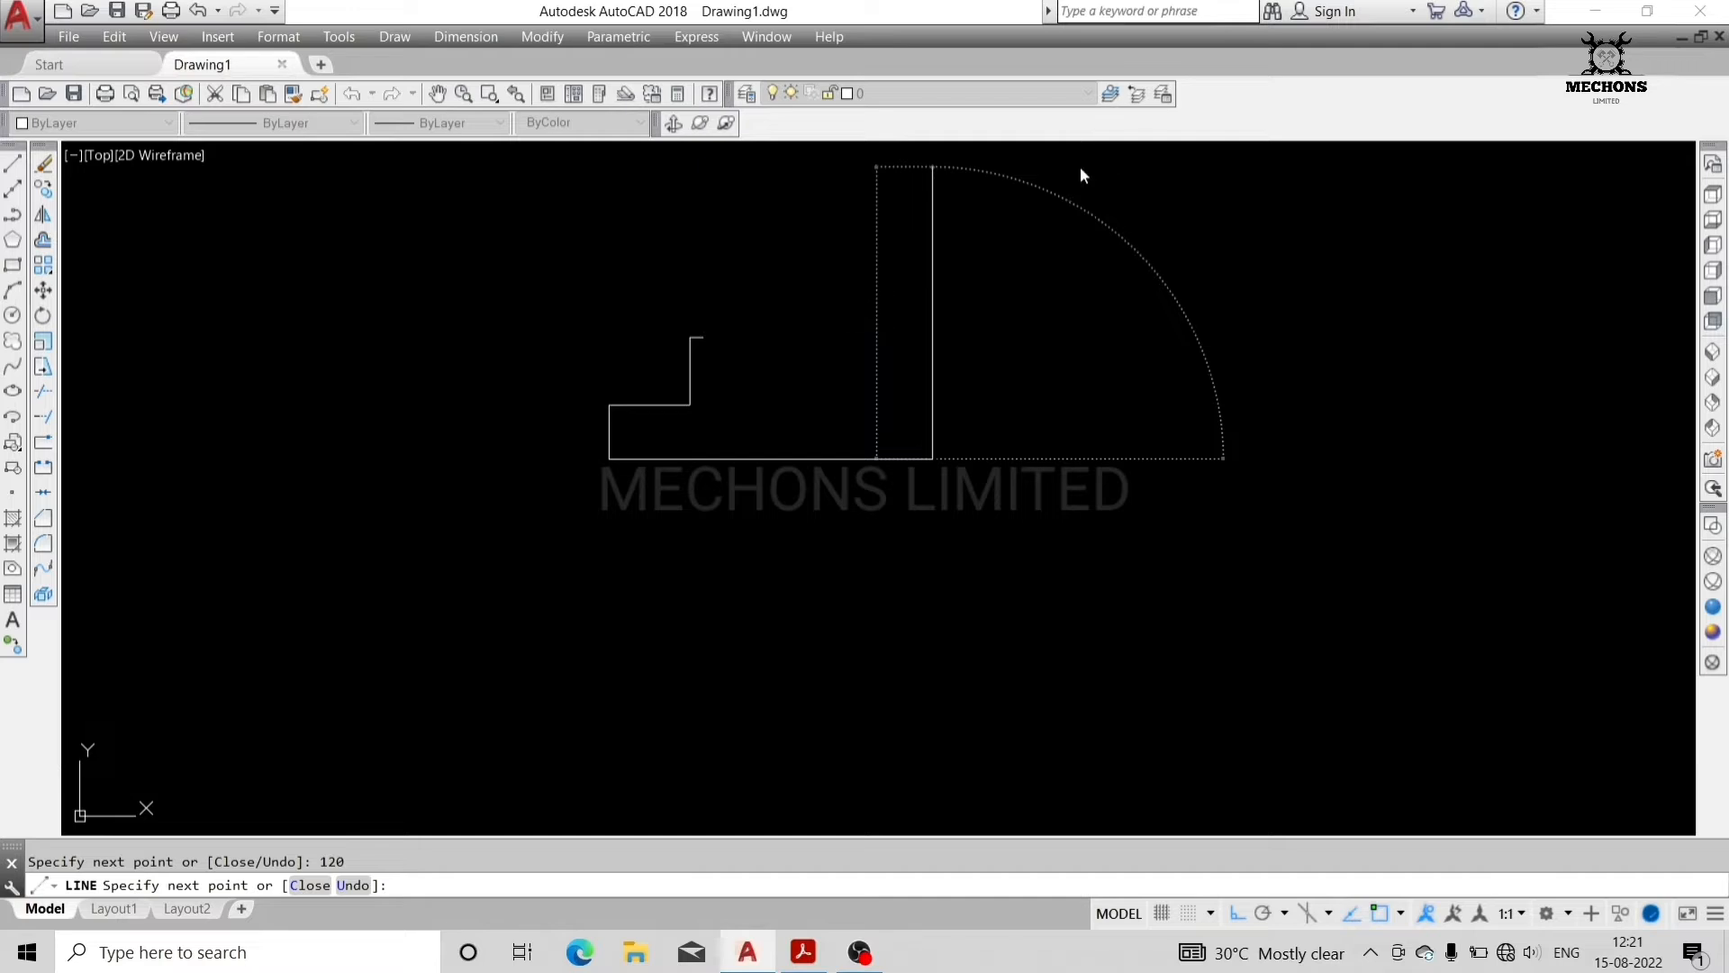
- Continue the outline up the right shoulder with lines 30 left, 25 up and 5 left
{"action": "type", "text": "30"}
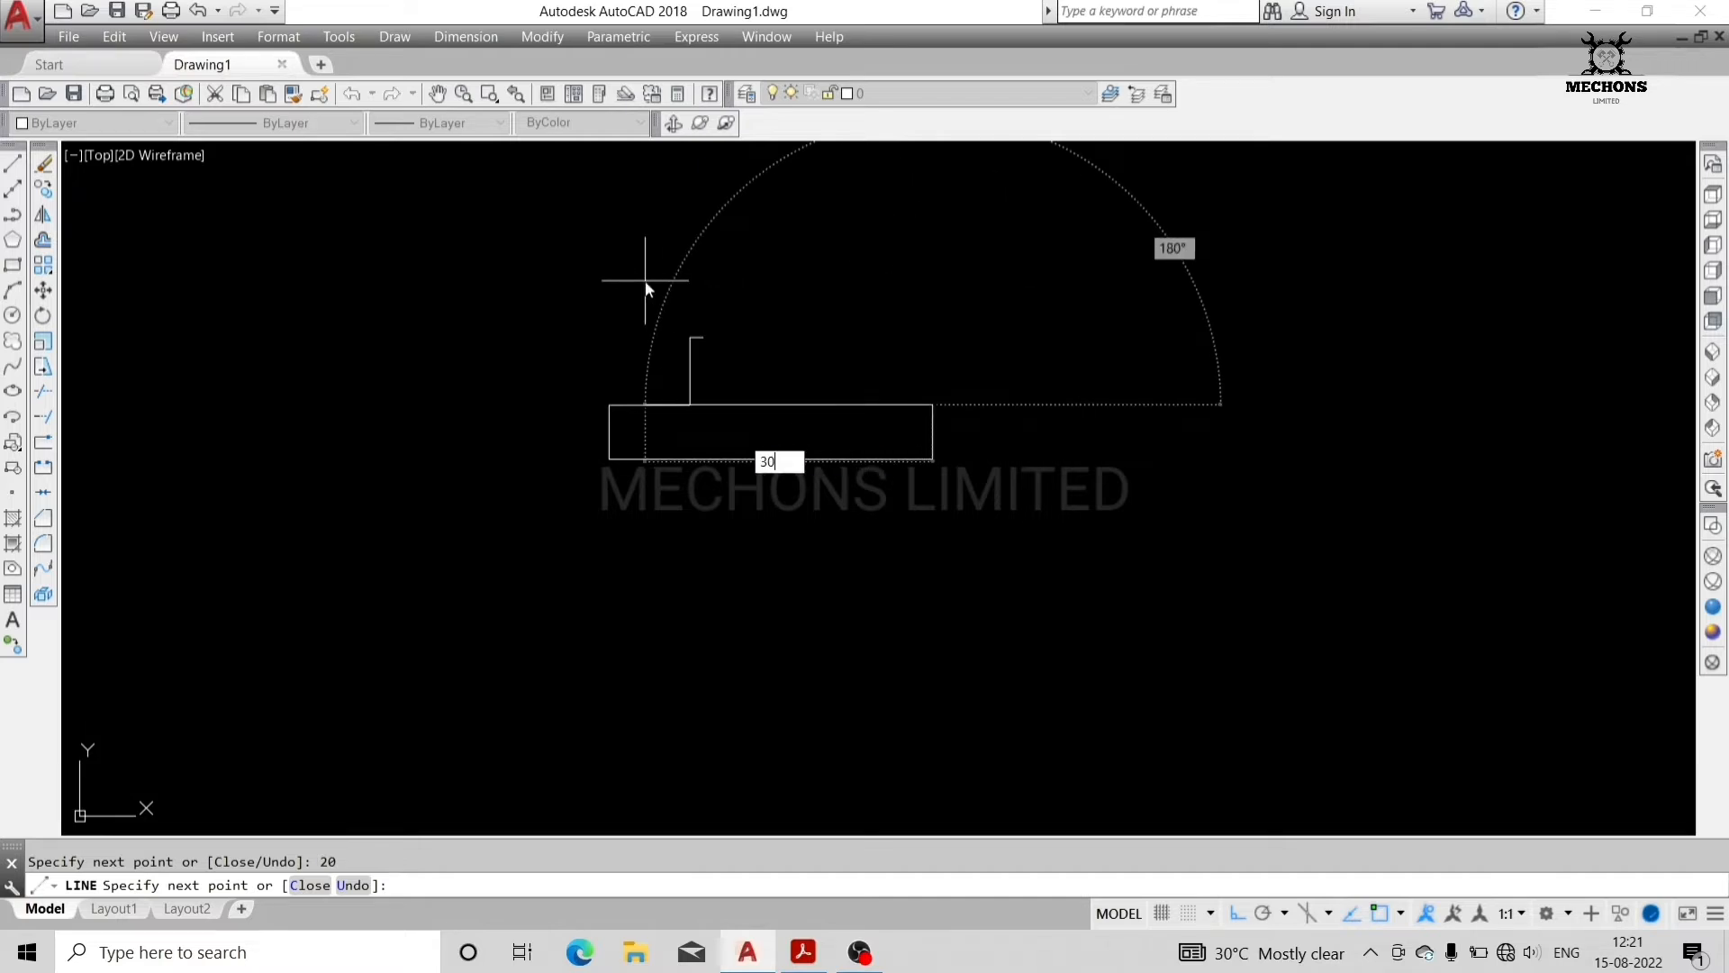
{"action": "key", "text": "Return"}
{"action": "type", "text": "25"}
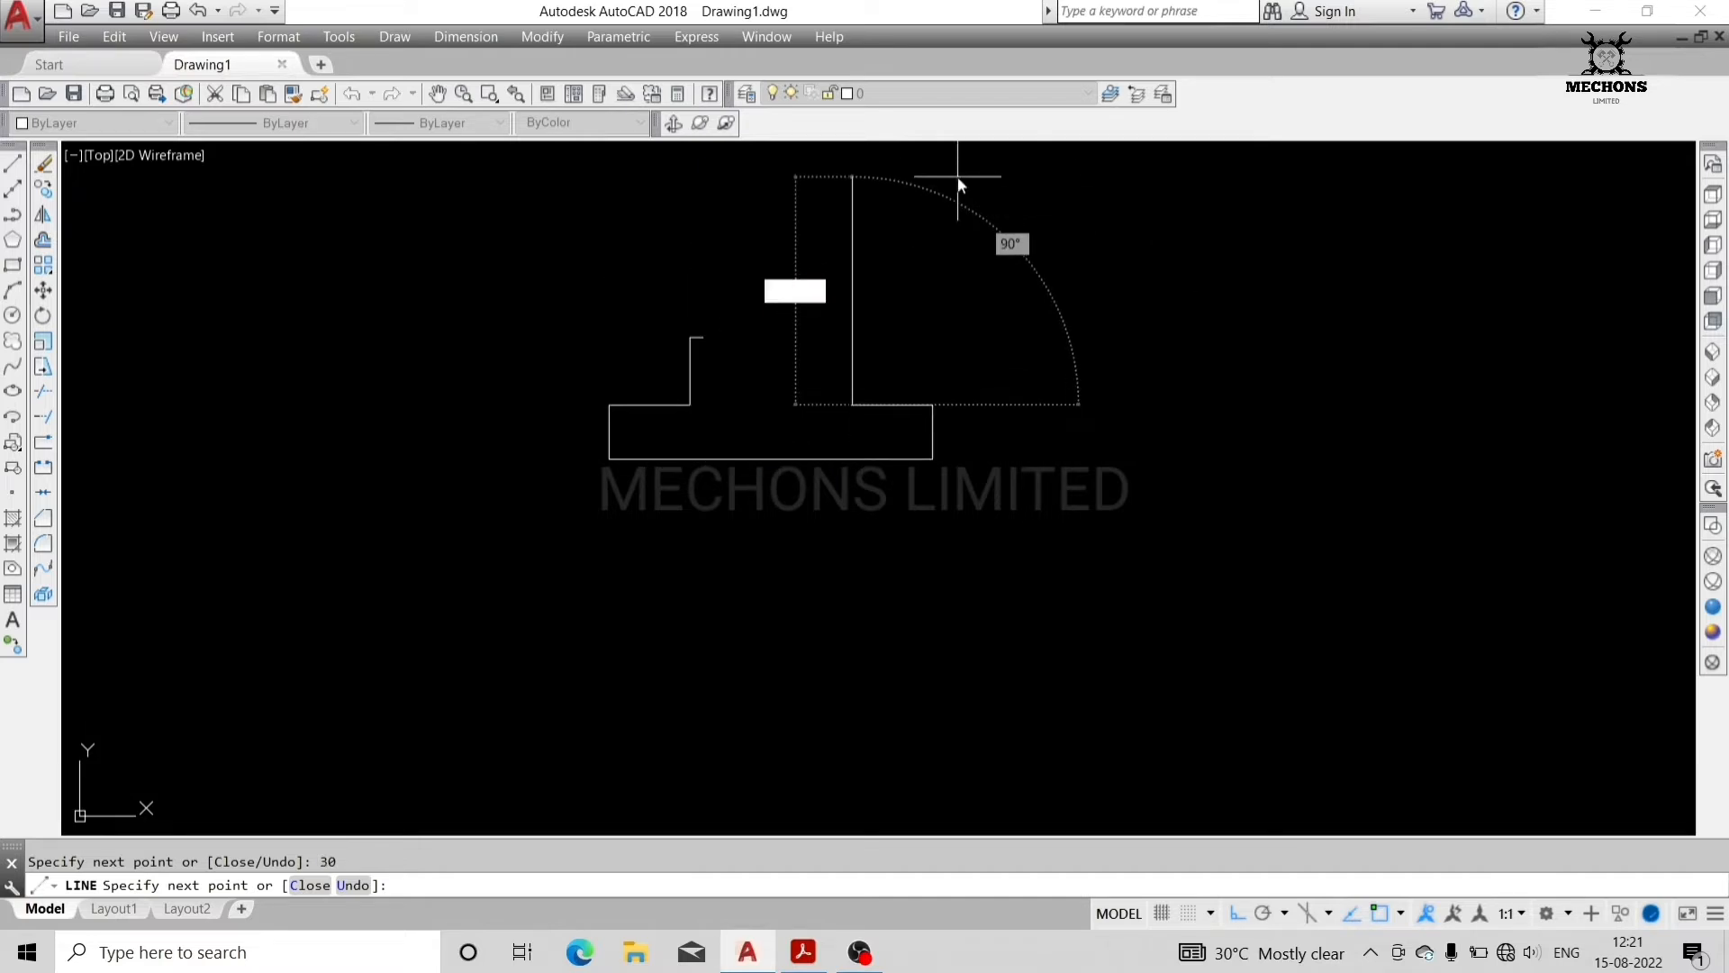
{"action": "key", "text": "Return"}
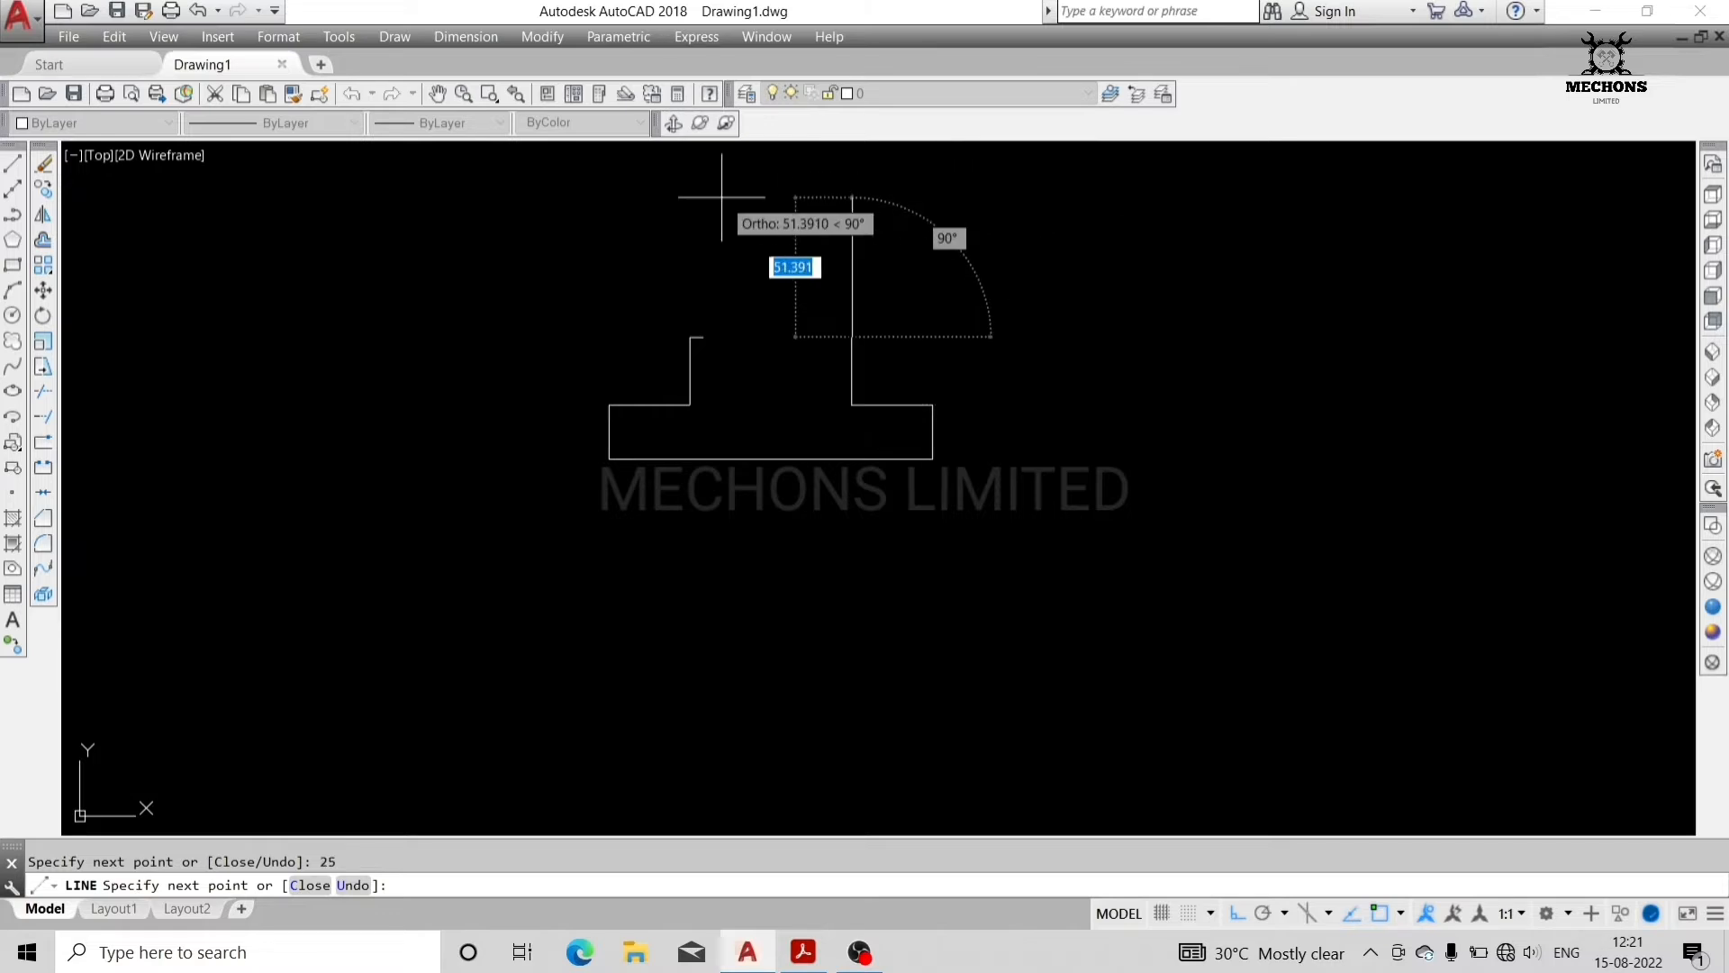
{"action": "type", "text": "5"}
{"action": "key", "text": "Return"}
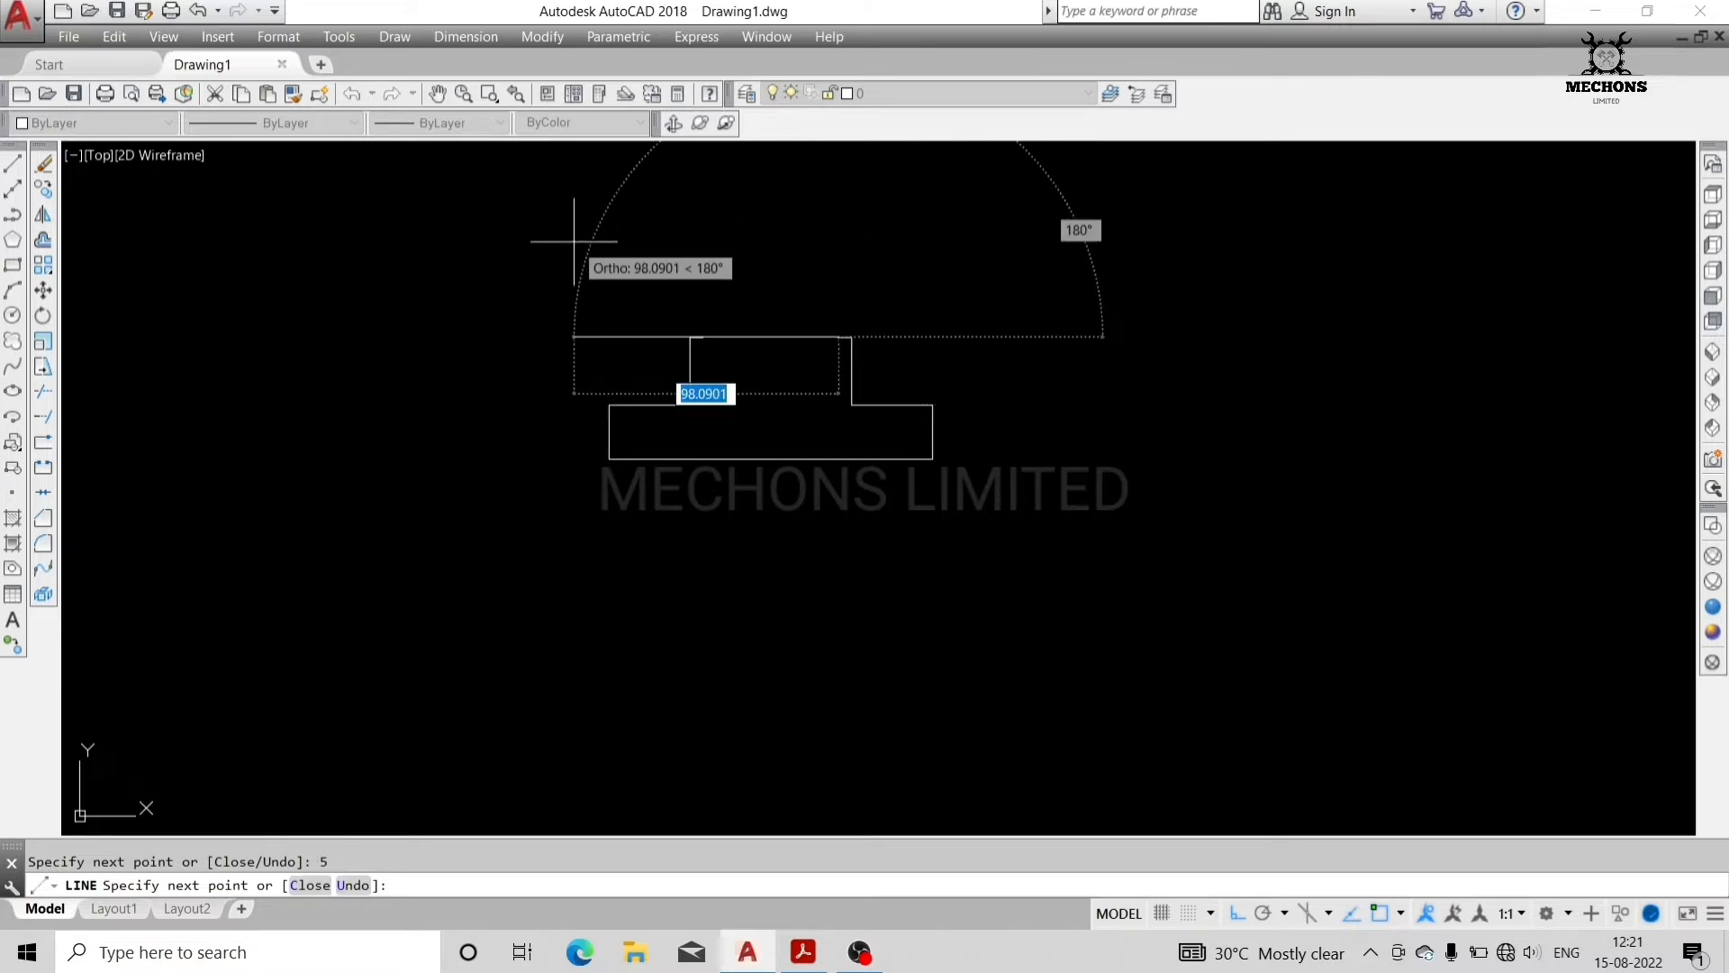
- Recheck the PDF drawing and draw the V-notch's right flank with polar tracking, running 45° down-left past the notch centre
{"action": "key", "text": "alt+Tab"}
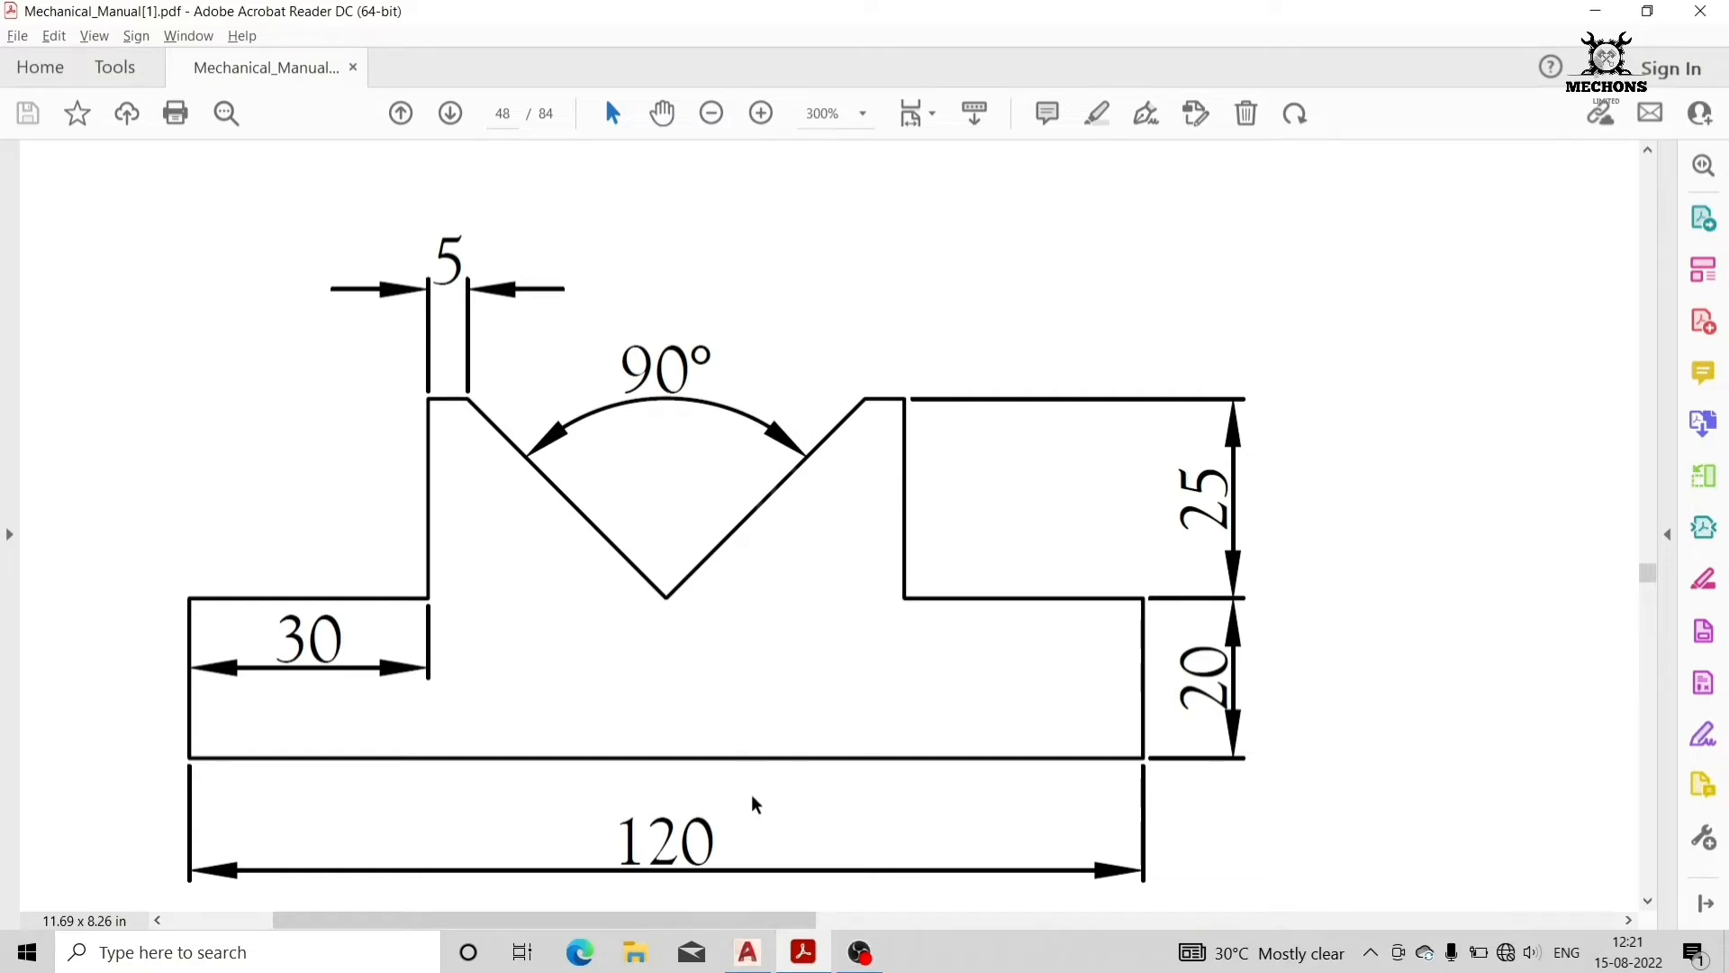
{"action": "left_click", "coordinate": [747, 952]}
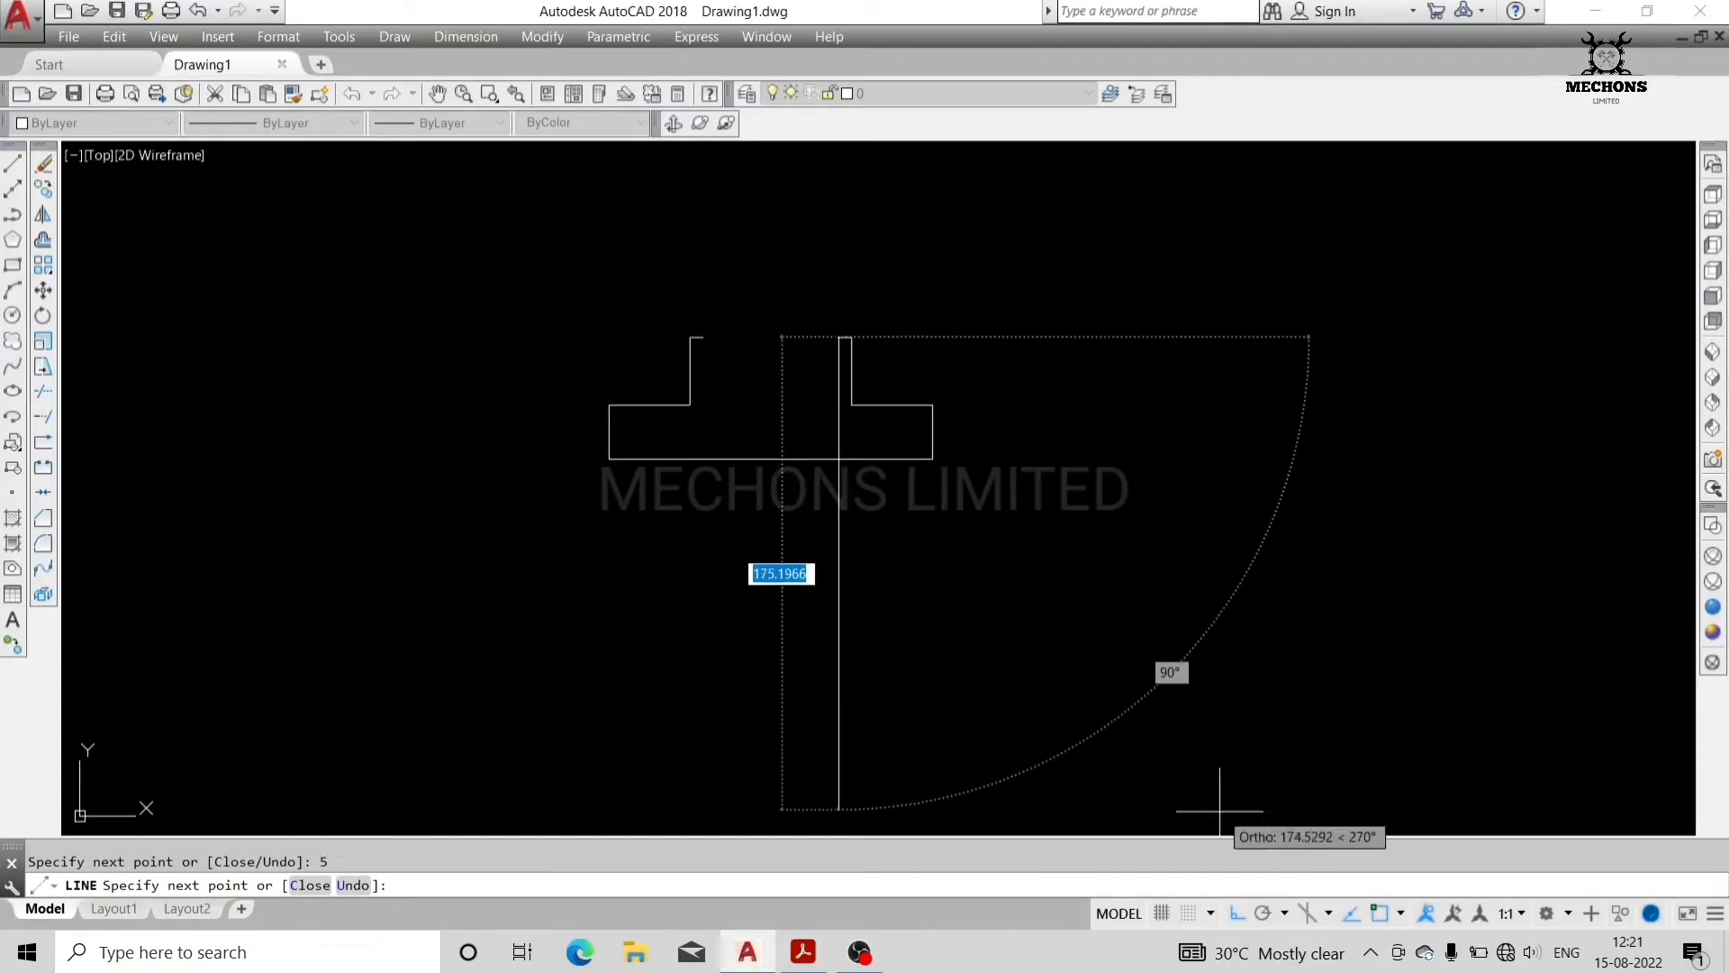
{"action": "left_click", "coordinate": [1261, 914]}
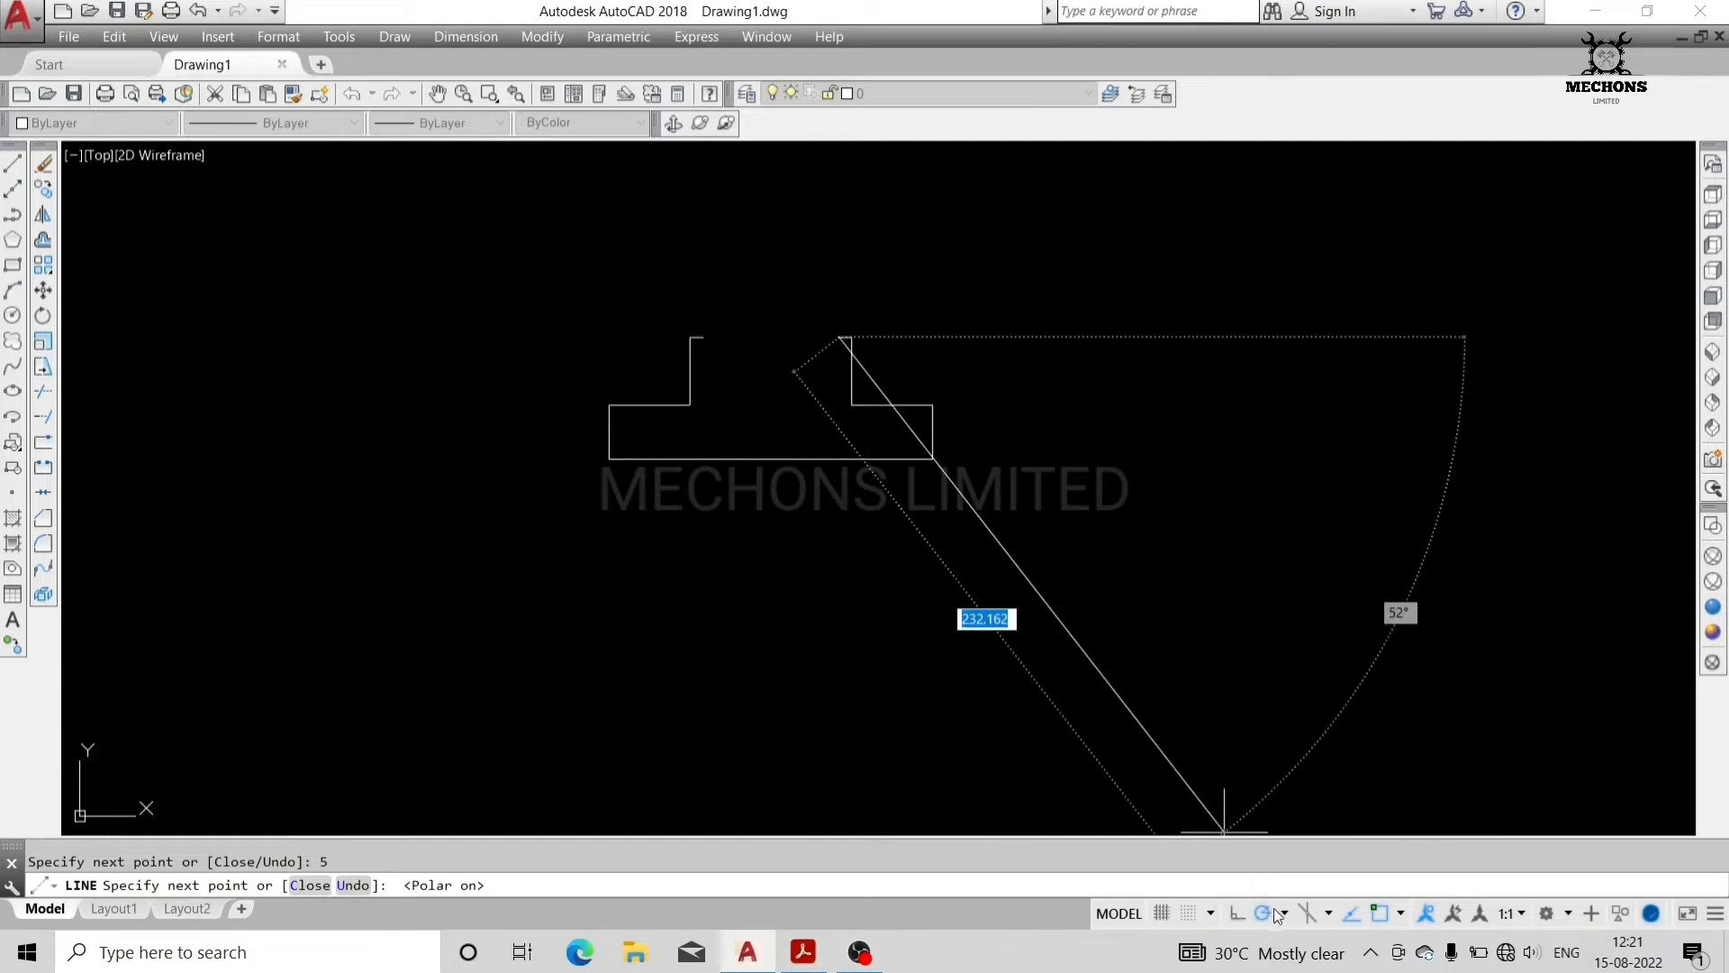
{"action": "right_click", "coordinate": [1258, 915]}
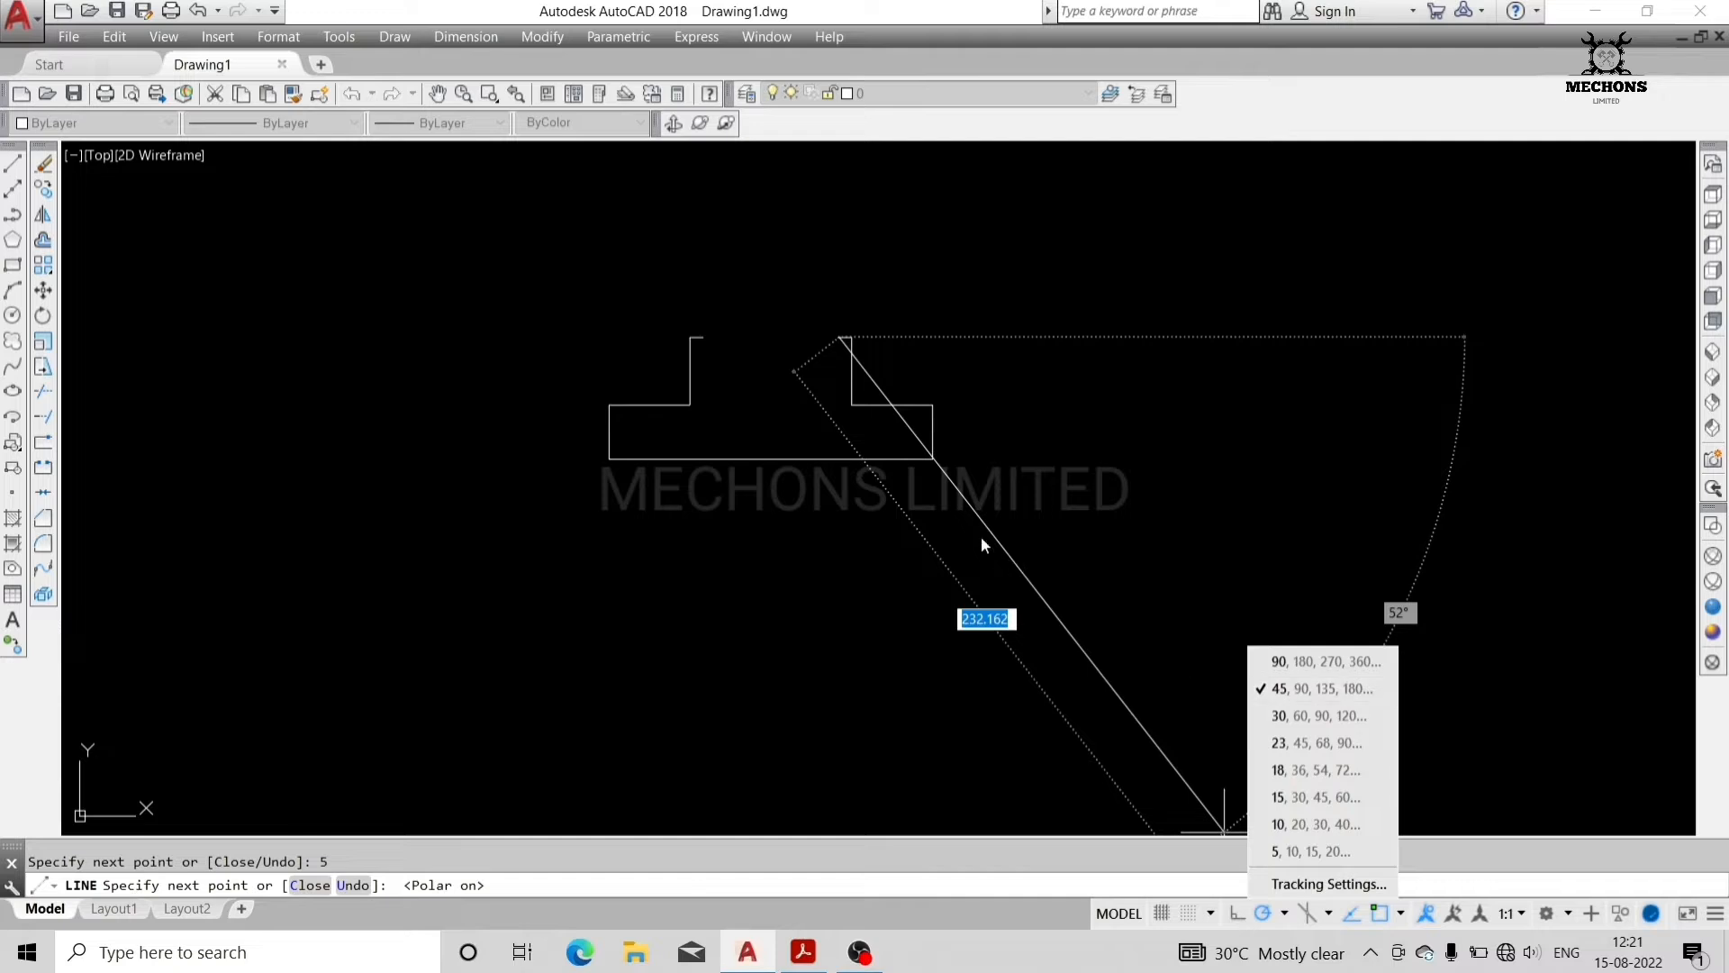
{"action": "left_click", "coordinate": [1260, 696]}
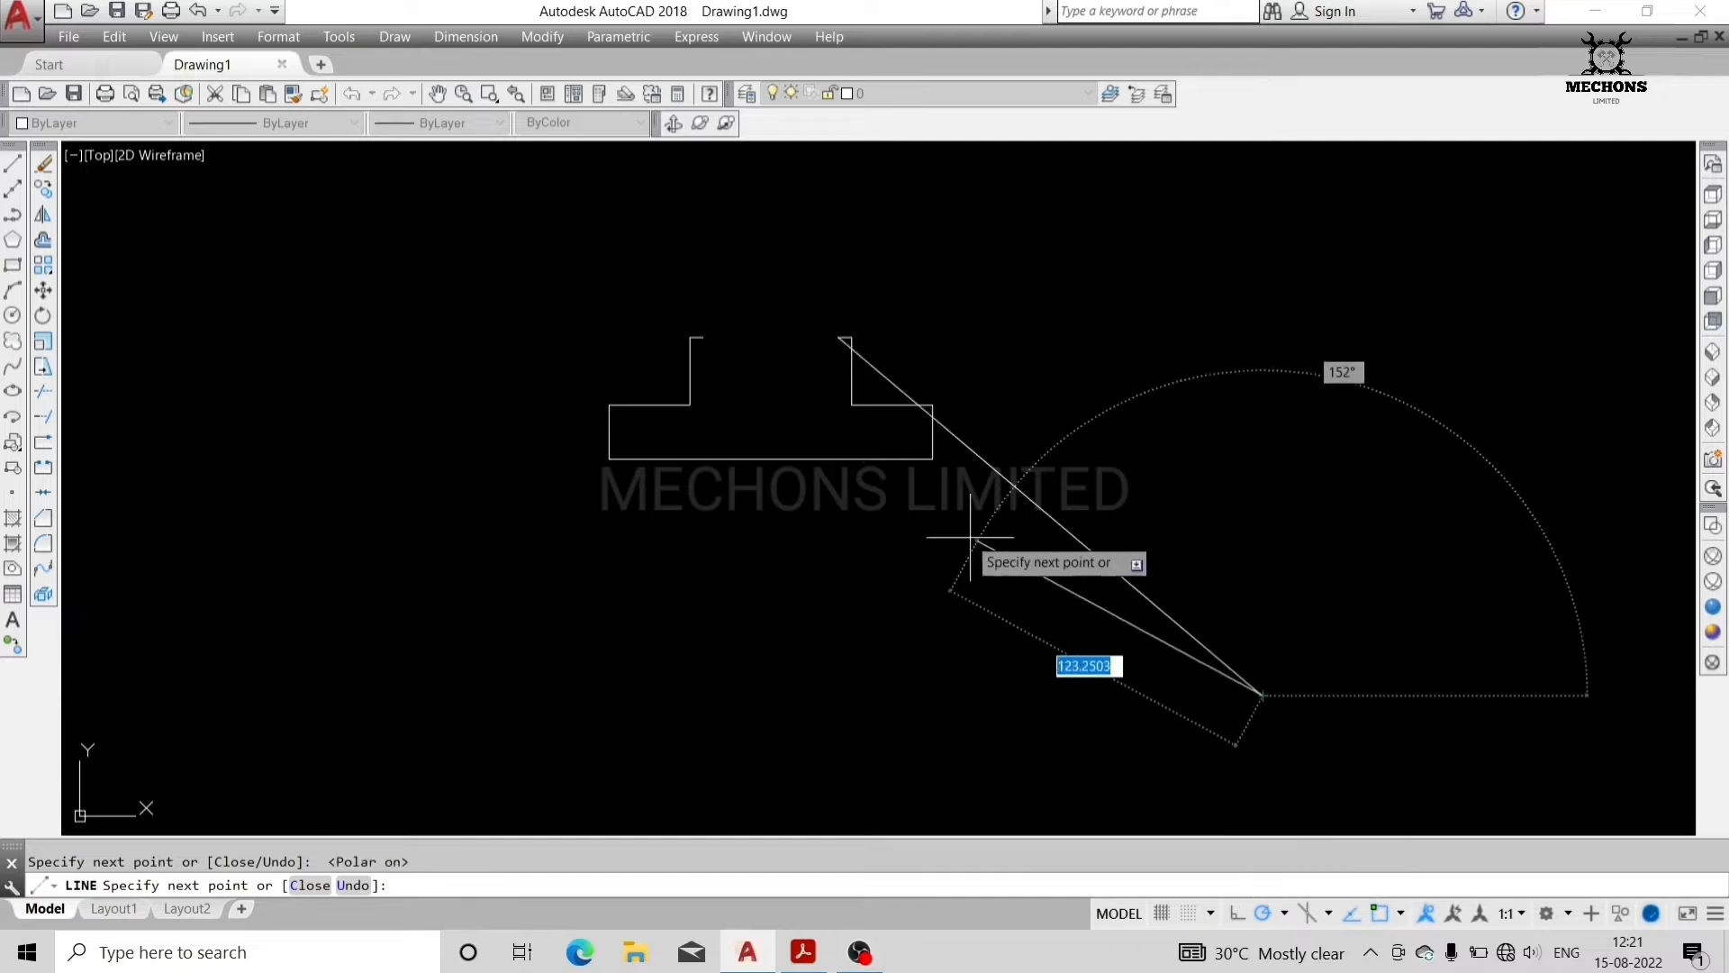
{"action": "key", "text": "ctrl+z"}
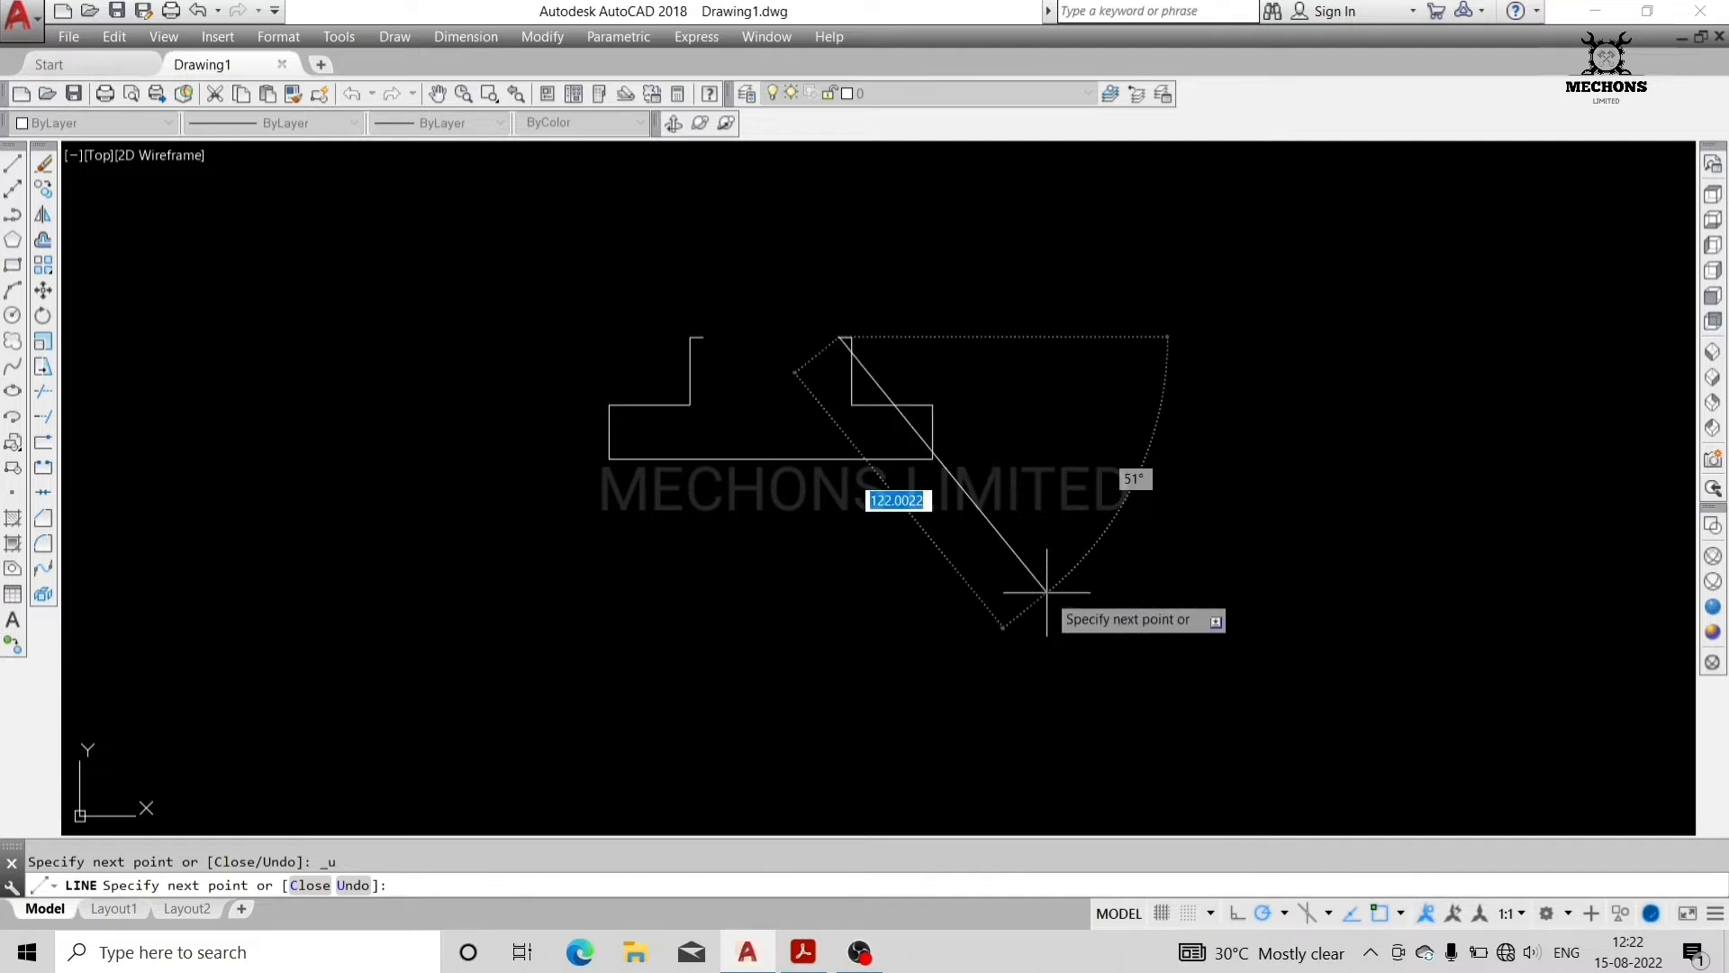
{"action": "left_click", "coordinate": [754, 421]}
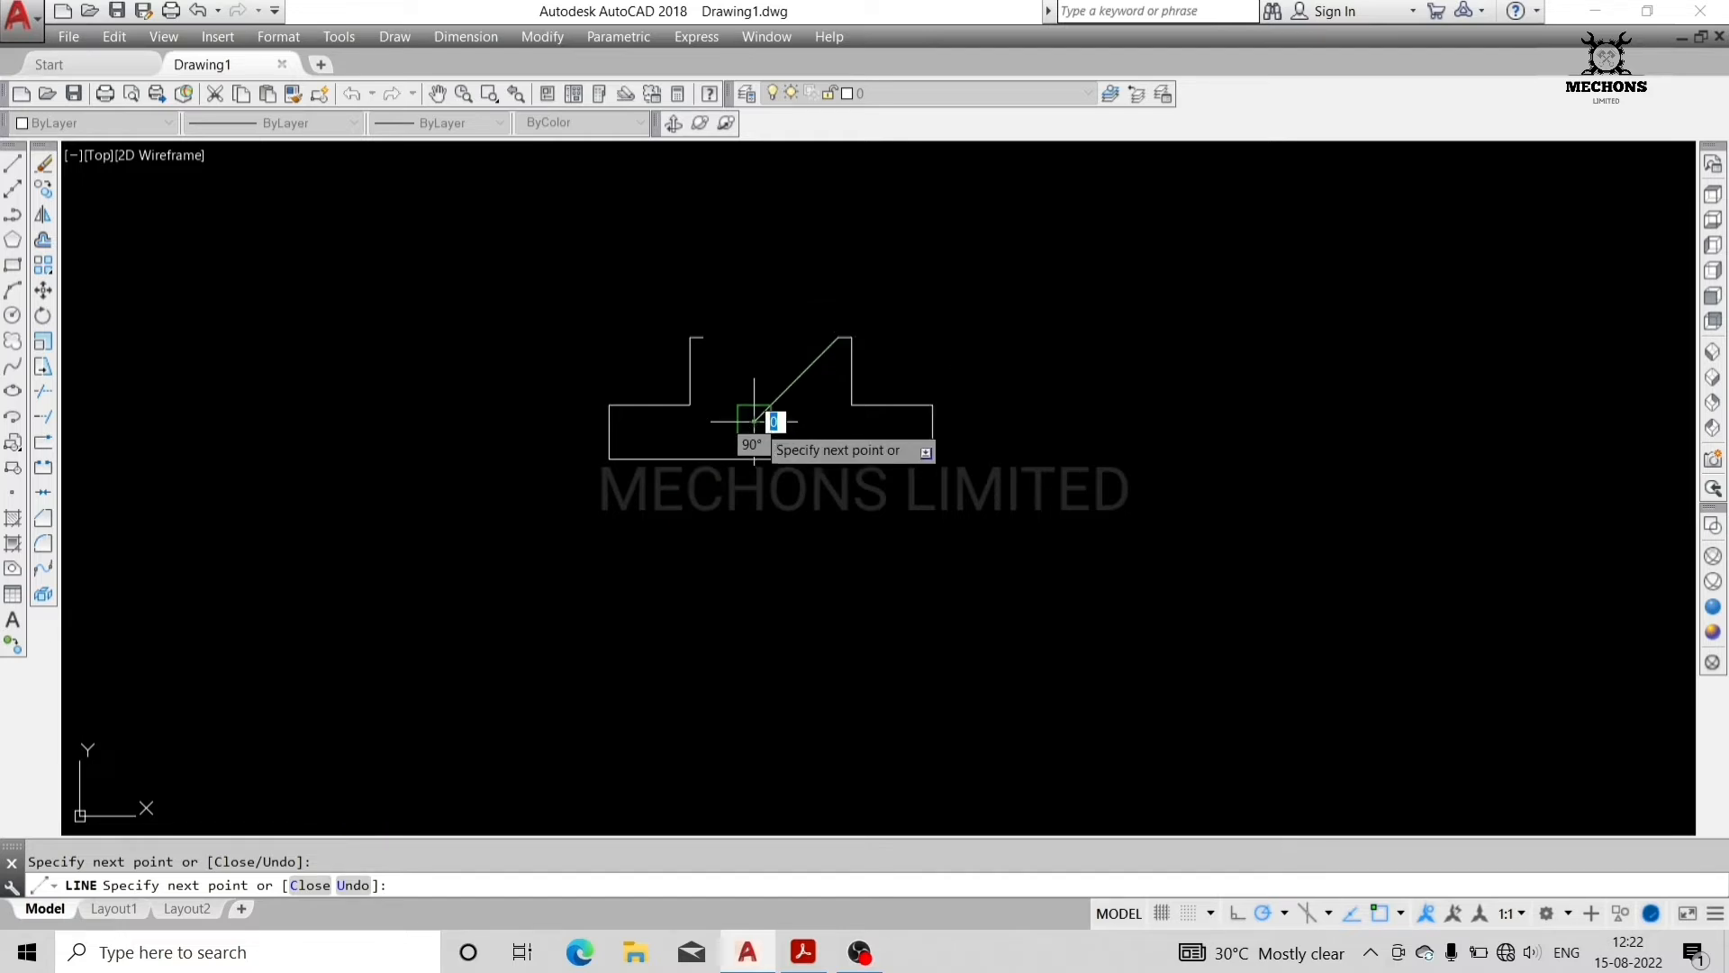
{"action": "key", "text": "Escape"}
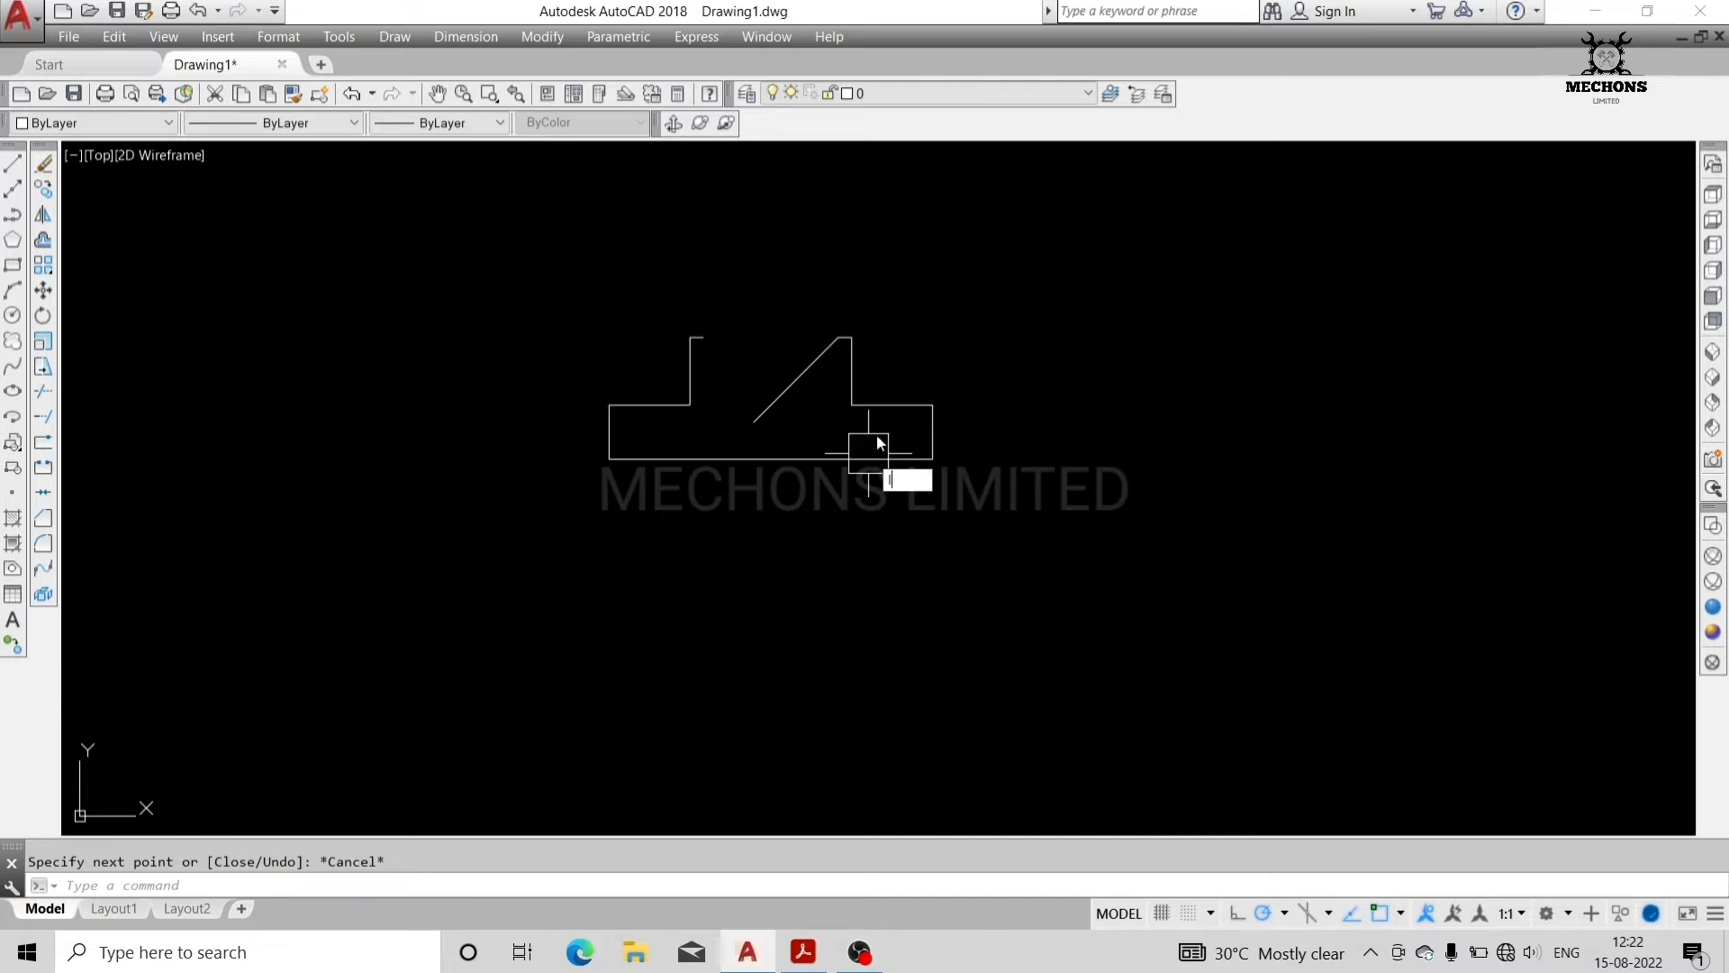
{"action": "key", "text": "space"}
{"action": "left_click", "coordinate": [755, 422]}
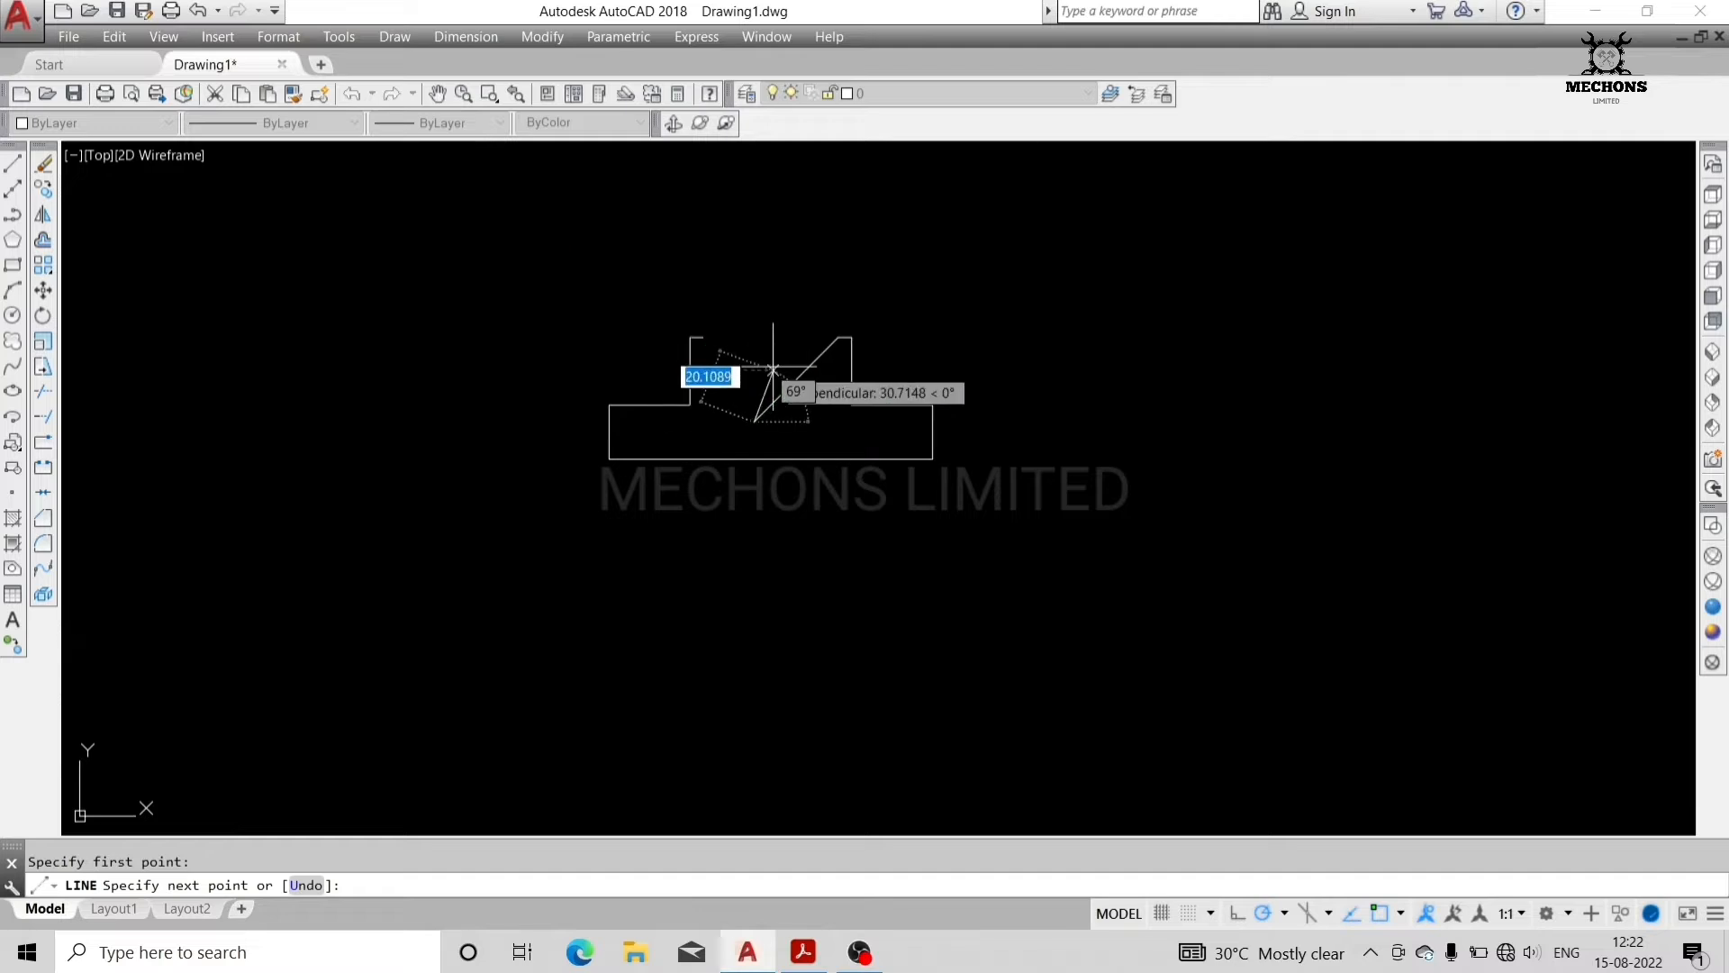
{"action": "key", "text": "Escape"}
- Draw the V-notch's left flank from the end of the left 5-unit top edge, 45° down-right across the opposite flank
{"action": "type", "text": "l"}
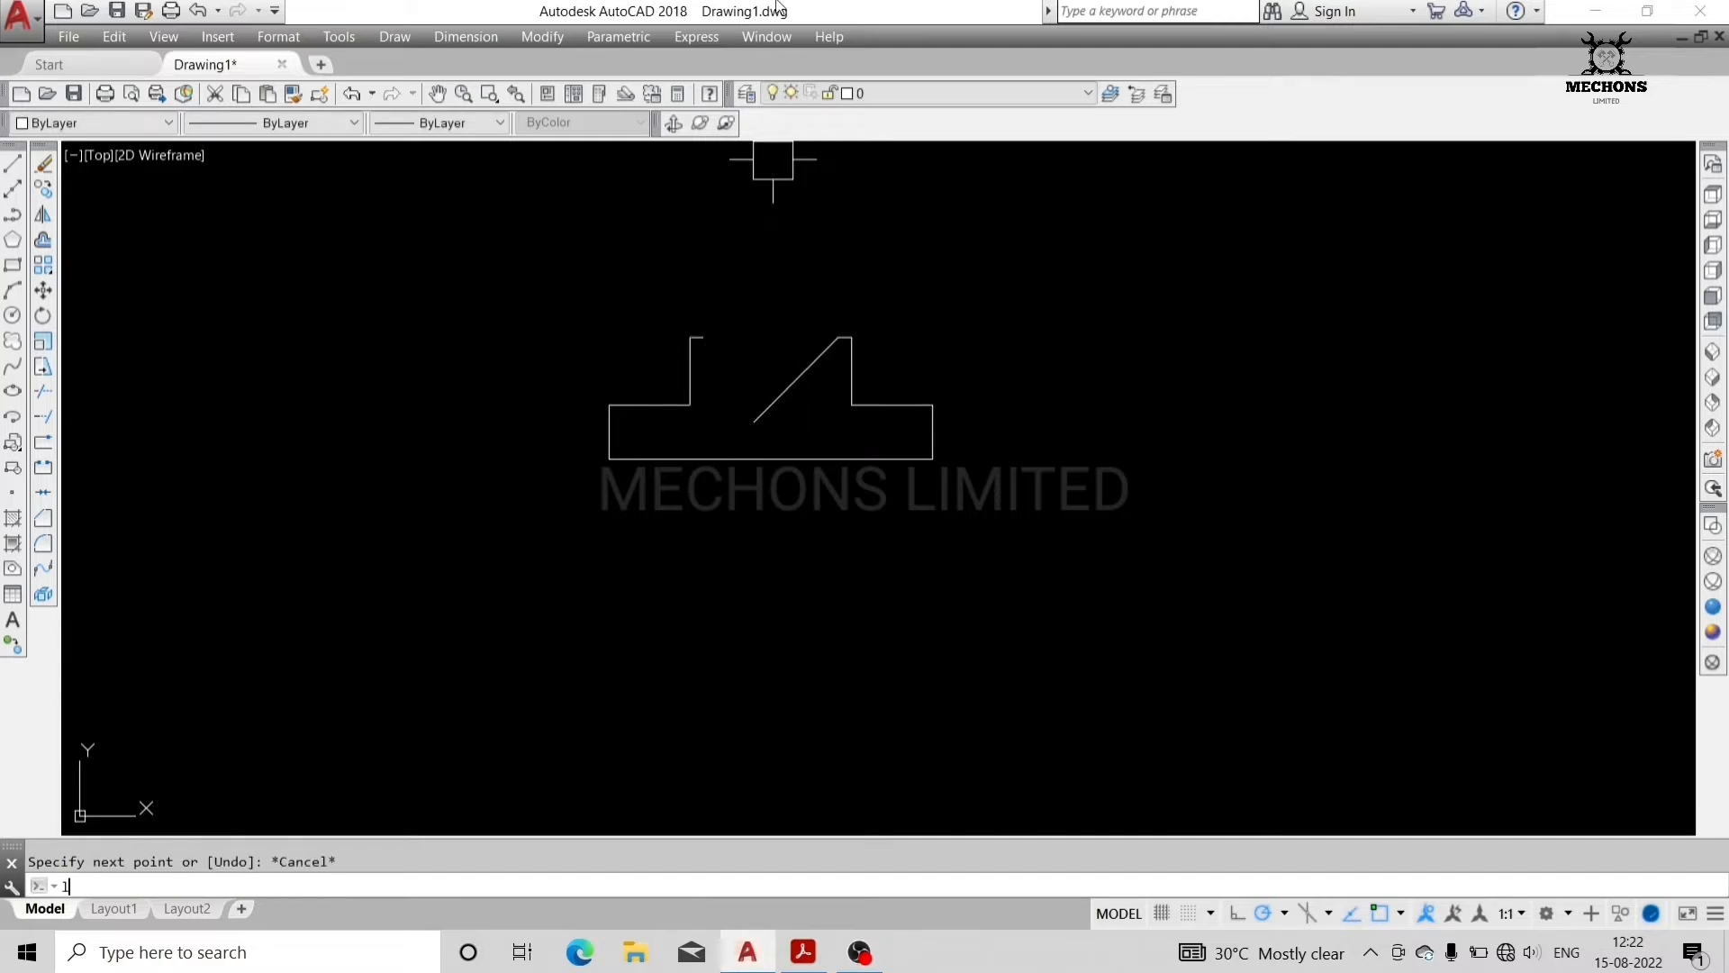
{"action": "key", "text": "Return"}
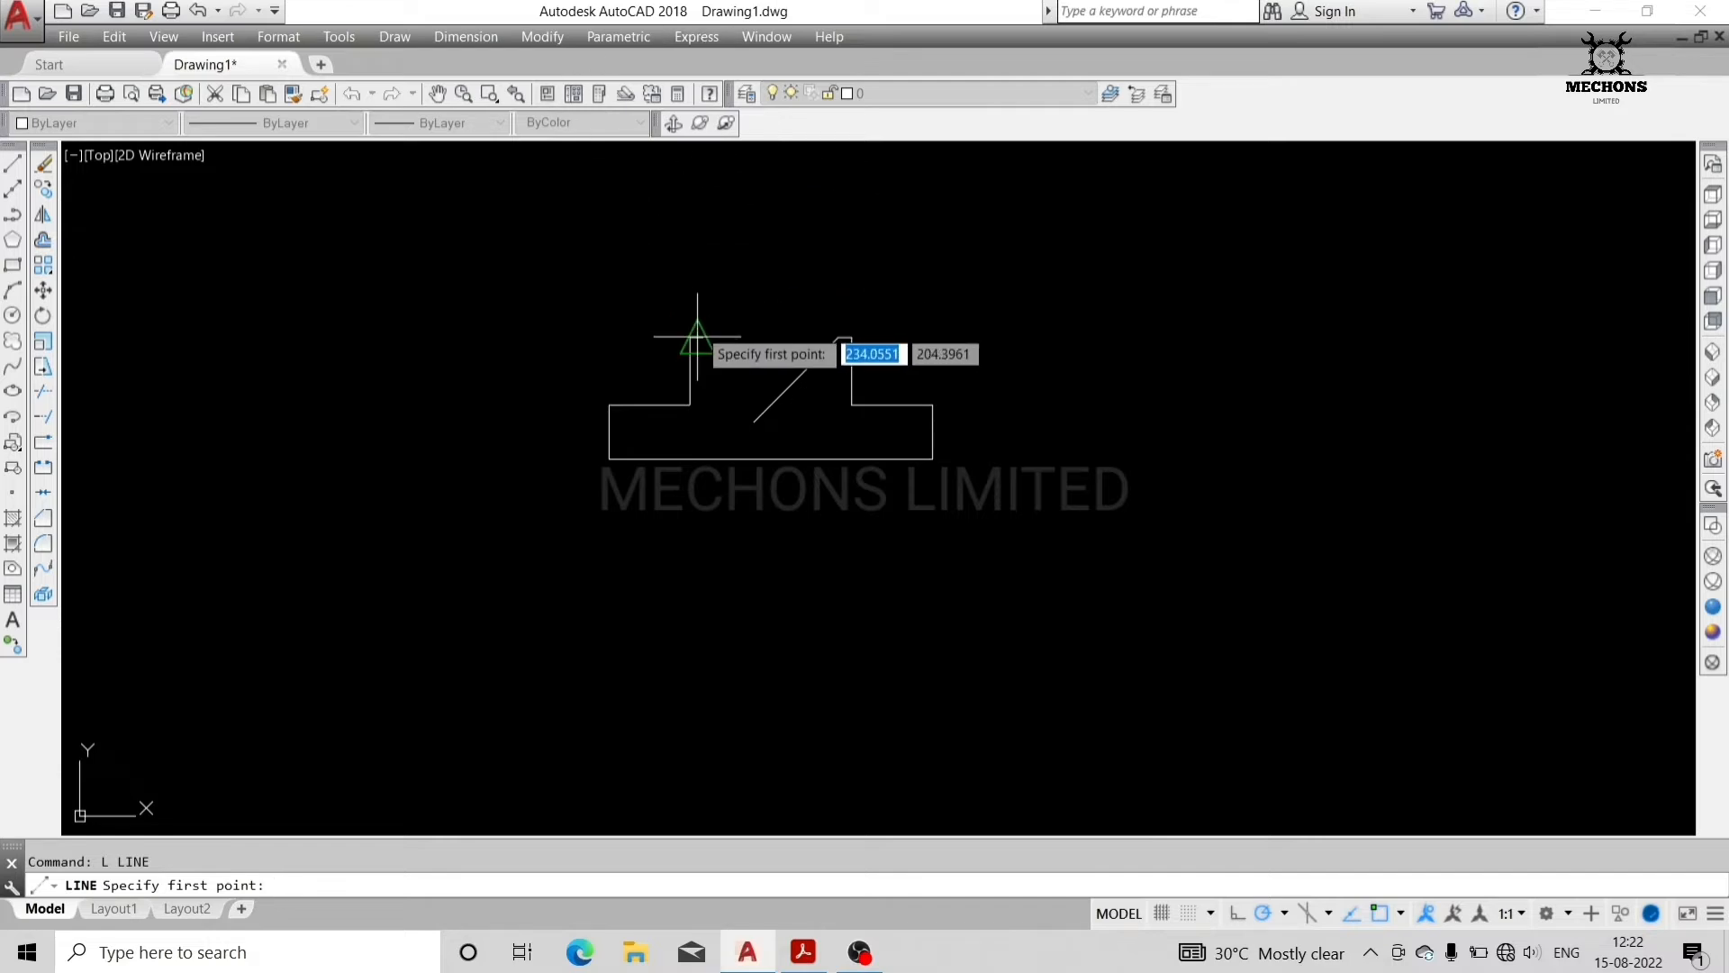
{"action": "scroll", "coordinate": [696, 336], "scroll_direction": "up", "scroll_amount": 2}
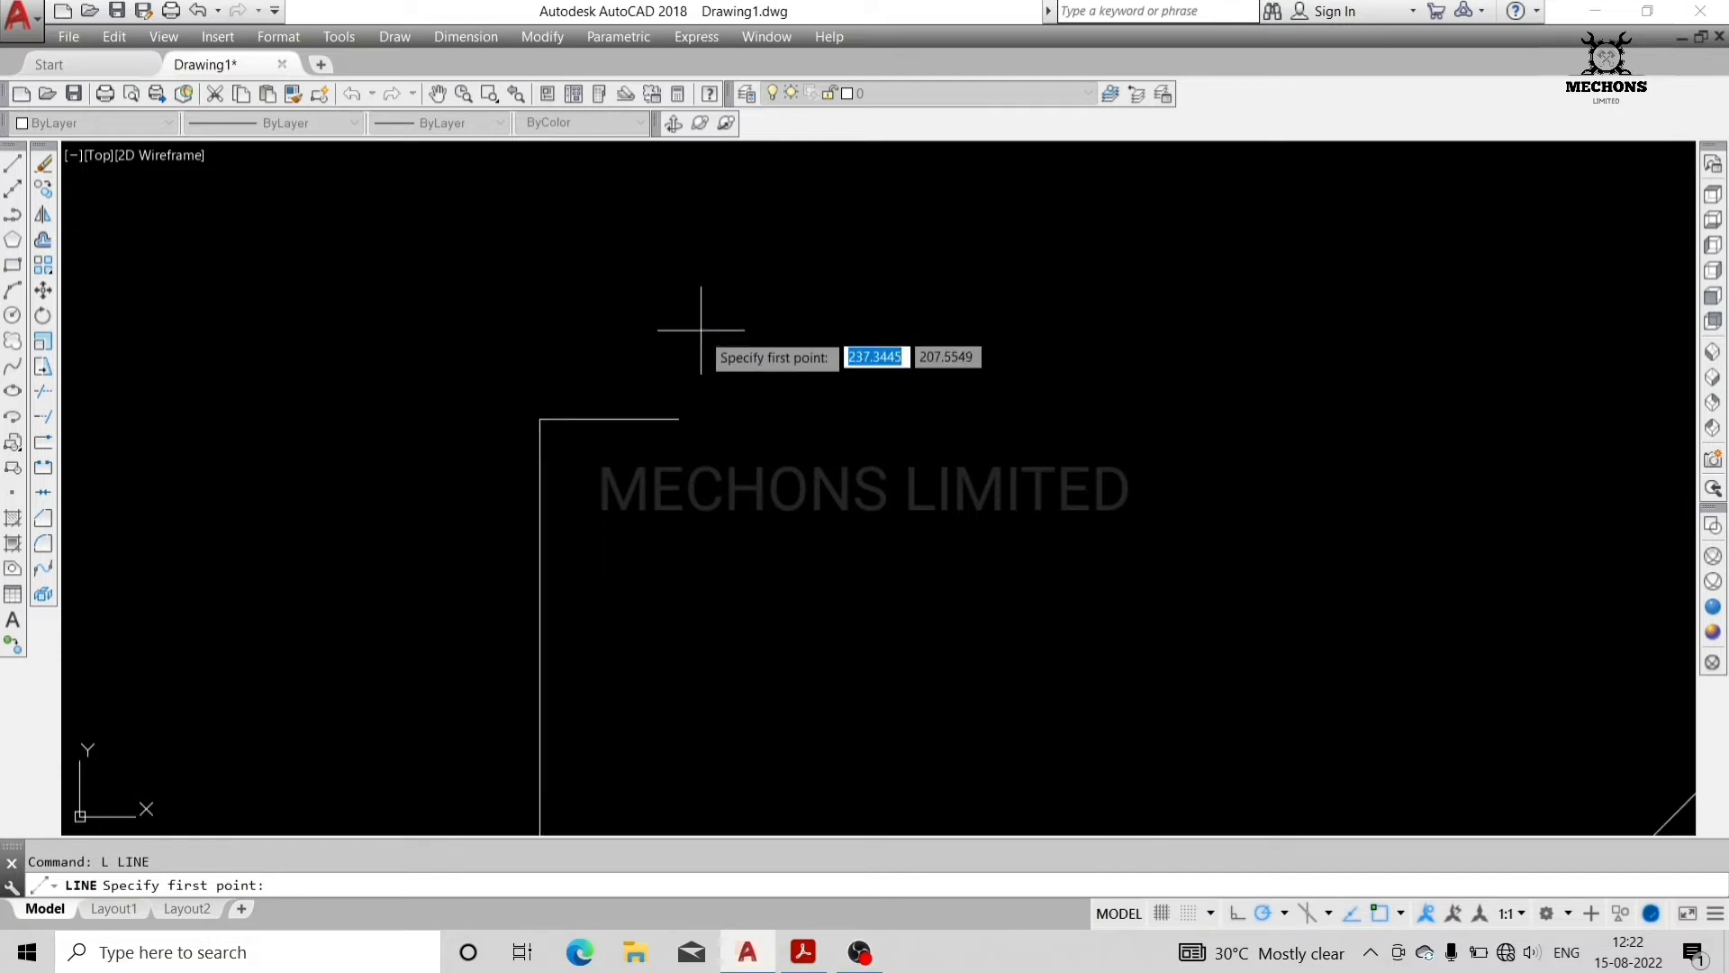
{"action": "left_click", "coordinate": [679, 419]}
{"action": "scroll", "coordinate": [679, 418], "scroll_direction": "down", "scroll_amount": 3}
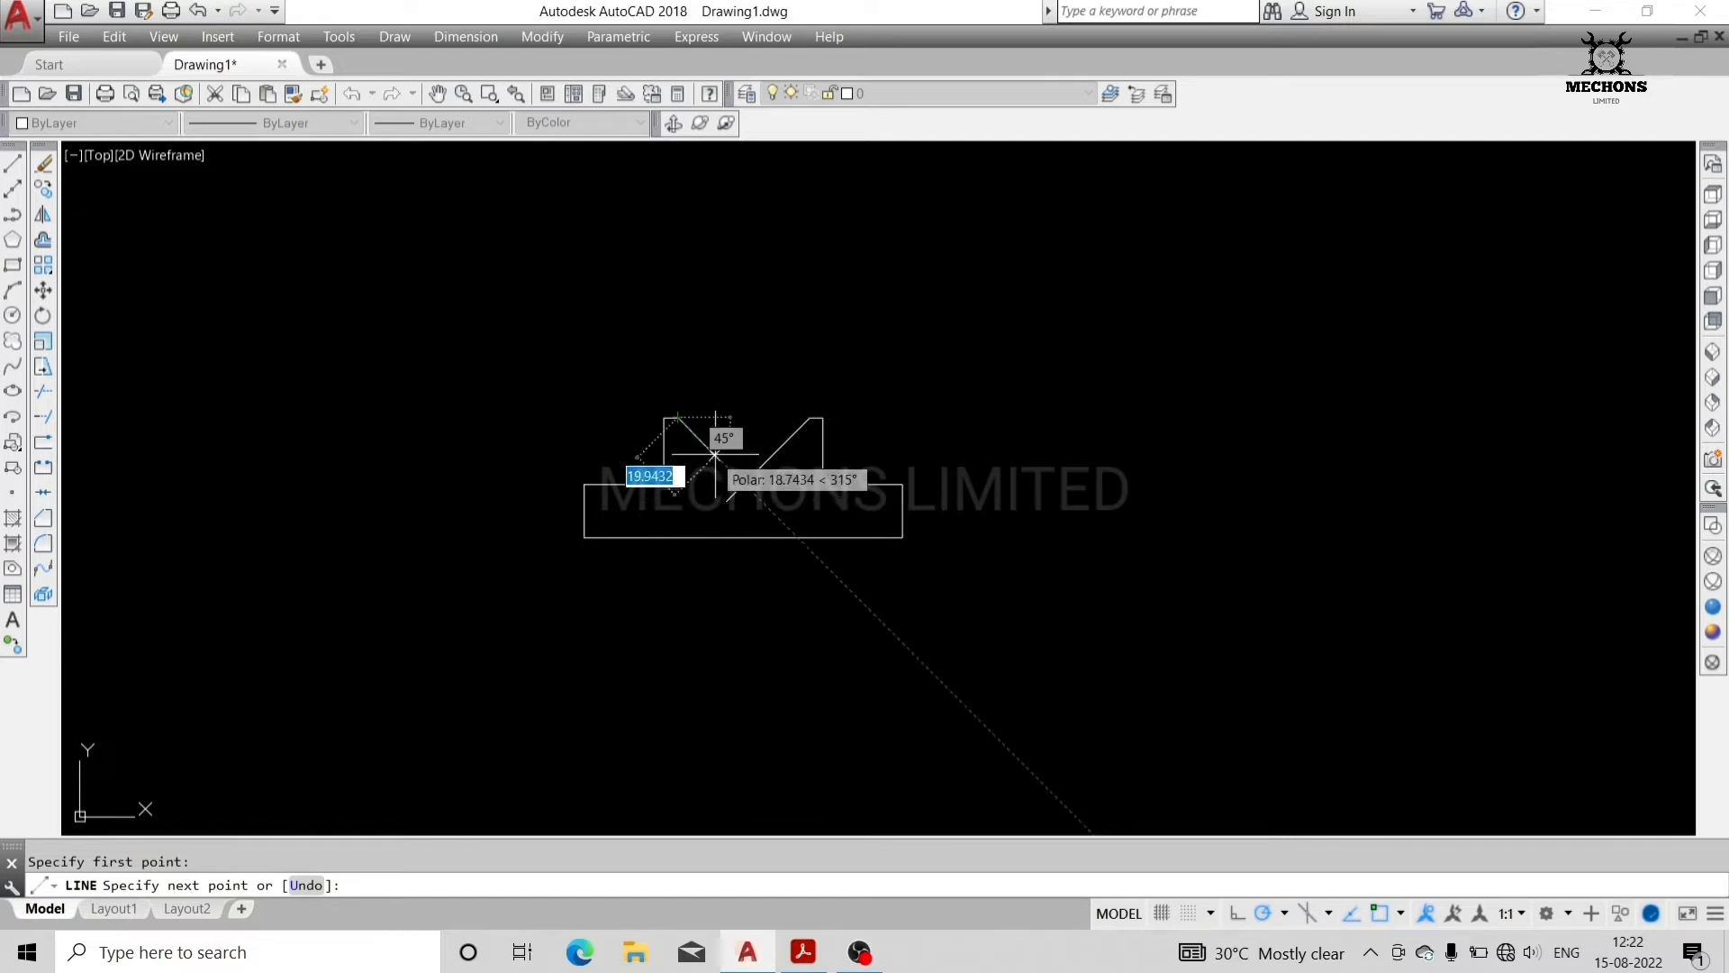
{"action": "left_click", "coordinate": [772, 510]}
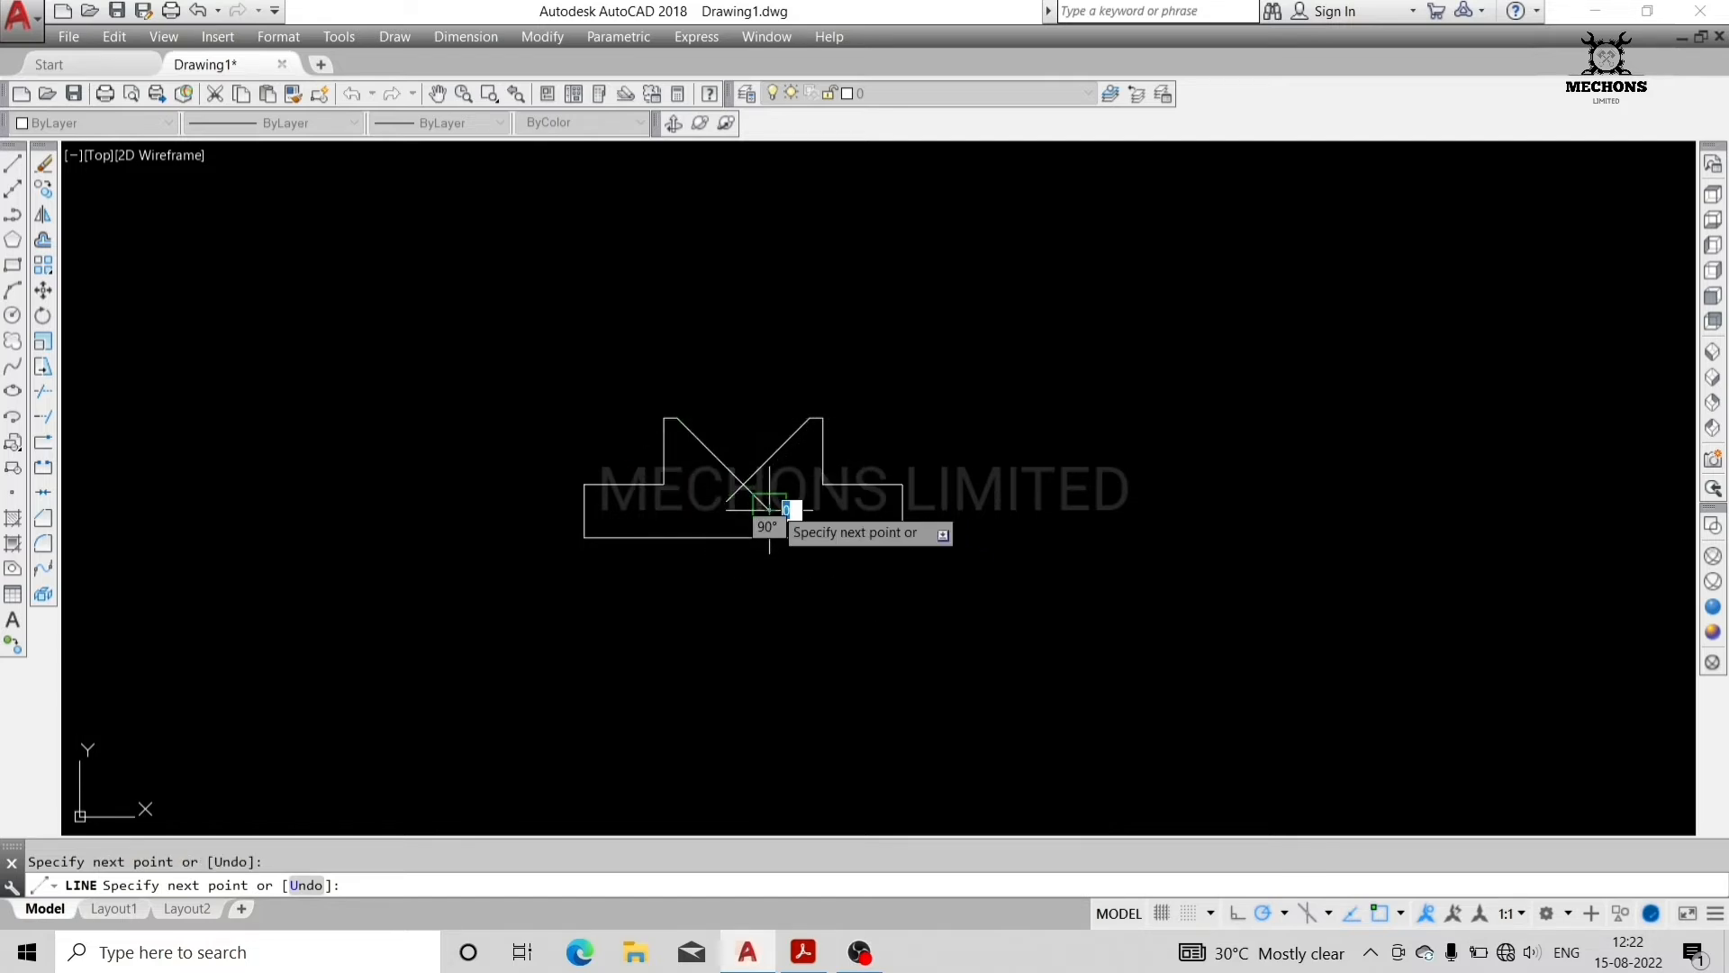
{"action": "key", "text": "Escape"}
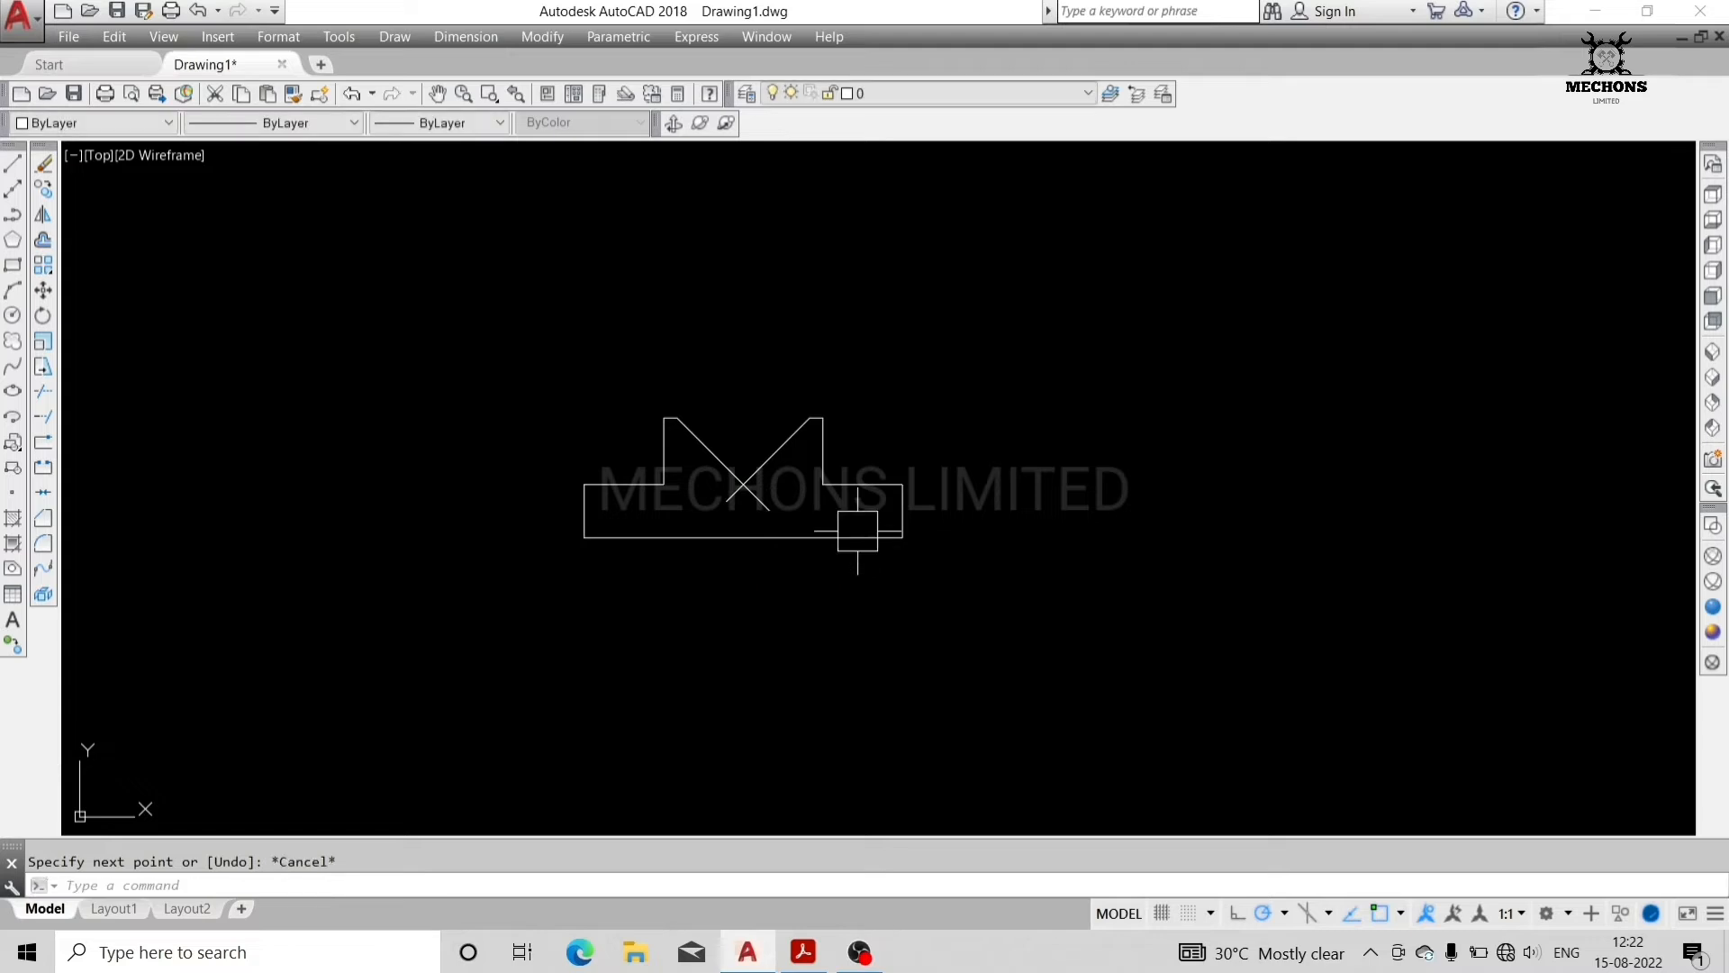
- Trim both line ends extending below the crossing point of the two V-notch flanks
{"action": "type", "text": "tr"}
{"action": "key", "text": "Return"}
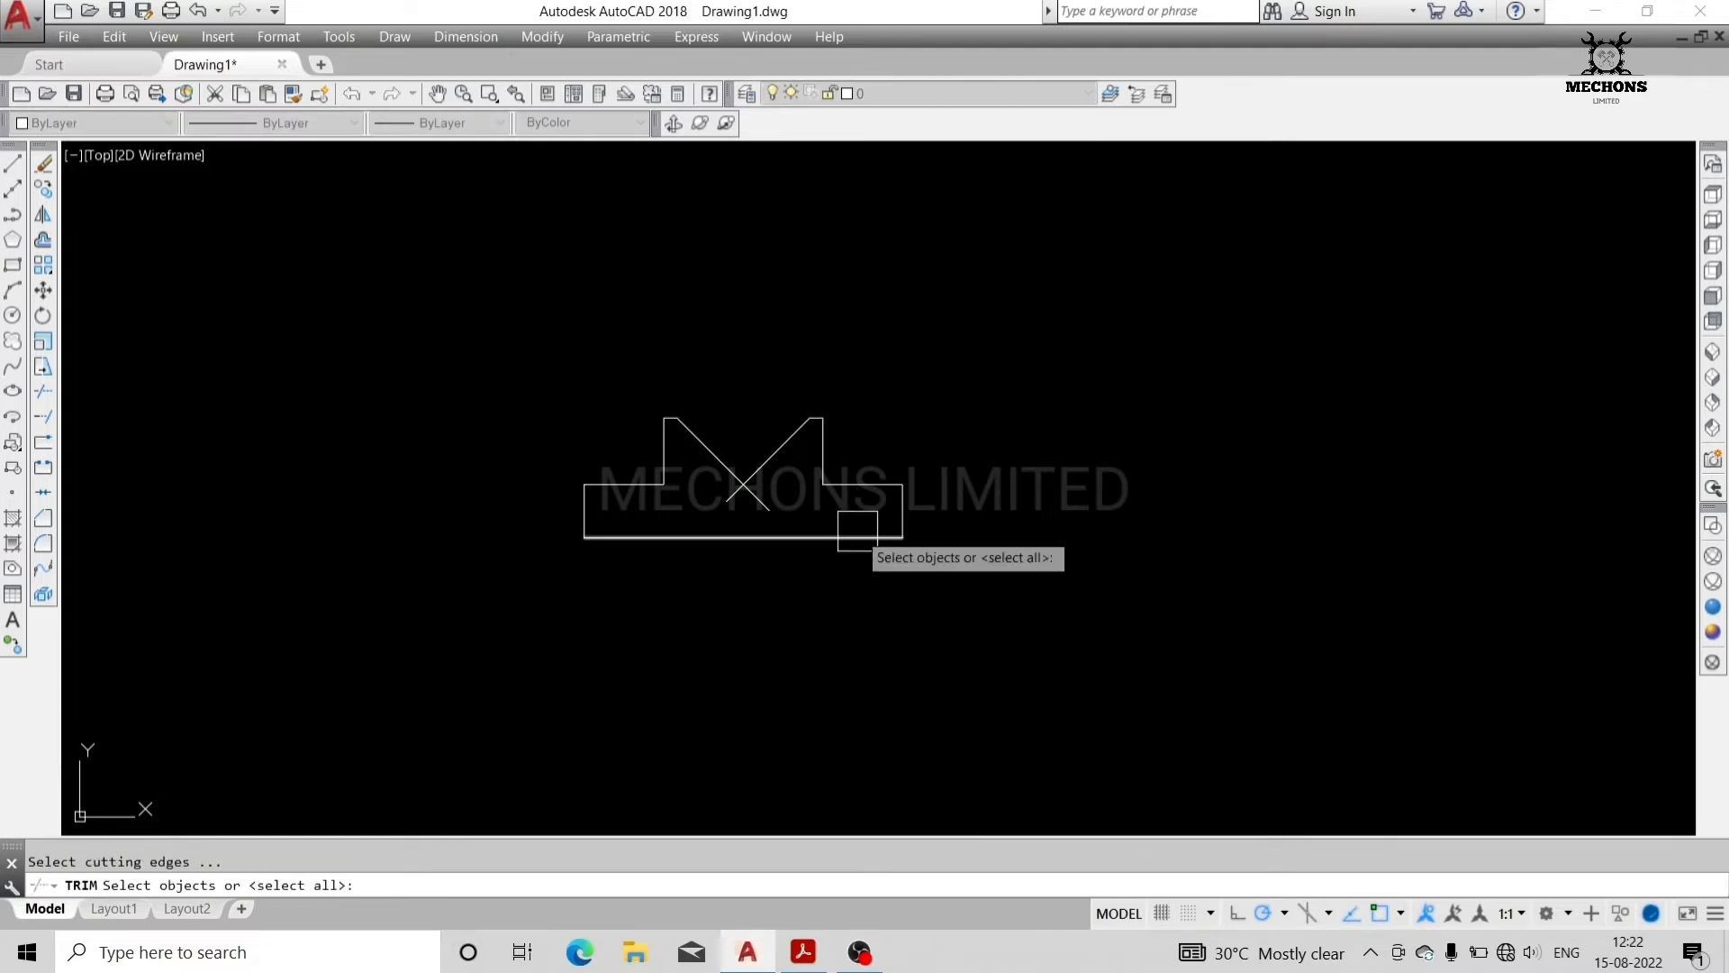
{"action": "key", "text": "Return"}
{"action": "scroll", "coordinate": [790, 500], "scroll_direction": "up", "scroll_amount": 4}
{"action": "left_click", "coordinate": [712, 507]}
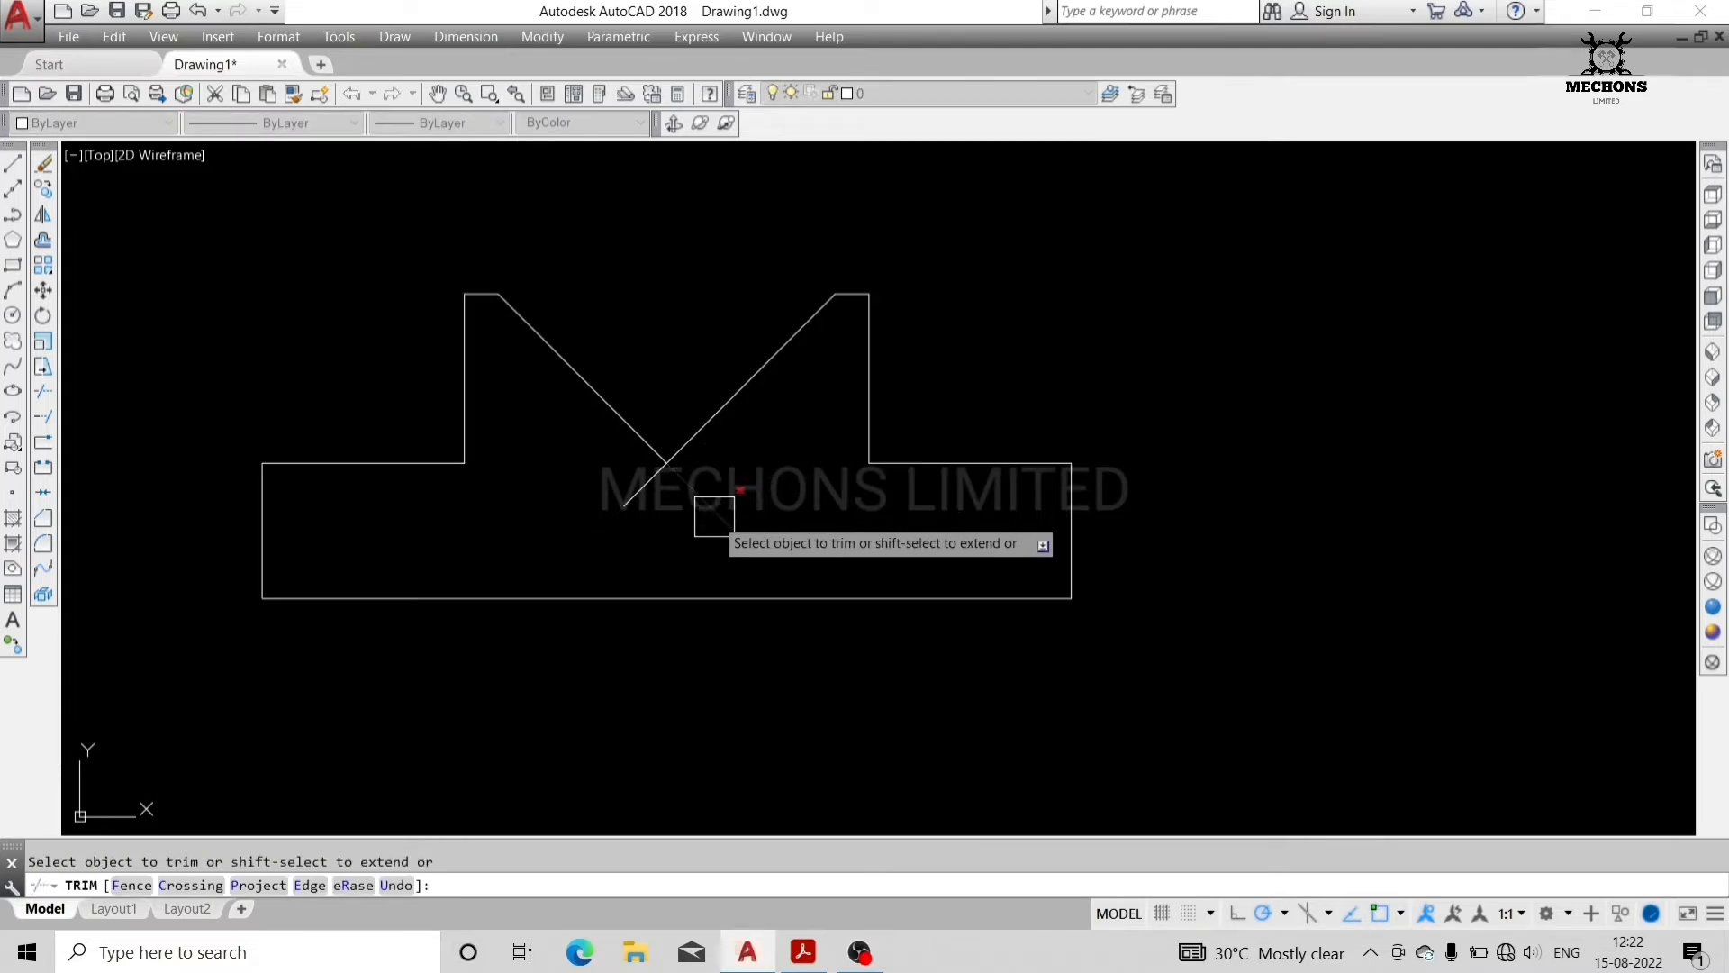
{"action": "left_click", "coordinate": [649, 480]}
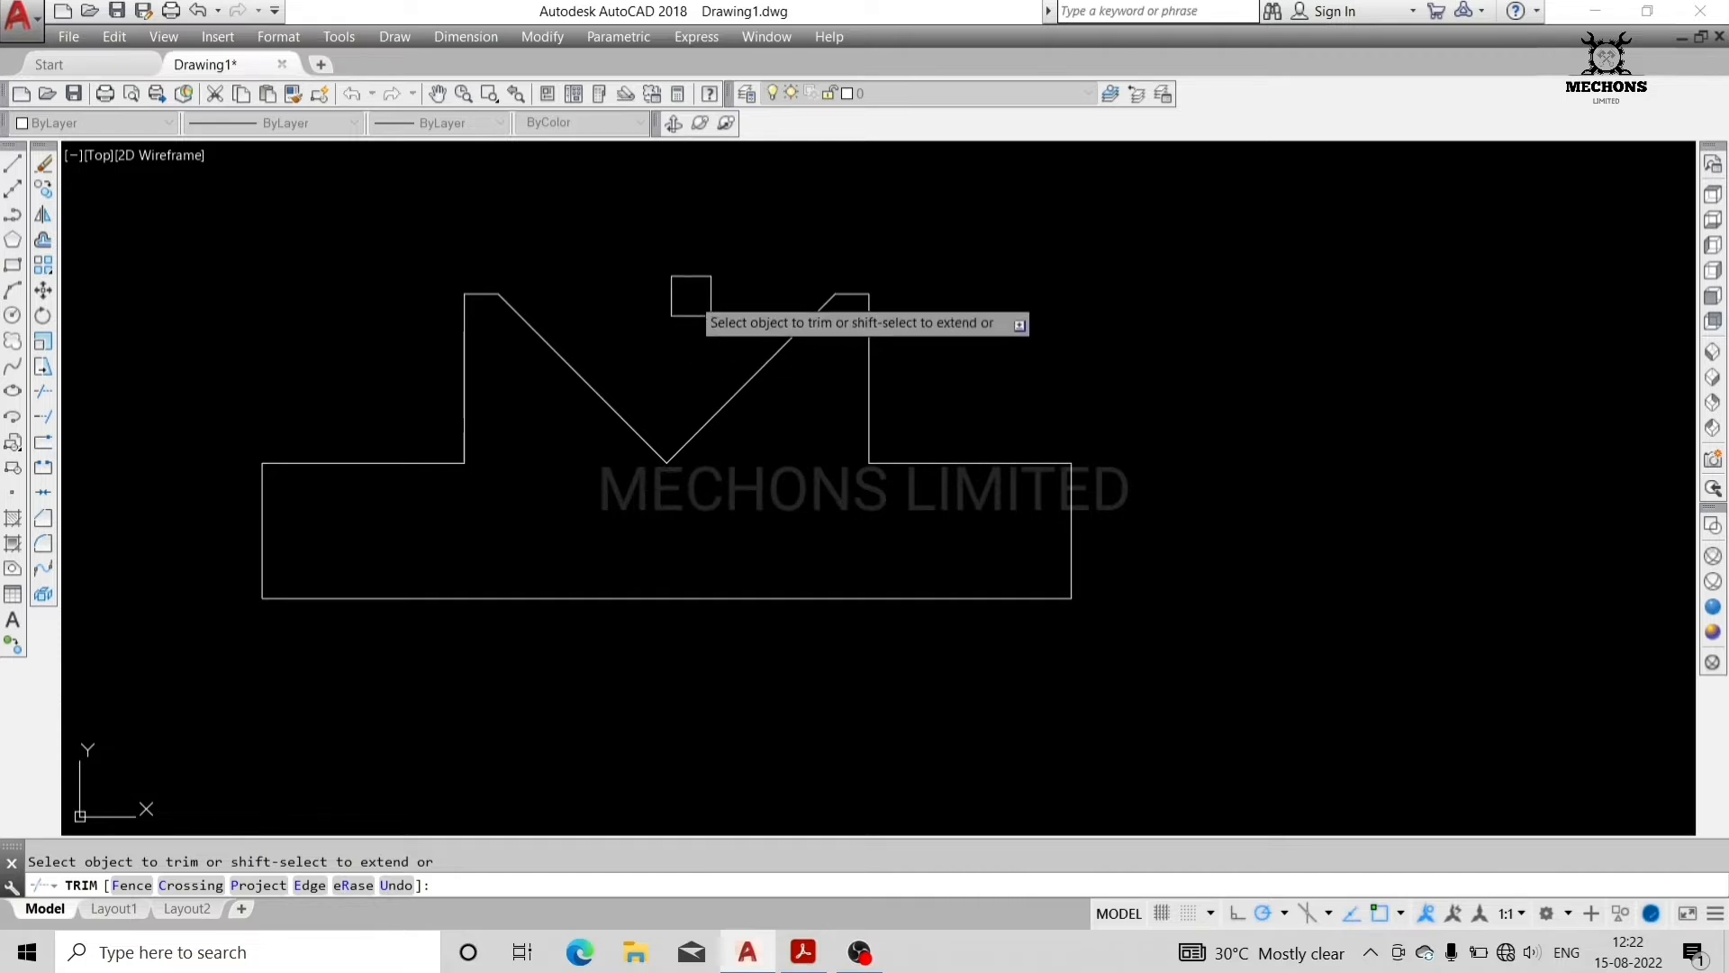
- Add an angular dimension between the two V-notch flanks, placing its arc across the notch opening near the top edges
{"action": "key", "text": "Escape"}
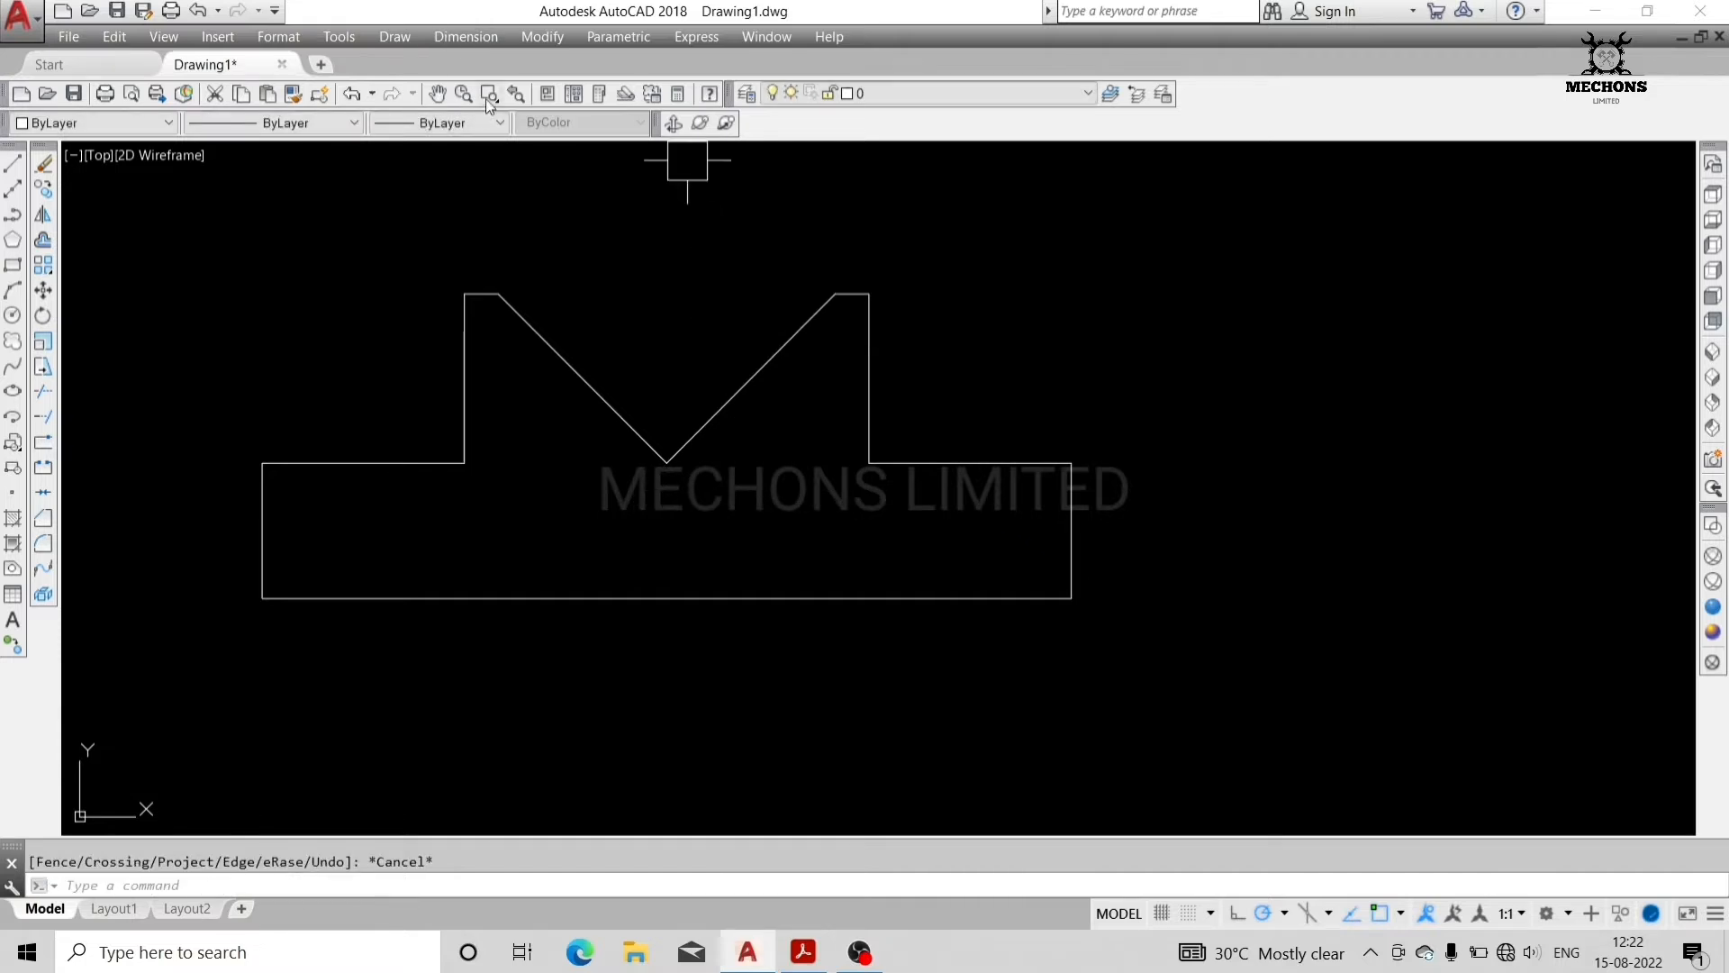
{"action": "left_click", "coordinate": [499, 33]}
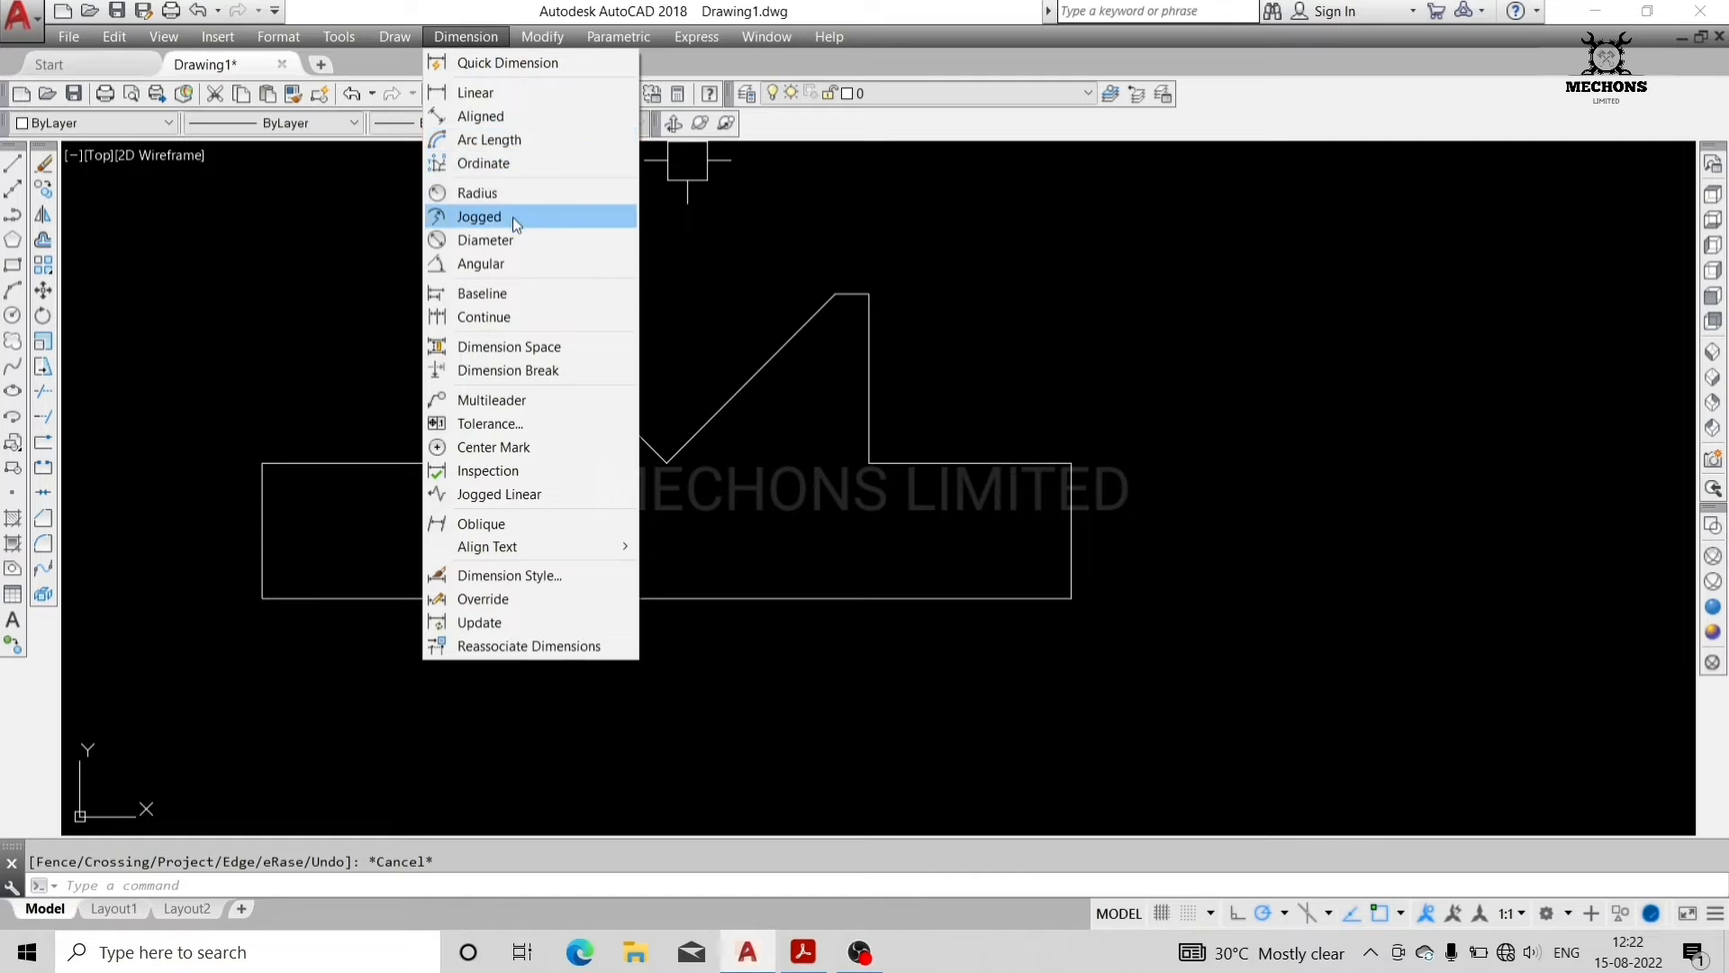
{"action": "left_click", "coordinate": [505, 263]}
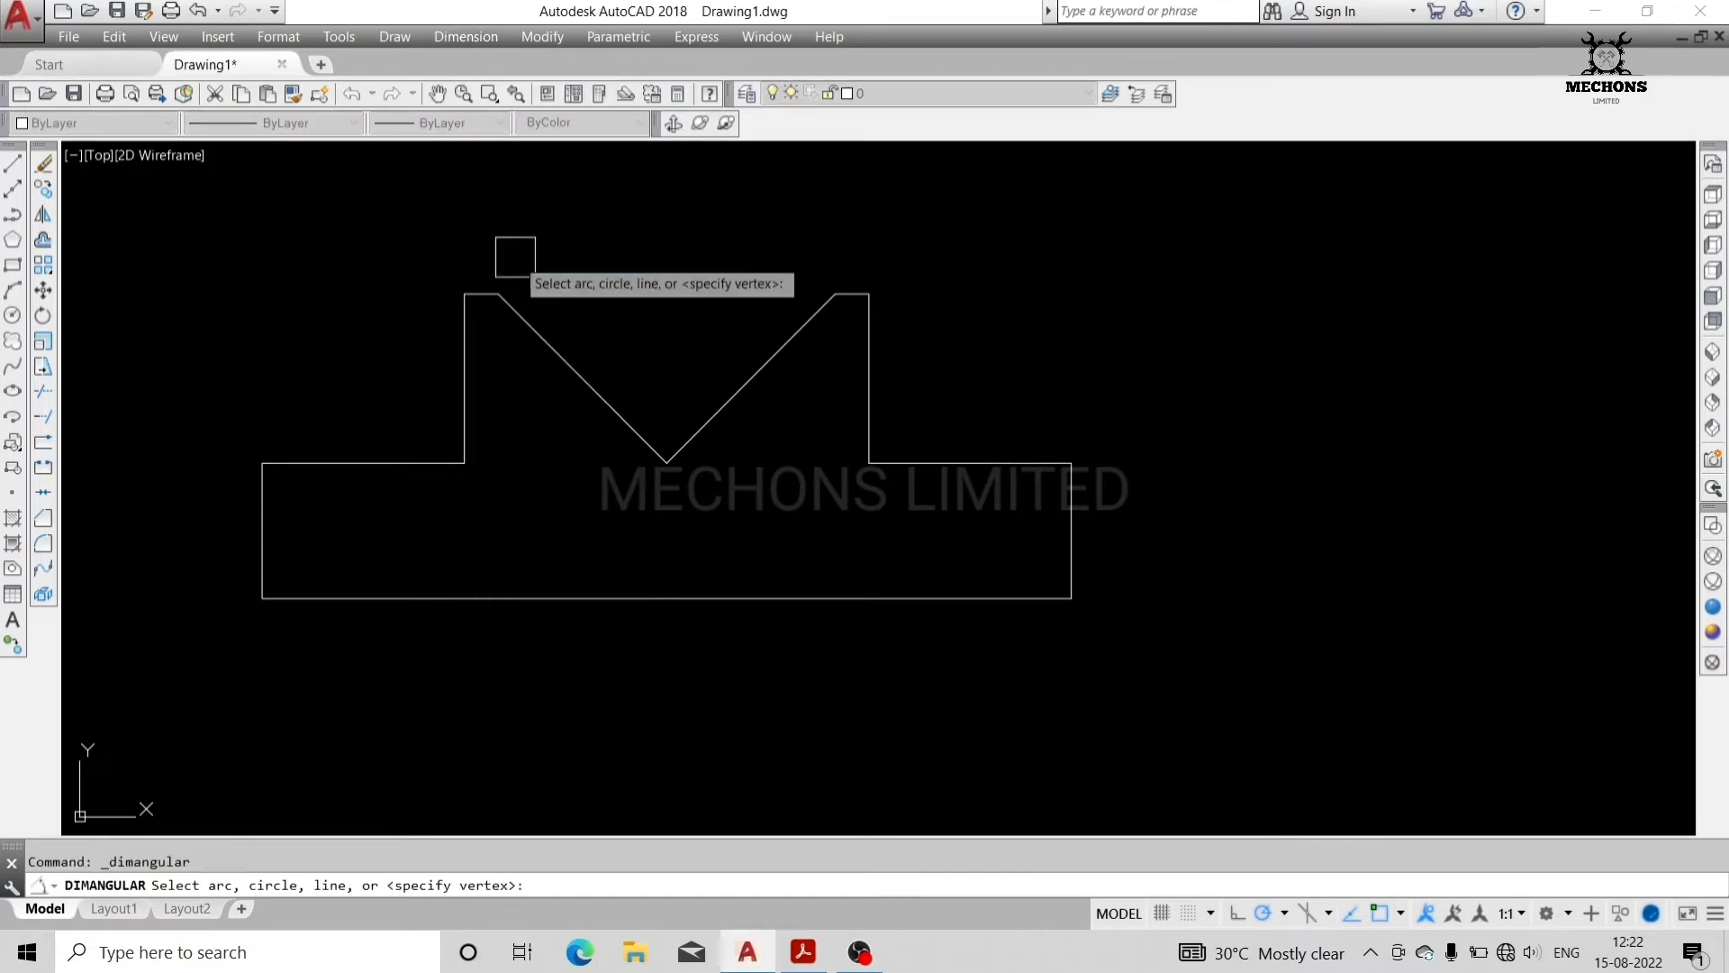
{"action": "left_click", "coordinate": [577, 367]}
{"action": "left_click", "coordinate": [744, 378]}
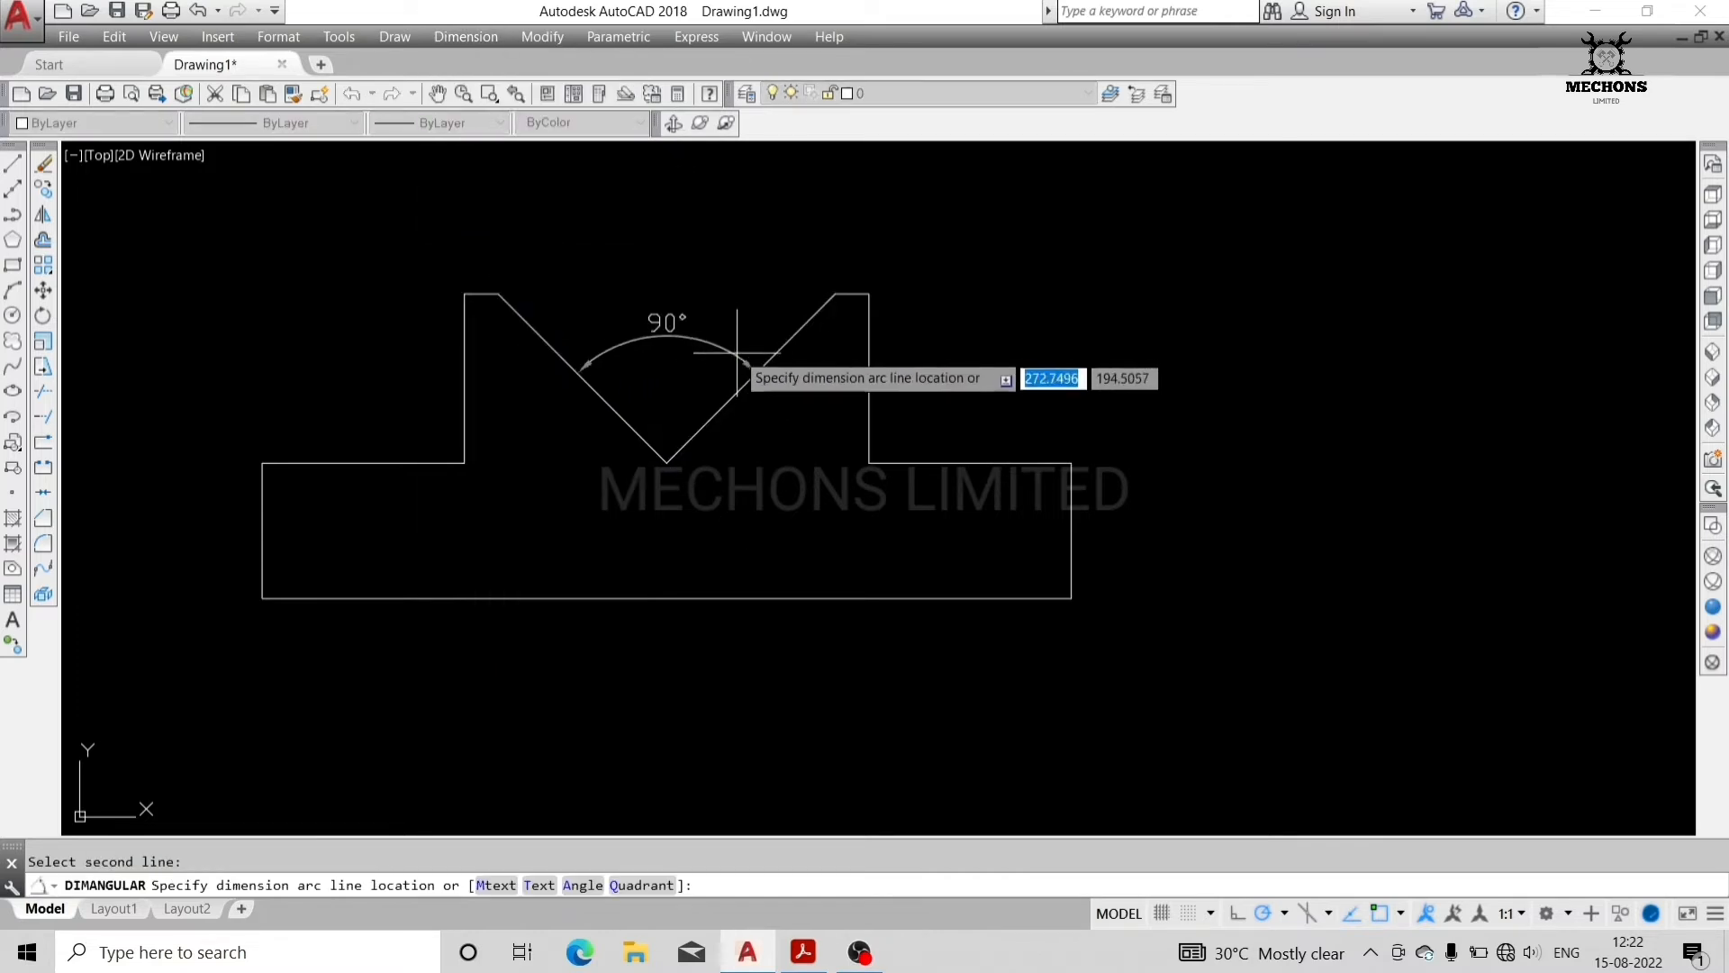
{"action": "left_click", "coordinate": [707, 285]}
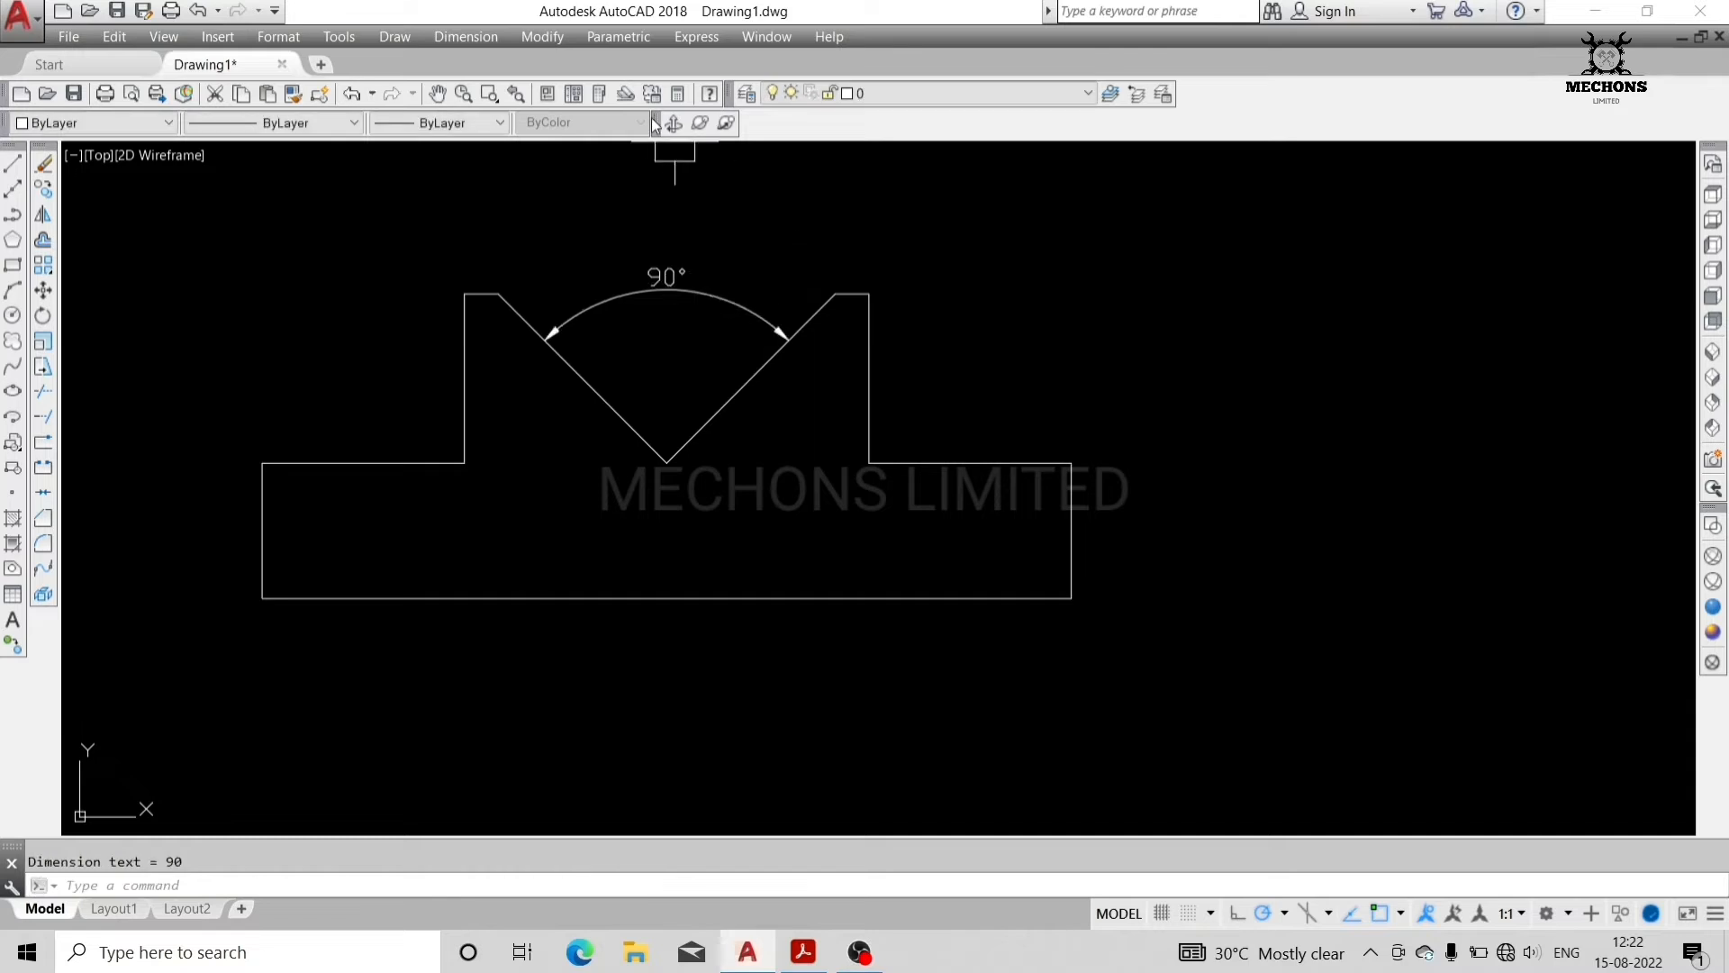
- Erase the whole V-block profile together with its angular dimension
{"action": "scroll", "coordinate": [675, 236], "scroll_direction": "down", "scroll_amount": 4}
{"action": "scroll", "coordinate": [665, 238], "scroll_direction": "up", "scroll_amount": 4}
{"action": "scroll", "coordinate": [667, 240], "scroll_direction": "down", "scroll_amount": 4}
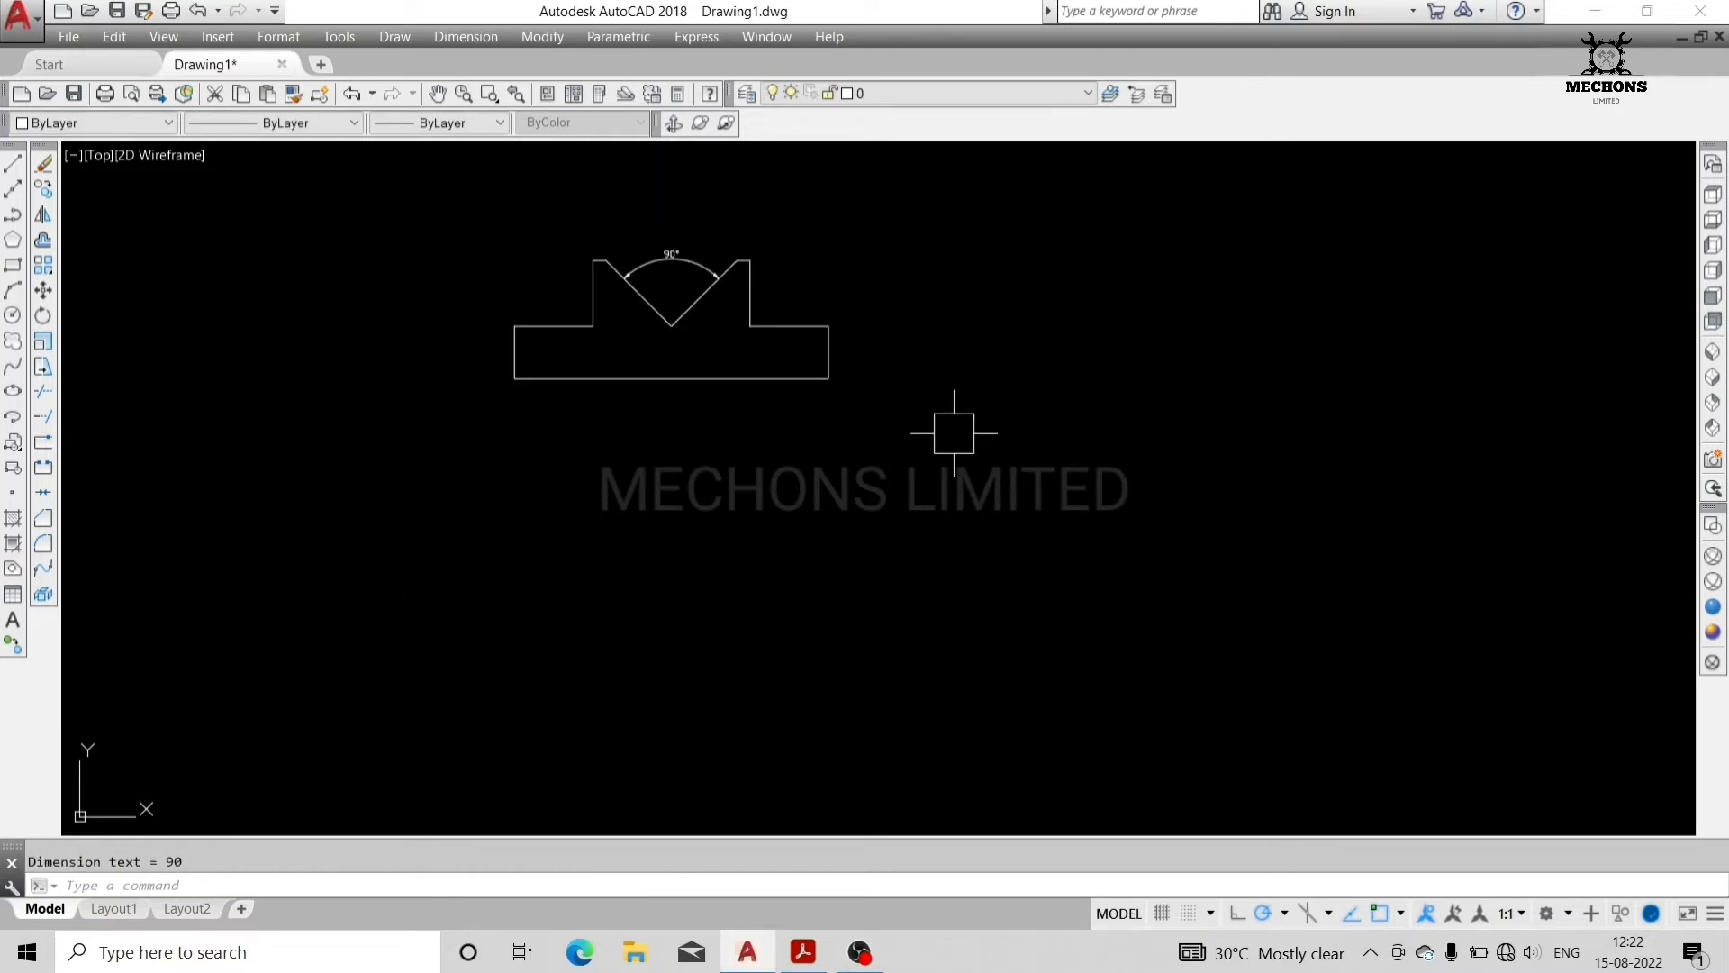
{"action": "mouse_move", "coordinate": [954, 430]}
{"action": "left_mouse_down"}
{"action": "mouse_move", "coordinate": [797, 262]}
{"action": "mouse_move", "coordinate": [461, 189]}
{"action": "left_mouse_up"}
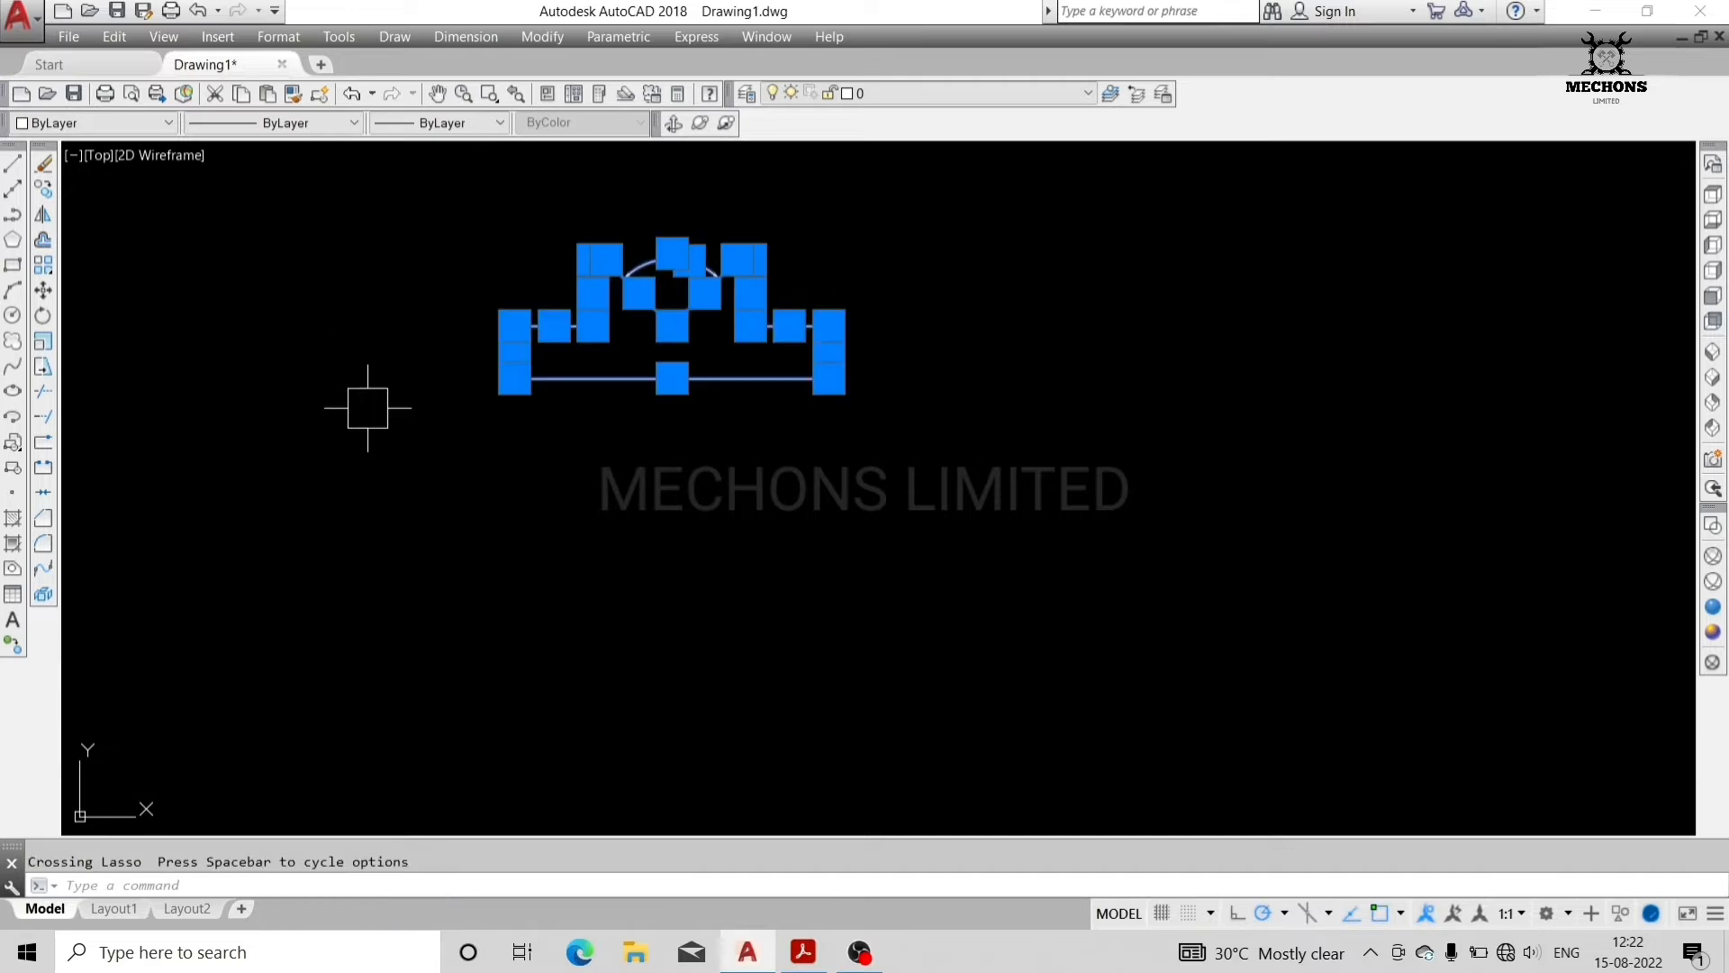
{"action": "key", "text": "Delete"}
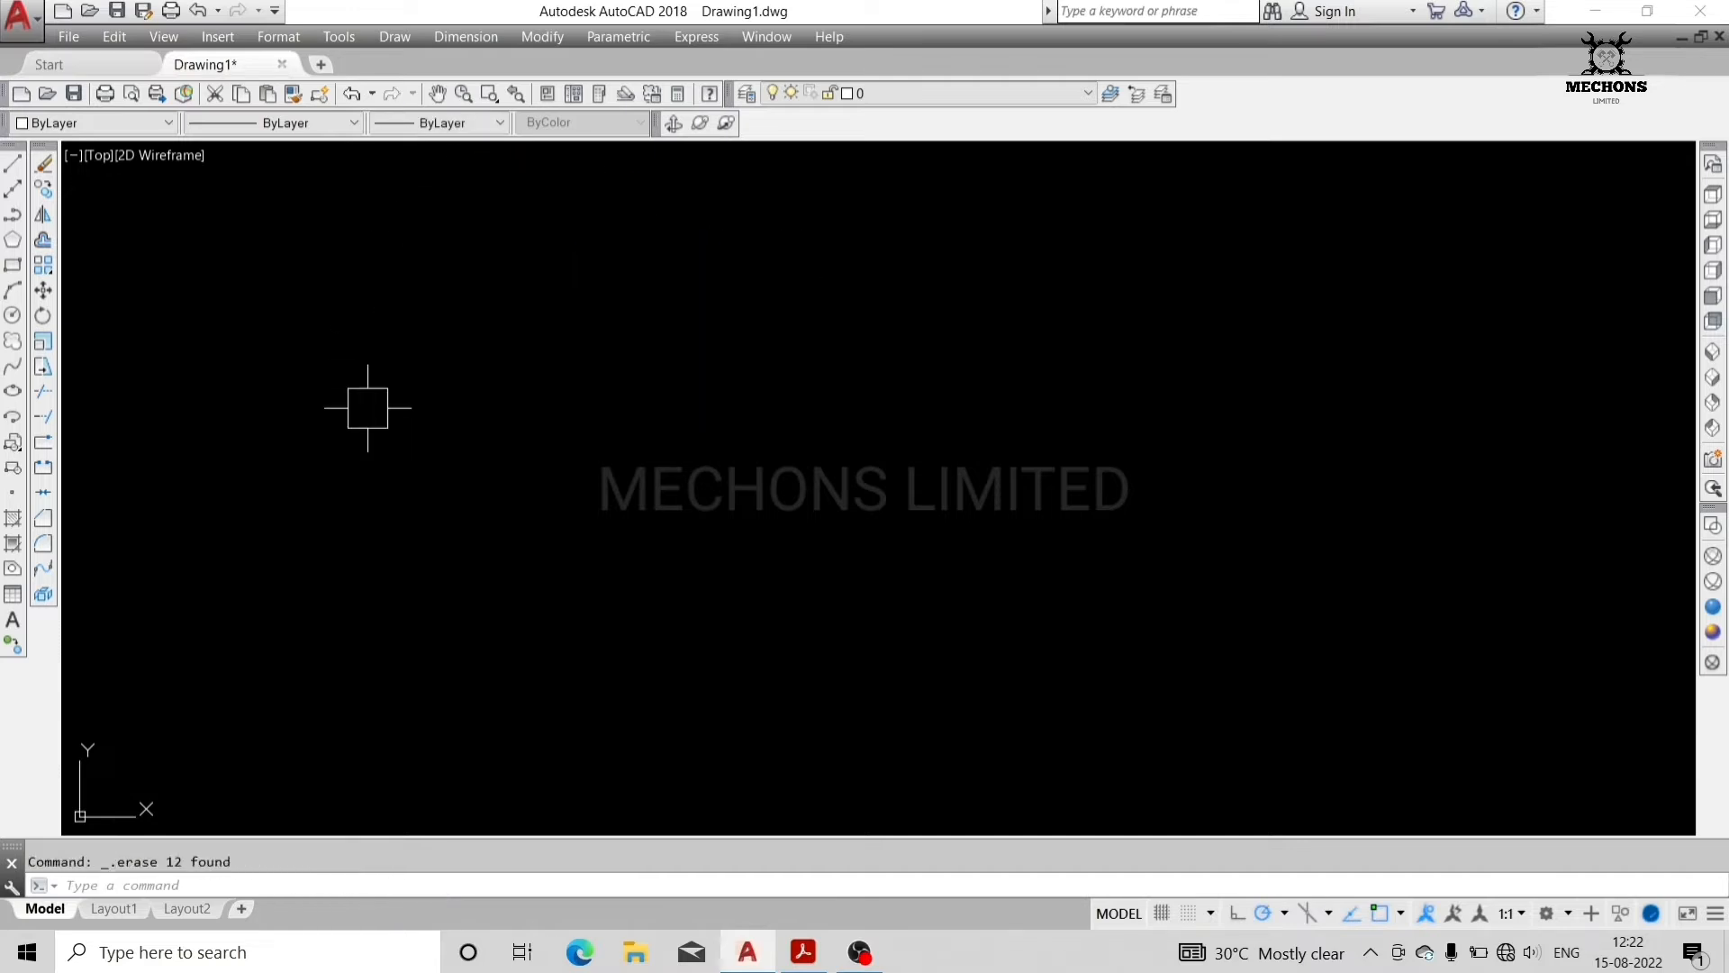
- Start a new outline with Ortho on, drawing connected lines 5 left, 25 down and 30 left
{"action": "type", "text": "l"}
{"action": "key", "text": "Return"}
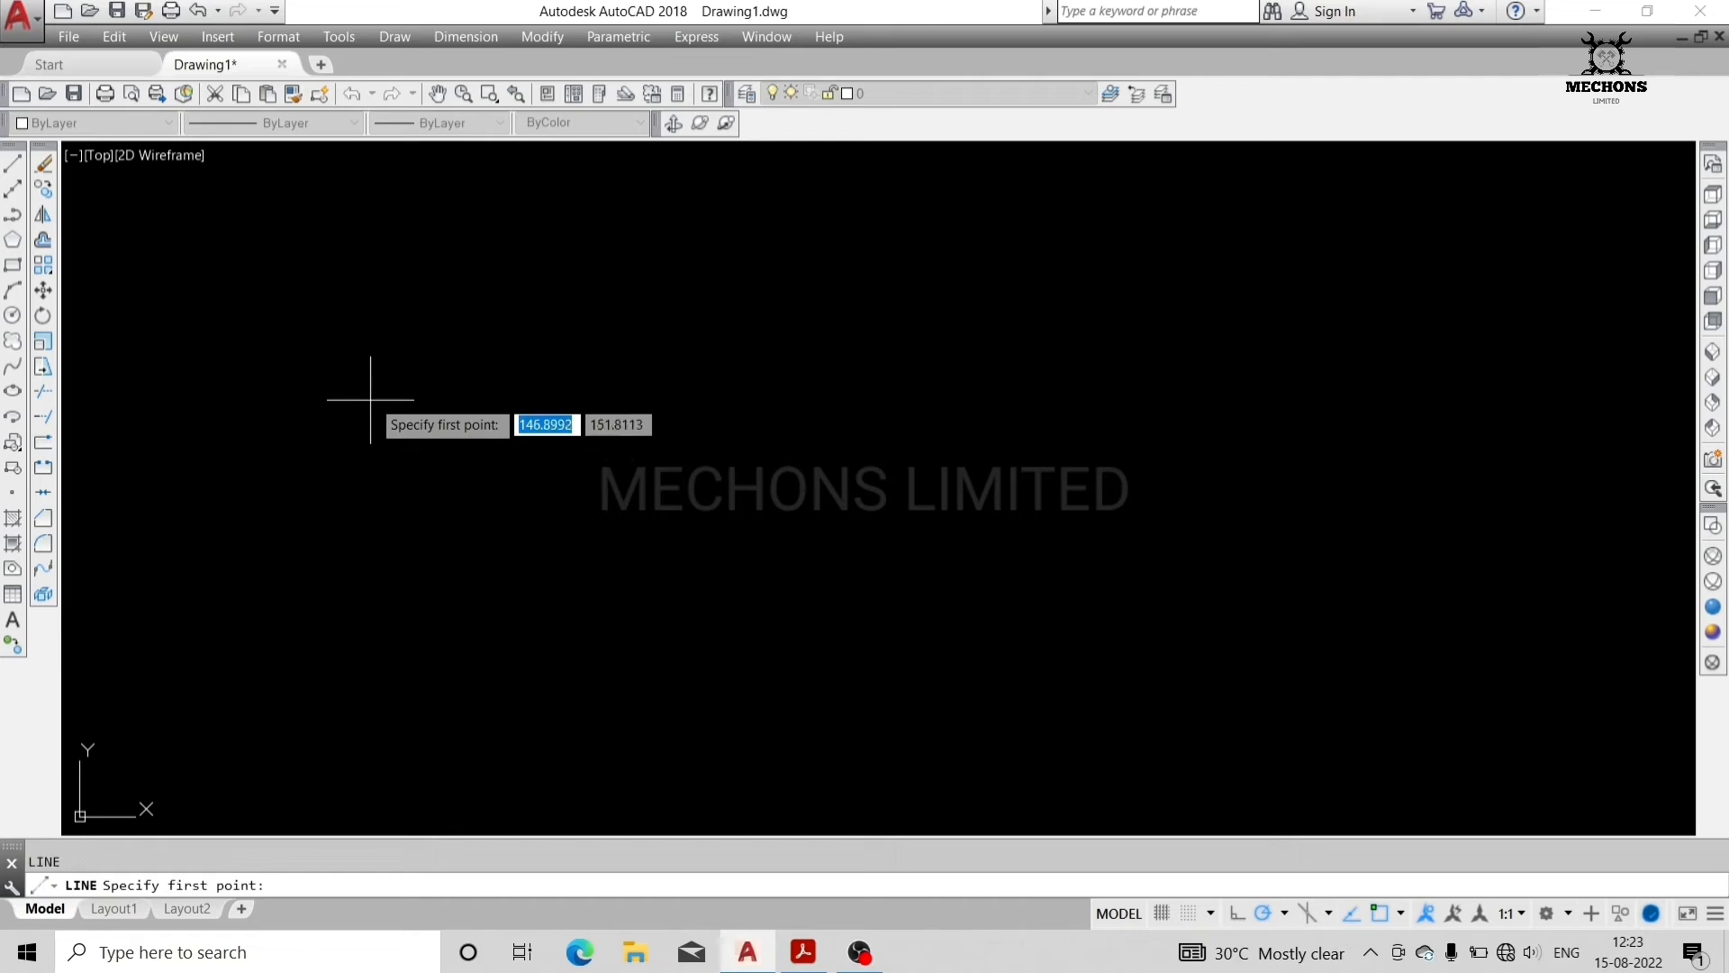
{"action": "left_click", "coordinate": [605, 332]}
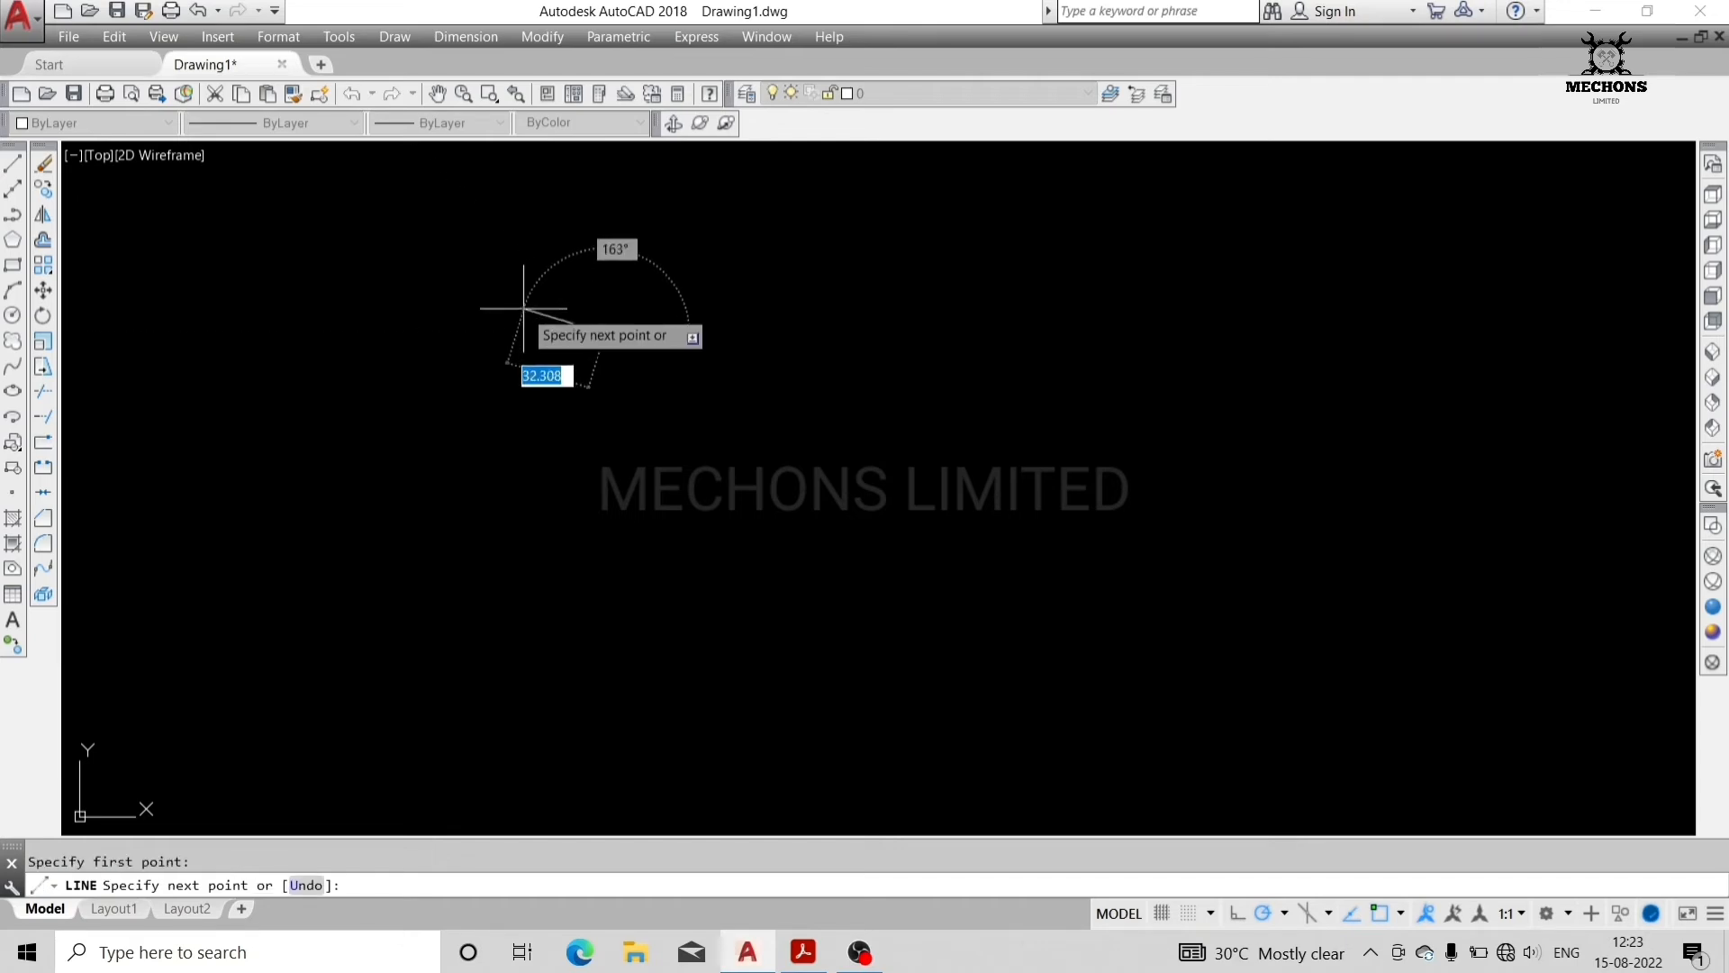
{"action": "left_click", "coordinate": [1238, 914]}
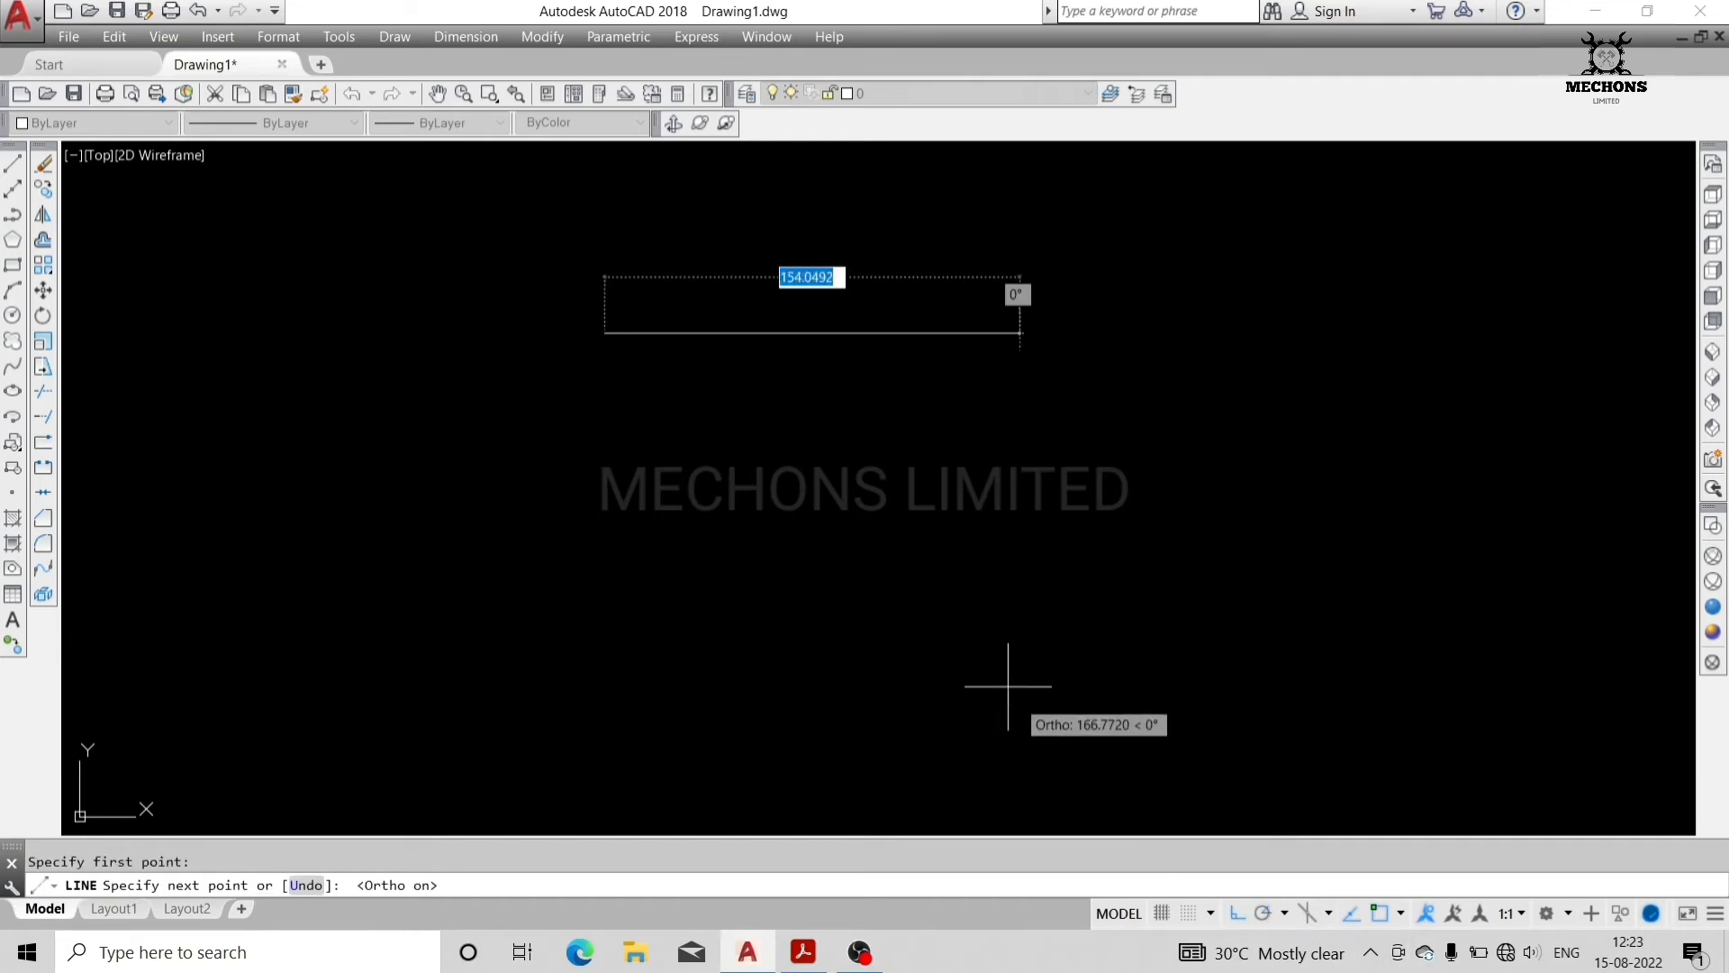
{"action": "type", "text": "5"}
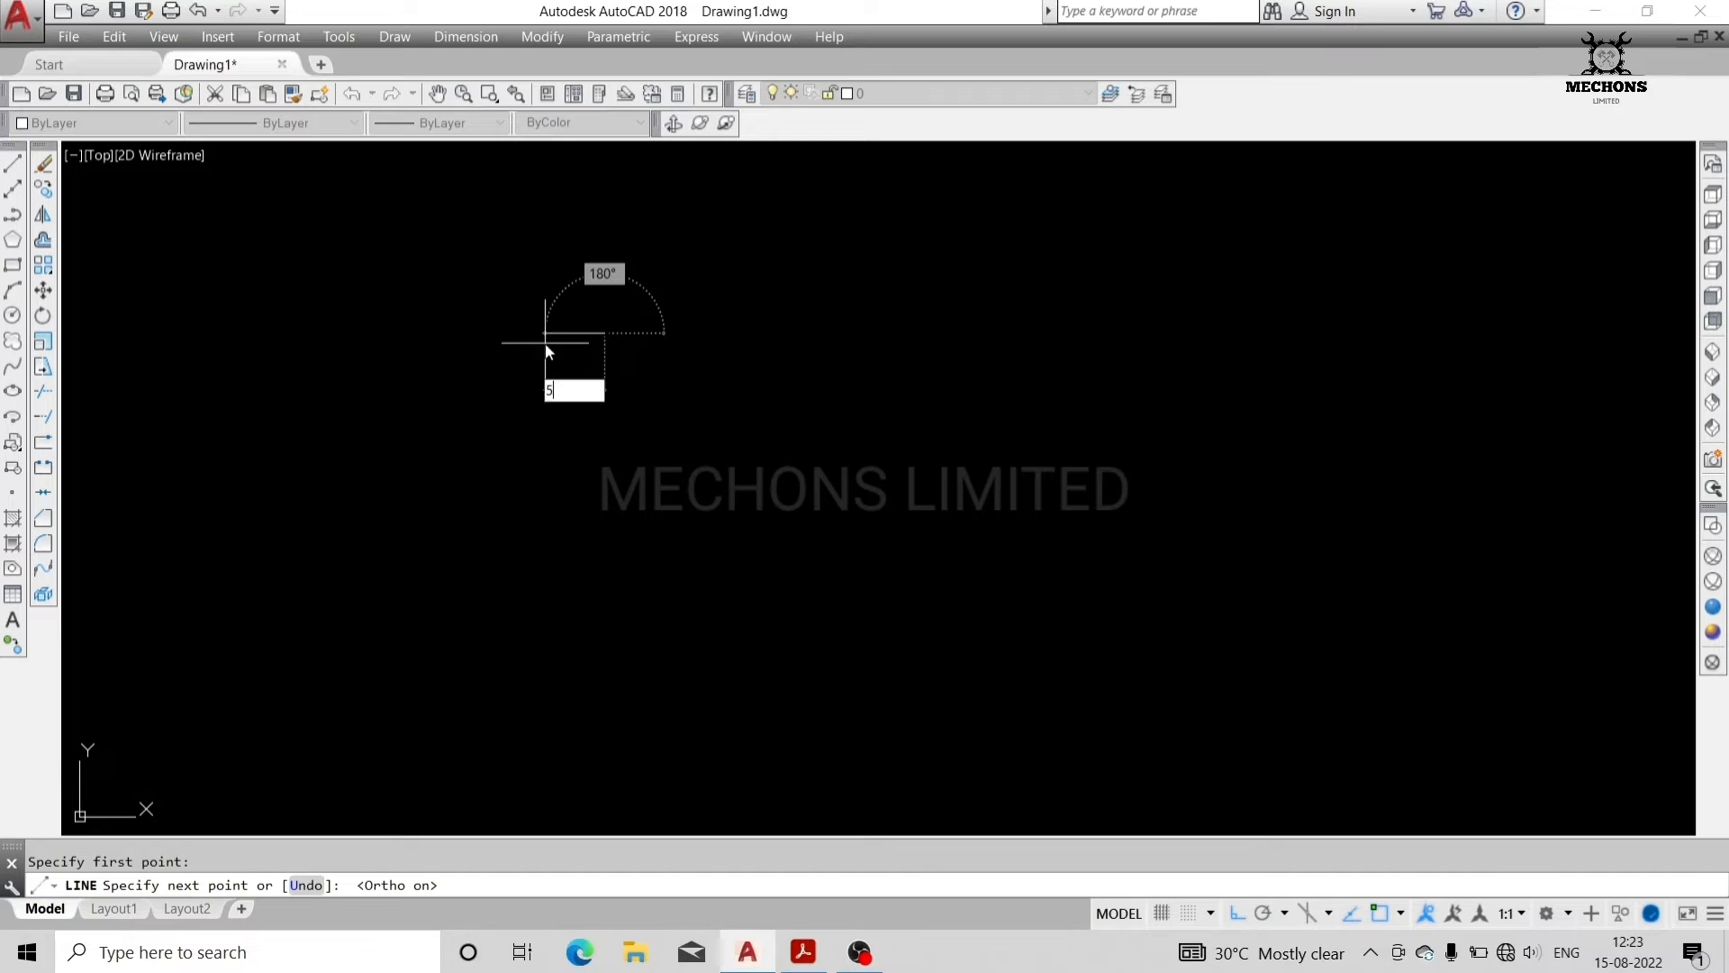
{"action": "key", "text": "Return"}
{"action": "type", "text": "25"}
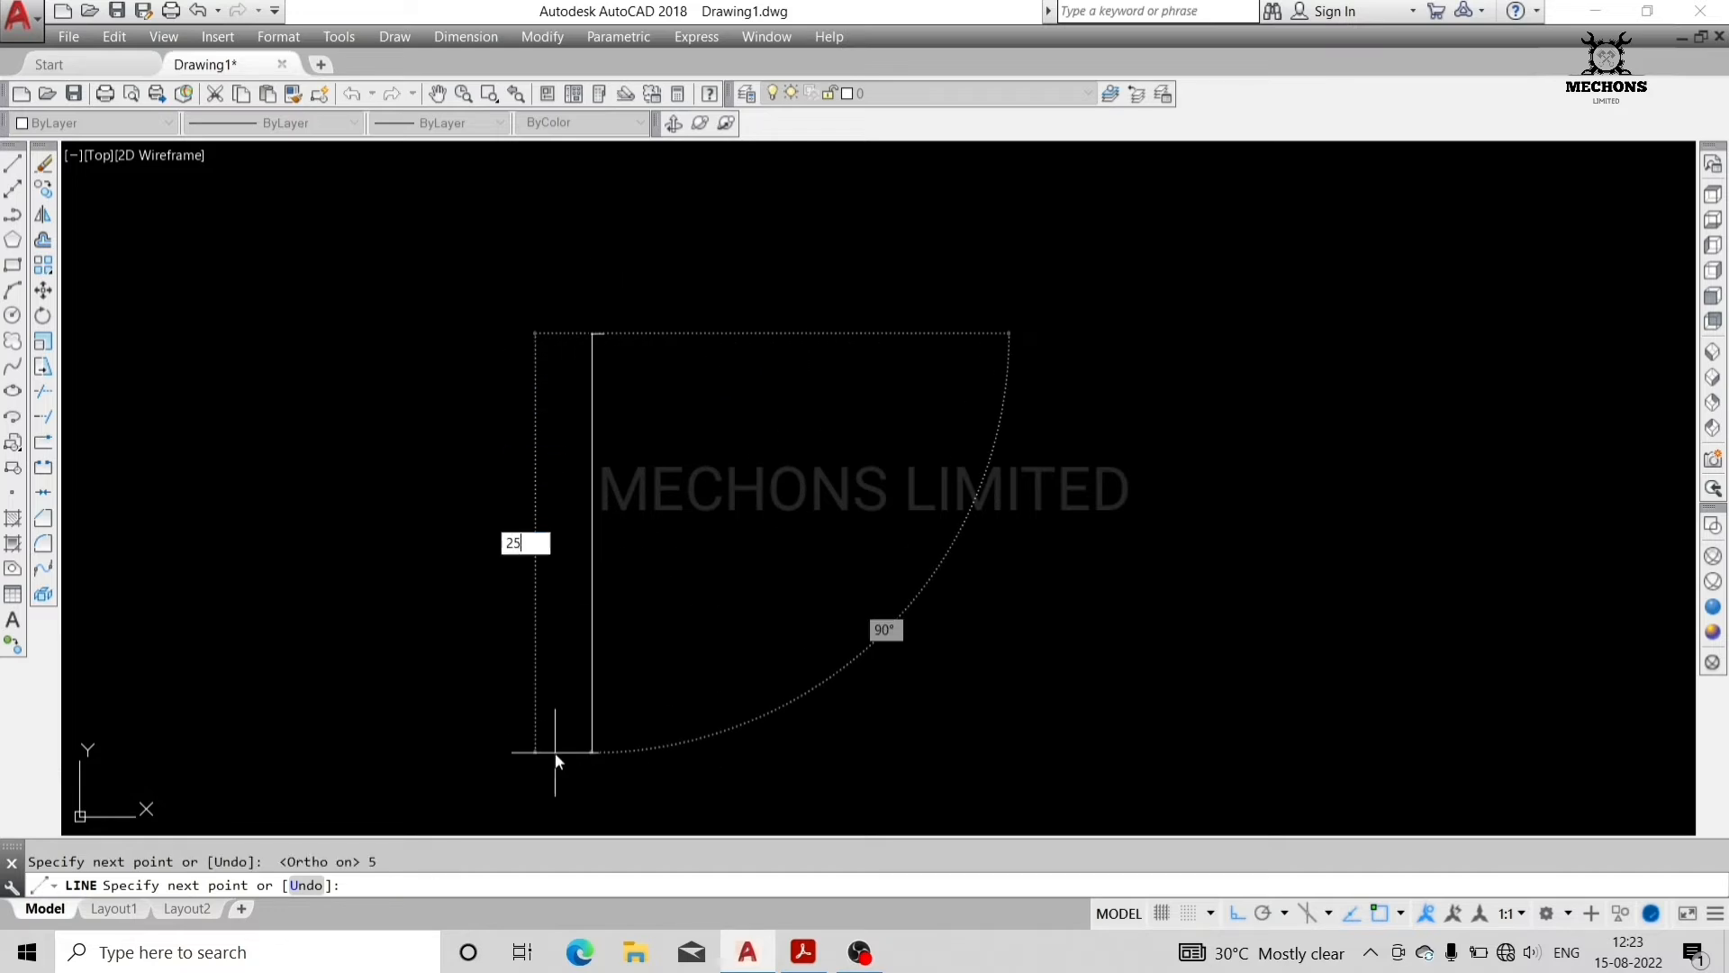
{"action": "key", "text": "Return"}
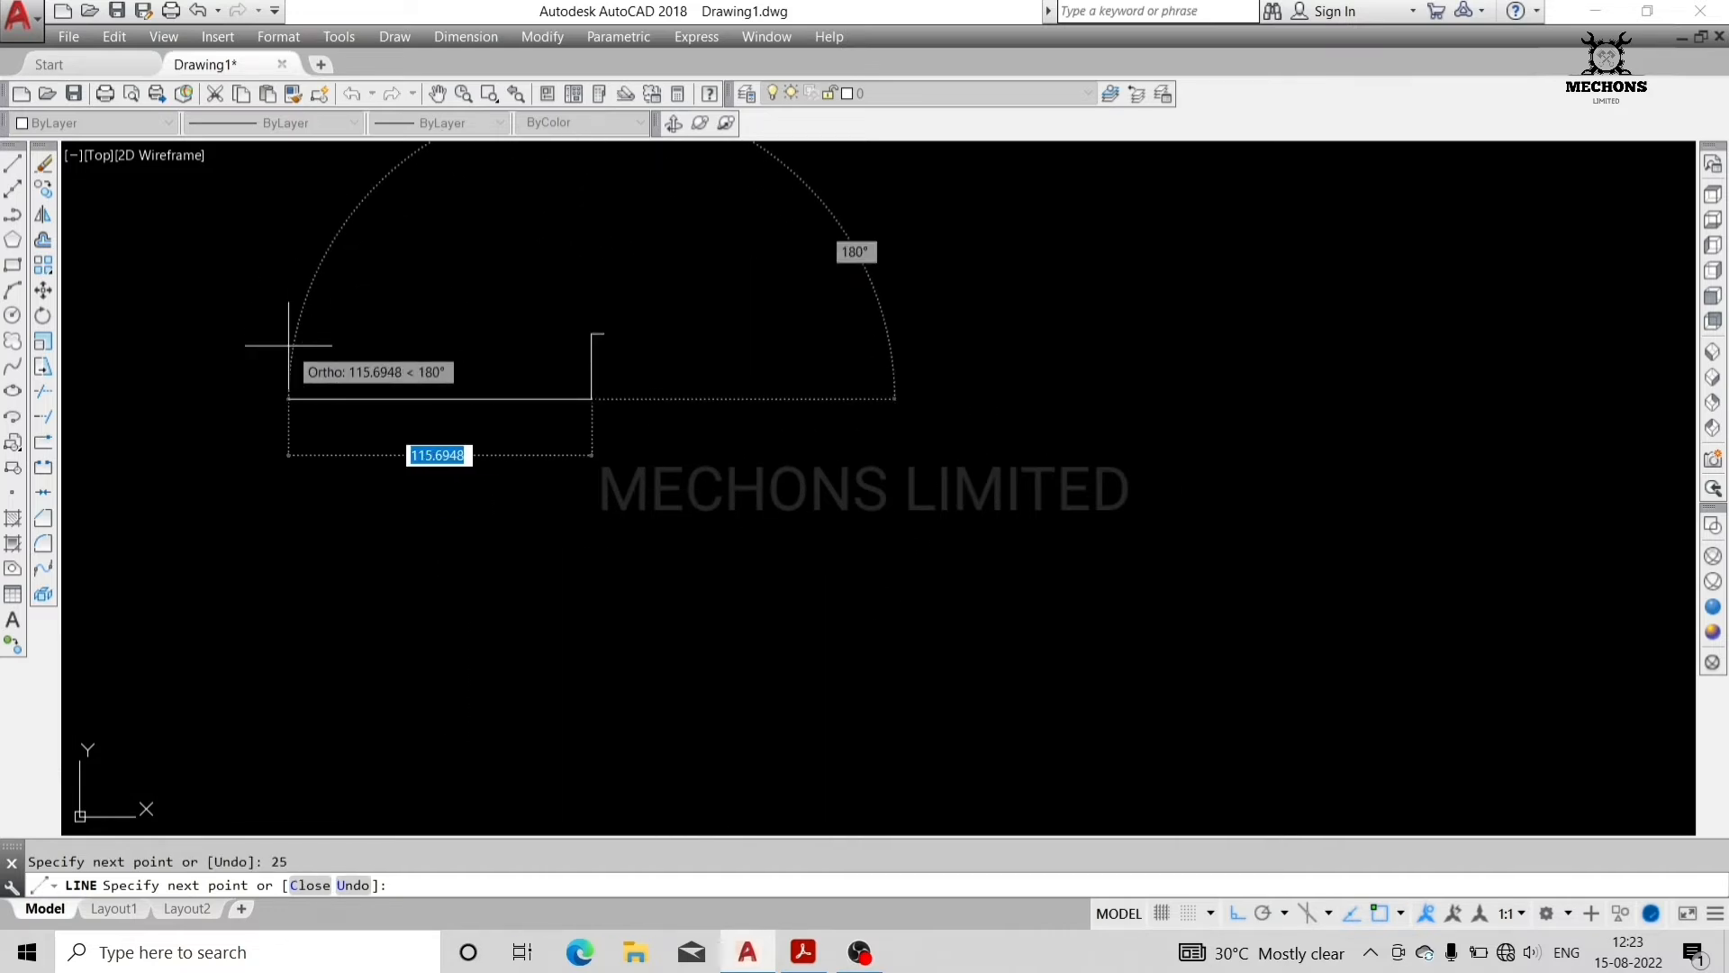
{"action": "type", "text": "30"}
{"action": "key", "text": "Return"}
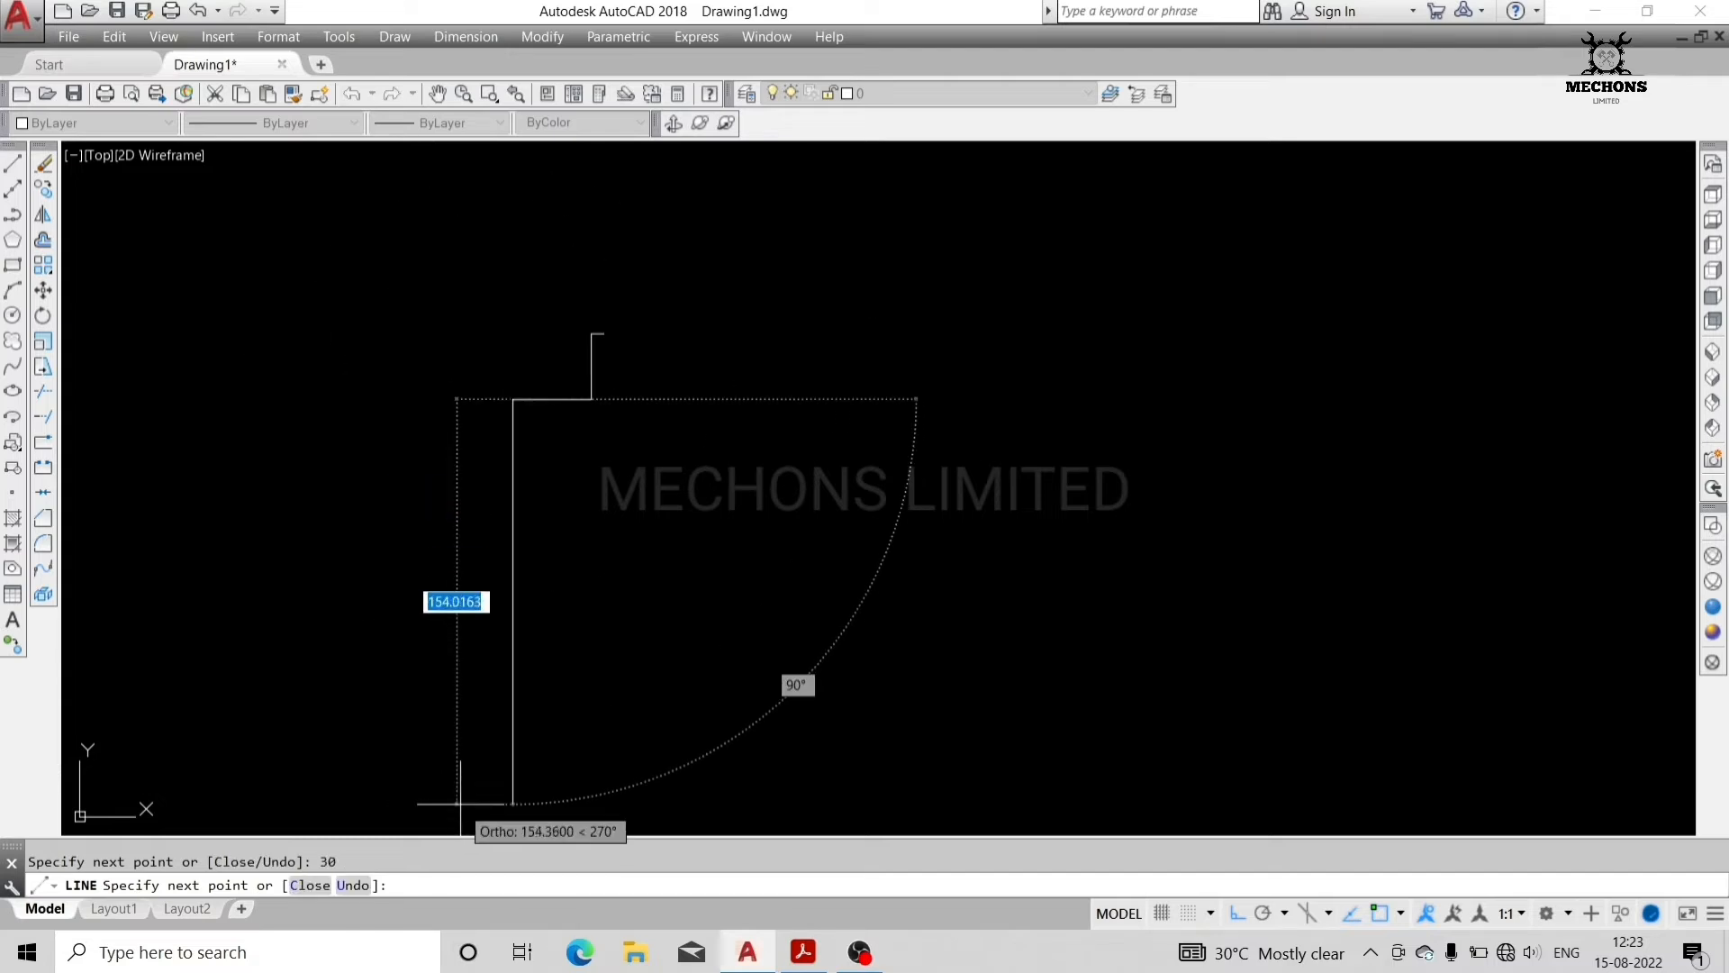
- Continue the outline around the base with lines 20 down, 120 right and 20 up
{"action": "type", "text": "20"}
{"action": "key", "text": "Return"}
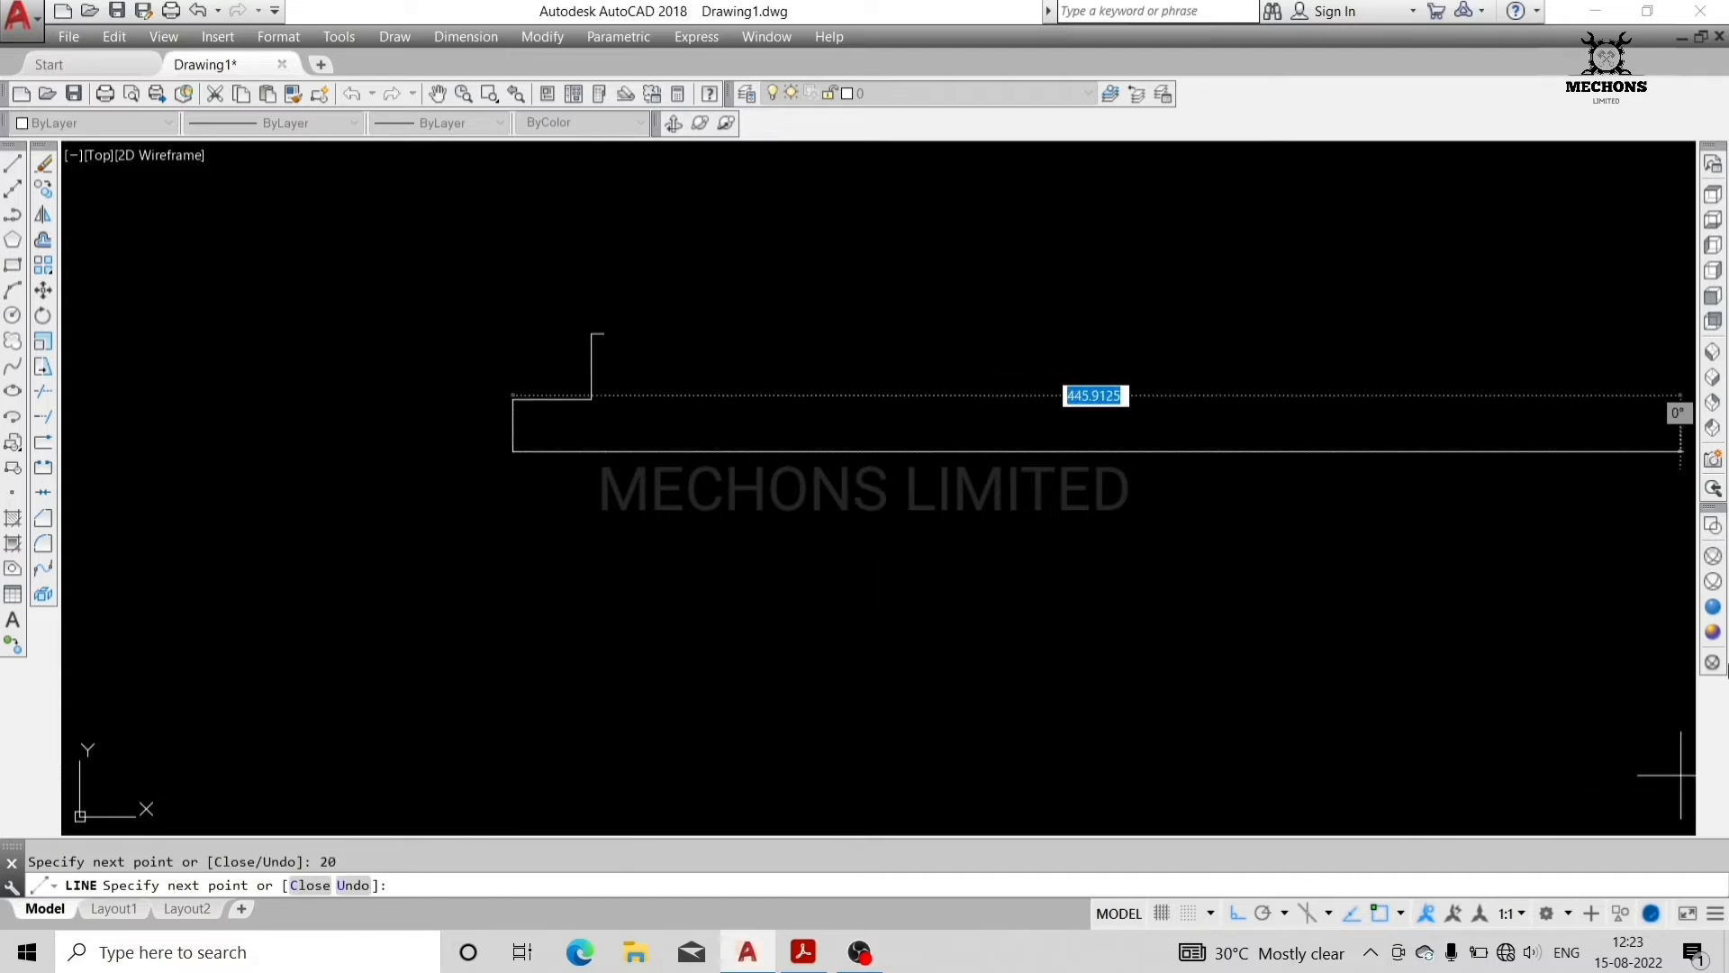
{"action": "type", "text": "120"}
{"action": "key", "text": "Return"}
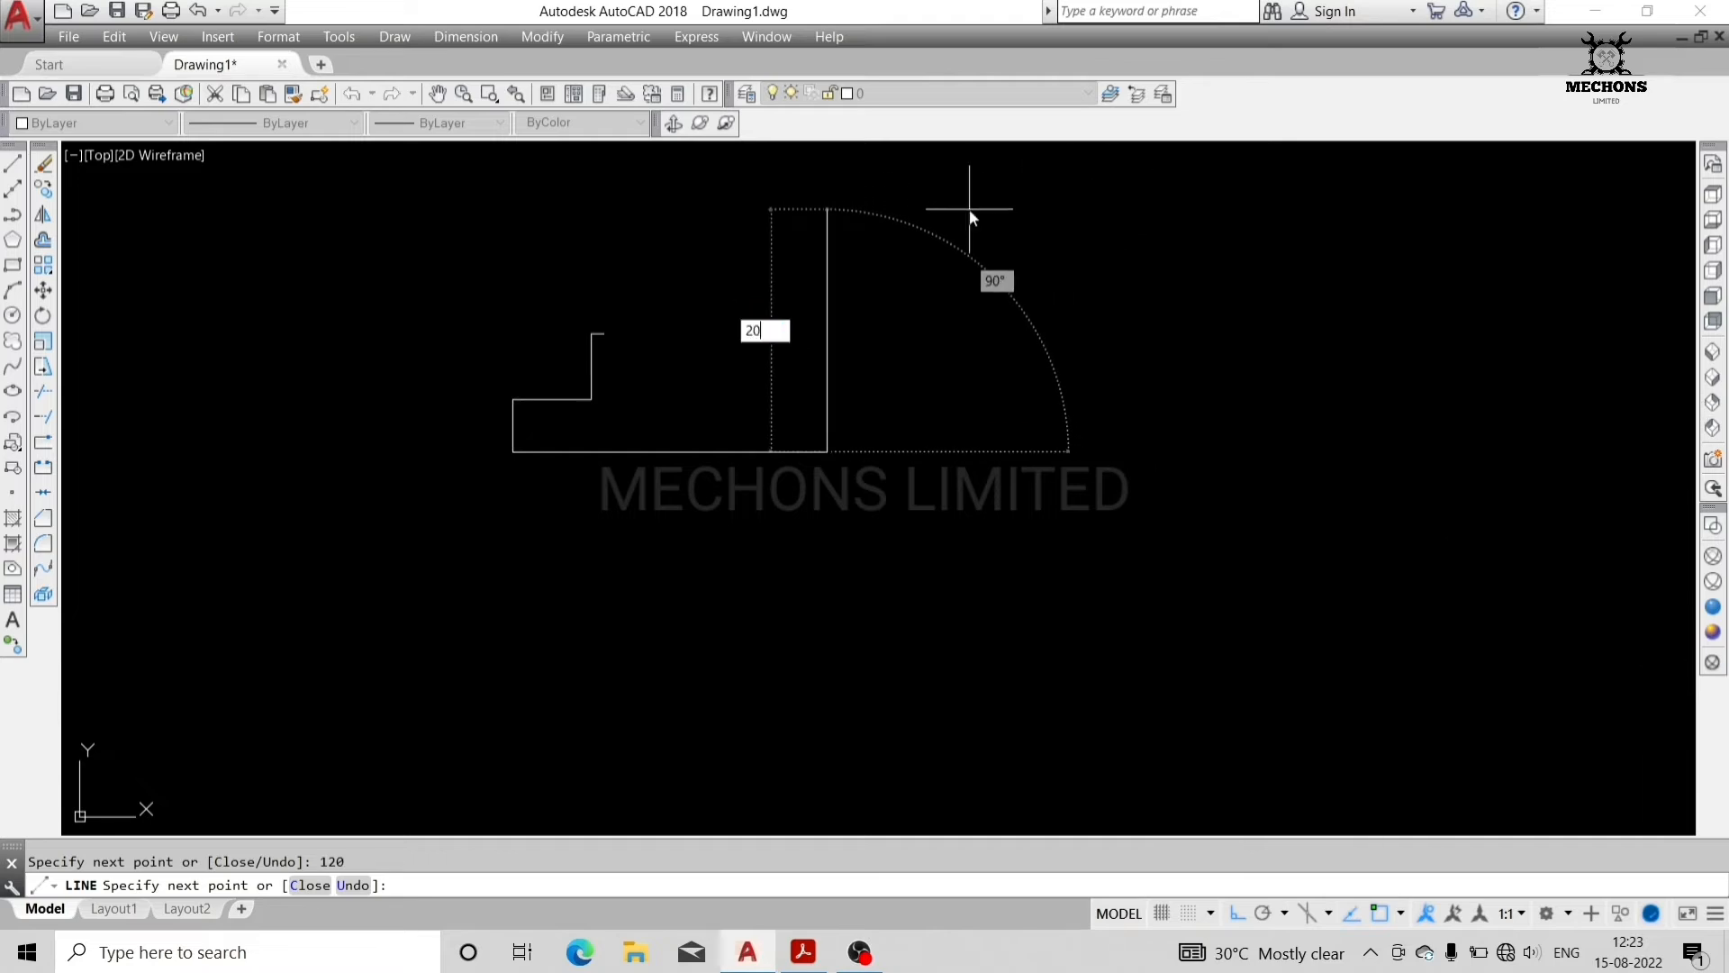
{"action": "type", "text": "20"}
{"action": "key", "text": "Return"}
- Finish the right shoulder with lines 30 left, 25 up and 5 left, and end the outline
{"action": "type", "text": "30"}
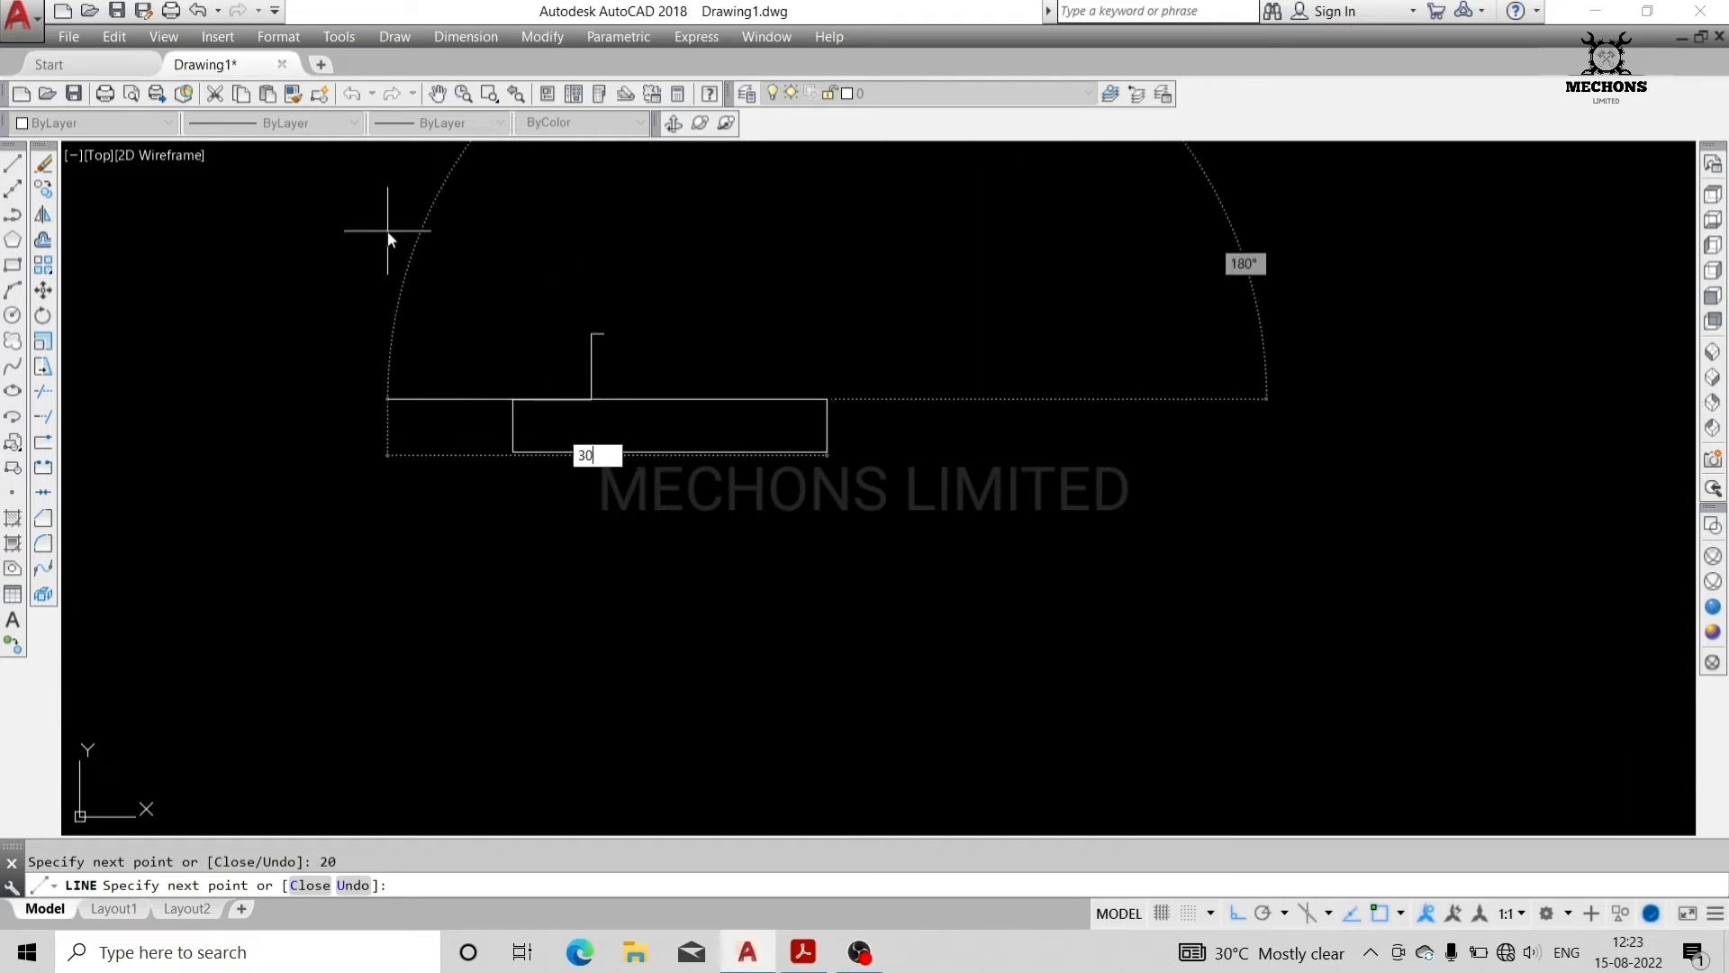
{"action": "key", "text": "Return"}
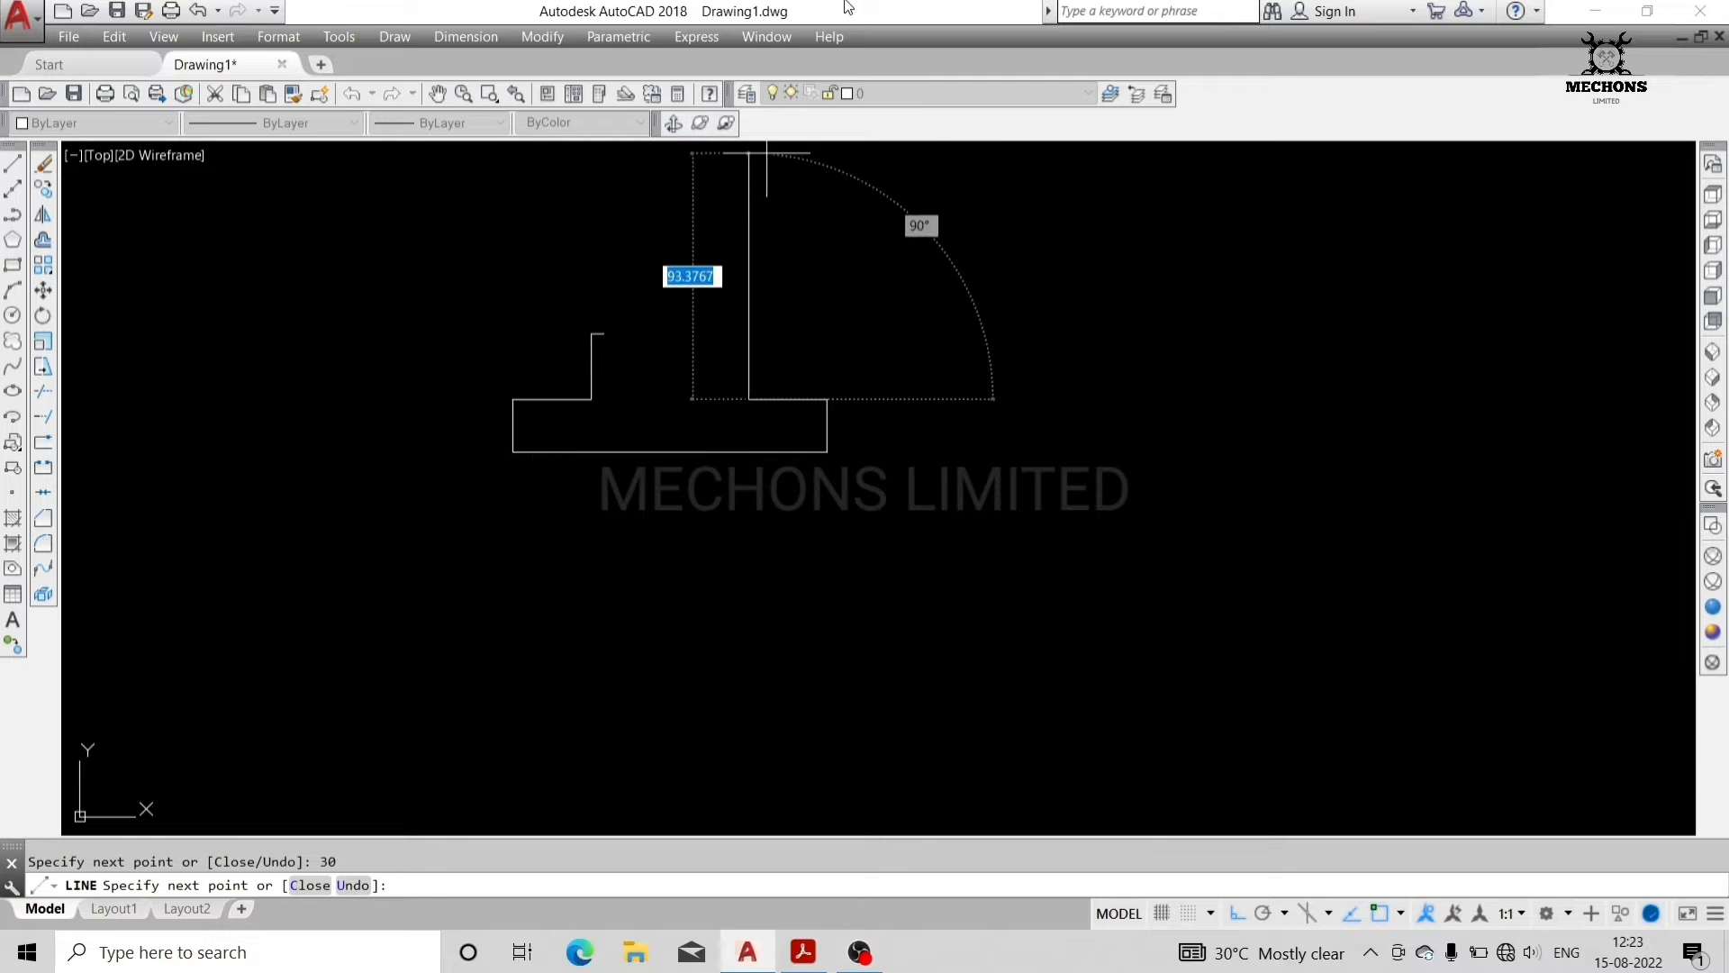
{"action": "type", "text": "25"}
{"action": "key", "text": "Return"}
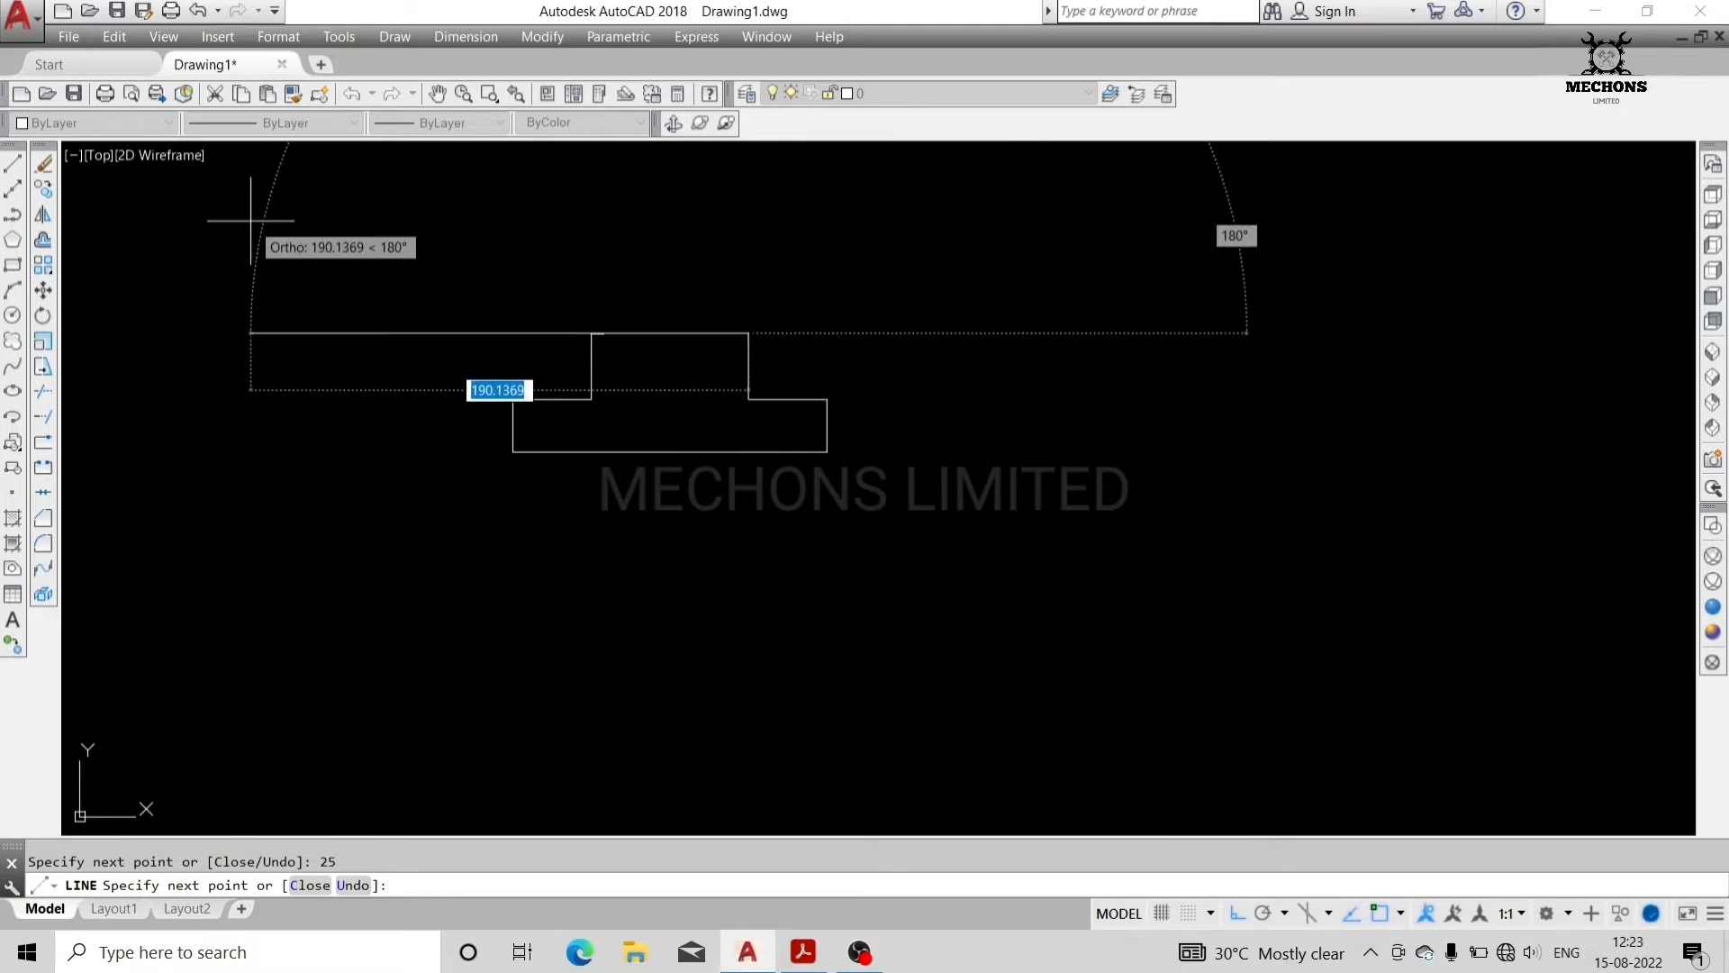
{"action": "type", "text": "5"}
{"action": "key", "text": "Return"}
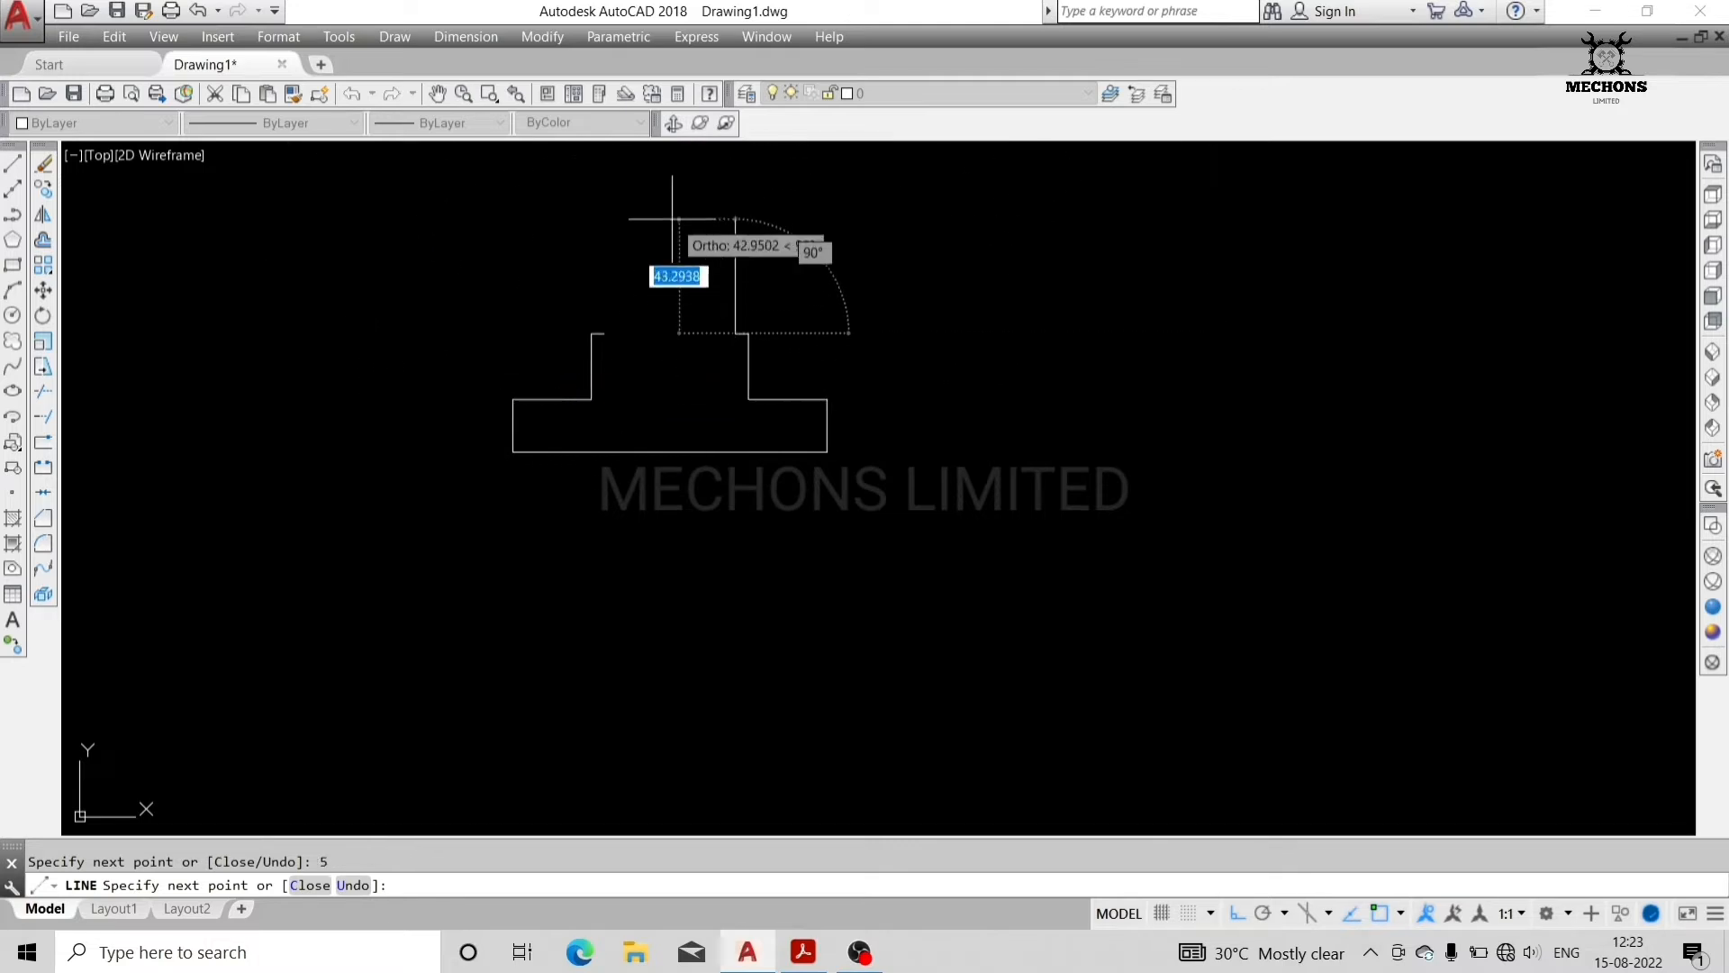
{"action": "key", "text": "Escape"}
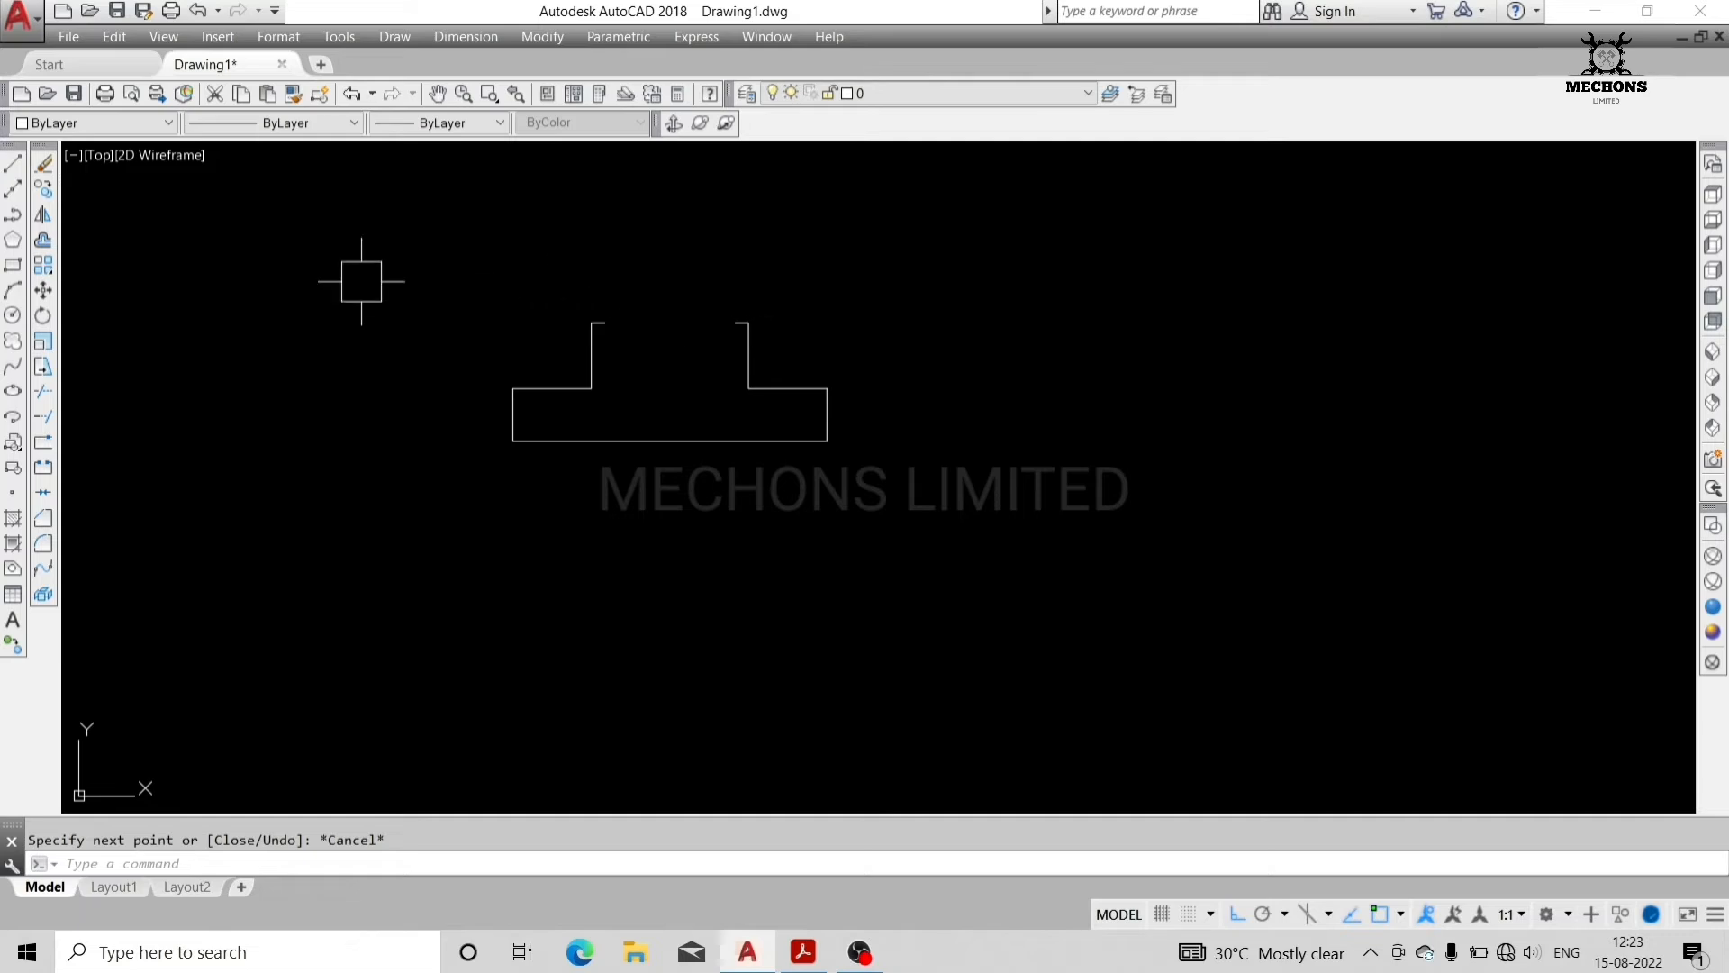
- Draw a construction line through the inner end of the right 5-unit top edge, sloping 45° down-left with 45° polar tracking
{"action": "left_click", "coordinate": [14, 188]}
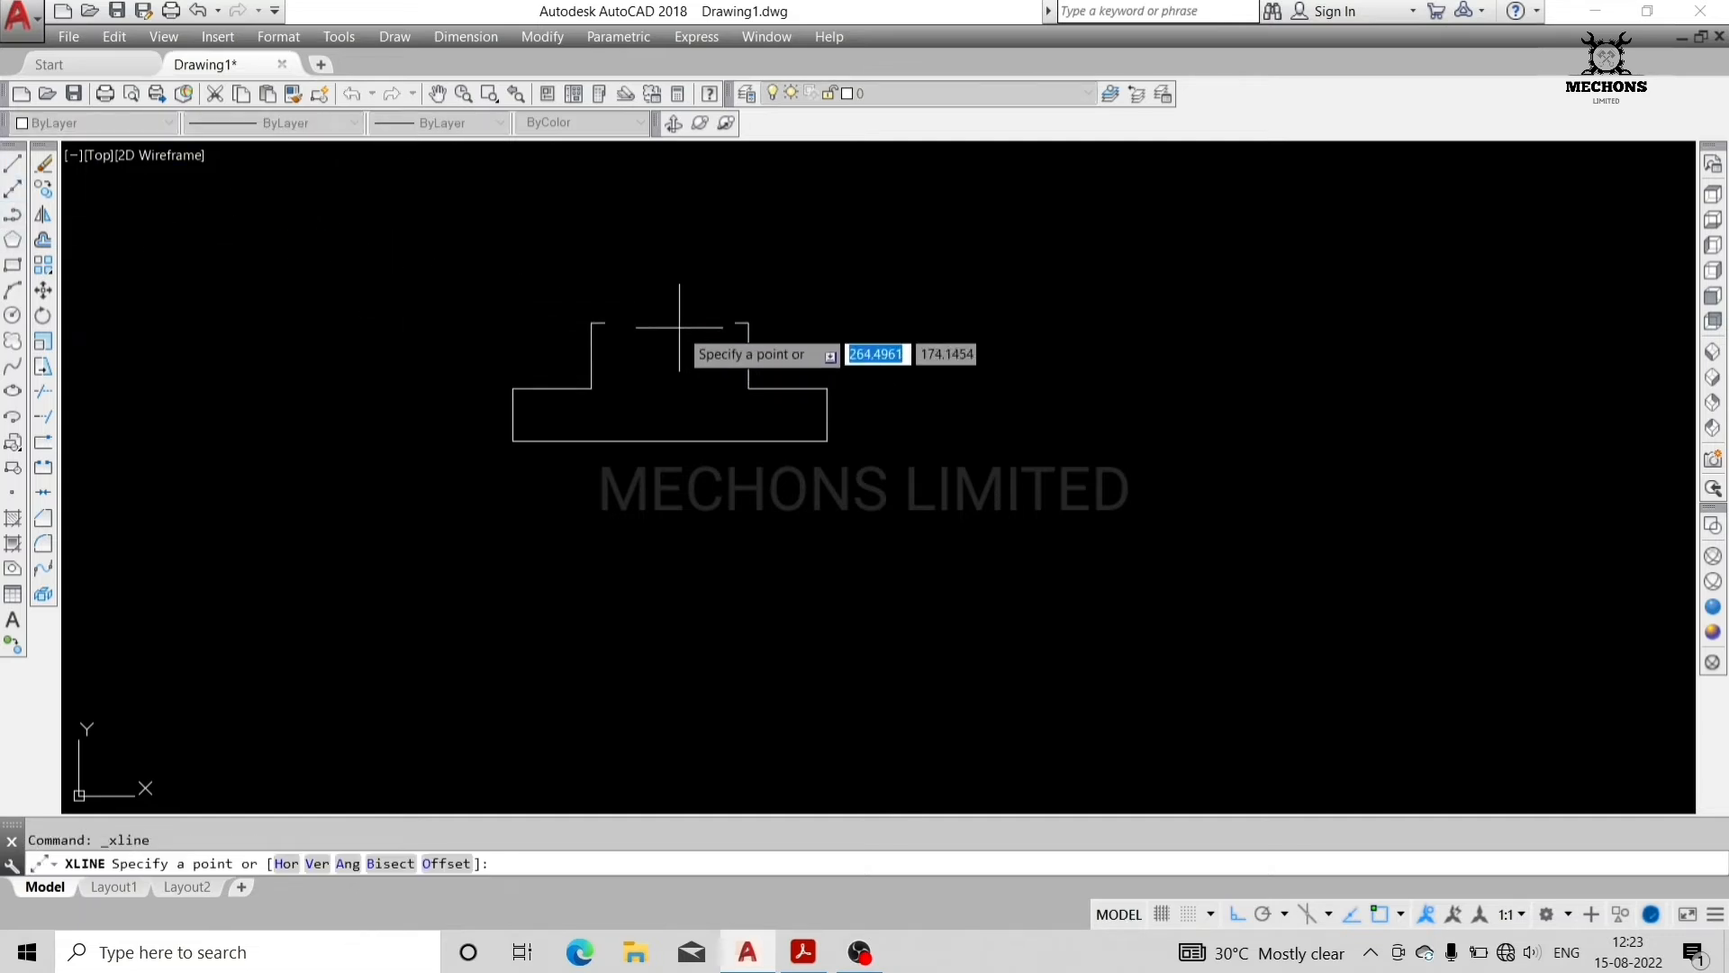
{"action": "left_click", "coordinate": [735, 320]}
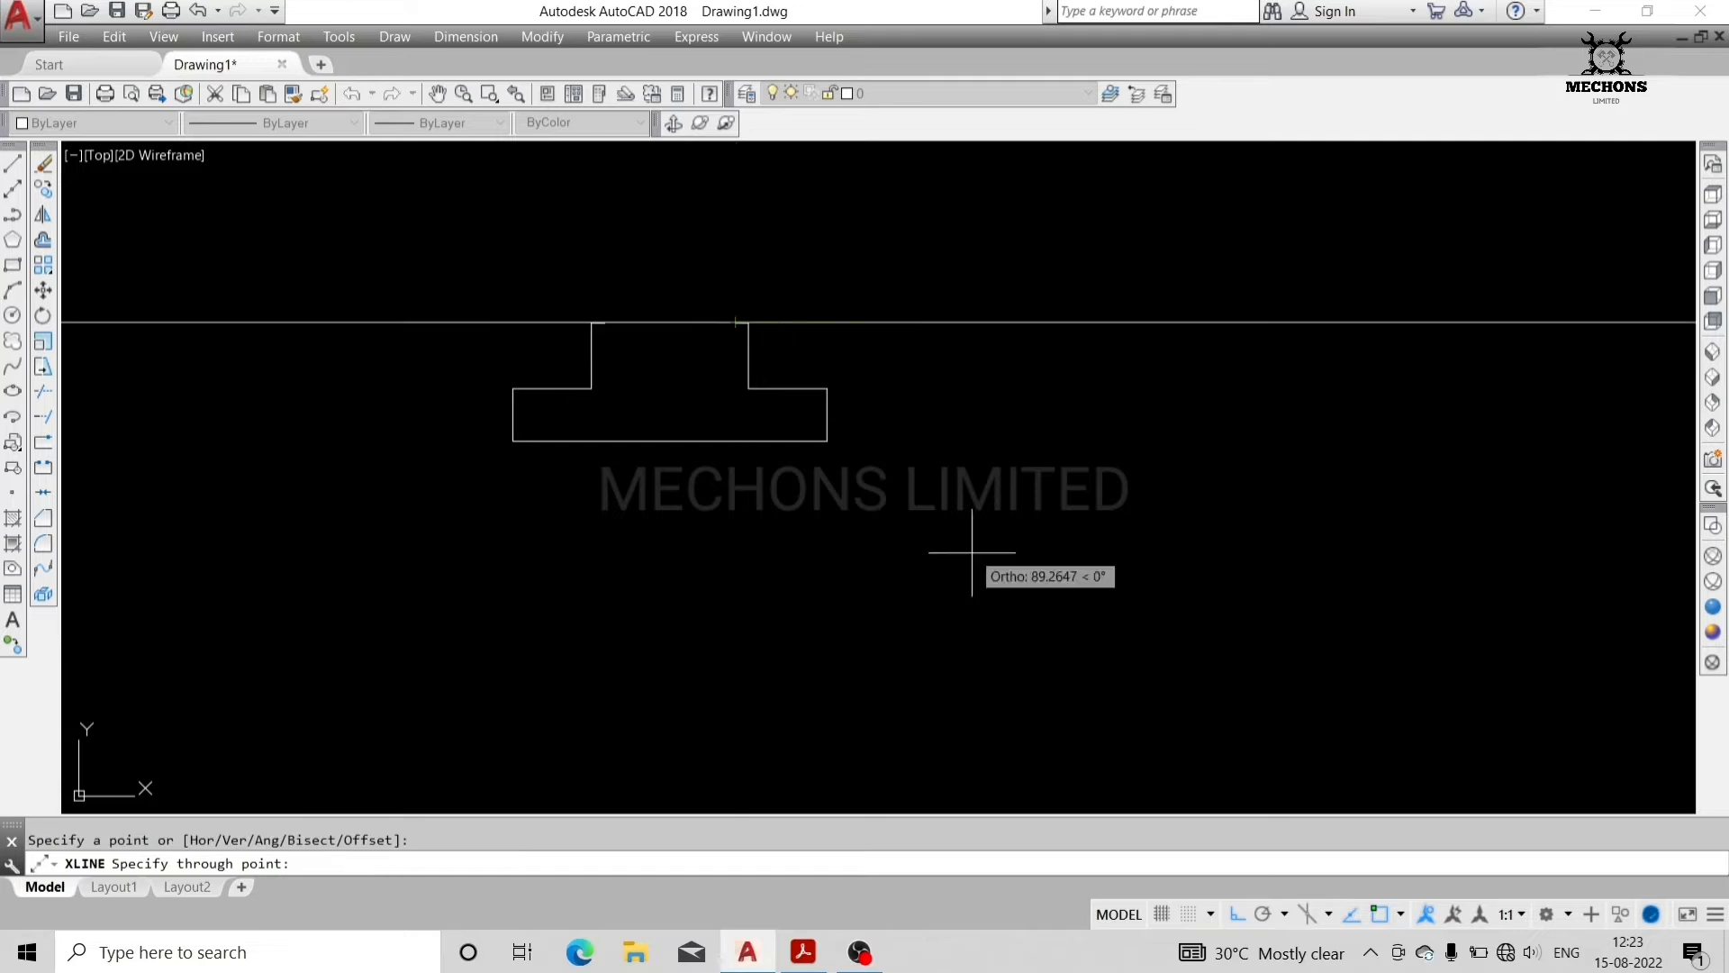
{"action": "left_click", "coordinate": [1260, 917]}
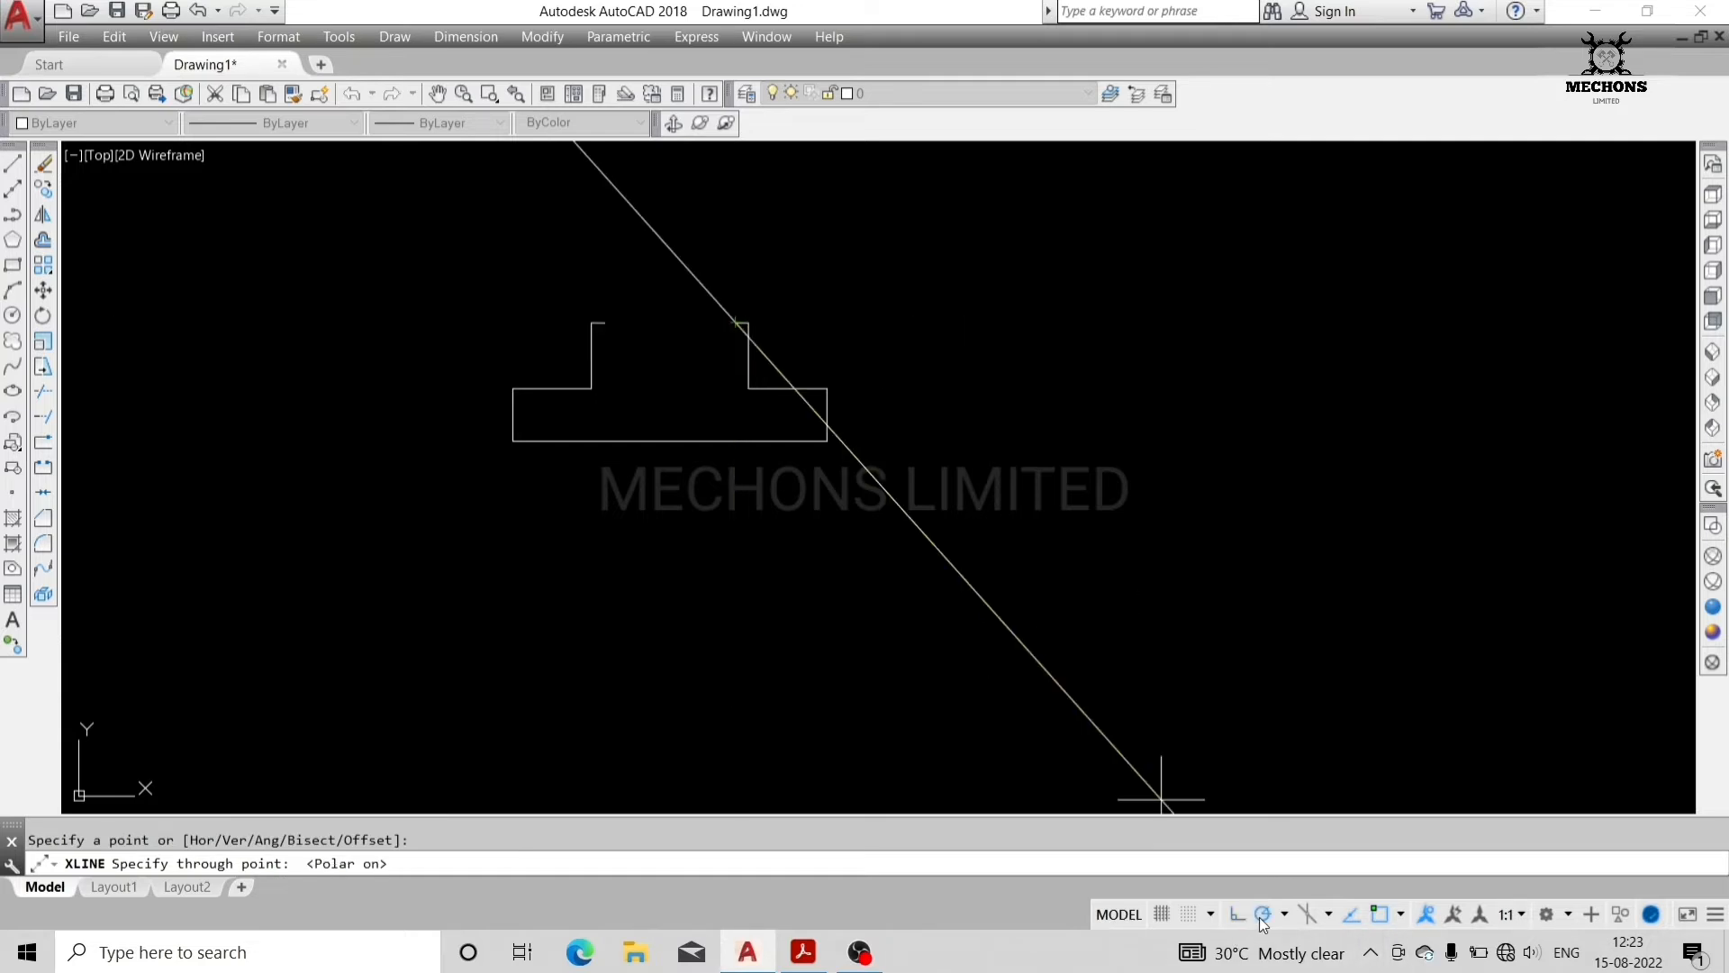
{"action": "left_click", "coordinate": [1282, 915]}
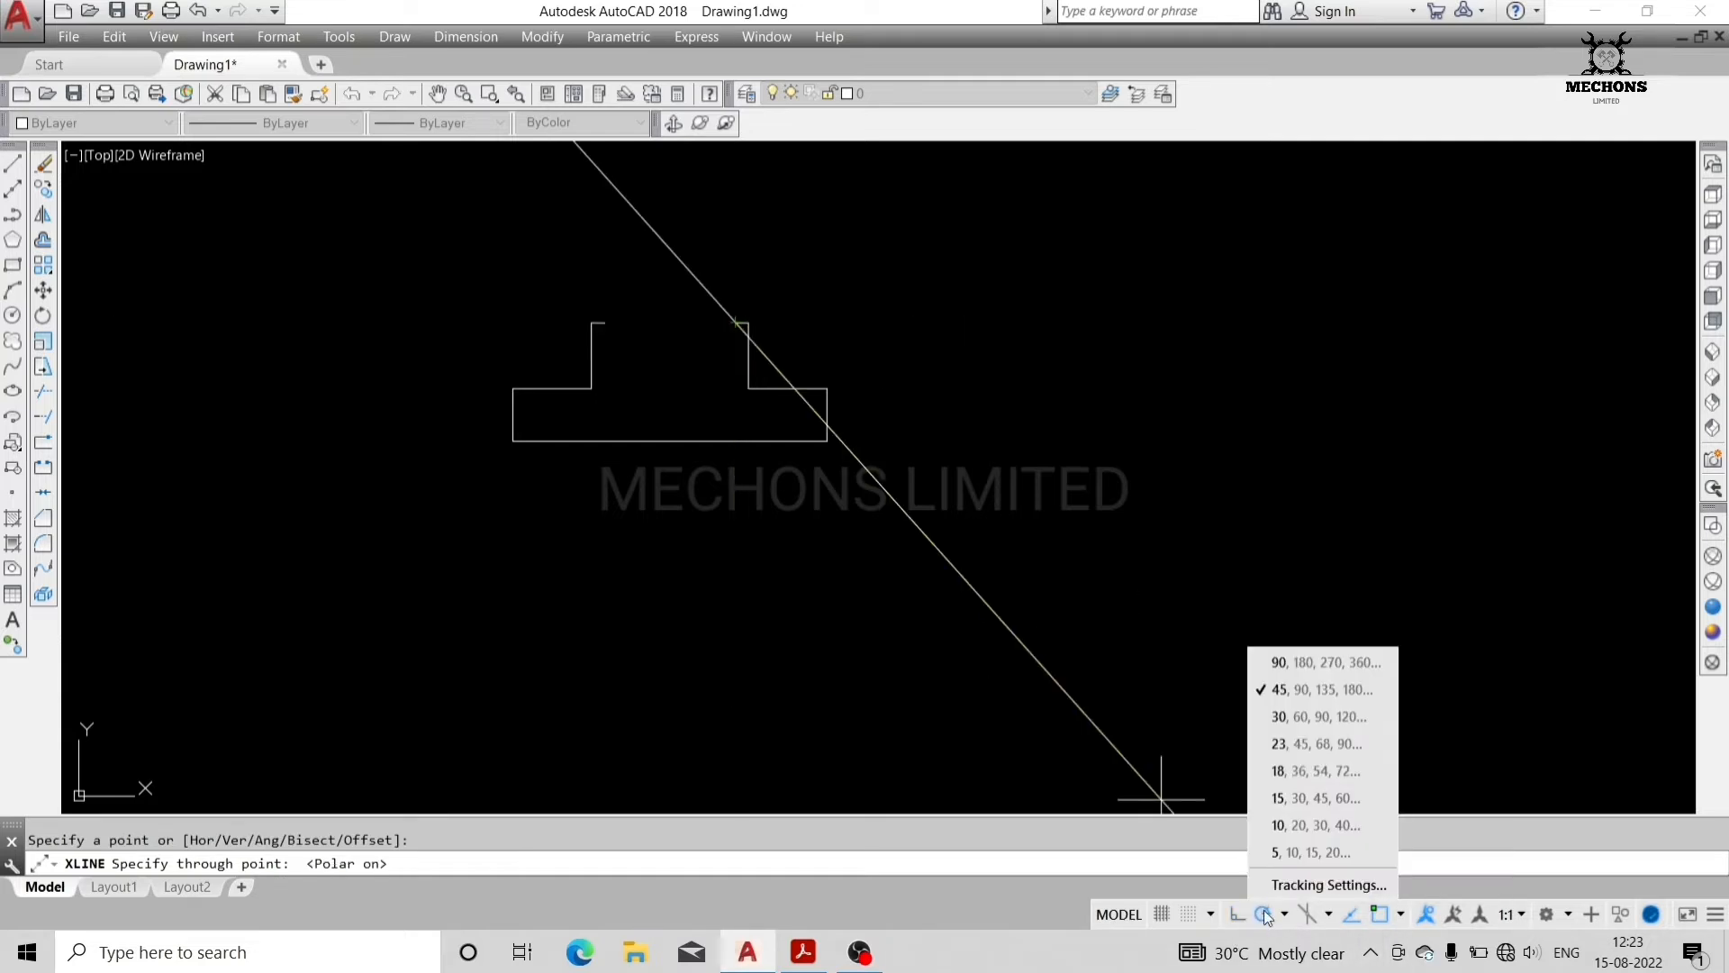
{"action": "left_click", "coordinate": [1272, 698]}
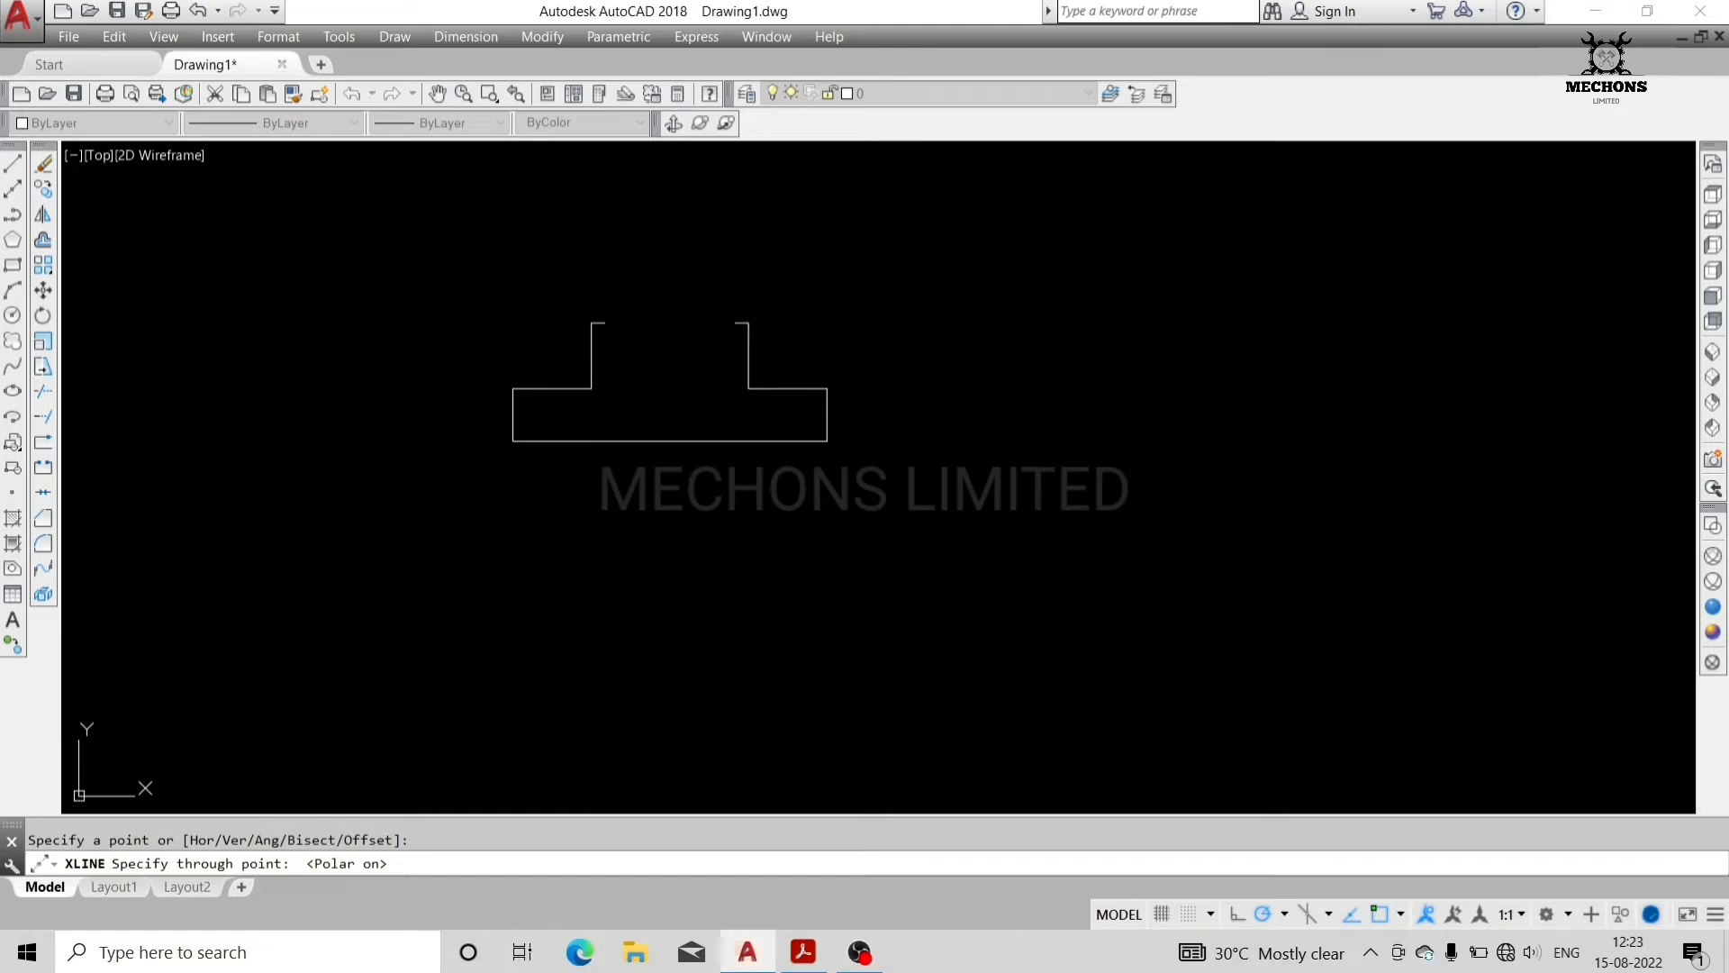
{"action": "left_click", "coordinate": [646, 409]}
{"action": "key", "text": "Escape"}
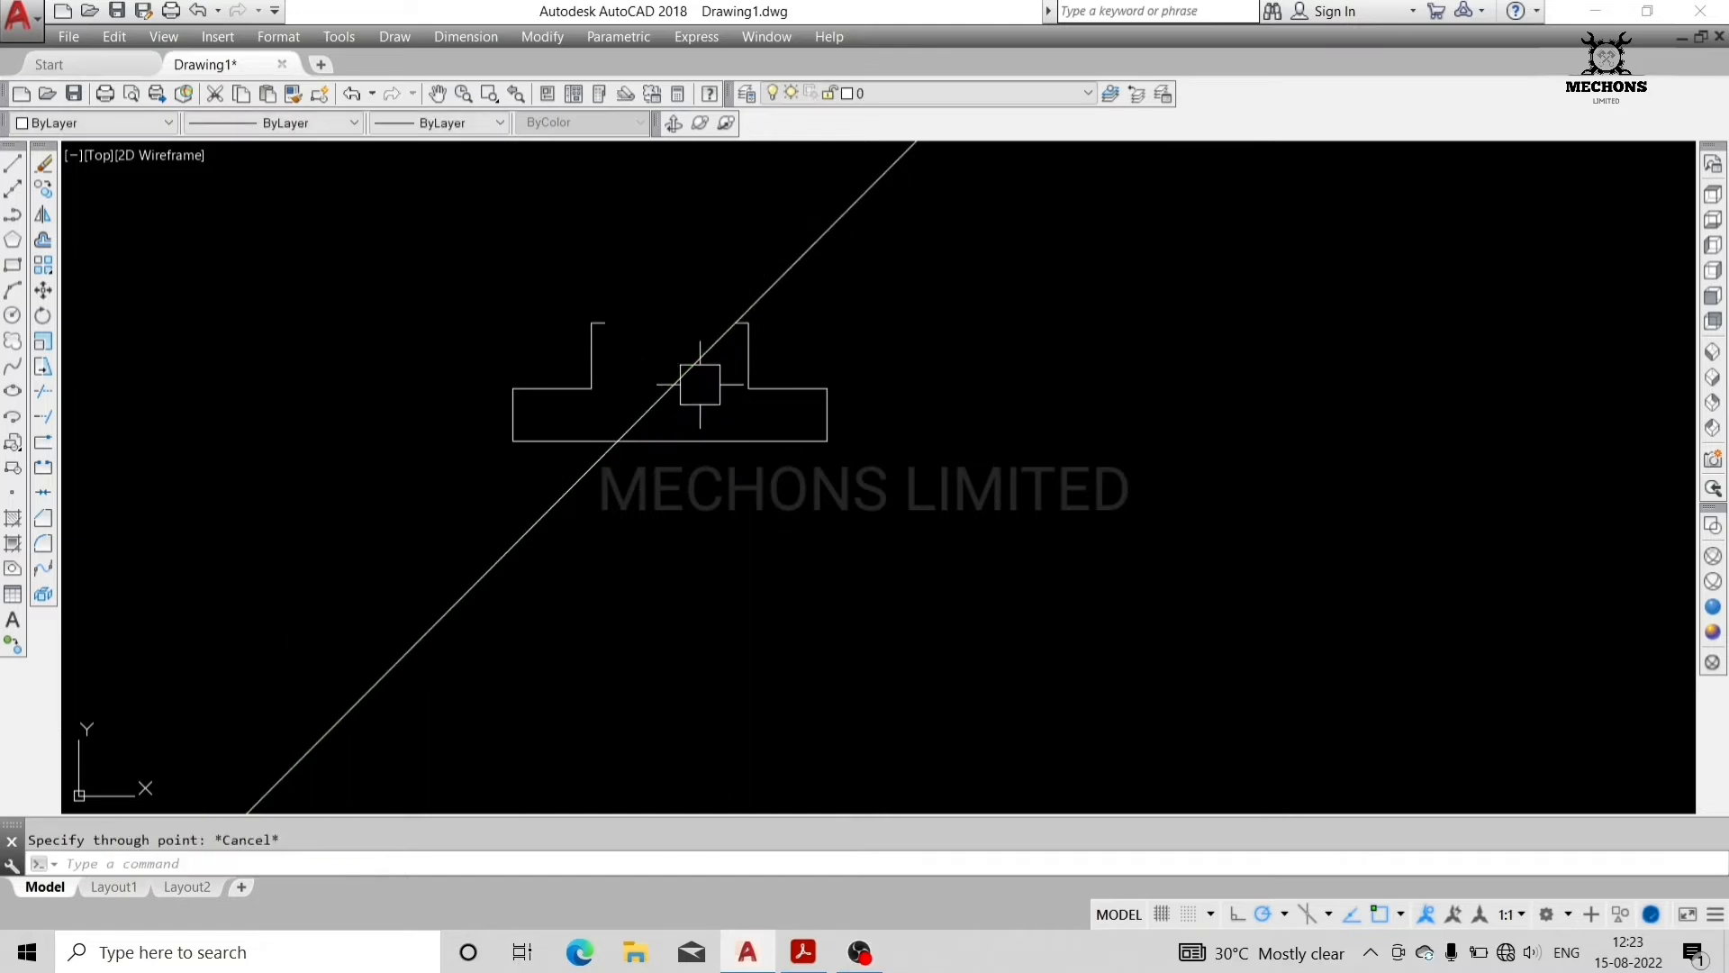
{"action": "type", "text": "l"}
{"action": "key", "text": "Return"}
{"action": "type", "text": "n"}
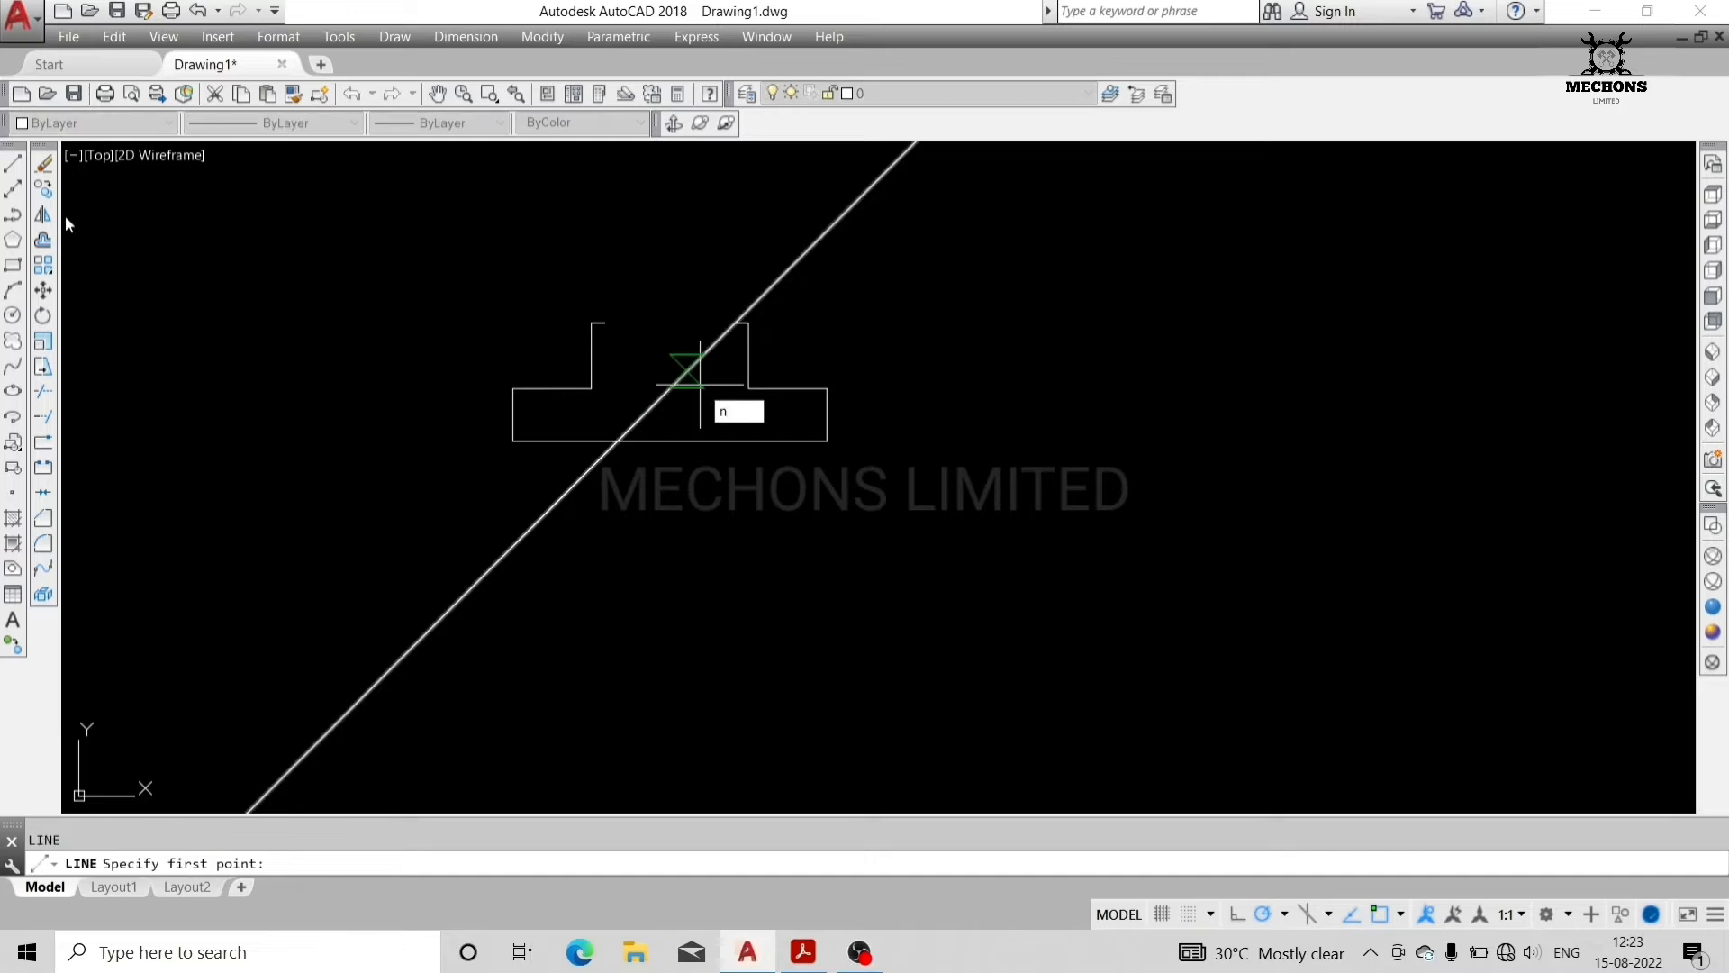
- Draw a second construction line through the inner end of the left 5-unit top edge, sloping 45° down-right
{"action": "left_click", "coordinate": [13, 190]}
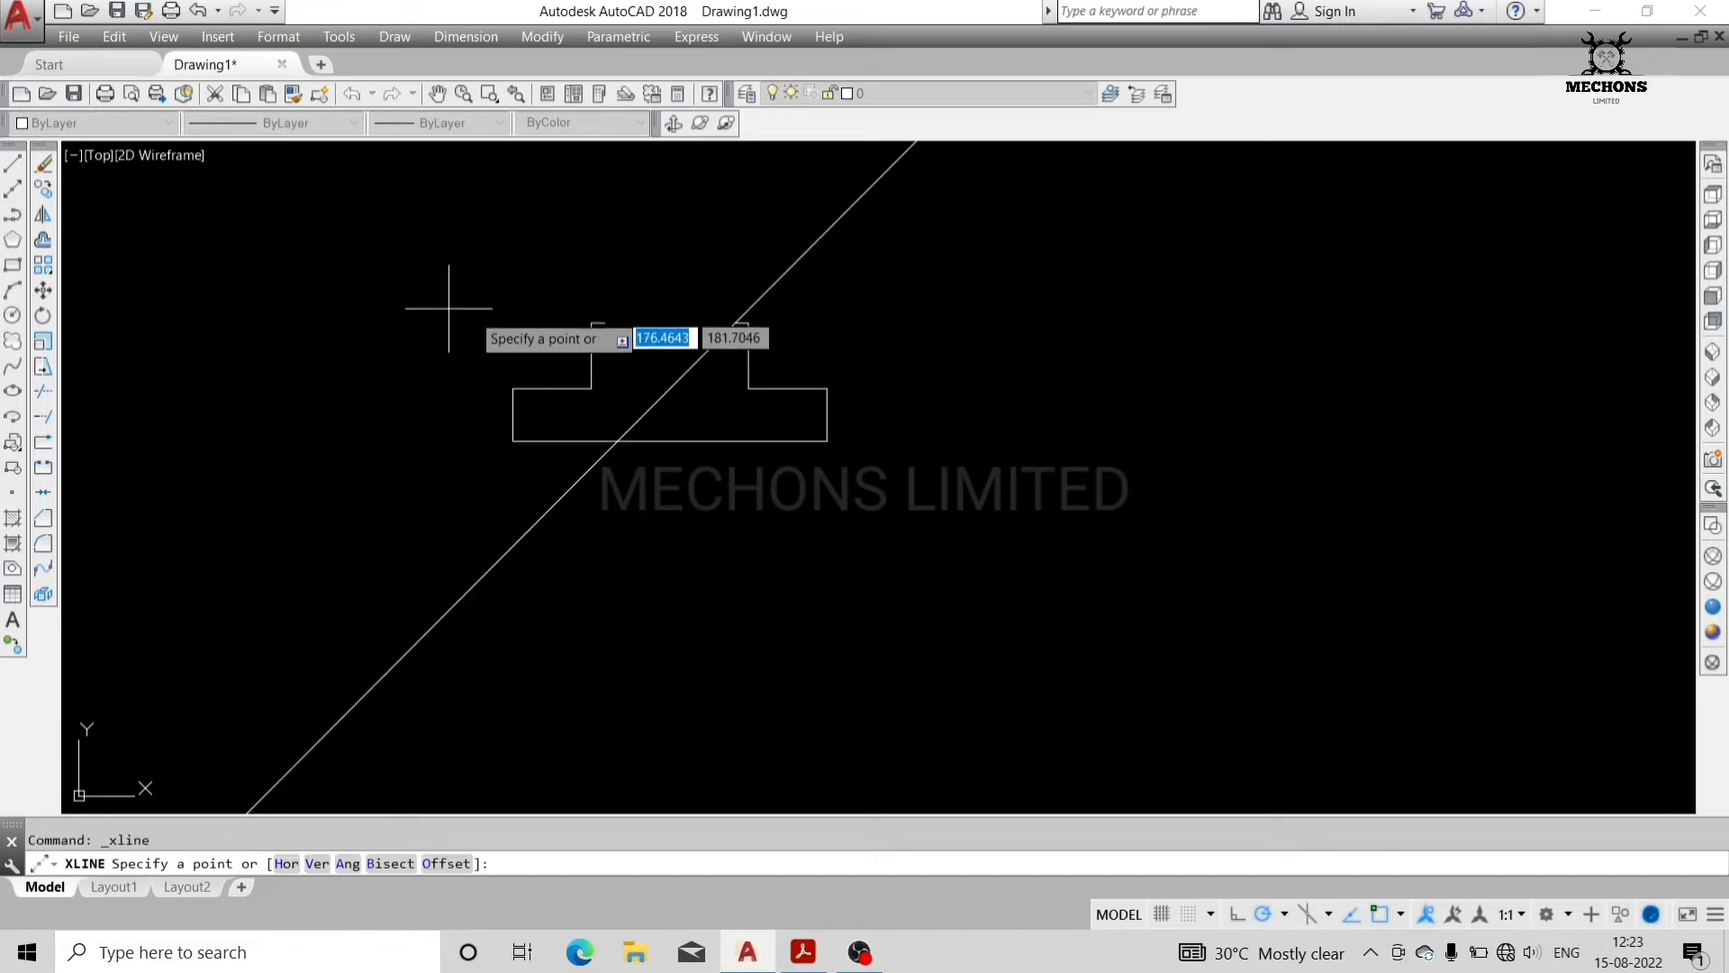
{"action": "left_click", "coordinate": [605, 322]}
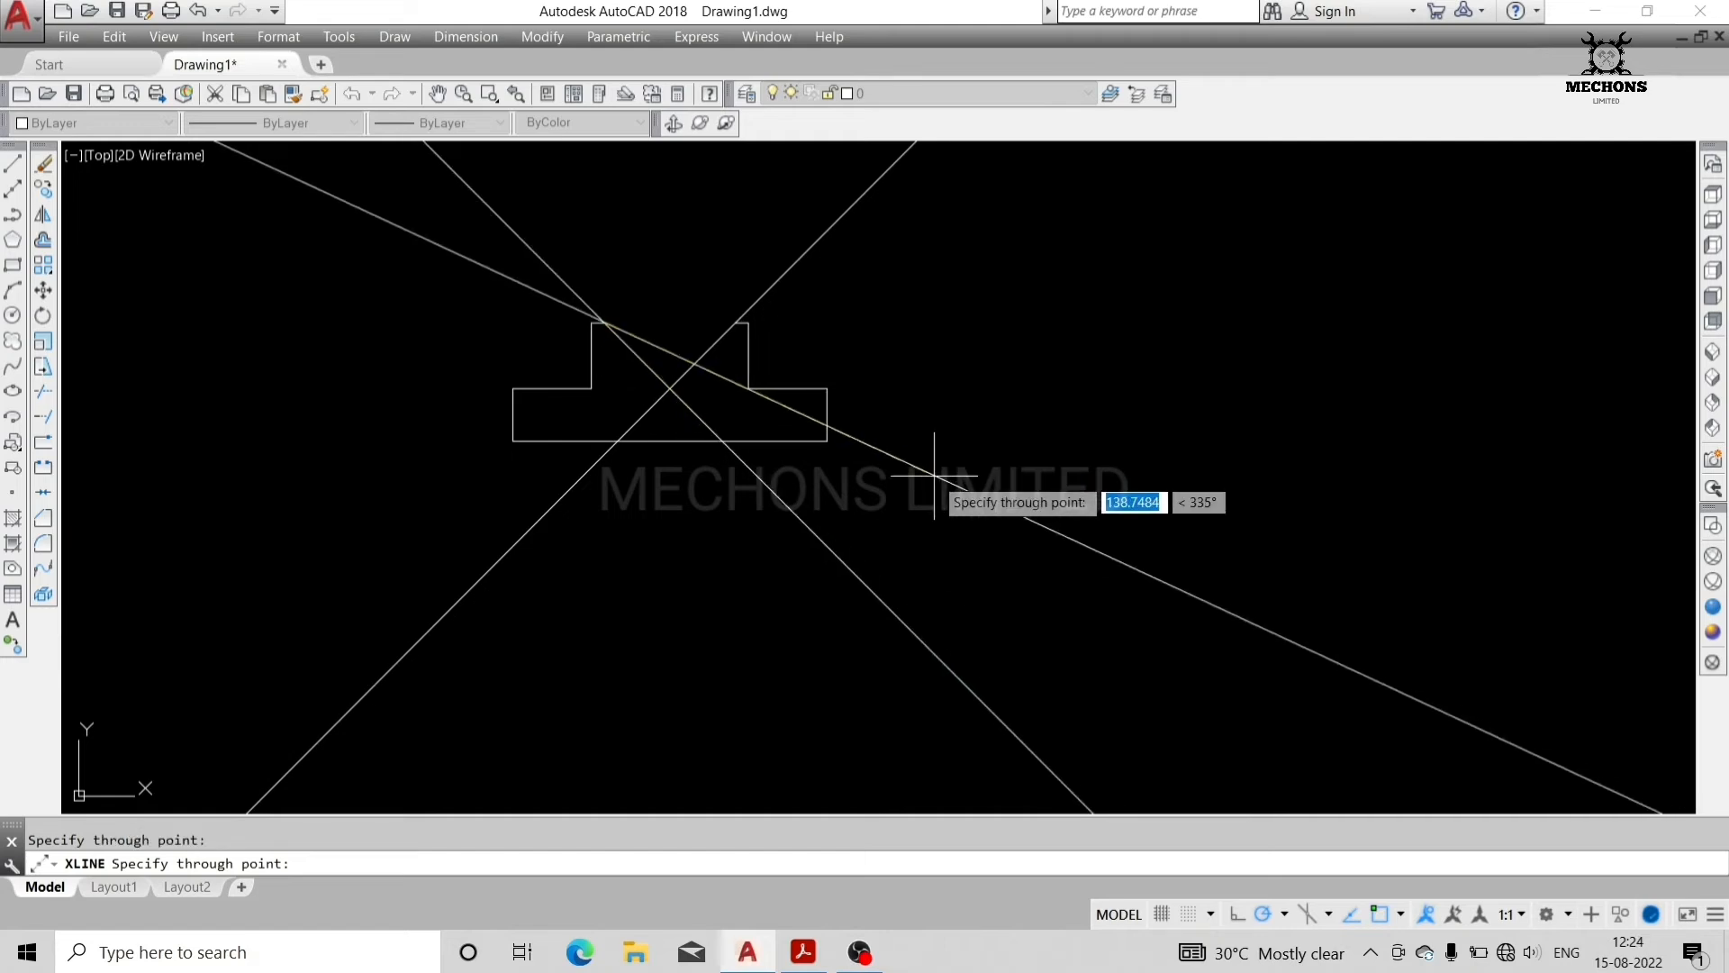
{"action": "key", "text": "Escape"}
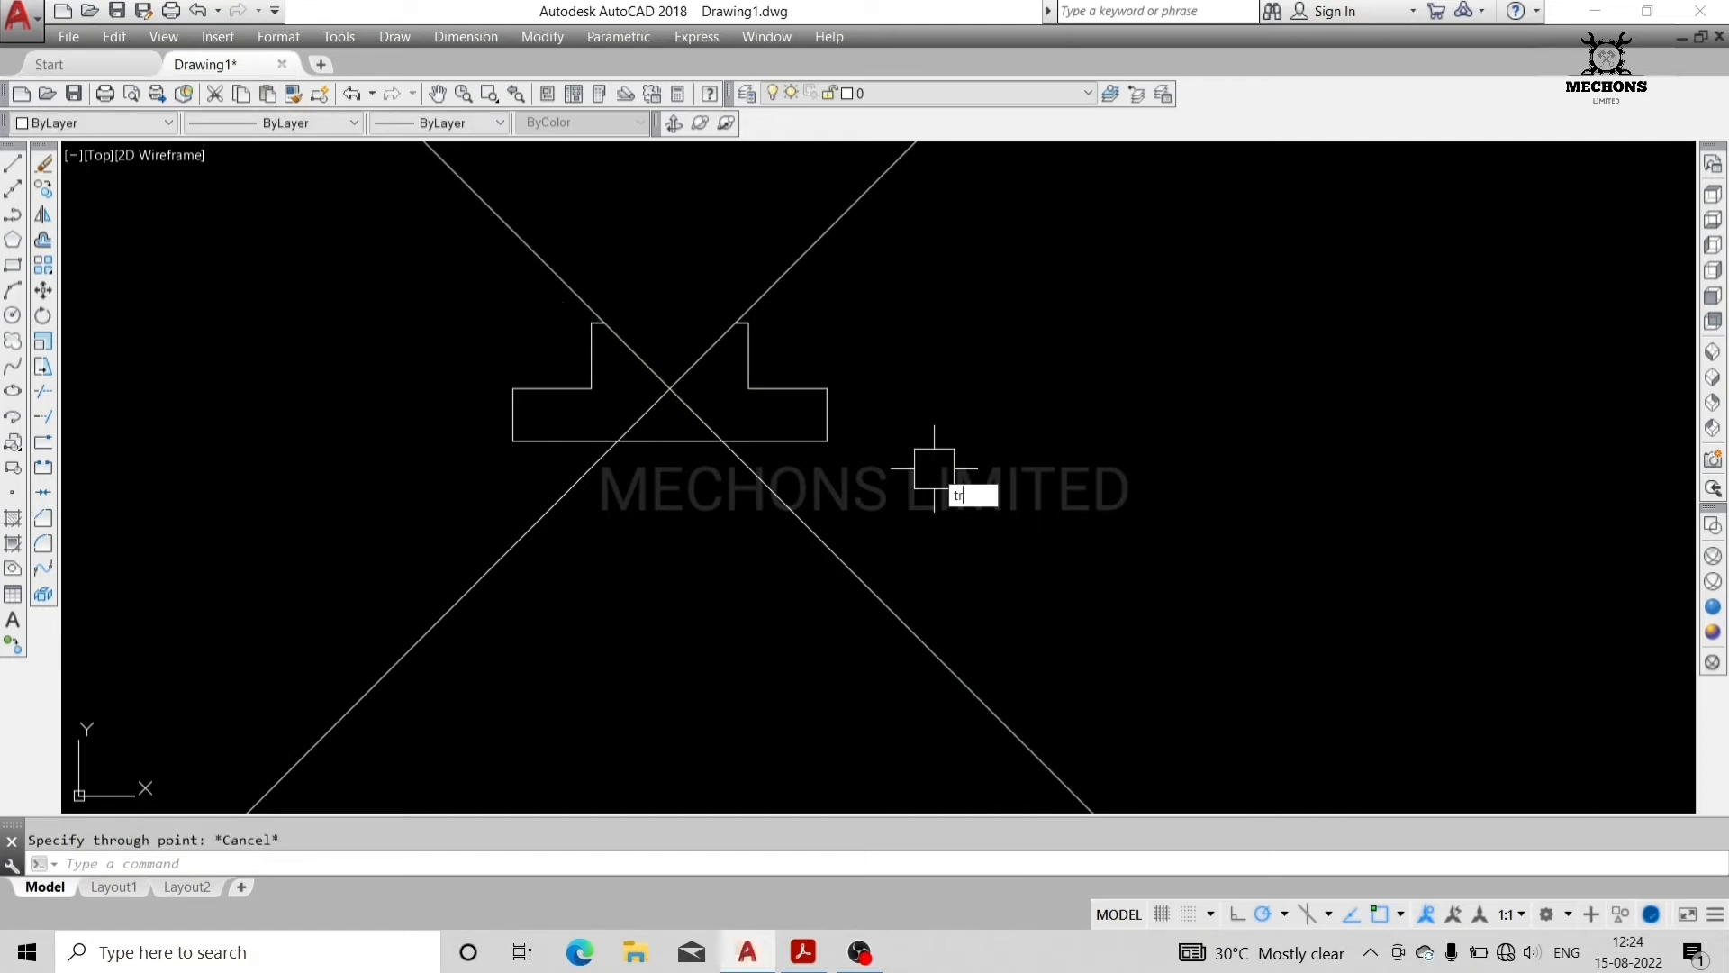
- Trim both construction lines below their crossing and above the 5-unit top edges, leaving only the two sides of the V-notch
{"action": "type", "text": "tr"}
{"action": "key", "text": "Return"}
{"action": "key", "text": "Return"}
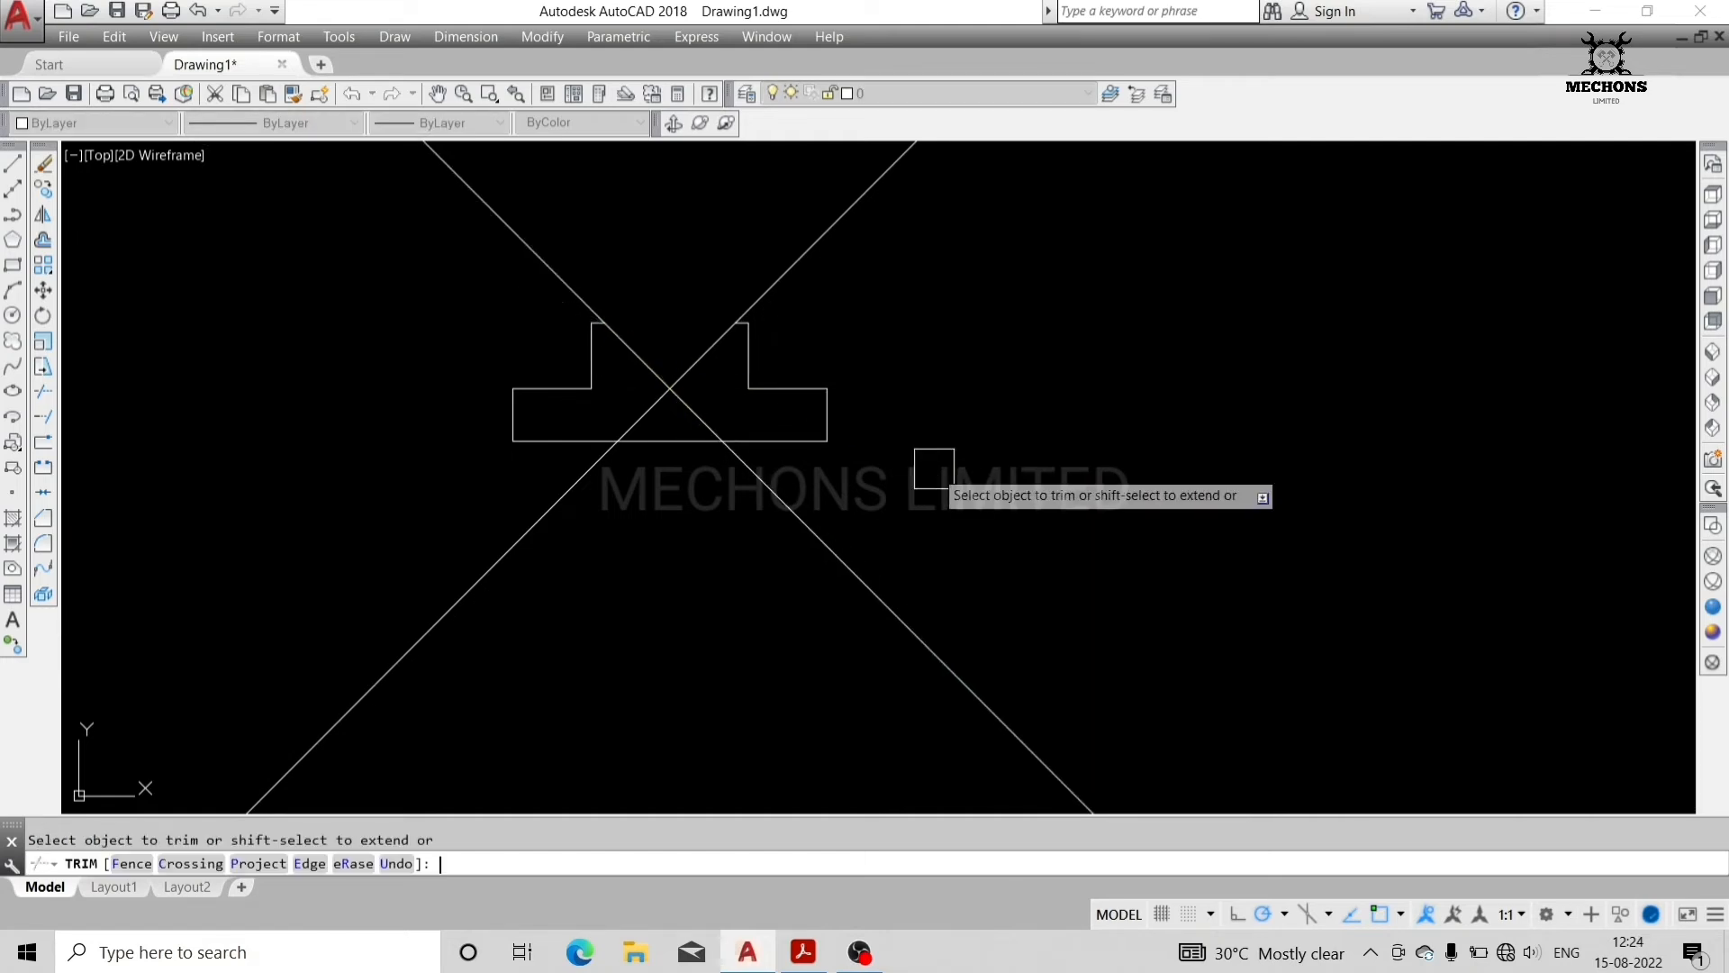
{"action": "left_click", "coordinate": [766, 489]}
{"action": "left_click", "coordinate": [571, 490]}
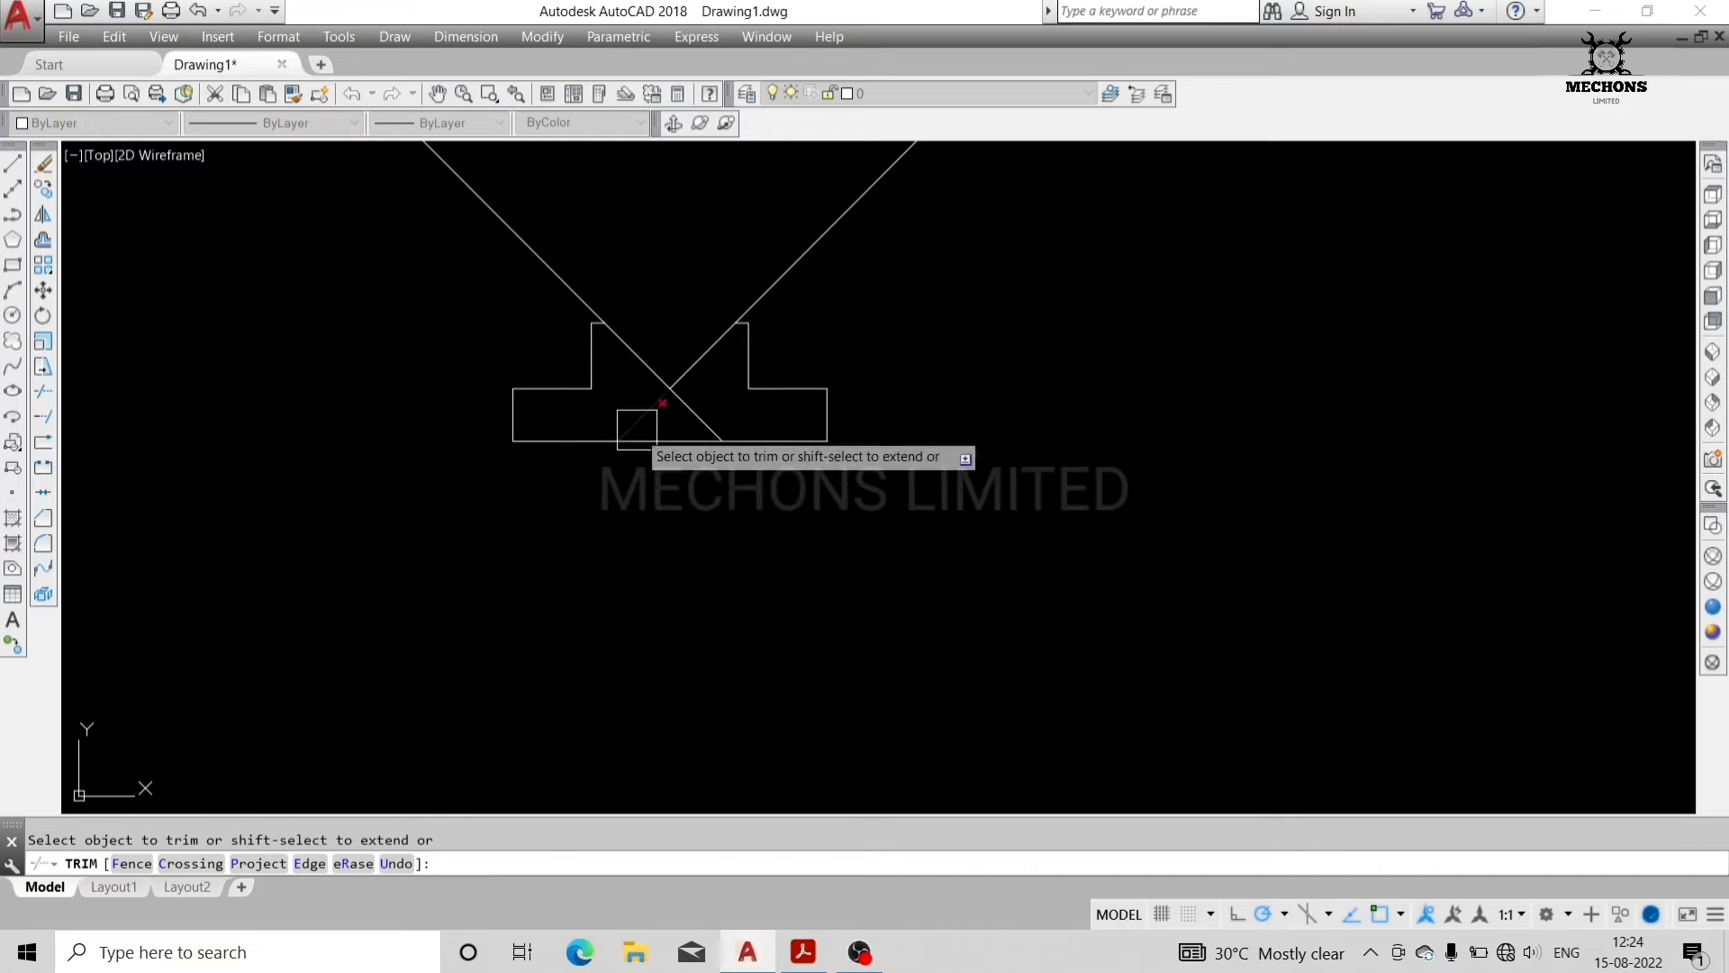
{"action": "left_click", "coordinate": [704, 422]}
{"action": "left_click", "coordinate": [639, 344]}
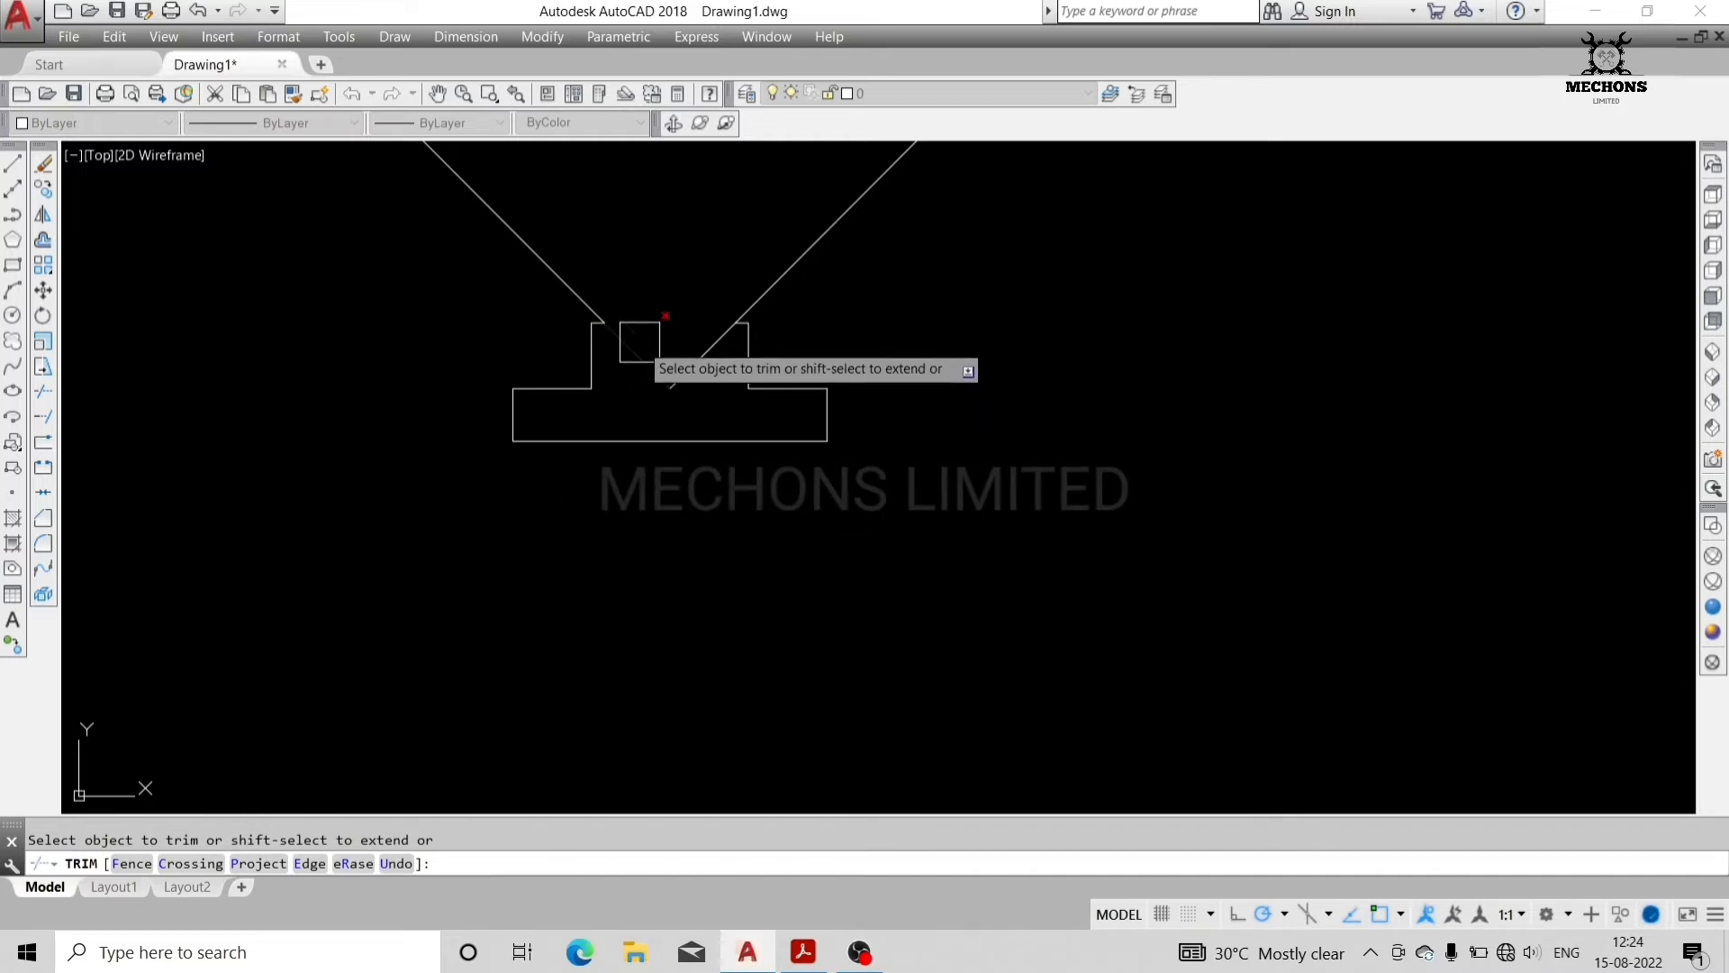
{"action": "left_click", "coordinate": [544, 253]}
{"action": "left_click", "coordinate": [811, 250]}
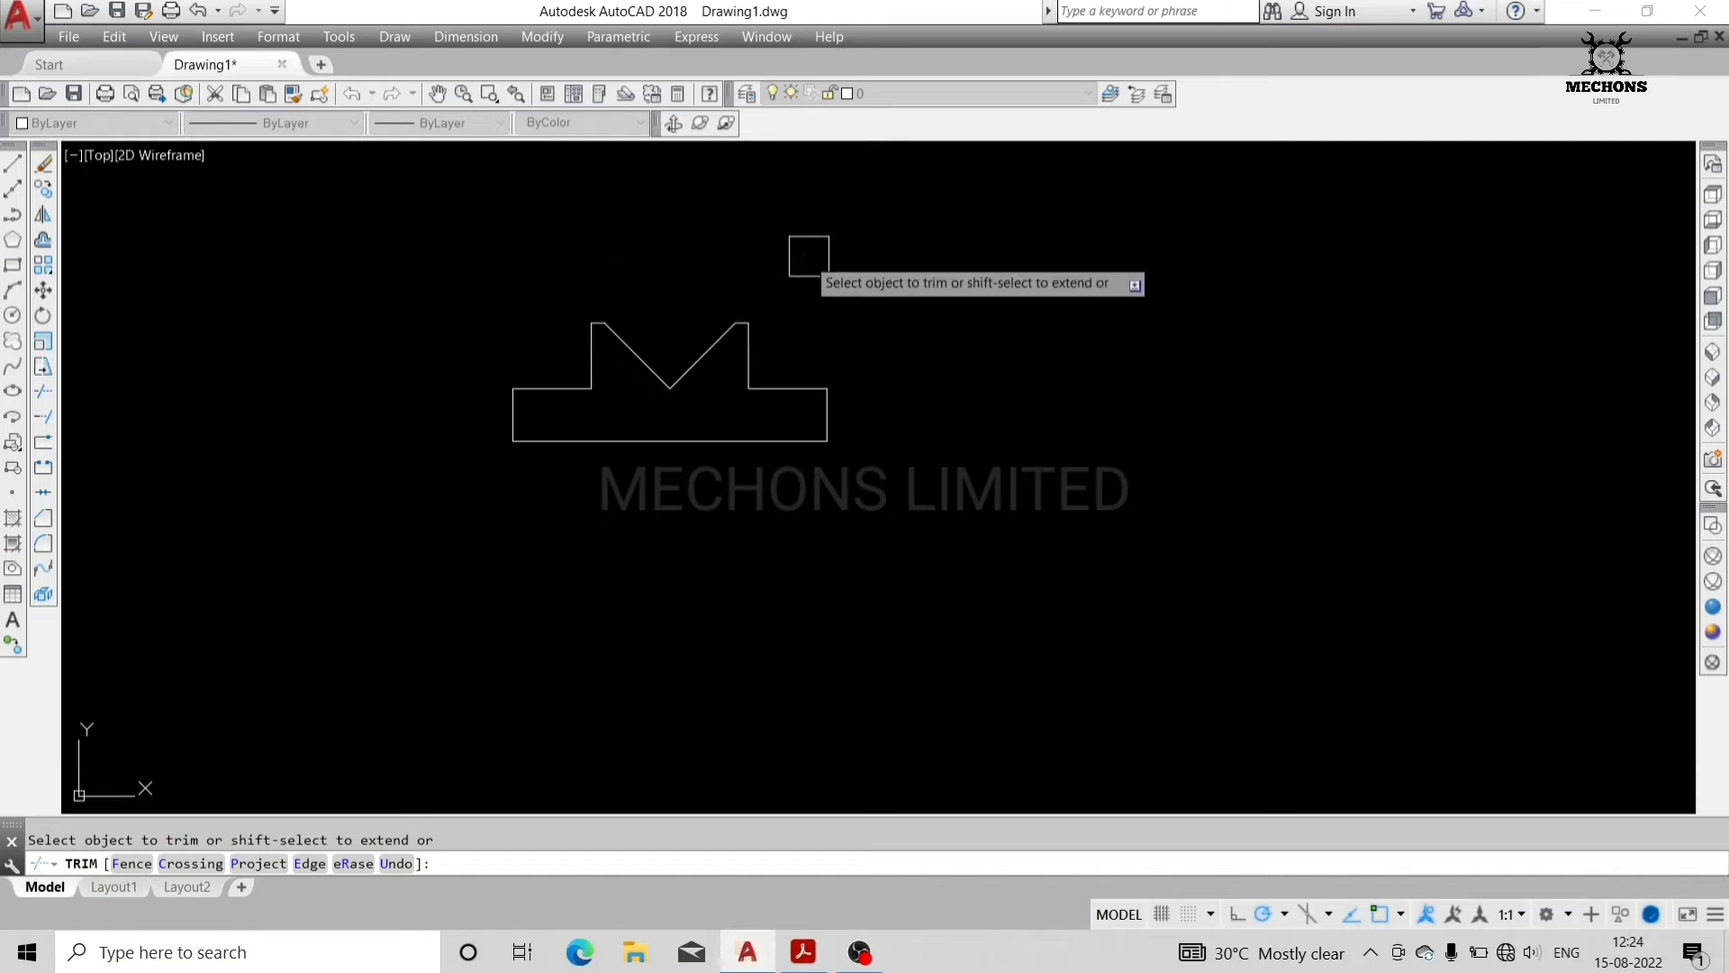
- Add an angular dimension between the two sloping sides of the V-notch, with its arc above the vertex
{"action": "left_click", "coordinate": [488, 41]}
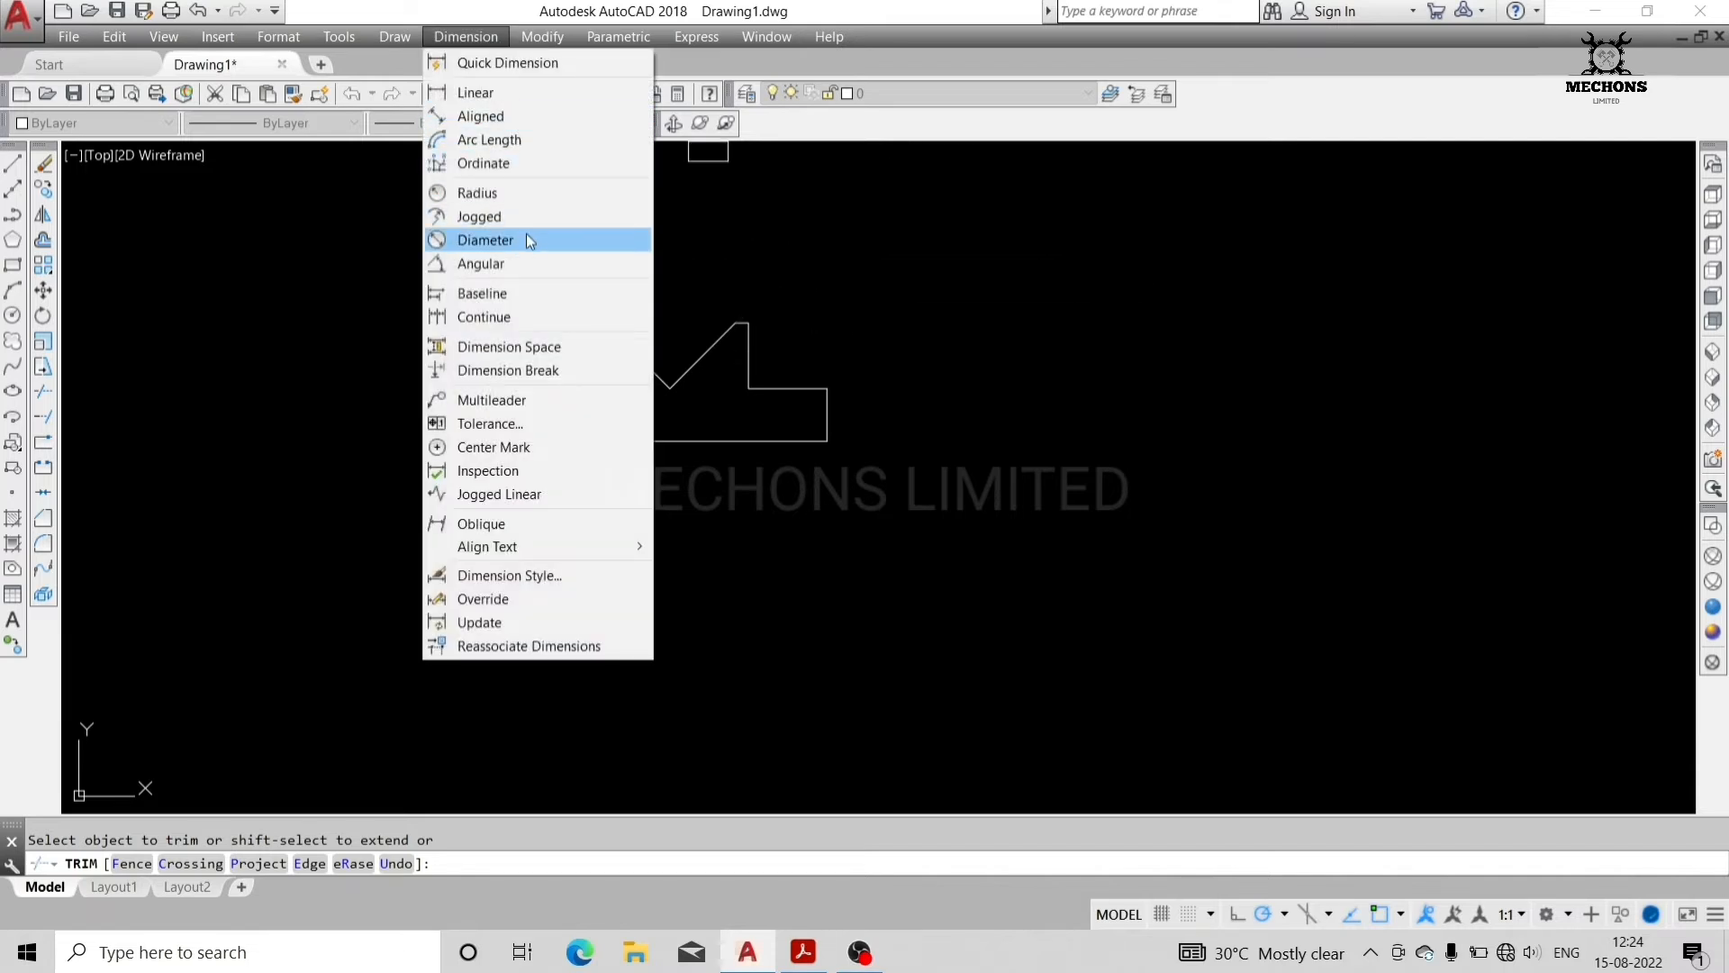
{"action": "left_click", "coordinate": [504, 263]}
{"action": "left_click", "coordinate": [635, 361]}
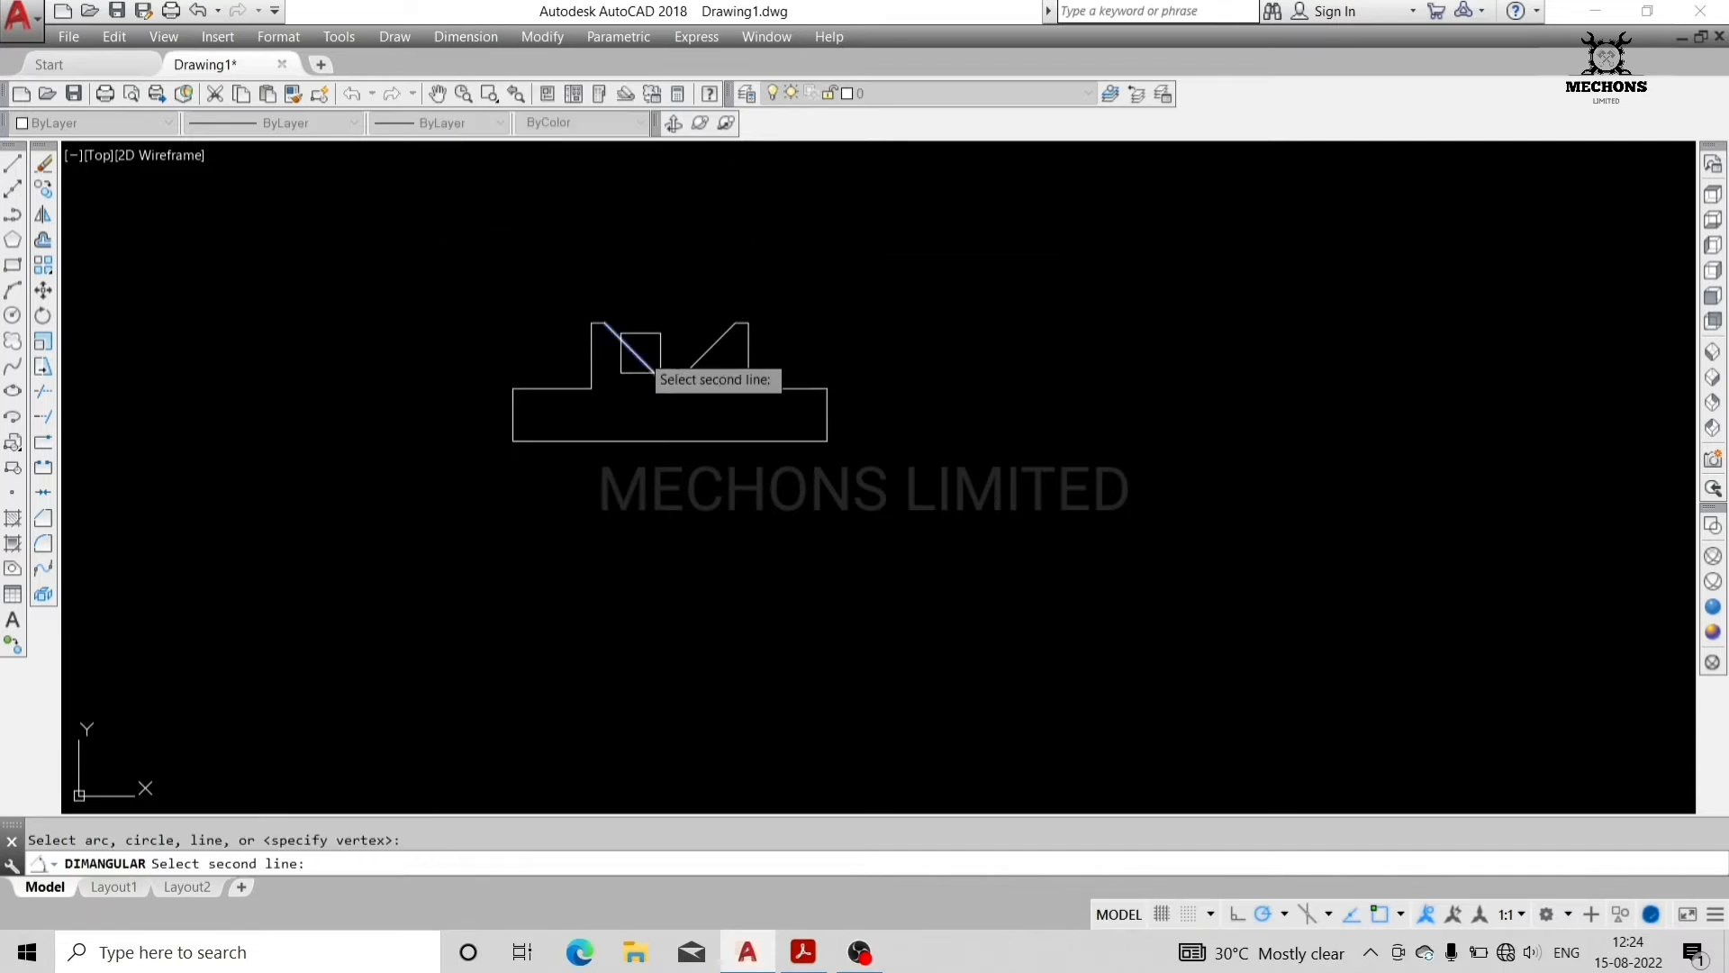
{"action": "left_click", "coordinate": [696, 367]}
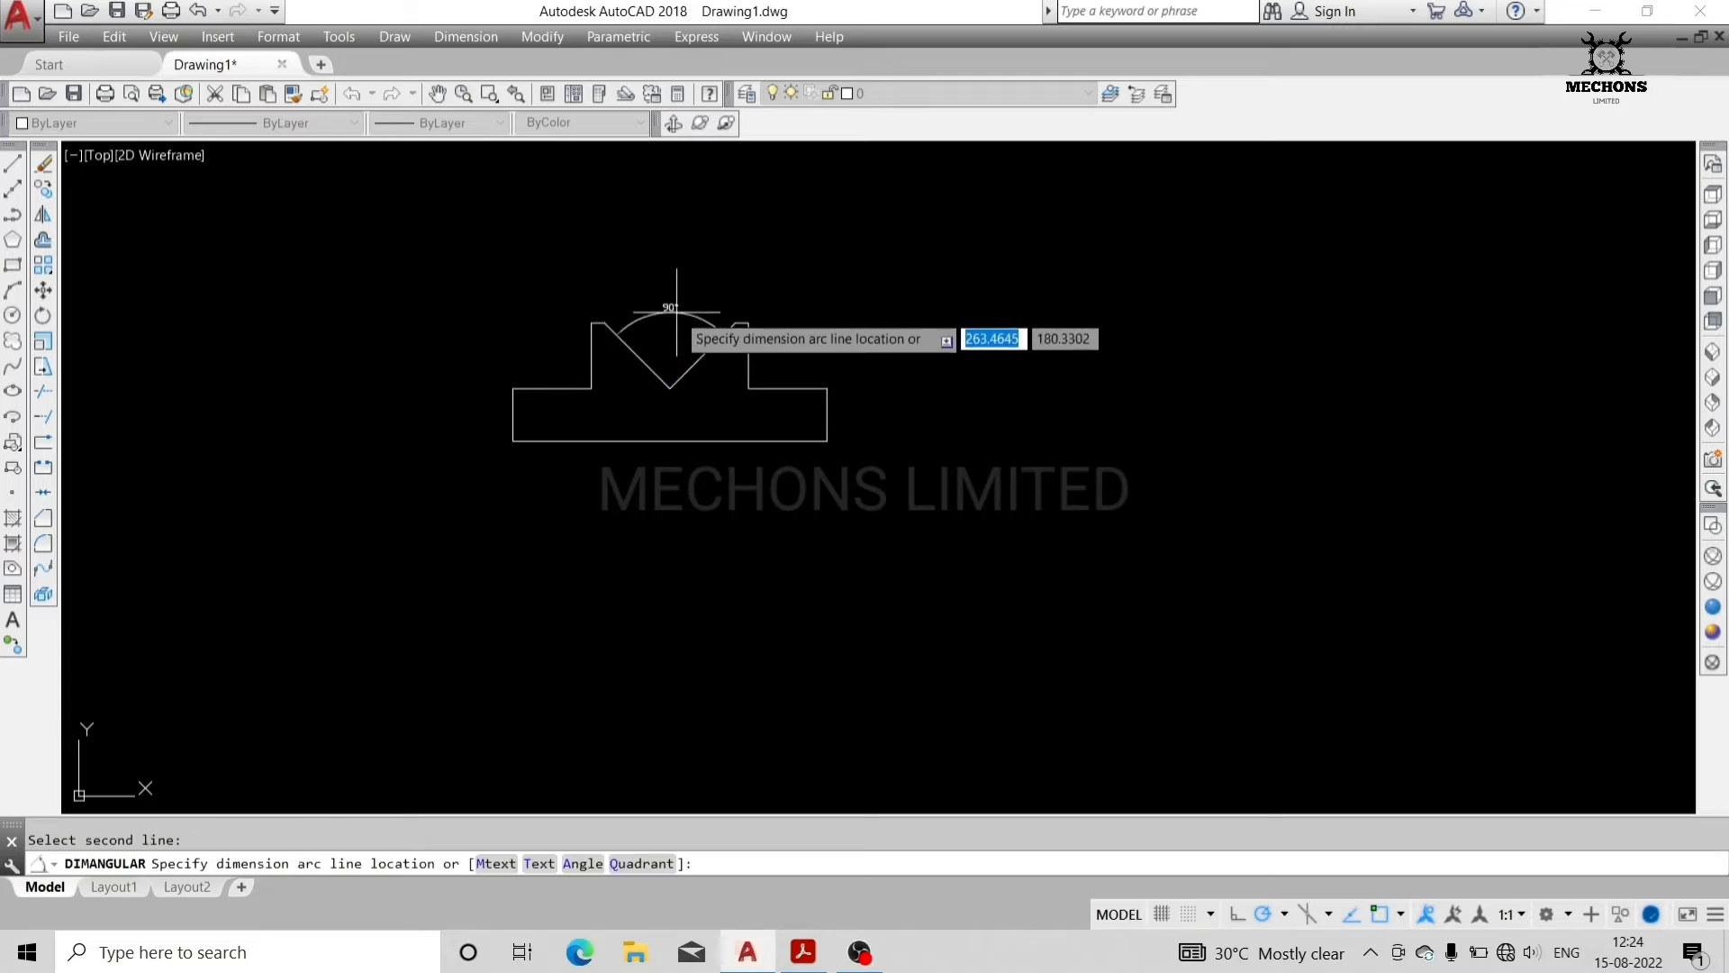
{"action": "scroll", "coordinate": [676, 307], "scroll_direction": "up", "scroll_amount": 5}
{"action": "left_click", "coordinate": [832, 365]}
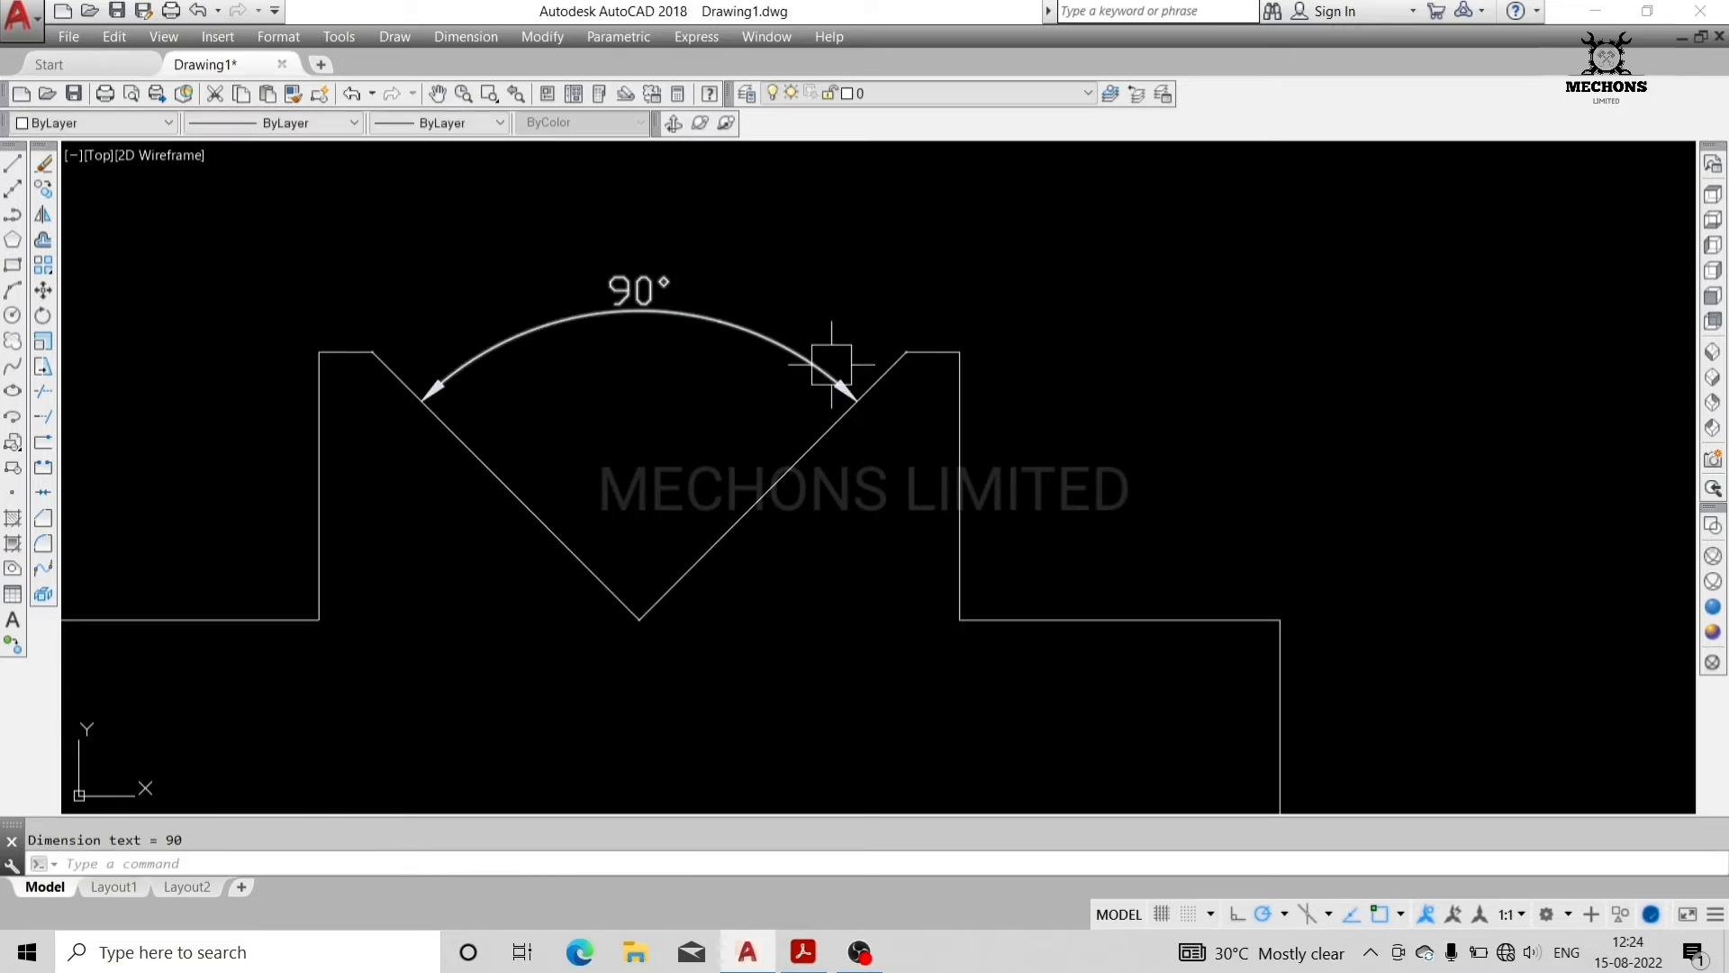
- Erase the whole V-block profile together with its angular dimension
{"action": "scroll", "coordinate": [832, 364], "scroll_direction": "down", "scroll_amount": 8}
{"action": "mouse_move", "coordinate": [970, 499]}
{"action": "left_mouse_down"}
{"action": "mouse_move", "coordinate": [972, 354]}
{"action": "mouse_move", "coordinate": [706, 255]}
{"action": "mouse_move", "coordinate": [592, 568]}
{"action": "left_mouse_up"}
{"action": "key", "text": "Delete"}
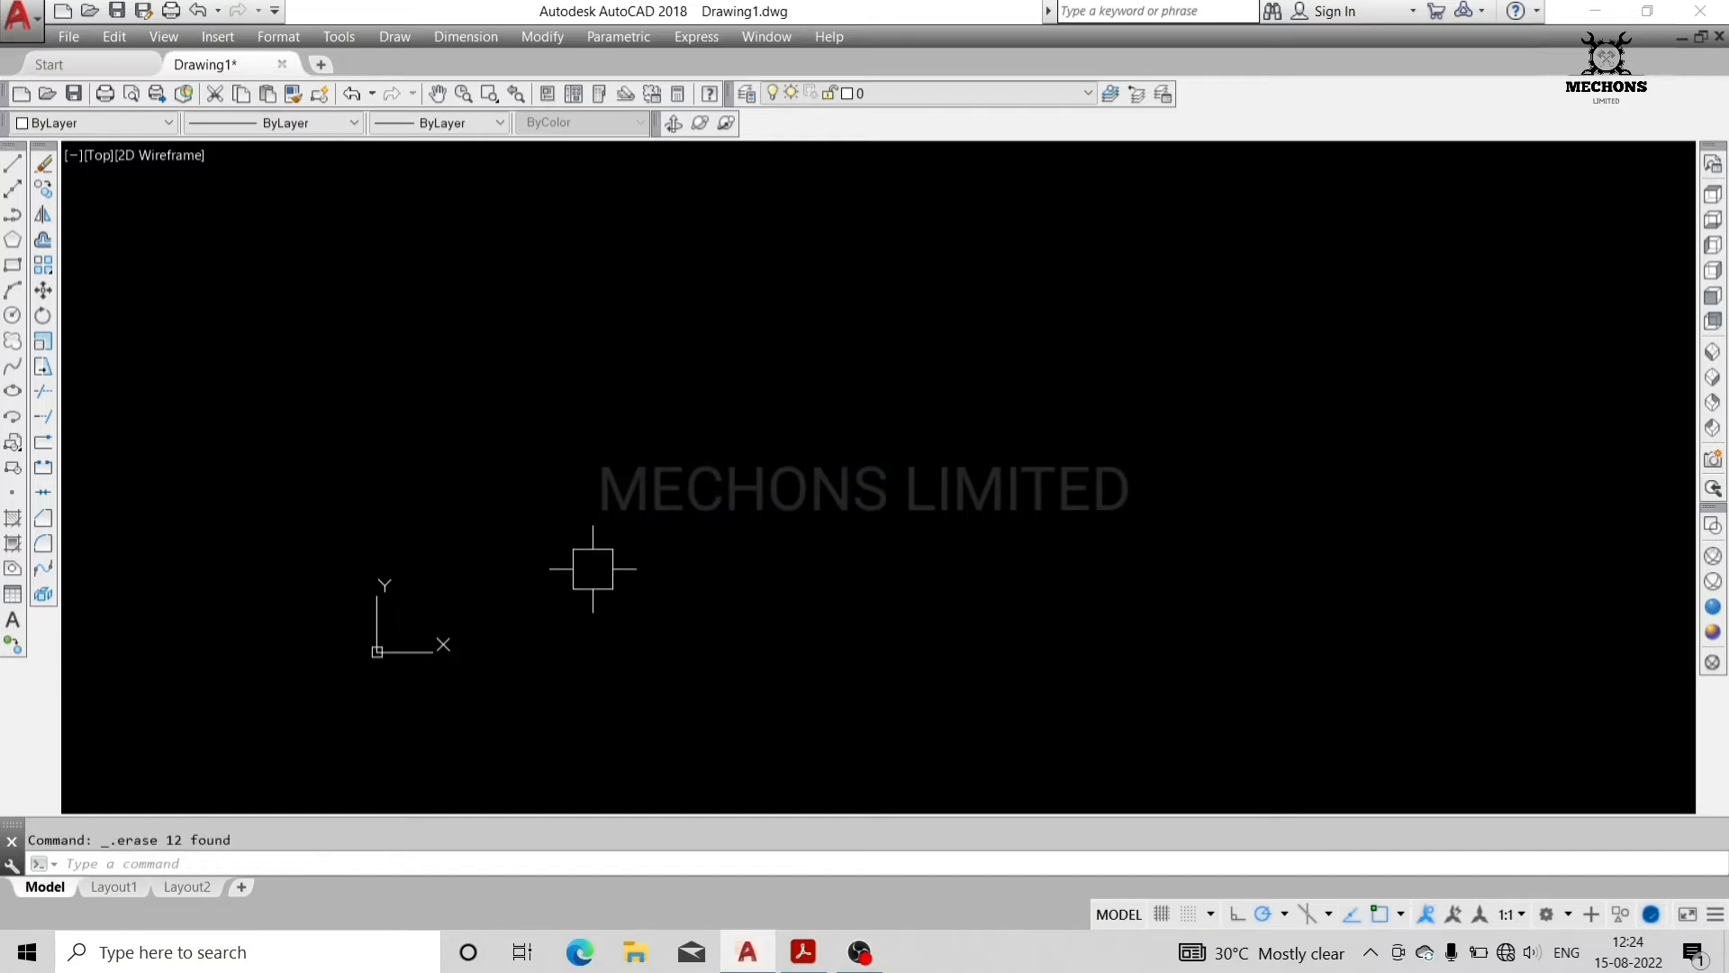
- Start a new line outline with Ortho on, check the reference drawing in Acrobat Reader, and draw the bottom edge 60 to the left
{"action": "left_click", "coordinate": [14, 164]}
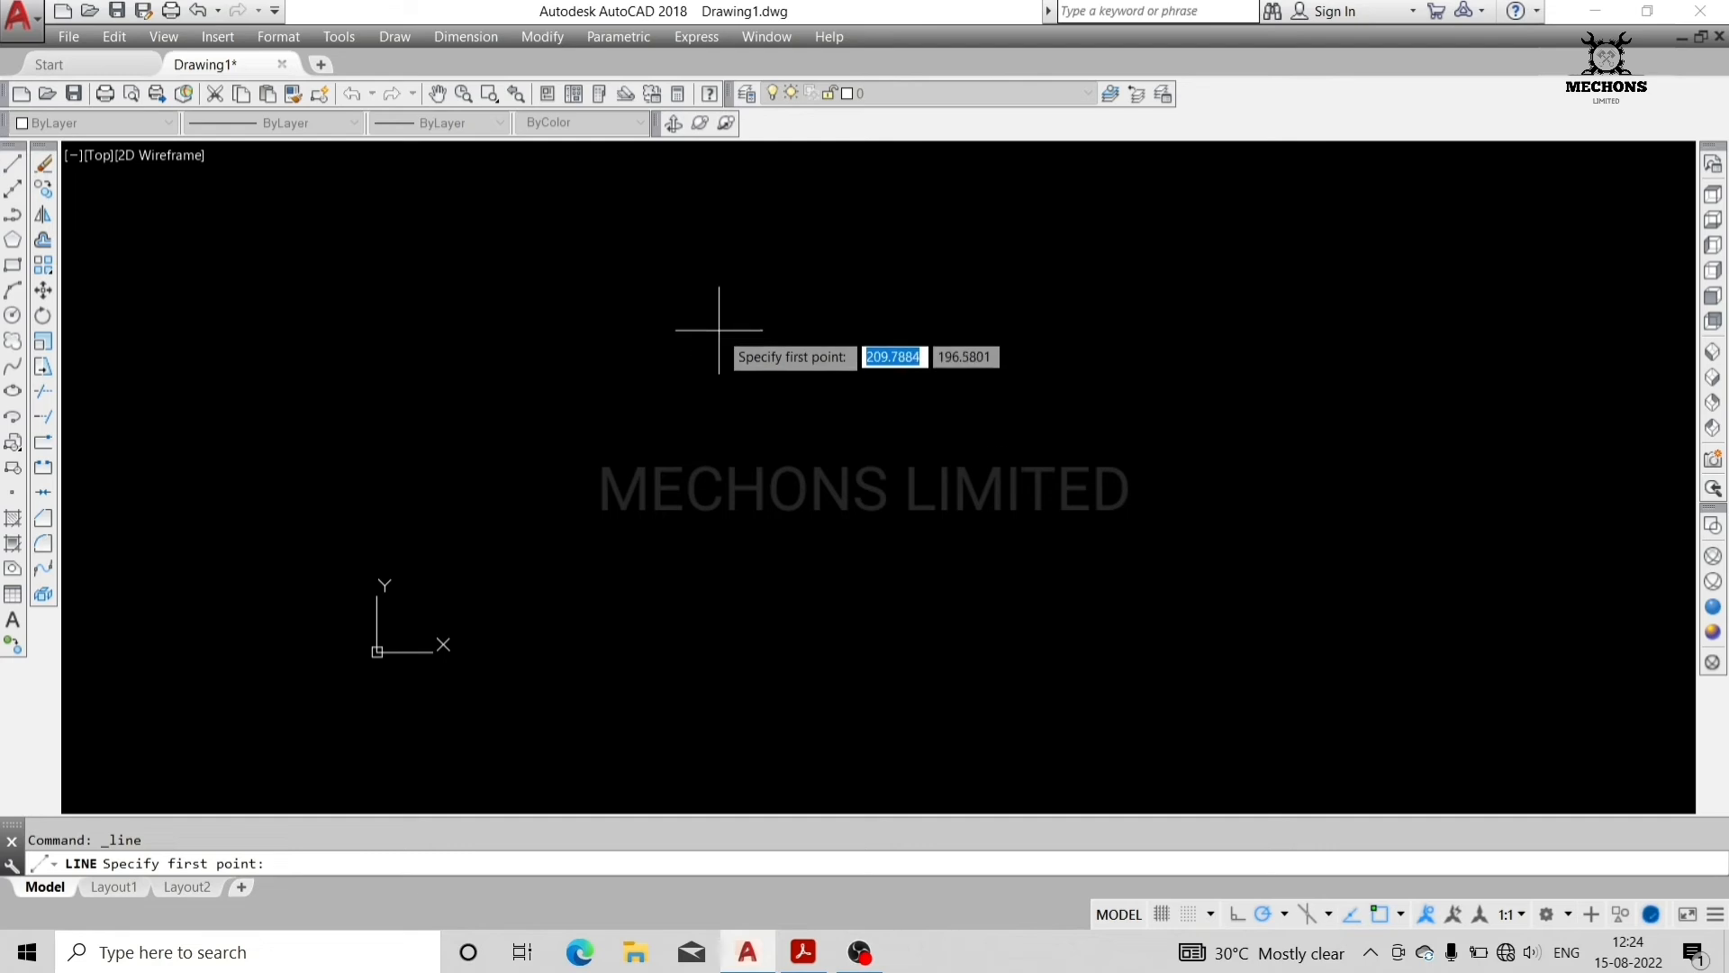
{"action": "left_click", "coordinate": [782, 436]}
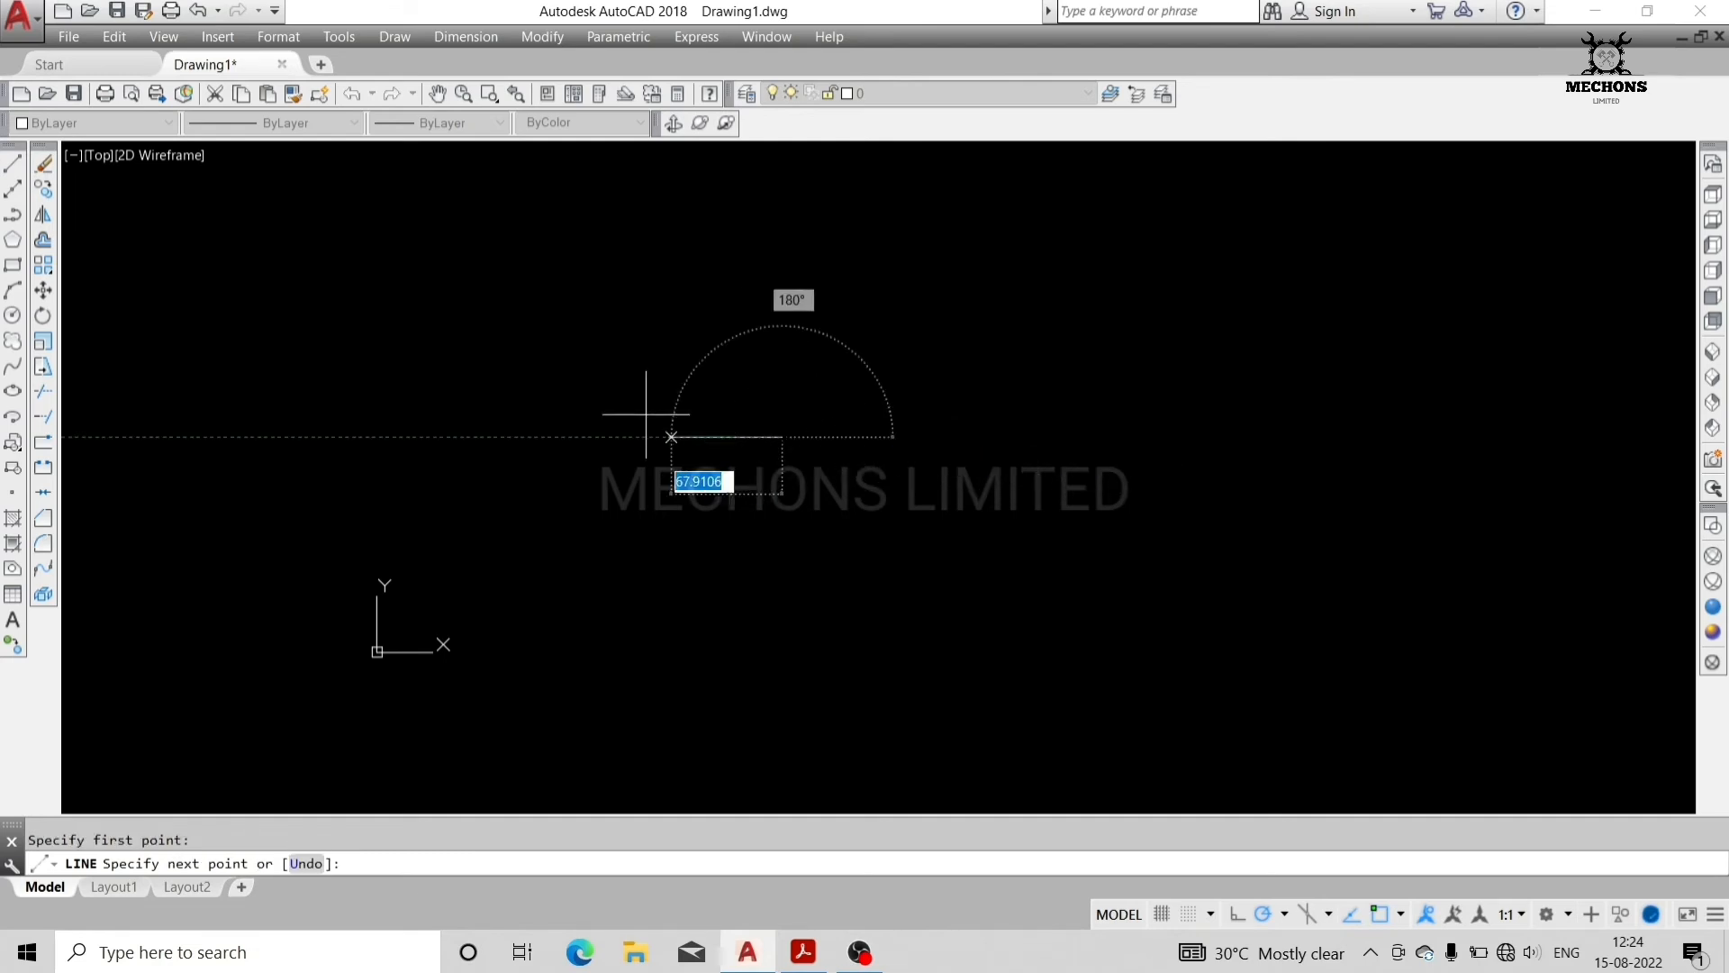
{"action": "left_click", "coordinate": [1238, 915]}
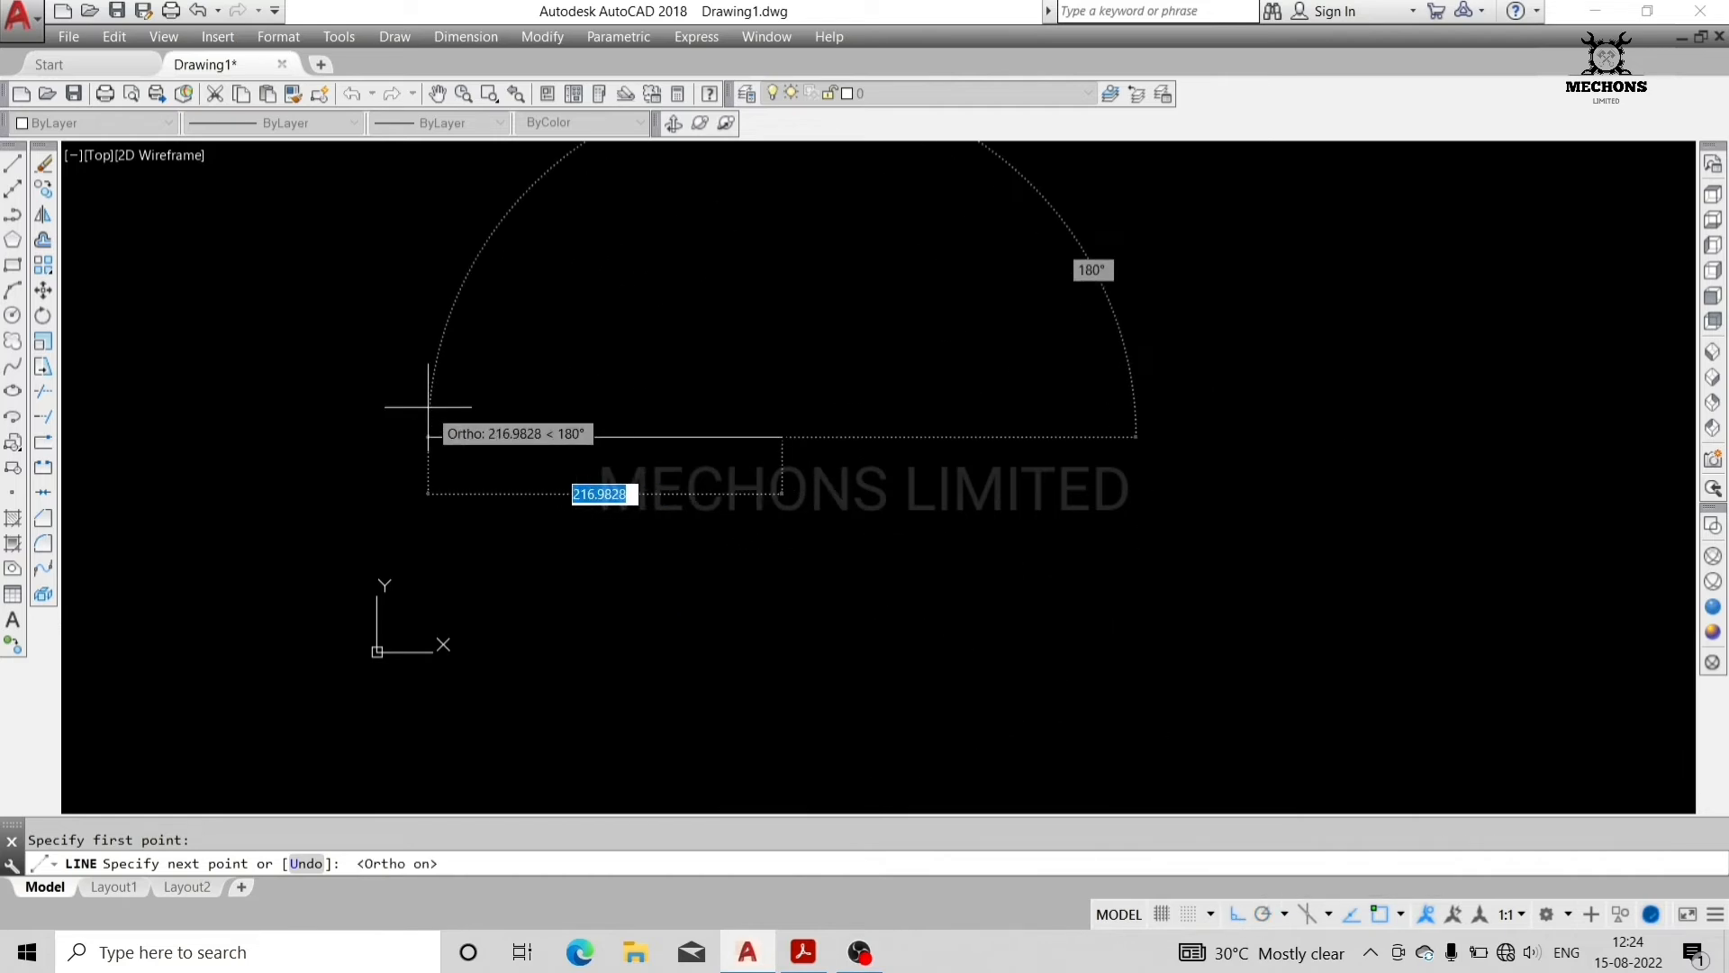
{"action": "left_click", "coordinate": [803, 964]}
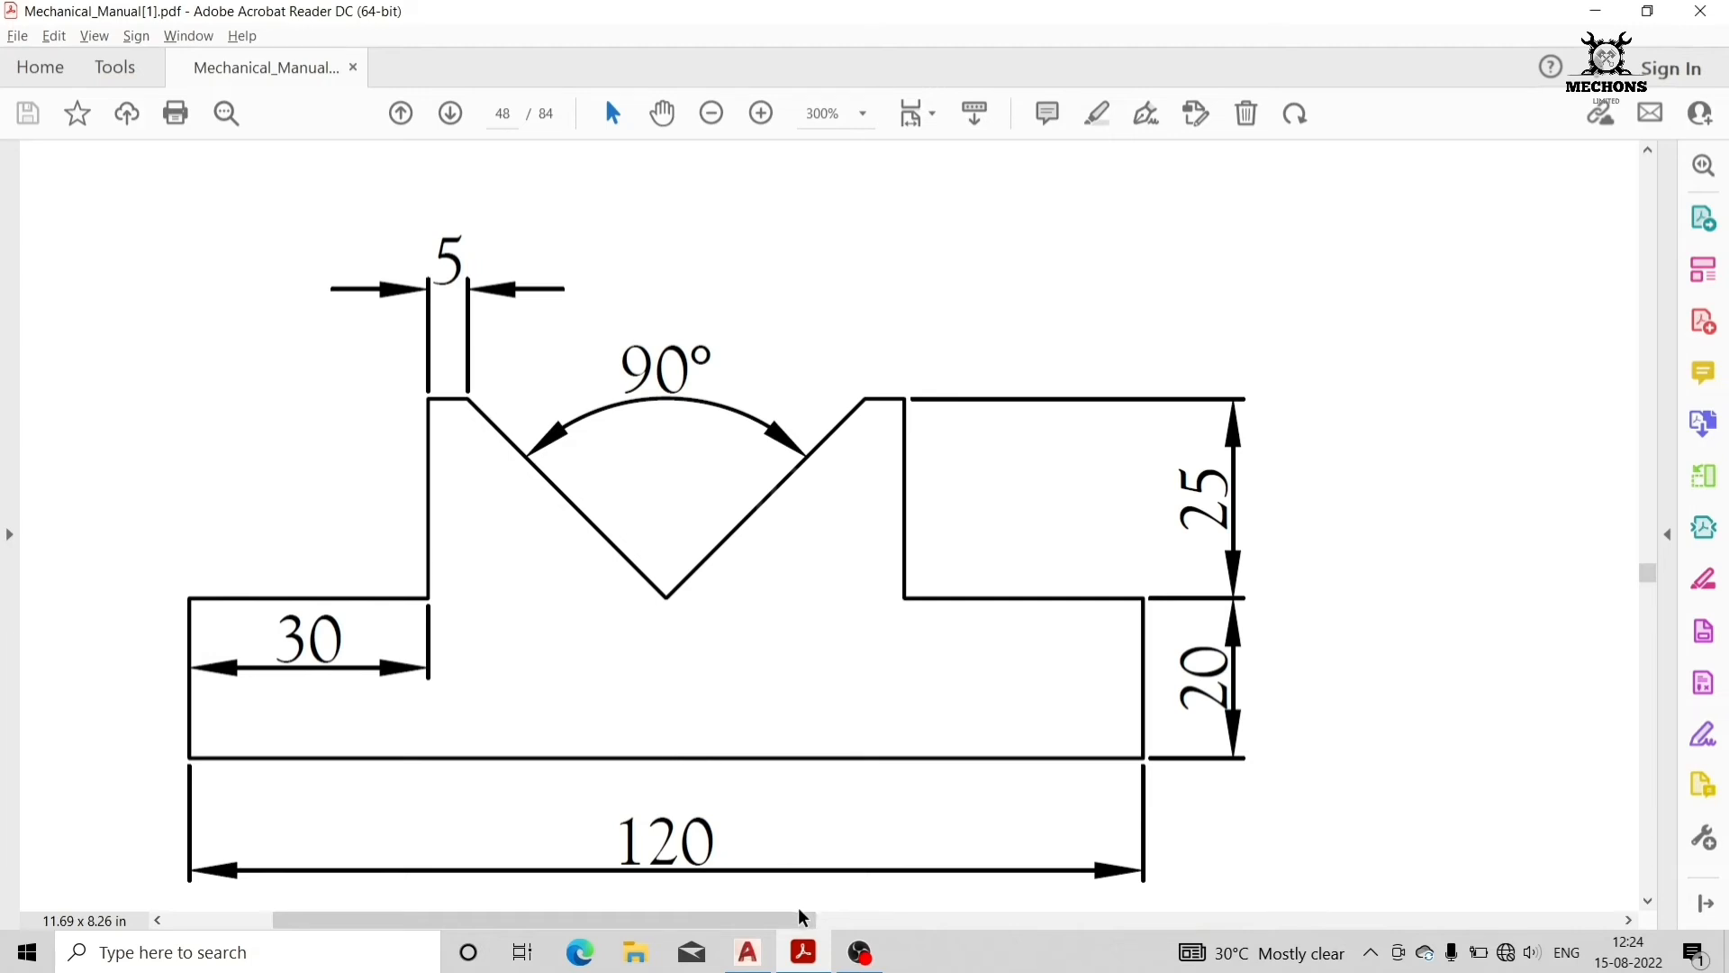
{"action": "left_click", "coordinate": [747, 952]}
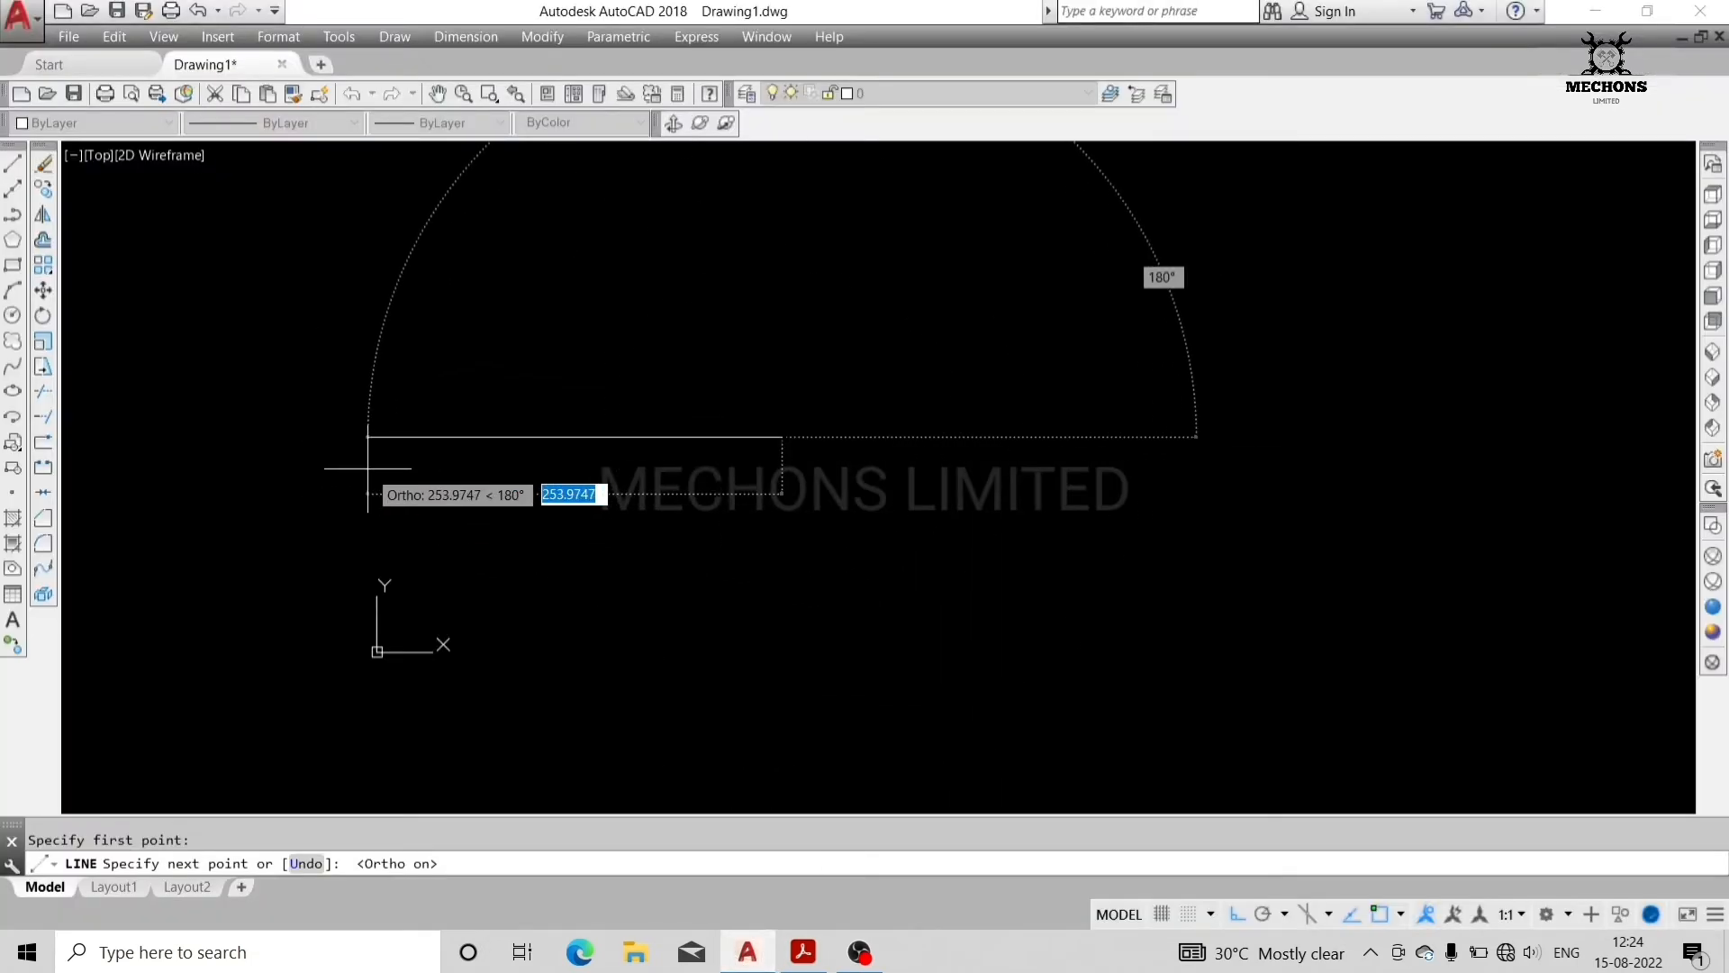
{"action": "type", "text": "60"}
{"action": "key", "text": "Return"}
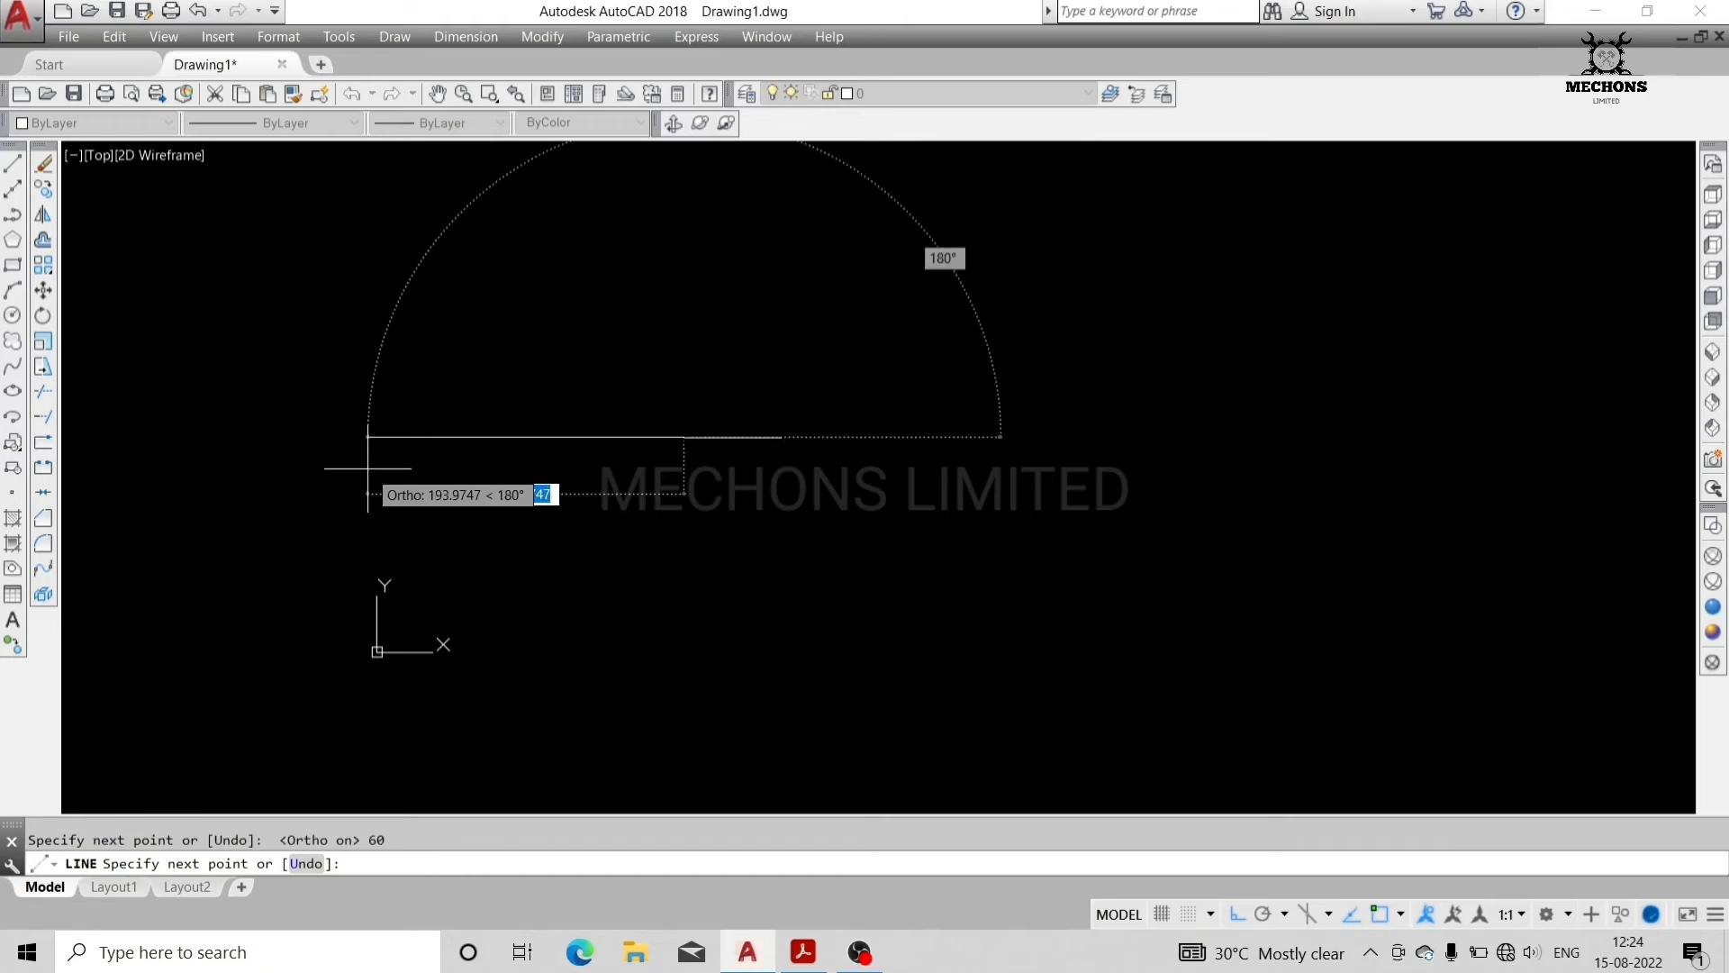
- Continue the outline with lines 20 up, 30 right, 25 up and 5 right
{"action": "type", "text": "20"}
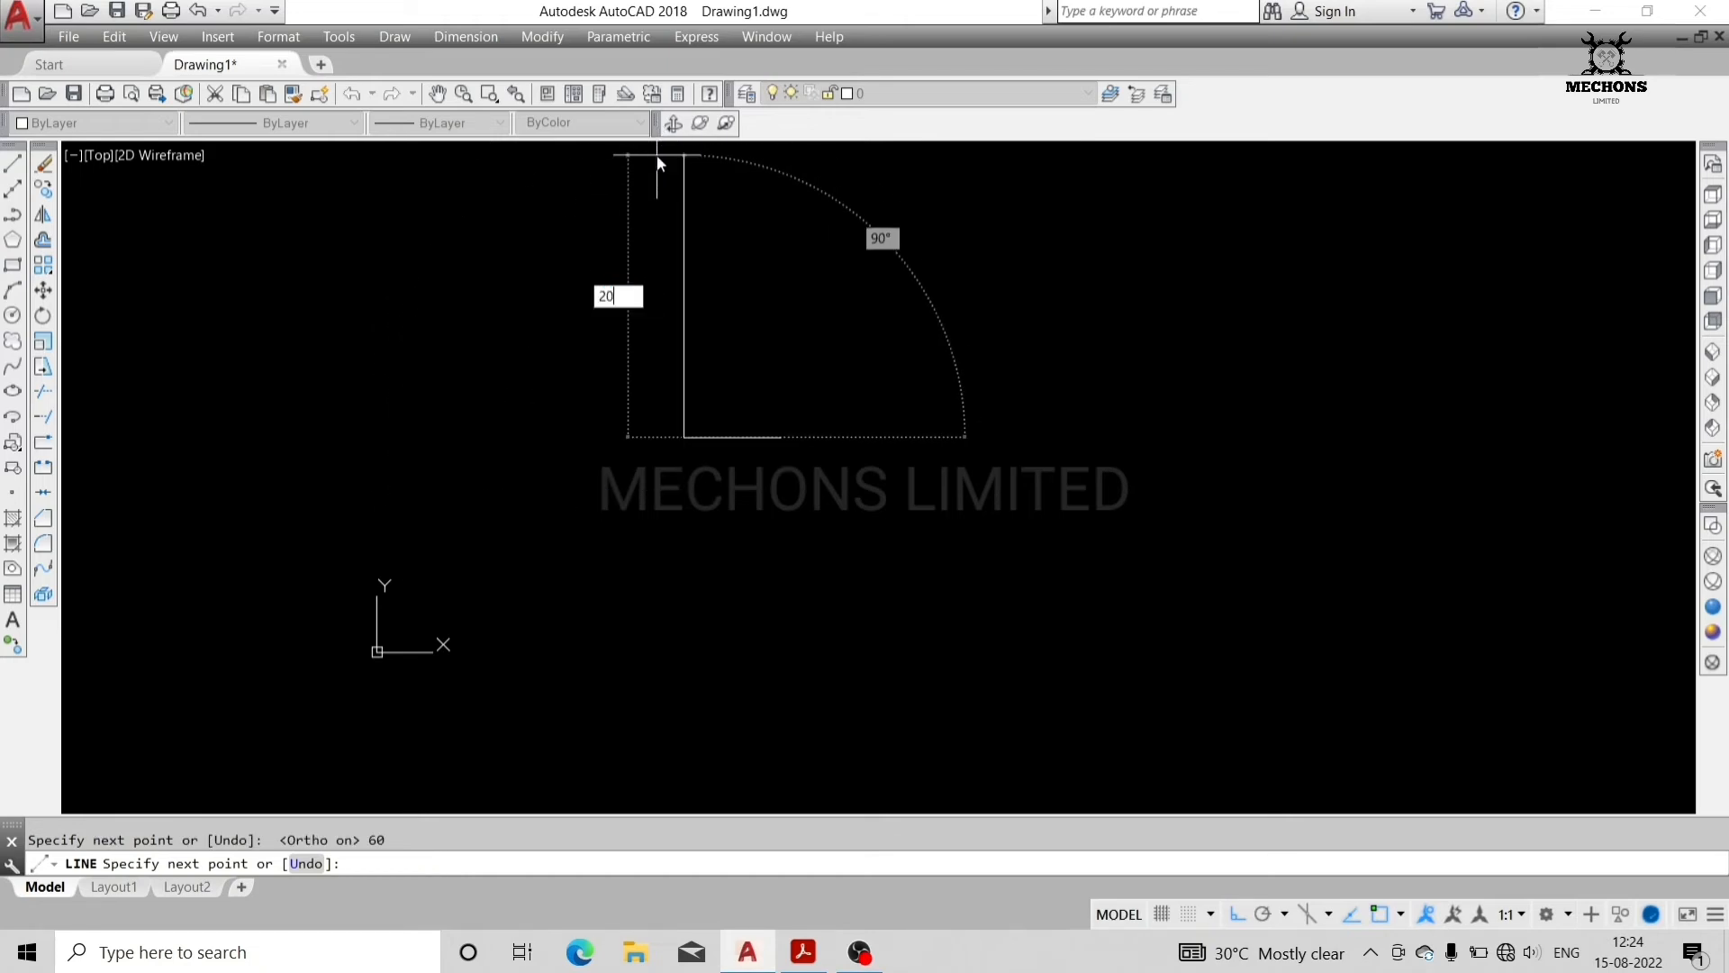
{"action": "key", "text": "Return"}
{"action": "type", "text": "30"}
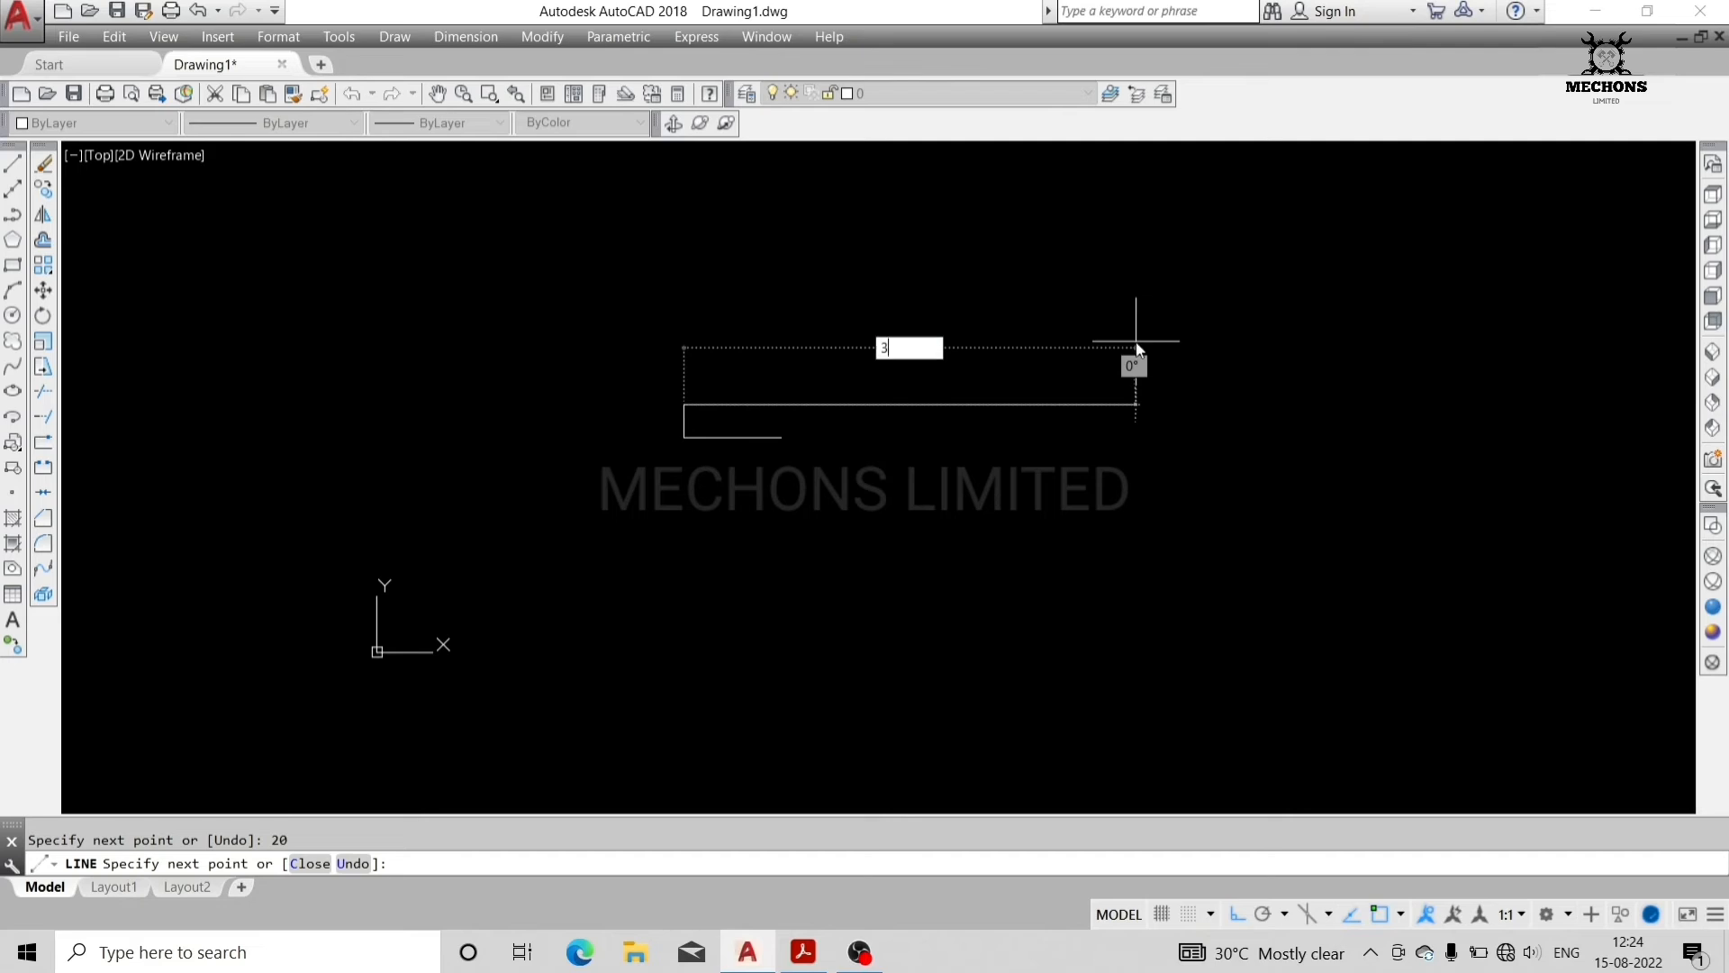
{"action": "key", "text": "Return"}
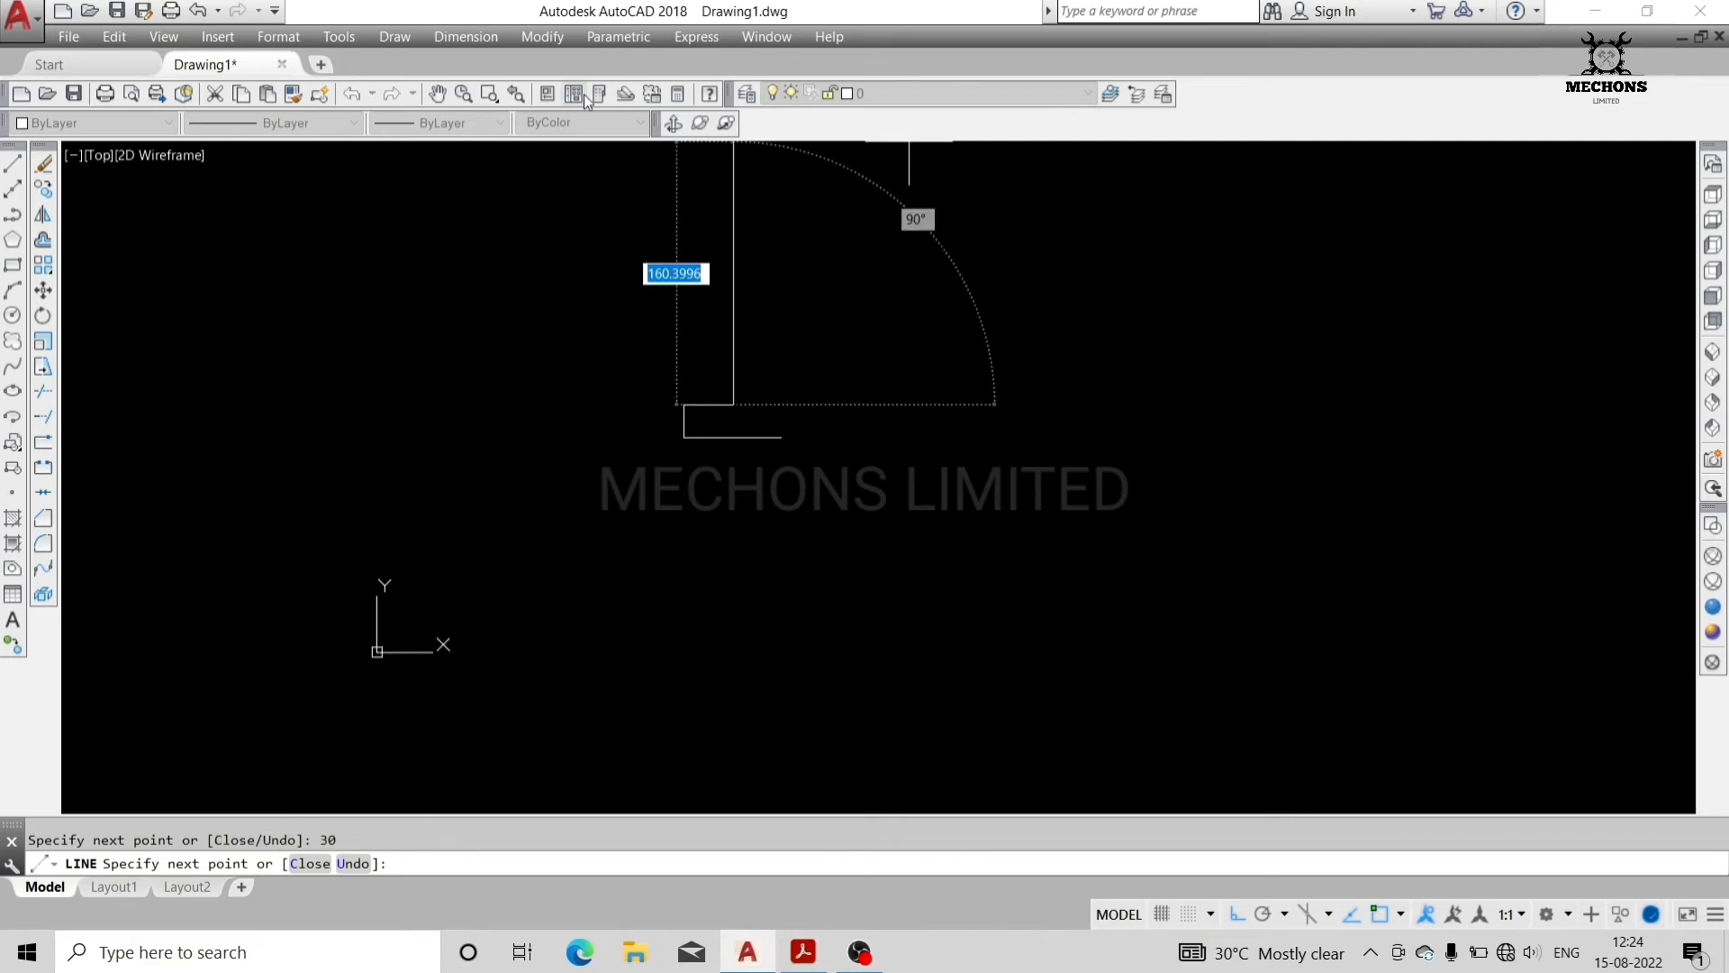
{"action": "type", "text": "25"}
{"action": "key", "text": "Return"}
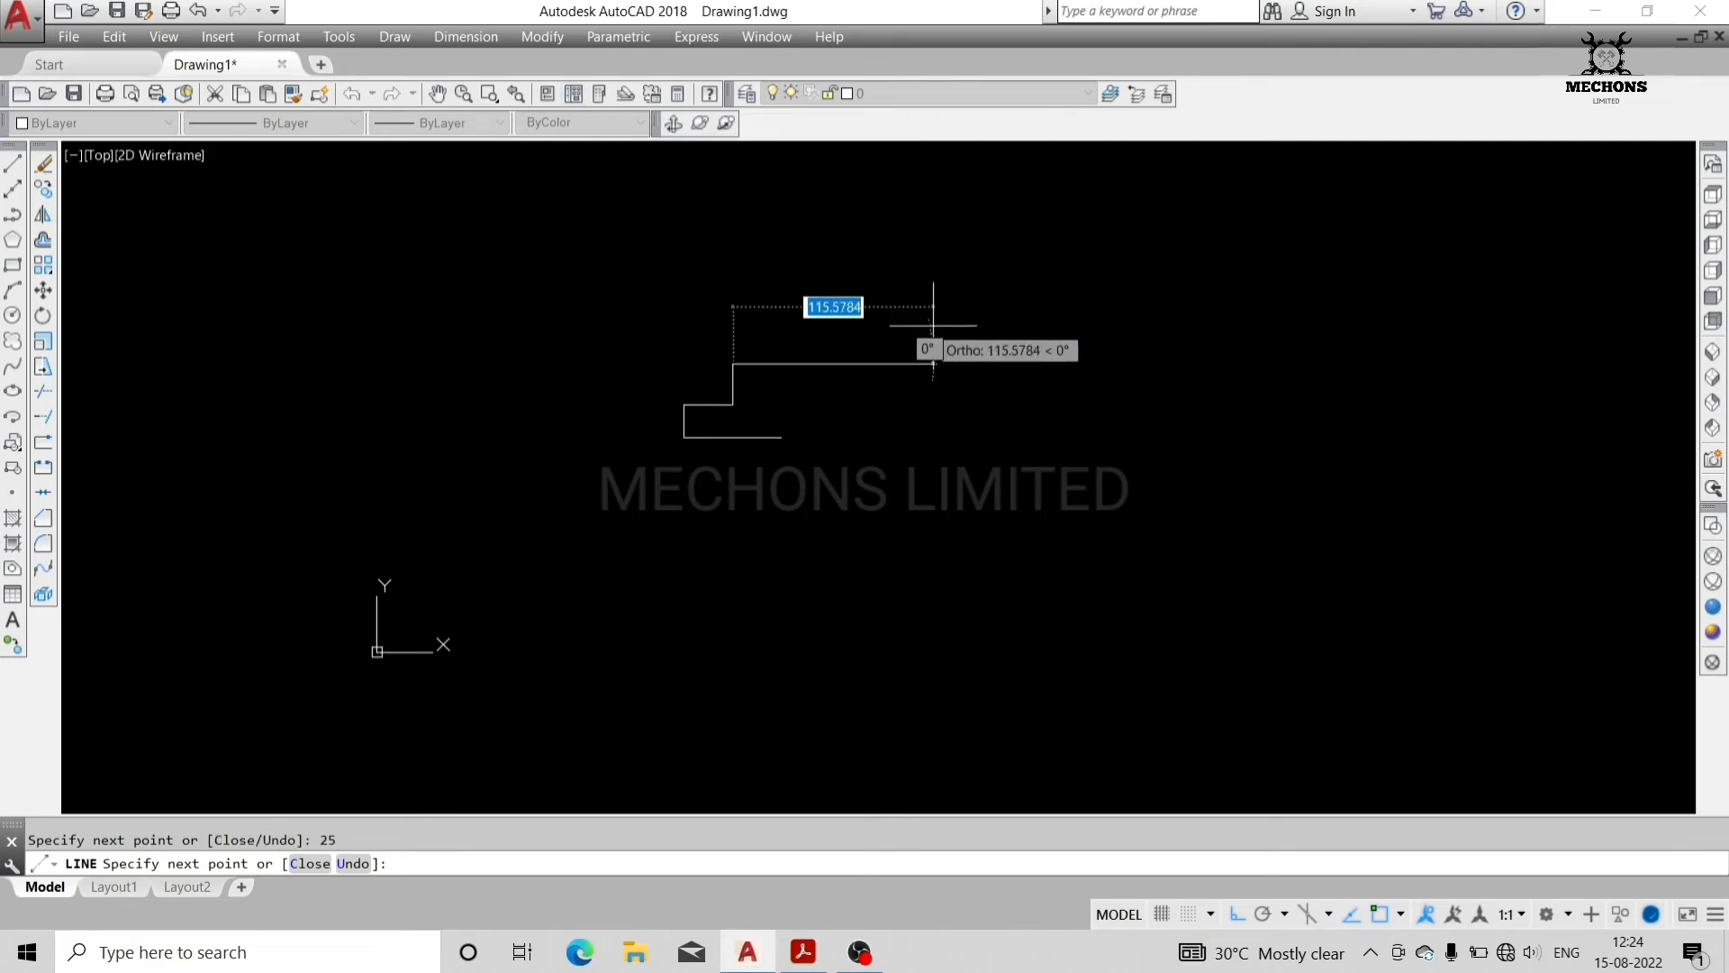
{"action": "type", "text": "5"}
{"action": "key", "text": "Return"}
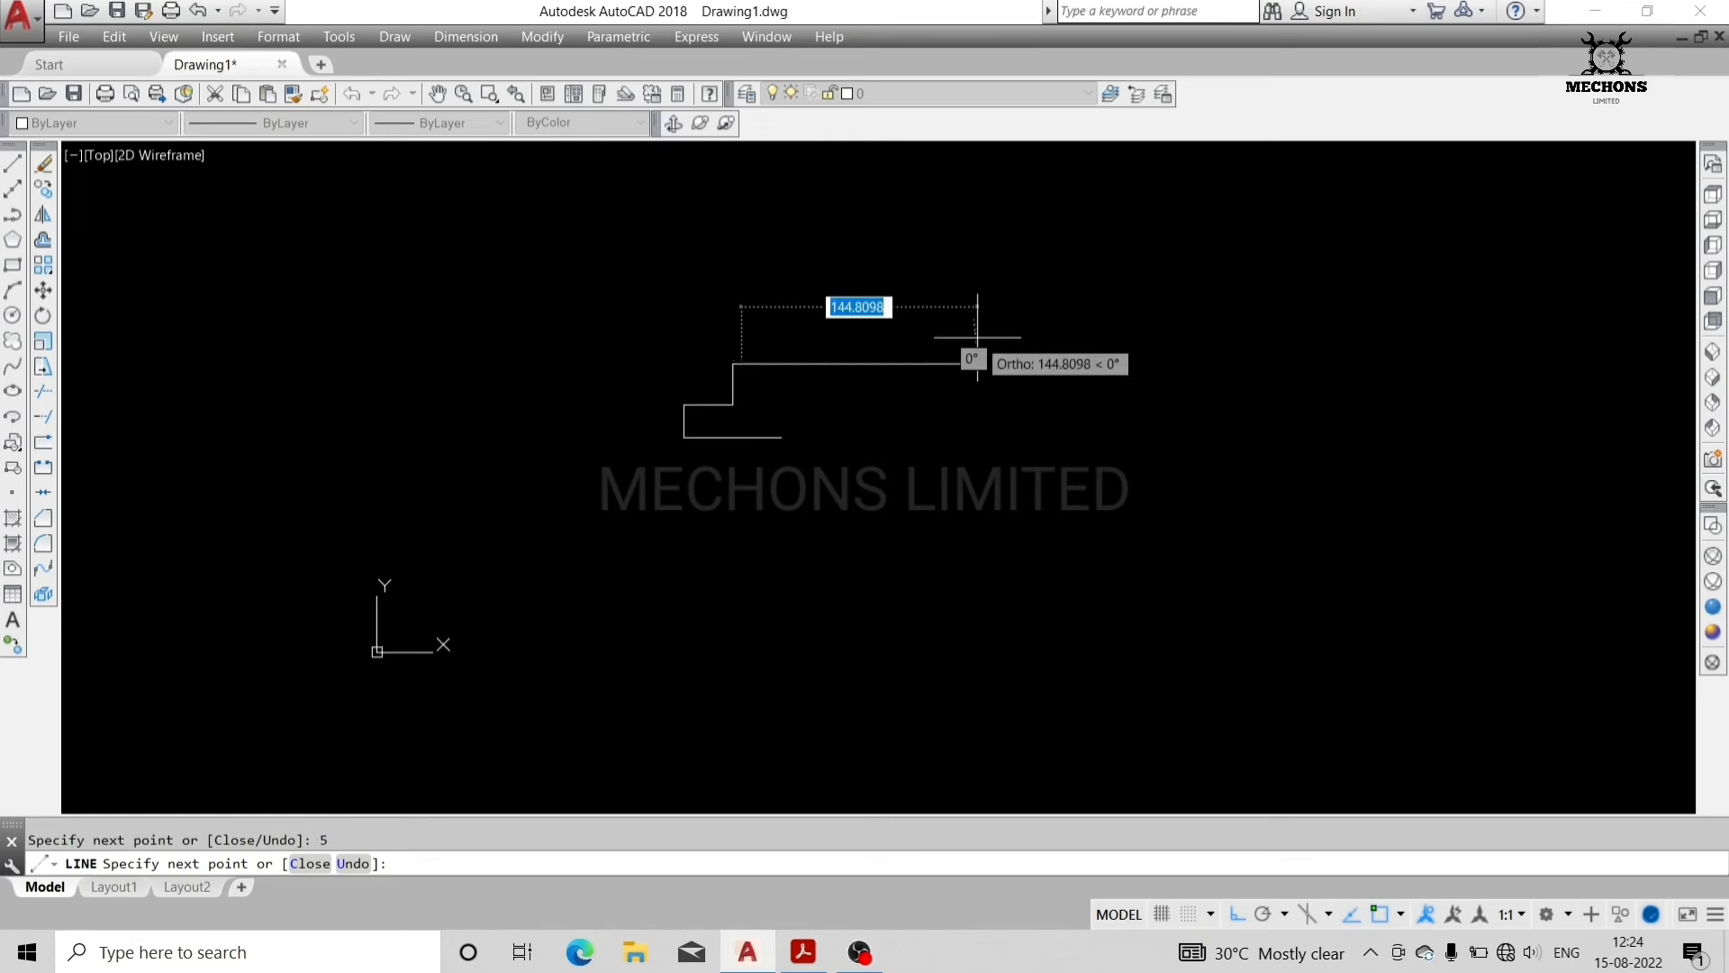
- Turn on polar tracking at 45°, draw the notch side sloping 45° down-right past the bottom edge's right end, and end the outline
{"action": "left_click", "coordinate": [1265, 914]}
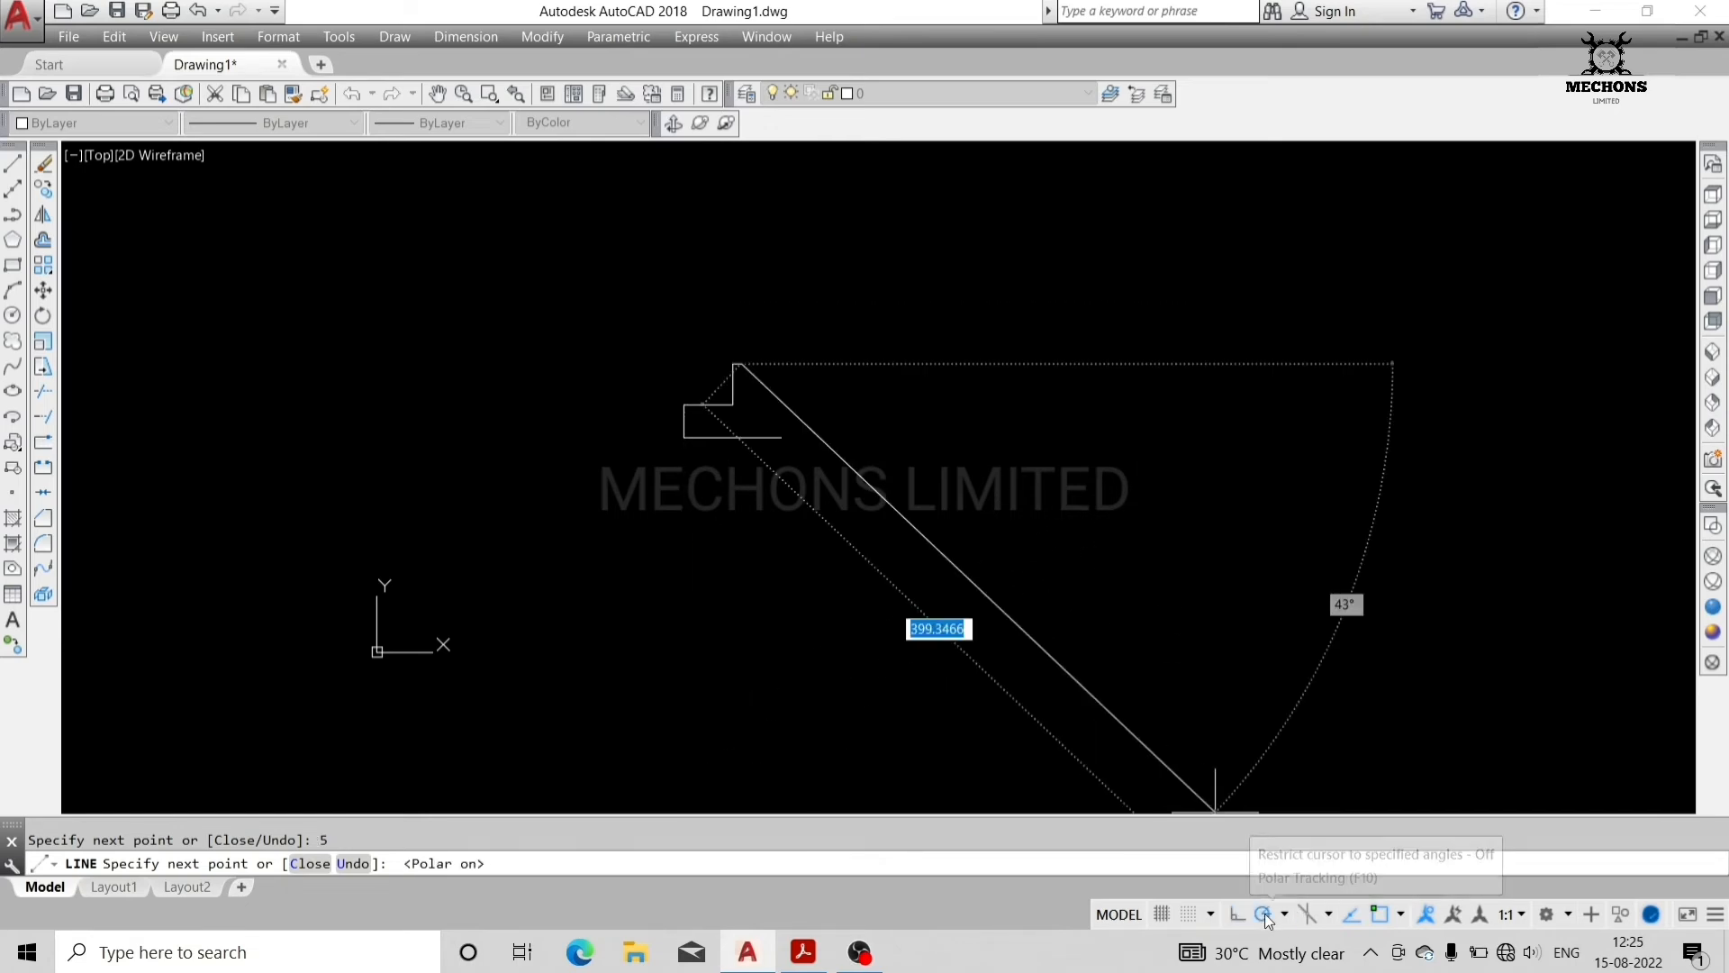
{"action": "right_click", "coordinate": [1259, 914]}
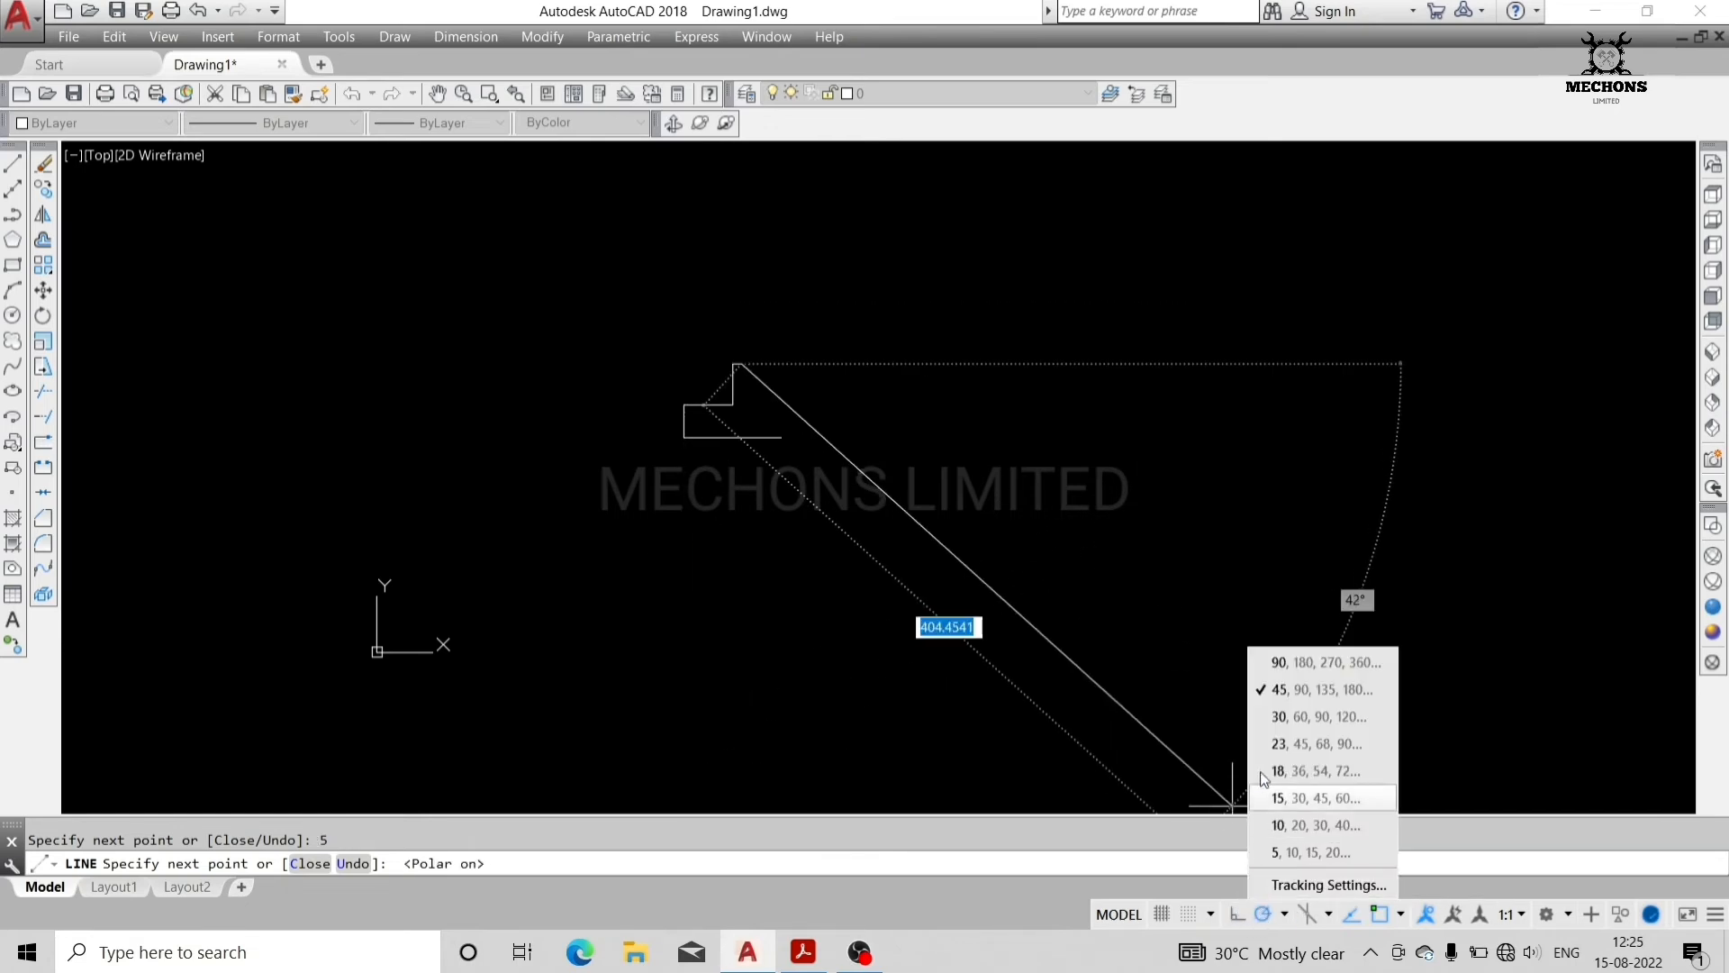
{"action": "left_click", "coordinate": [1276, 693]}
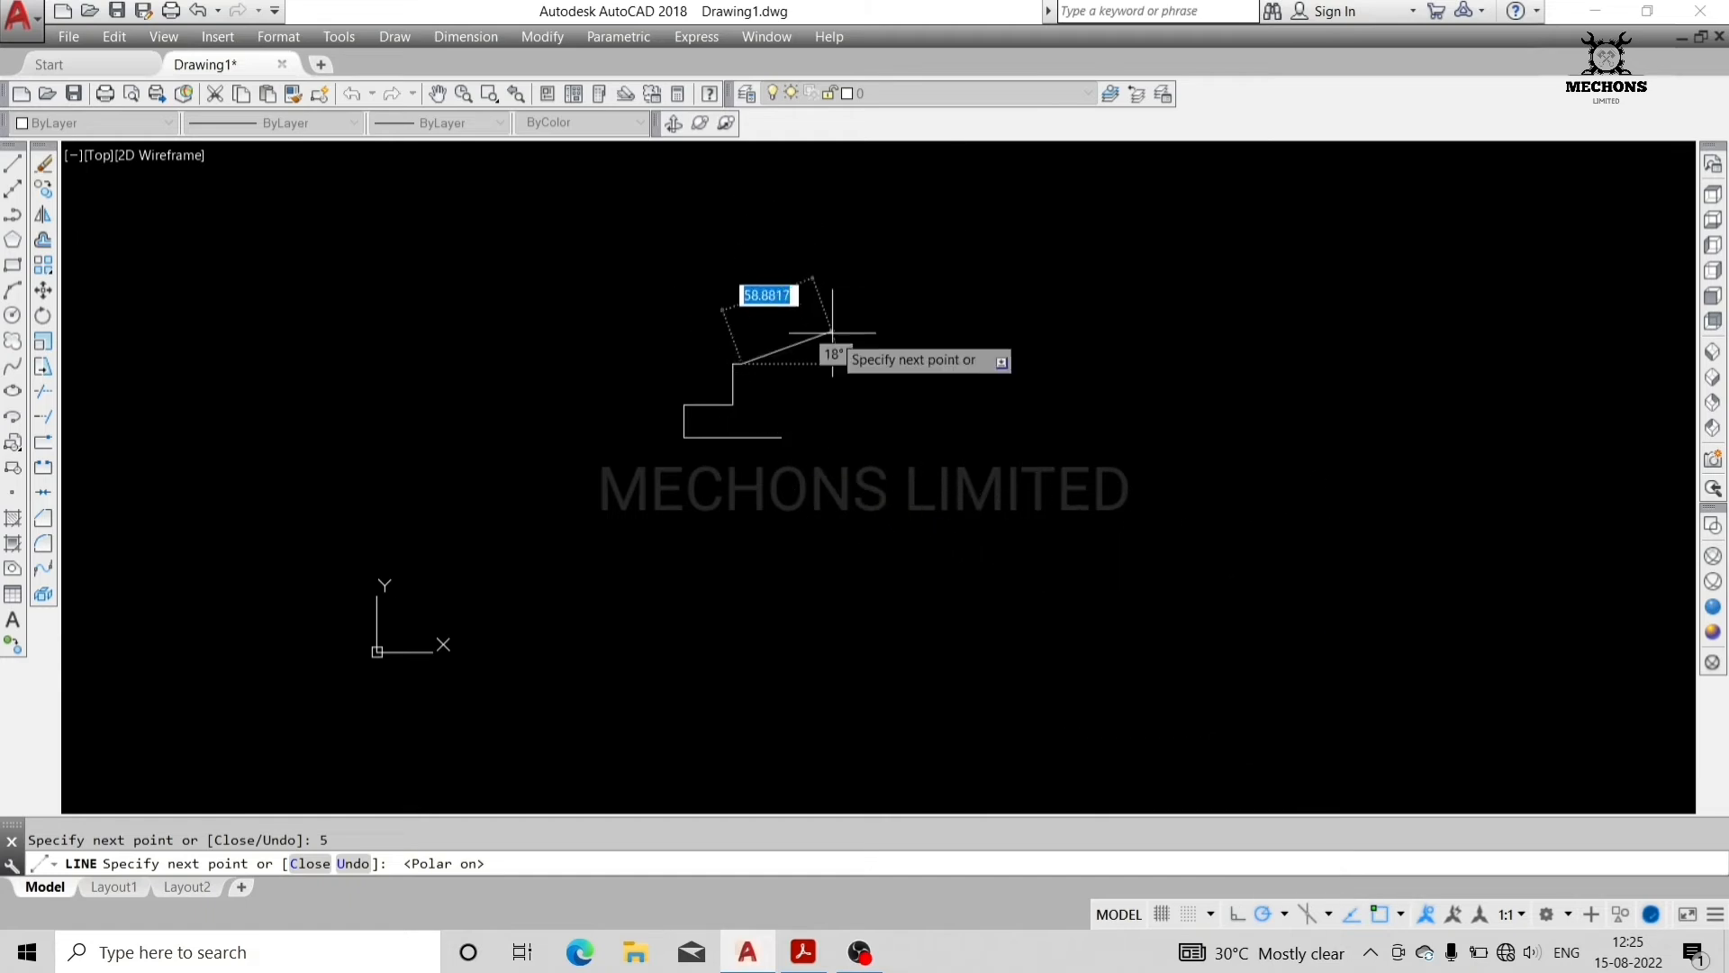
{"action": "left_click", "coordinate": [804, 425]}
{"action": "key", "text": "Escape"}
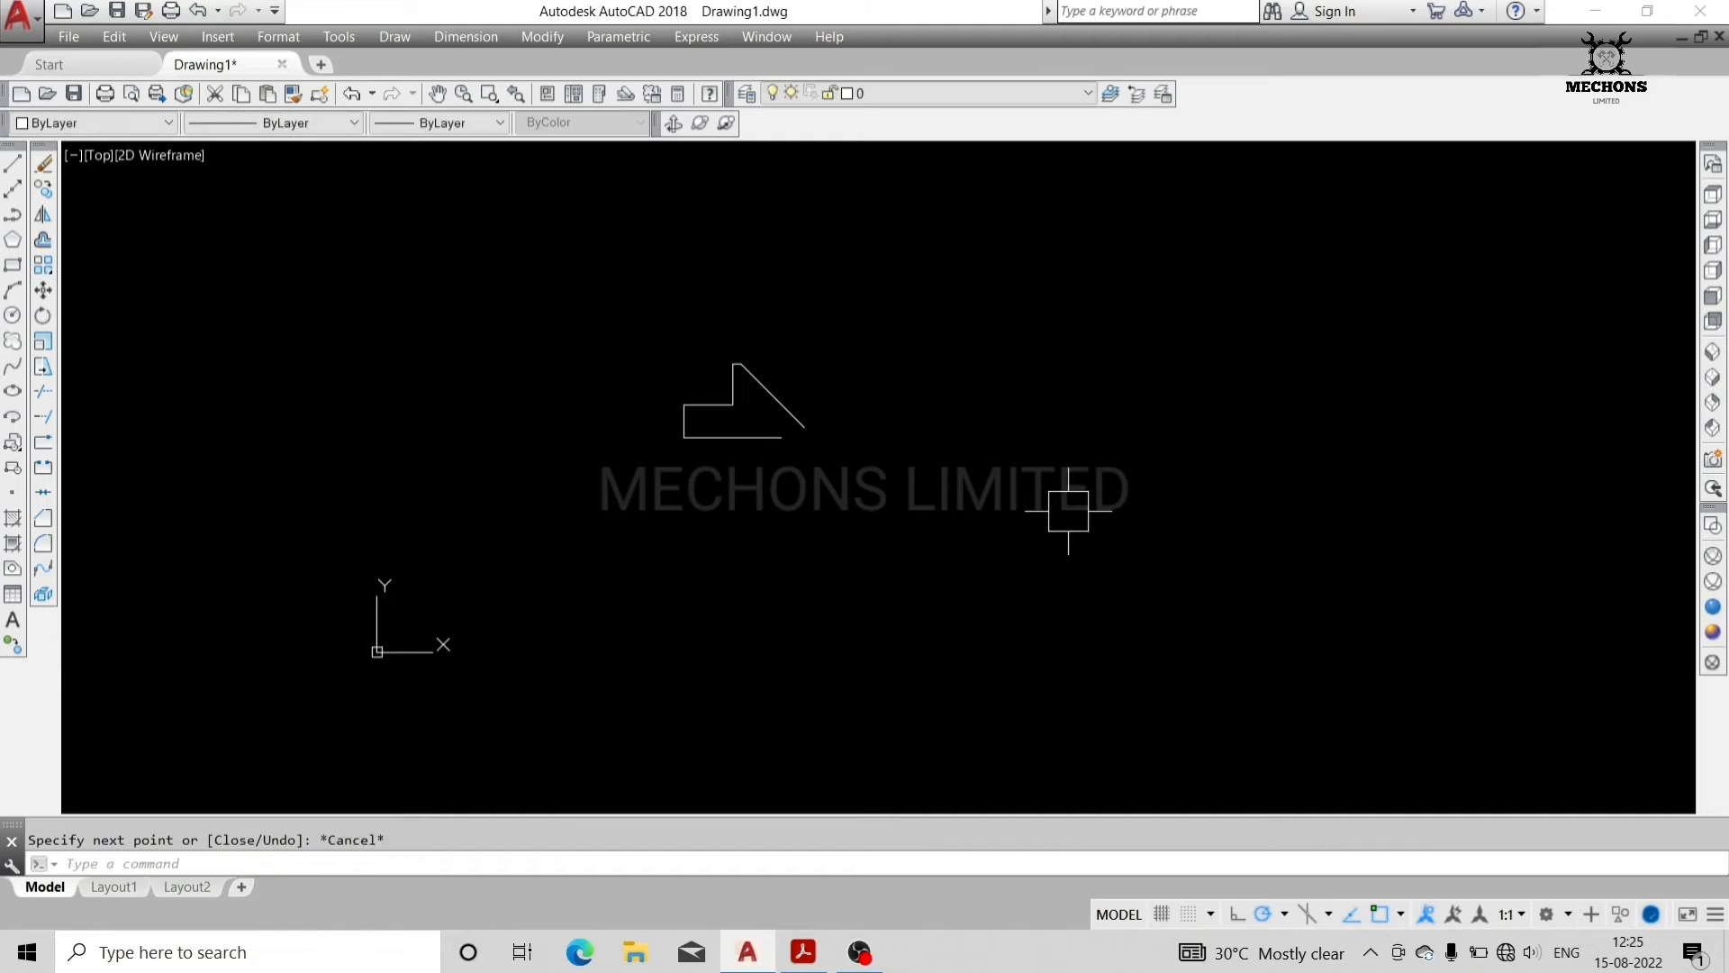
- Draw a vertical line upward from the right end of the bottom edge, crossing the sloping notch line
{"action": "key", "text": "Return"}
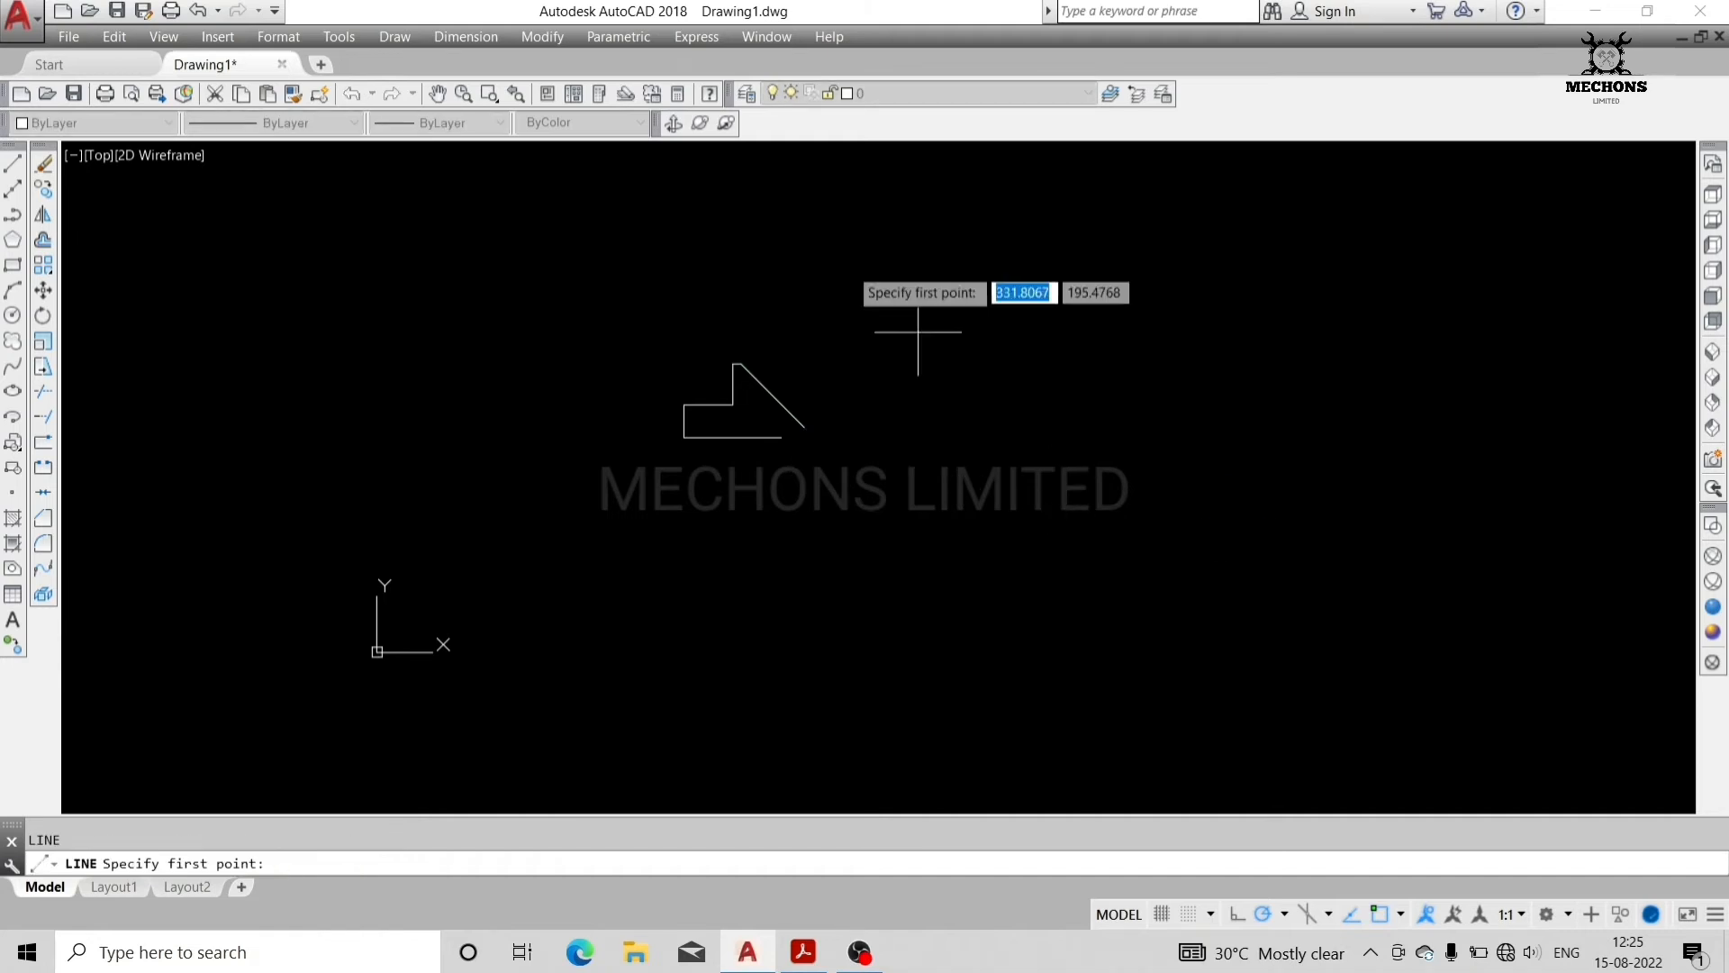
{"action": "scroll", "coordinate": [784, 437], "scroll_direction": "up", "scroll_amount": 6}
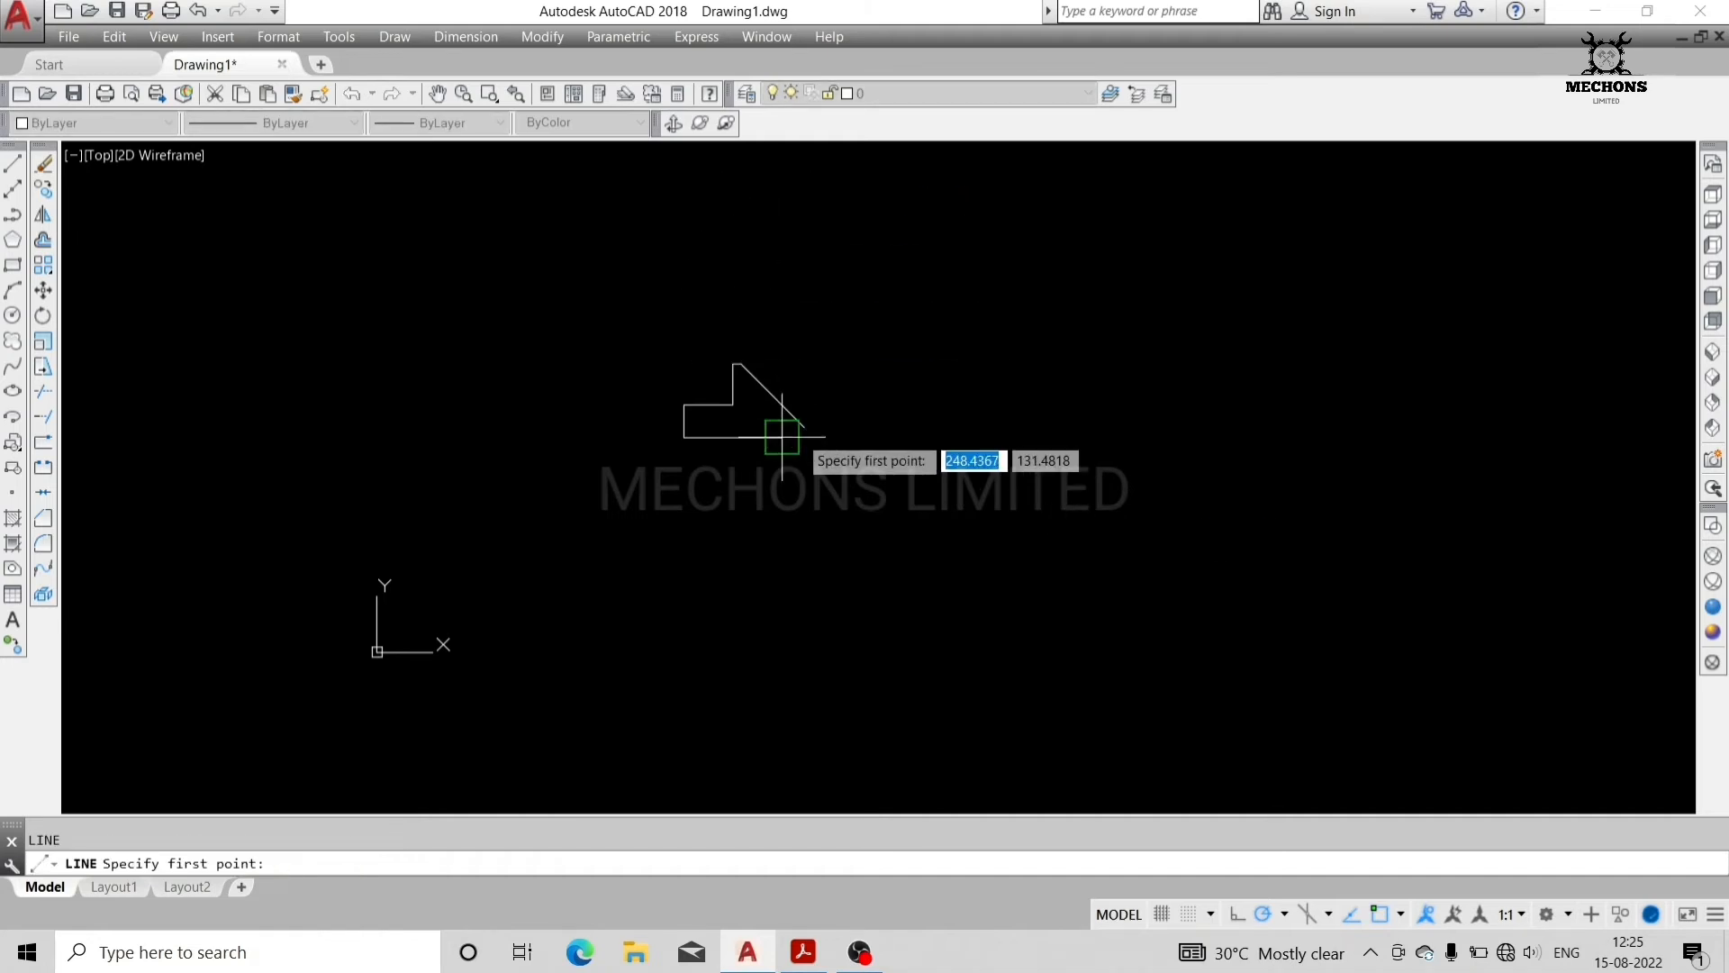
{"action": "left_click", "coordinate": [725, 440]}
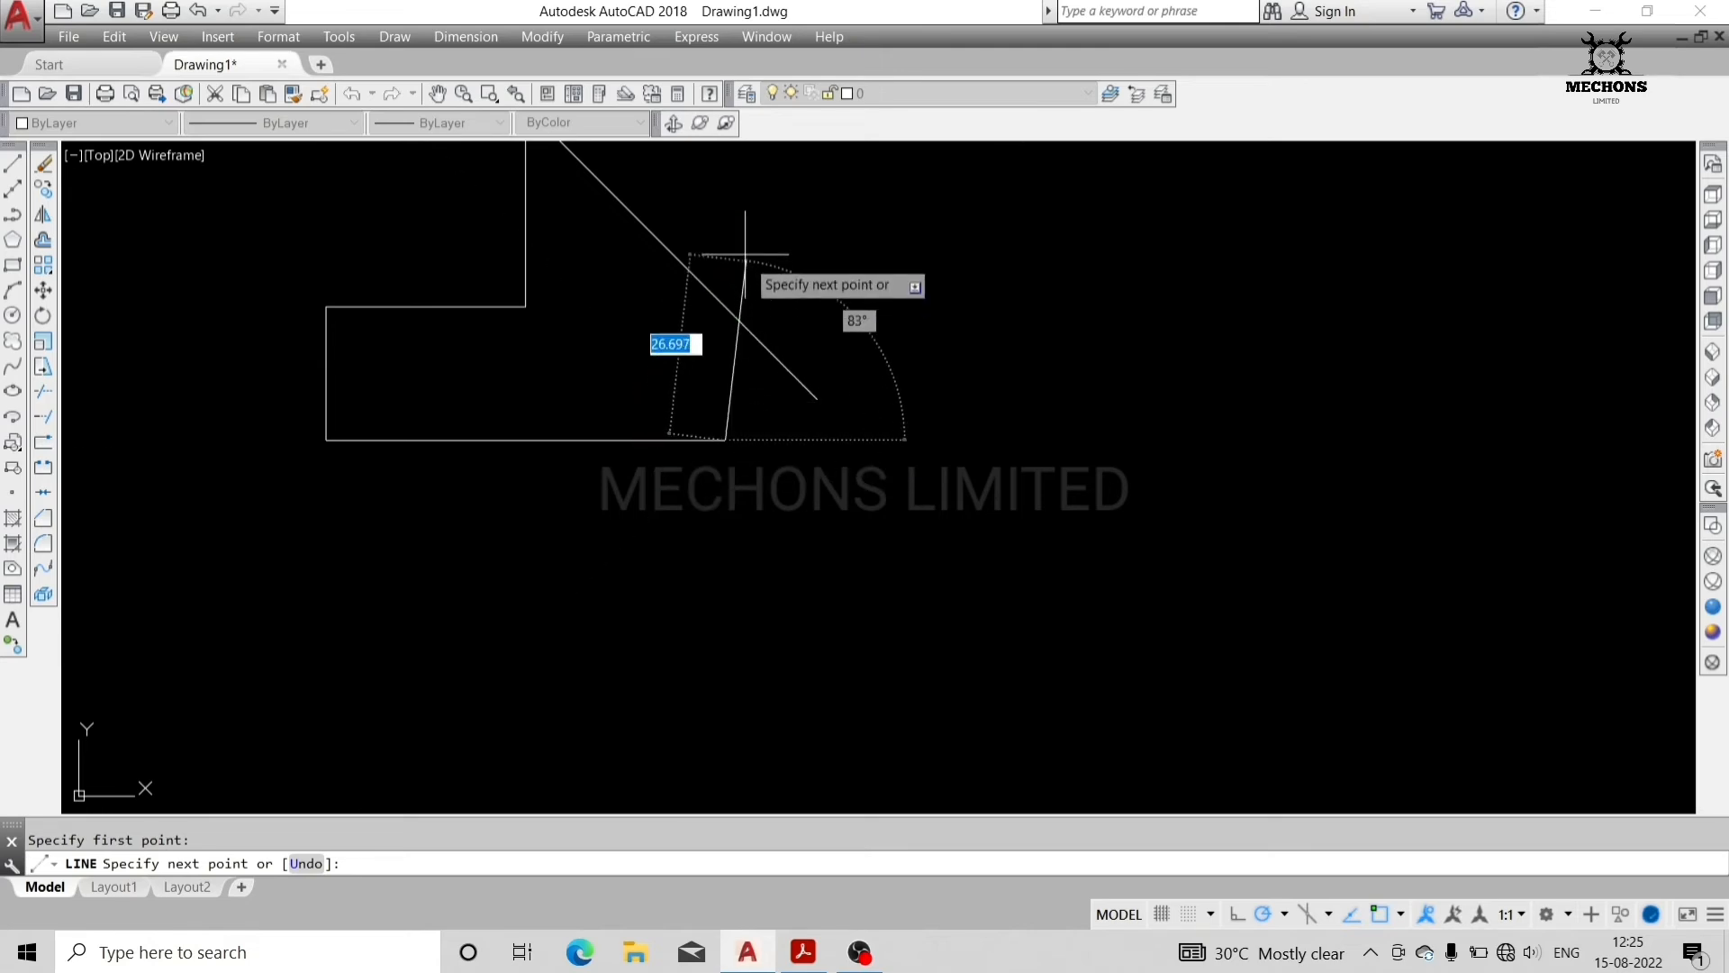
{"action": "left_click", "coordinate": [725, 210]}
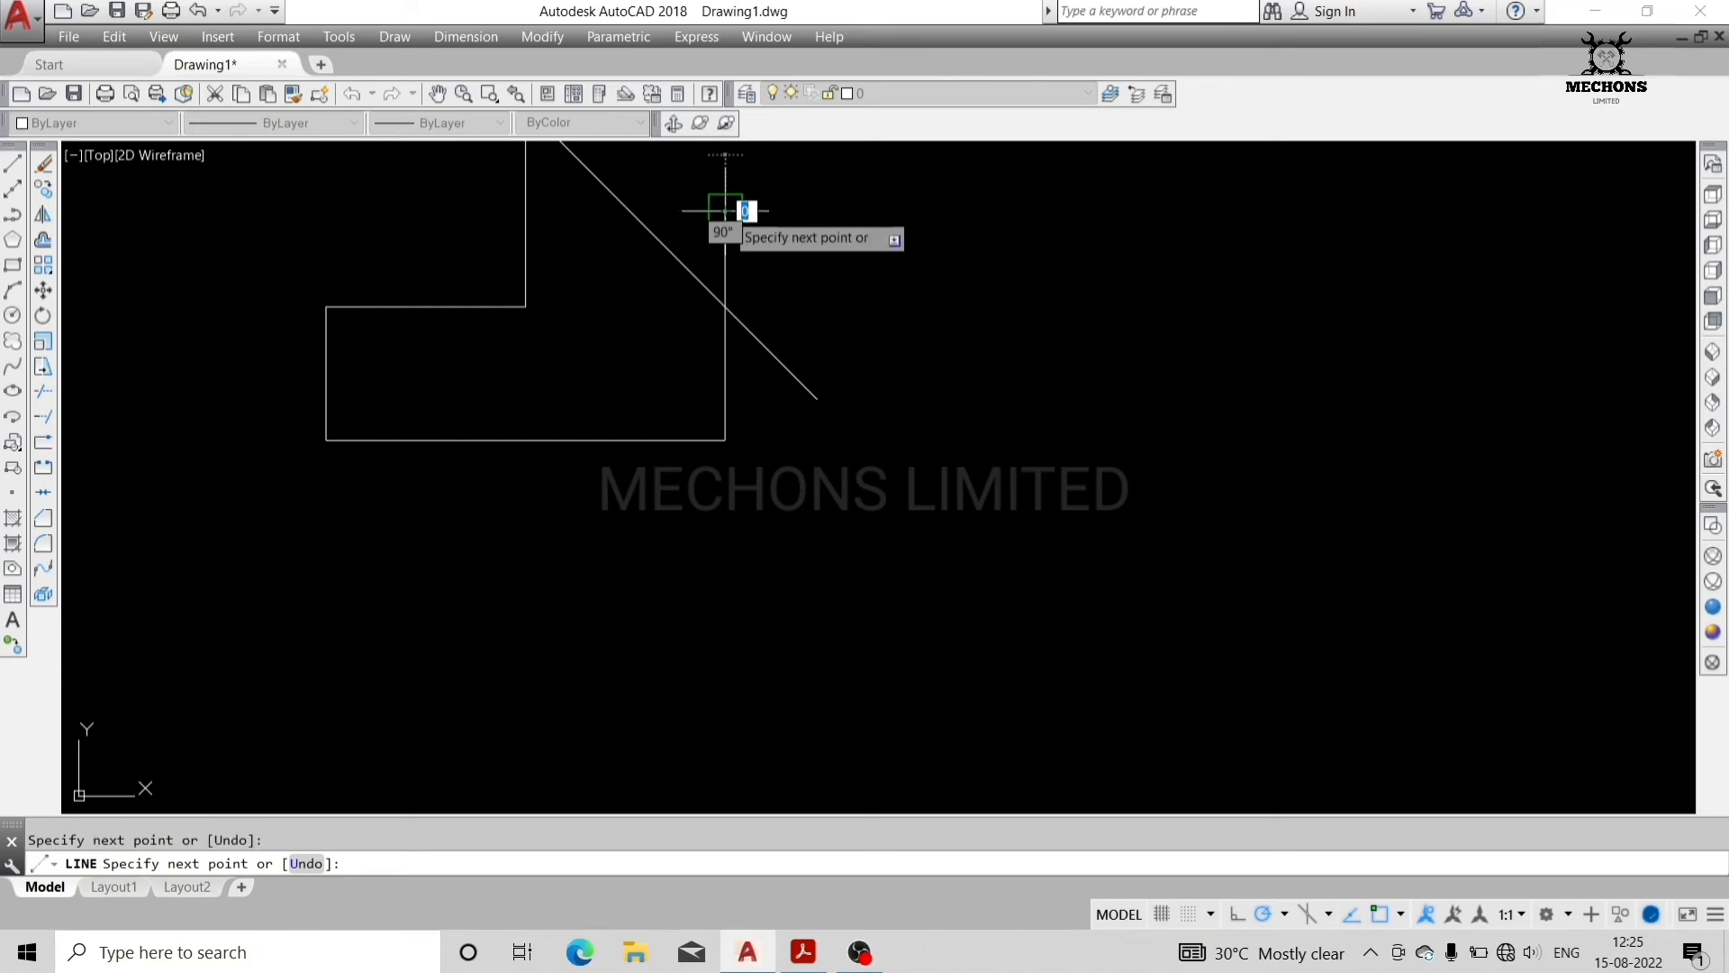
{"action": "key", "text": "Escape"}
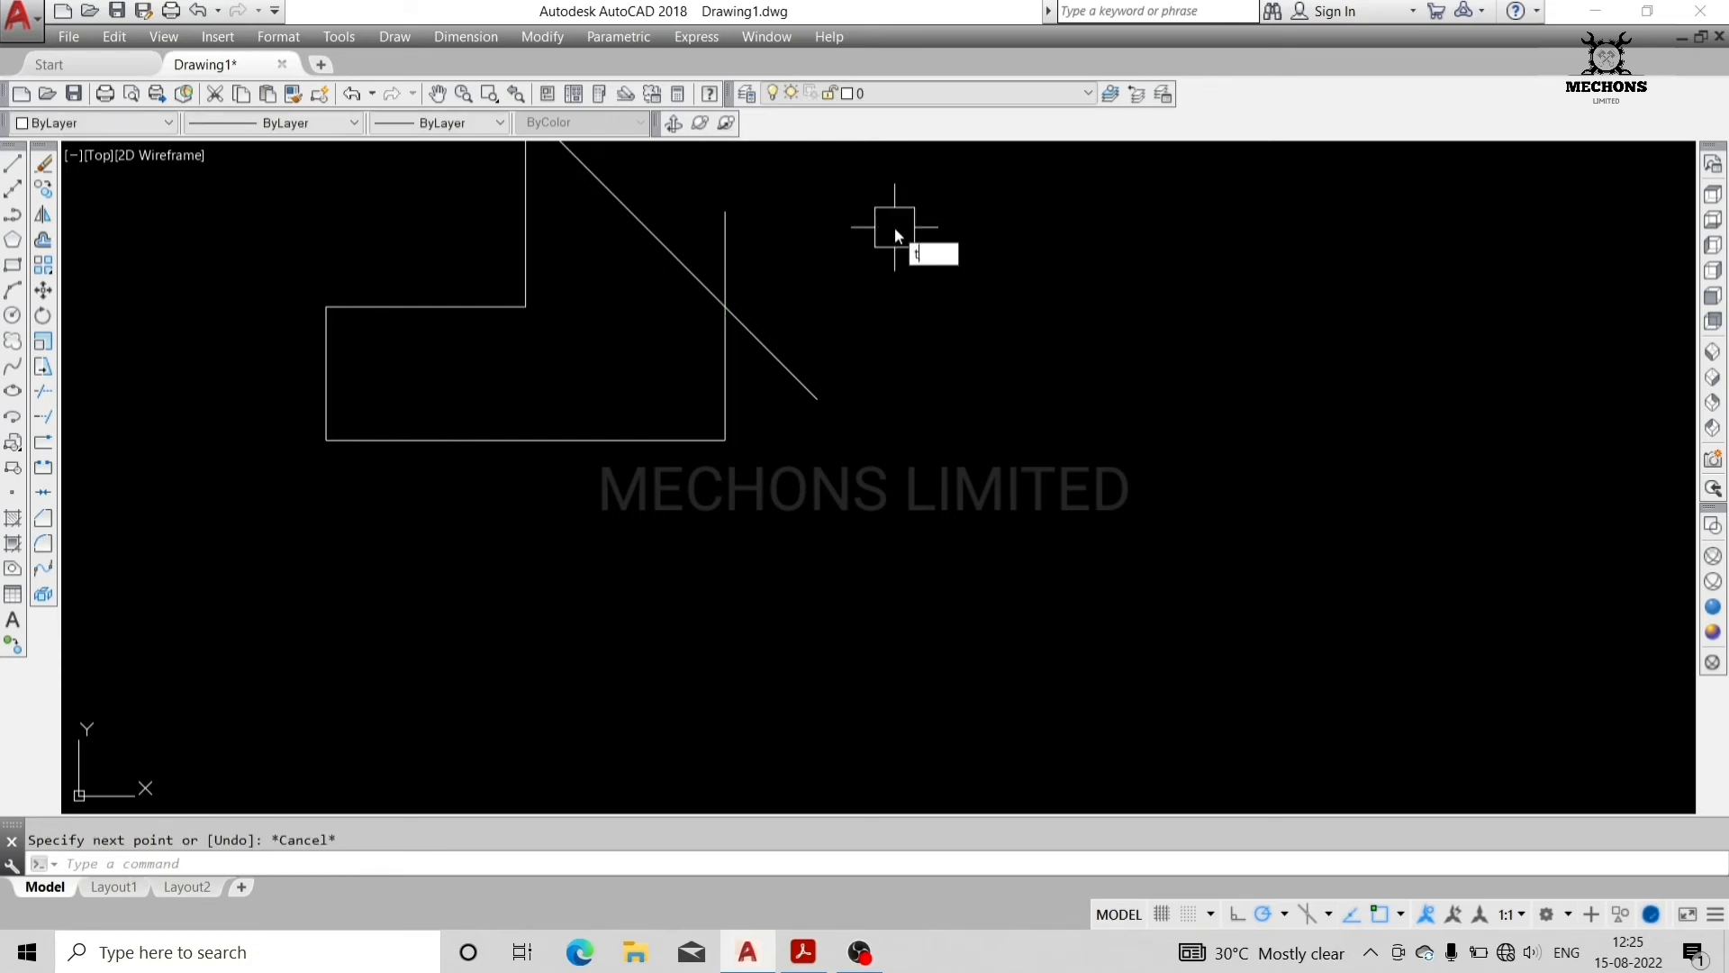
- Trim the vertical and sloping lines beyond their crossing, and erase the remaining vertical line
{"action": "type", "text": "tr"}
{"action": "key", "text": "Return"}
{"action": "key", "text": "Return"}
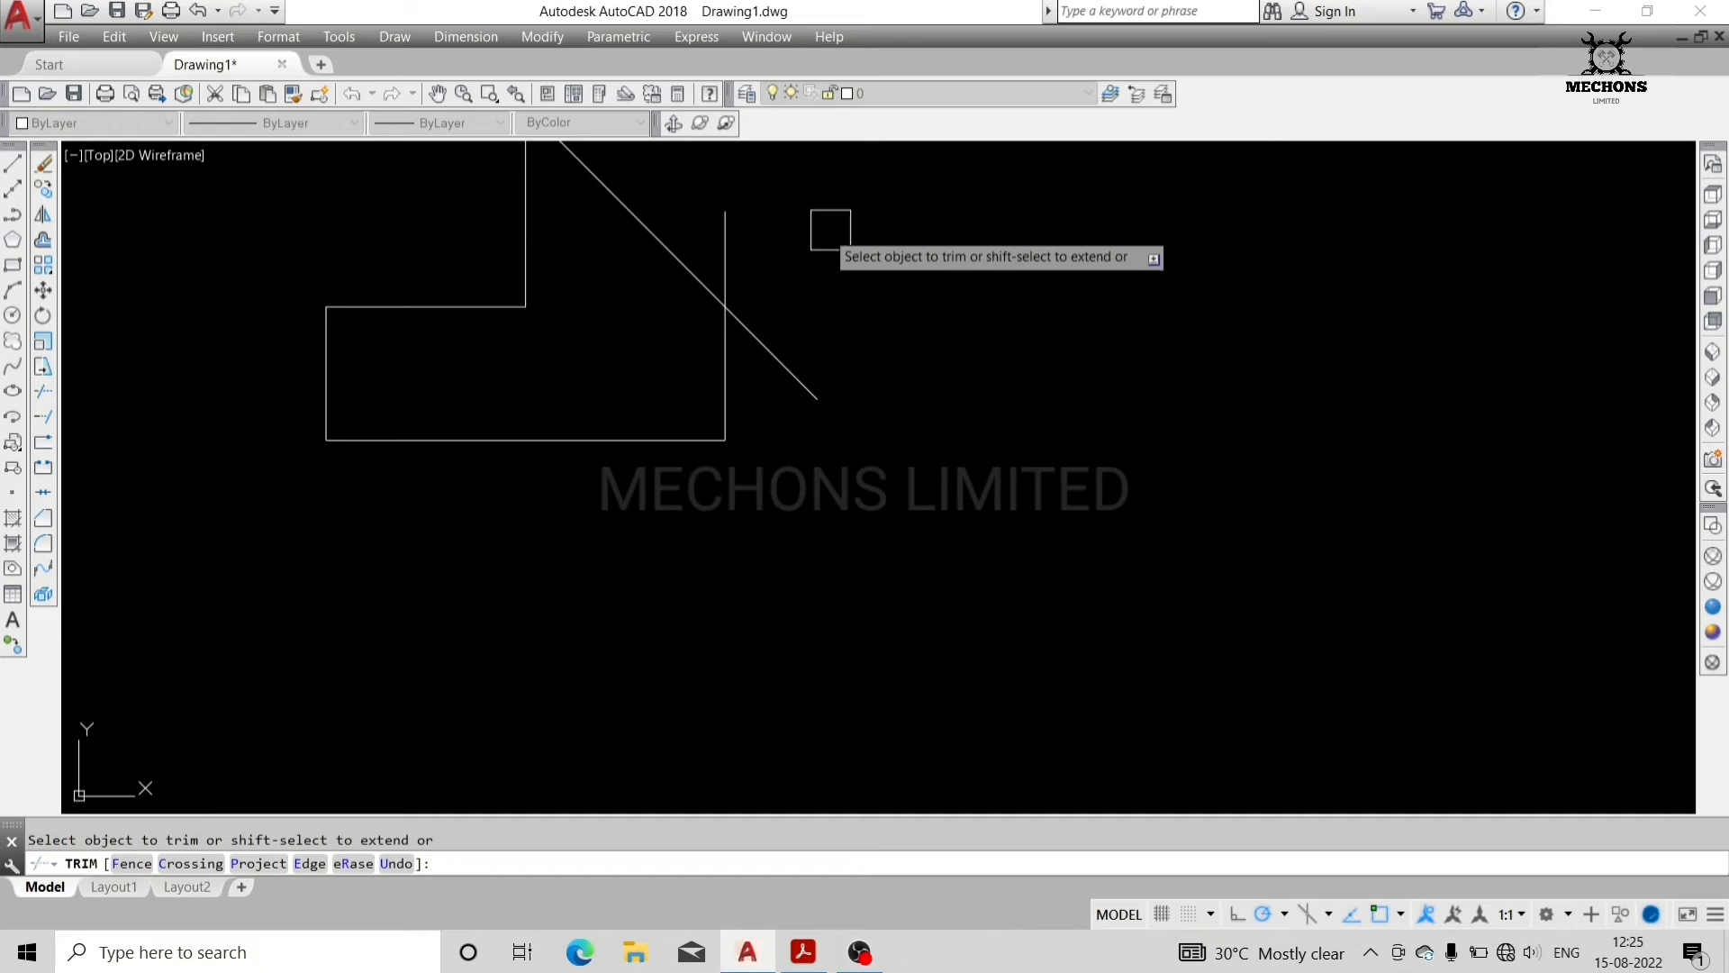
{"action": "left_click", "coordinate": [718, 231]}
{"action": "left_click", "coordinate": [767, 353]}
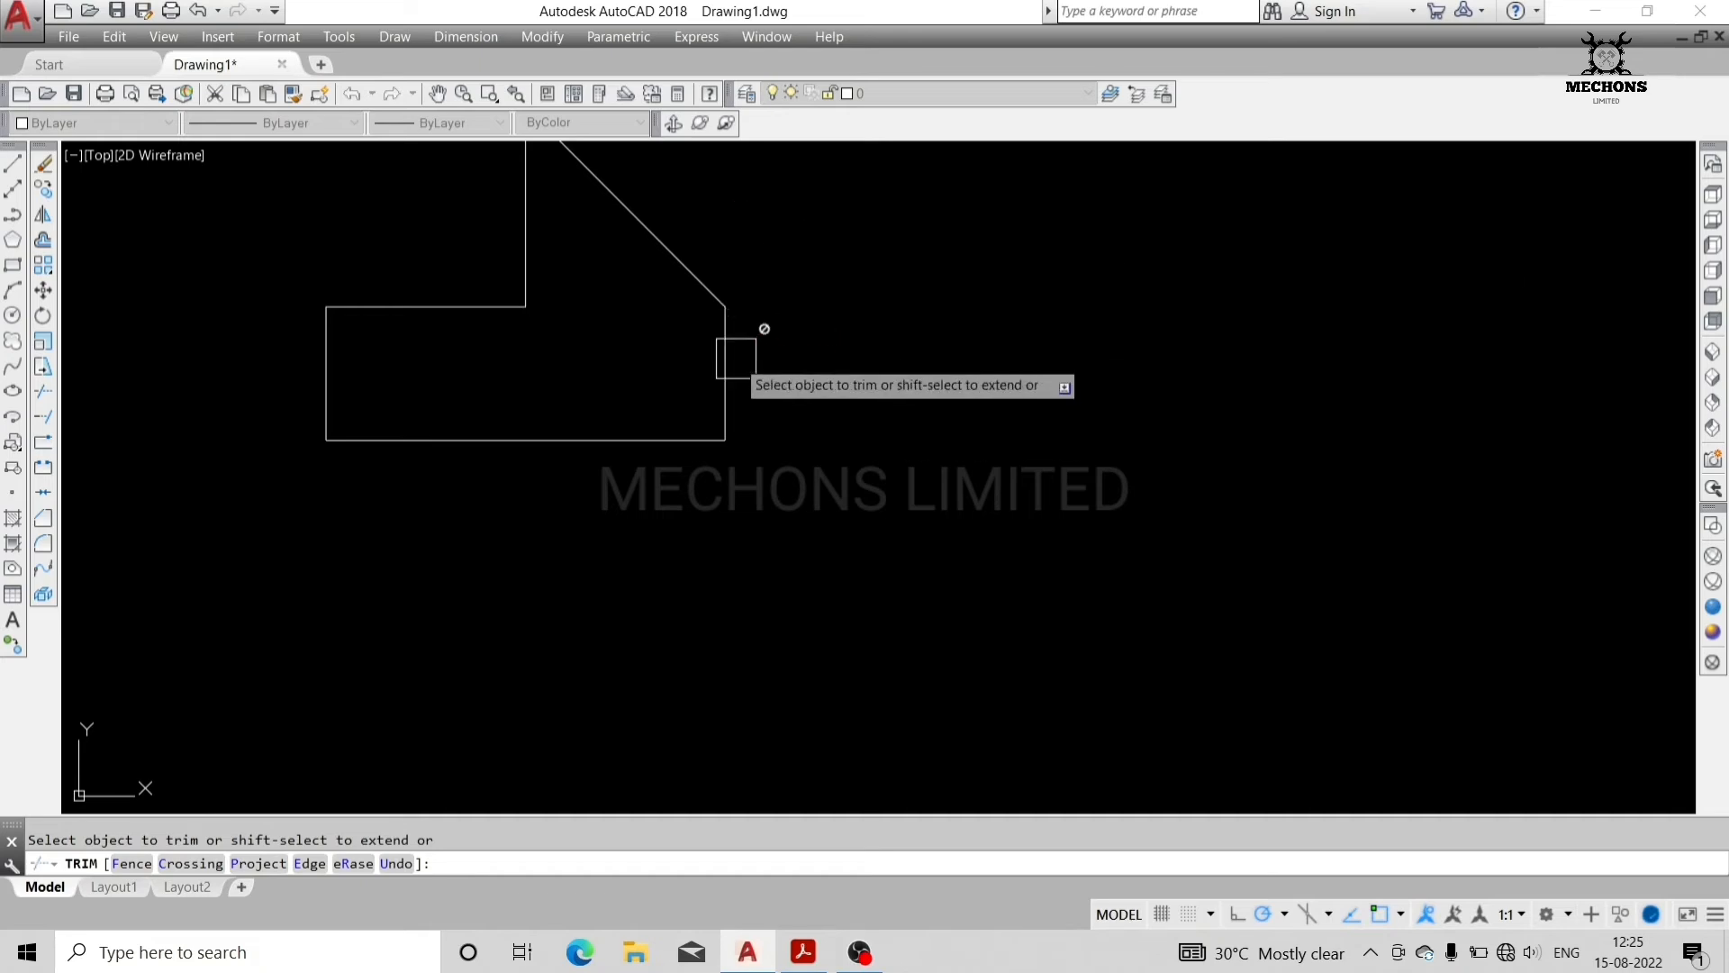
{"action": "key", "text": "Escape"}
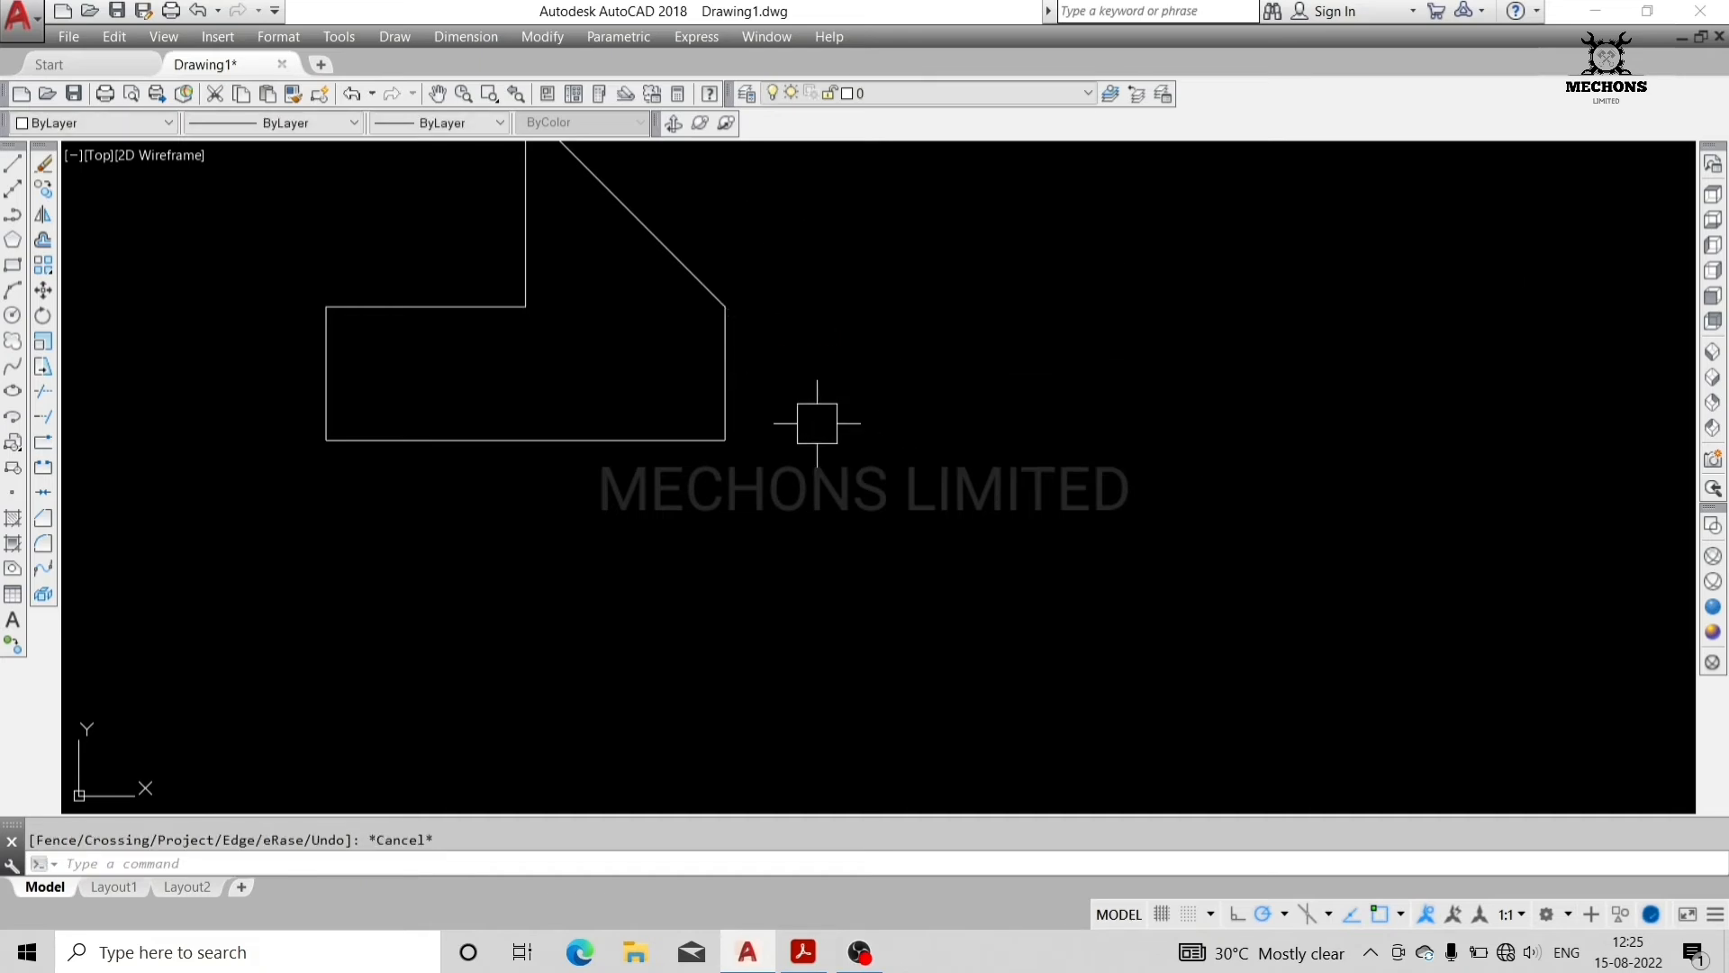
{"action": "left_click", "coordinate": [729, 384]}
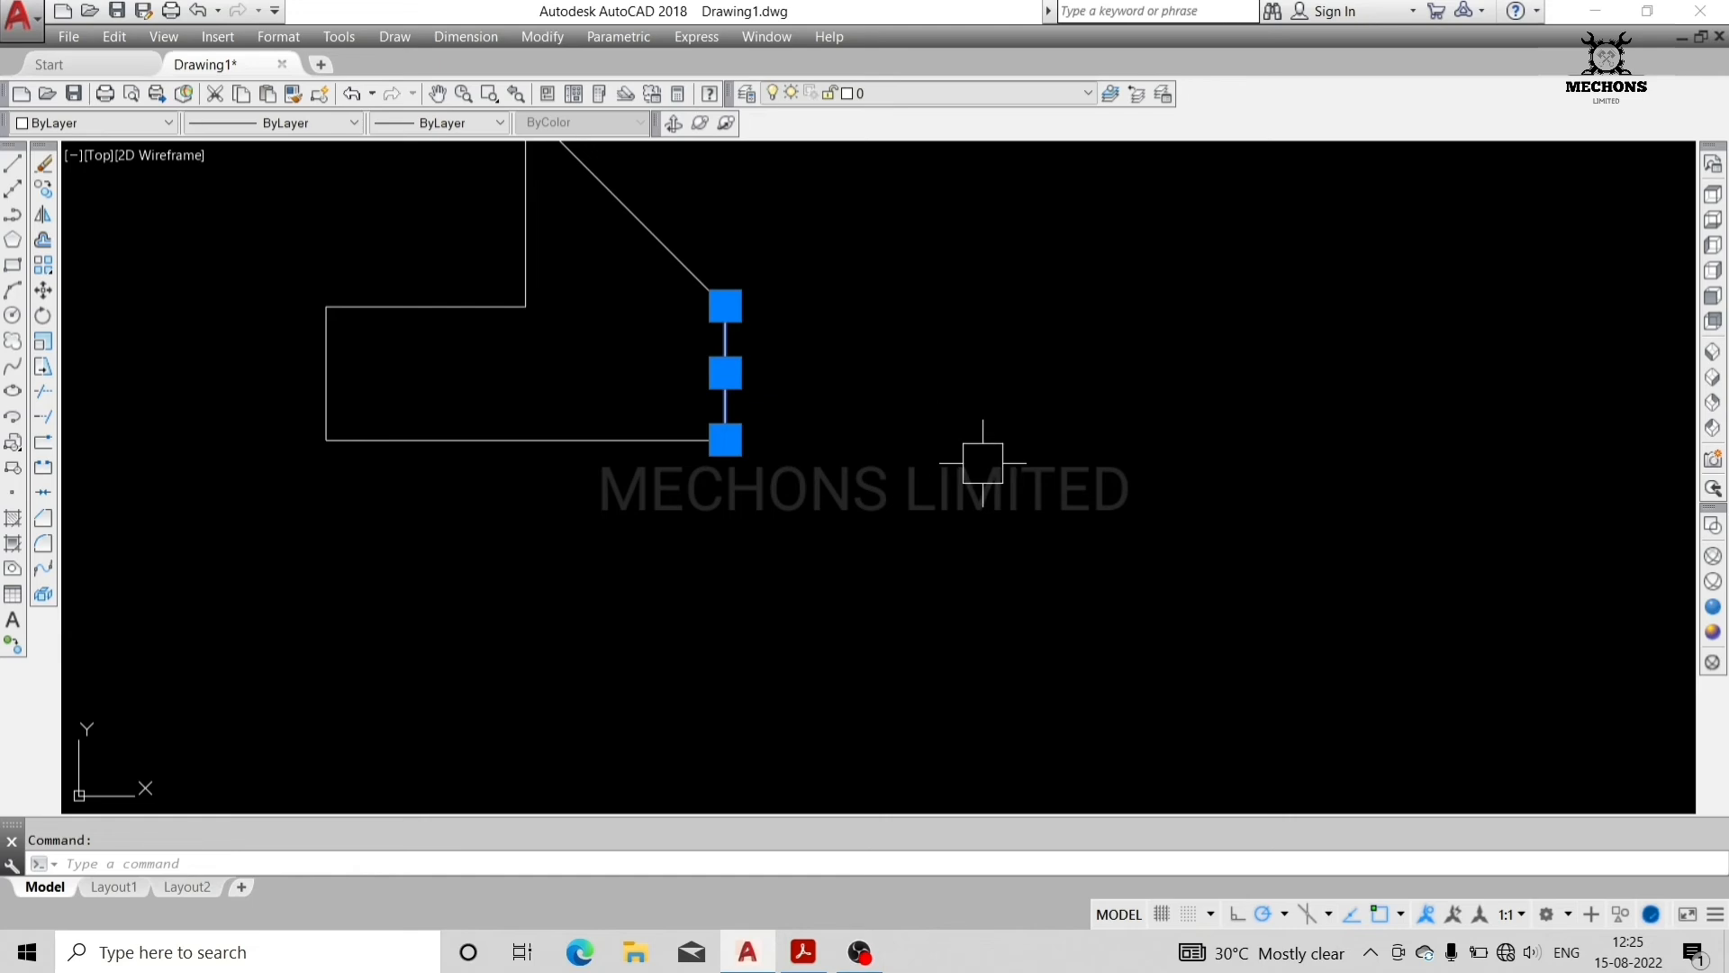
{"action": "key", "text": "Delete"}
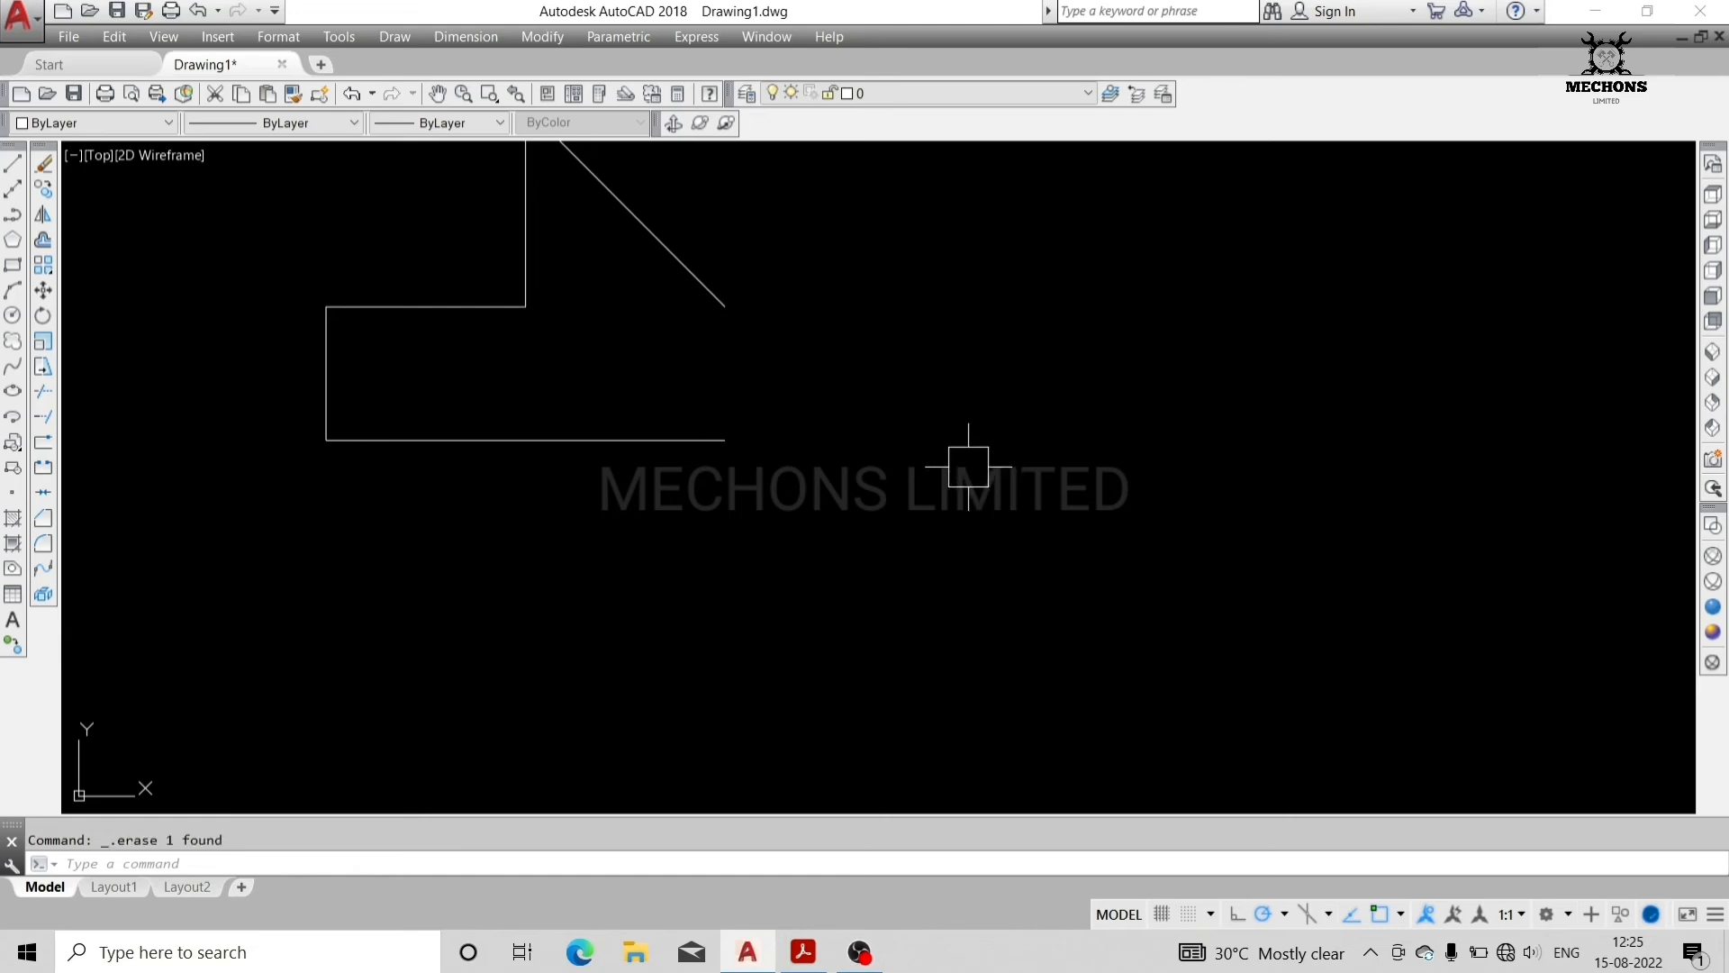
- Mirror the whole left half of the profile about a vertical line through the notch's lowest point, keeping the source objects
{"action": "scroll", "coordinate": [951, 479], "scroll_direction": "down", "scroll_amount": 1}
{"action": "mouse_move", "coordinate": [903, 562]}
{"action": "left_mouse_down"}
{"action": "mouse_move", "coordinate": [938, 289]}
{"action": "mouse_move", "coordinate": [586, 166]}
{"action": "mouse_move", "coordinate": [483, 490]}
{"action": "mouse_move", "coordinate": [491, 529]}
{"action": "left_mouse_up"}
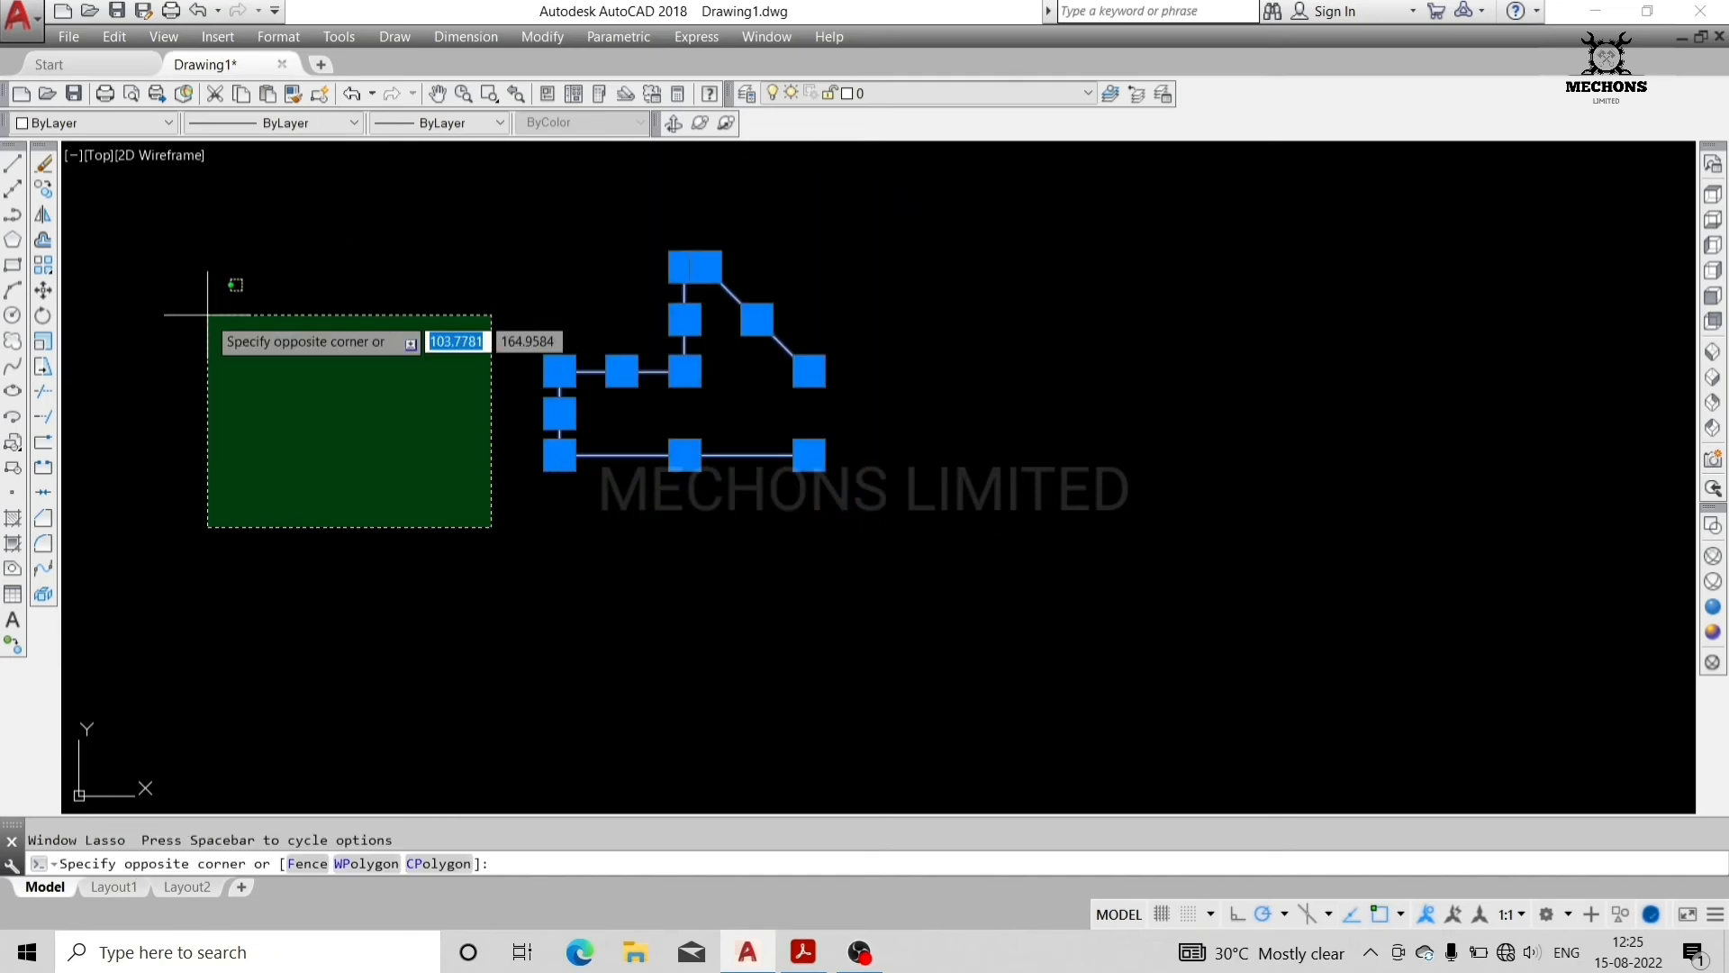
{"action": "left_click", "coordinate": [187, 293]}
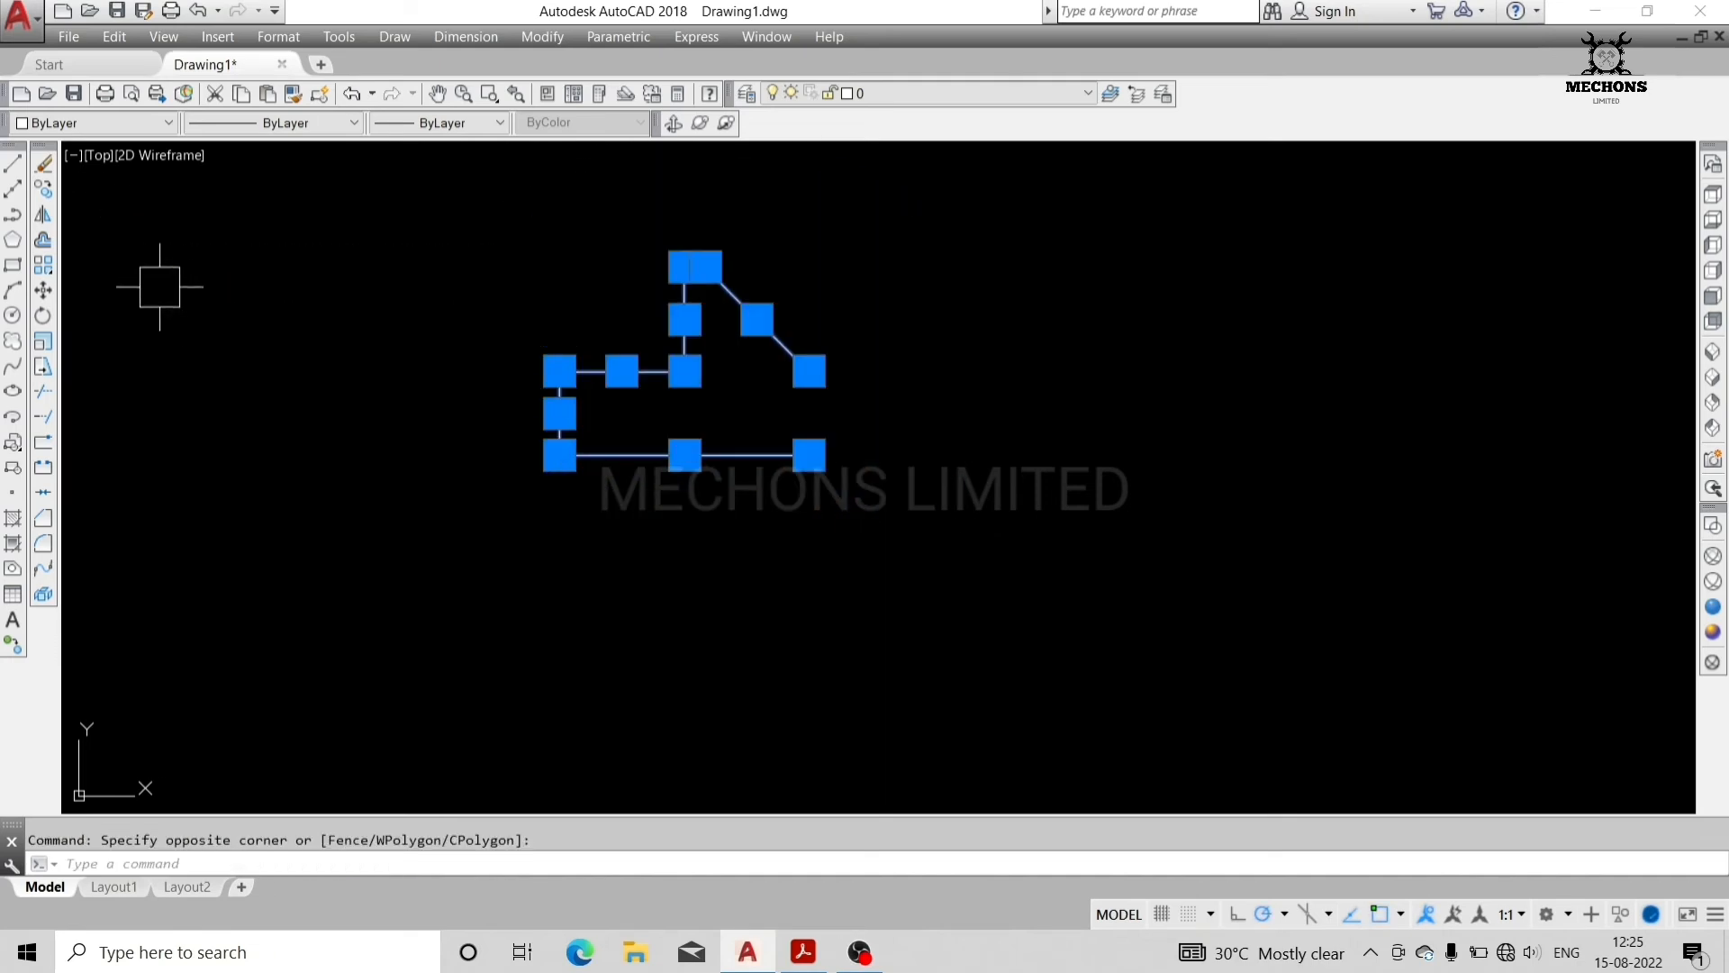
{"action": "left_click", "coordinate": [42, 220]}
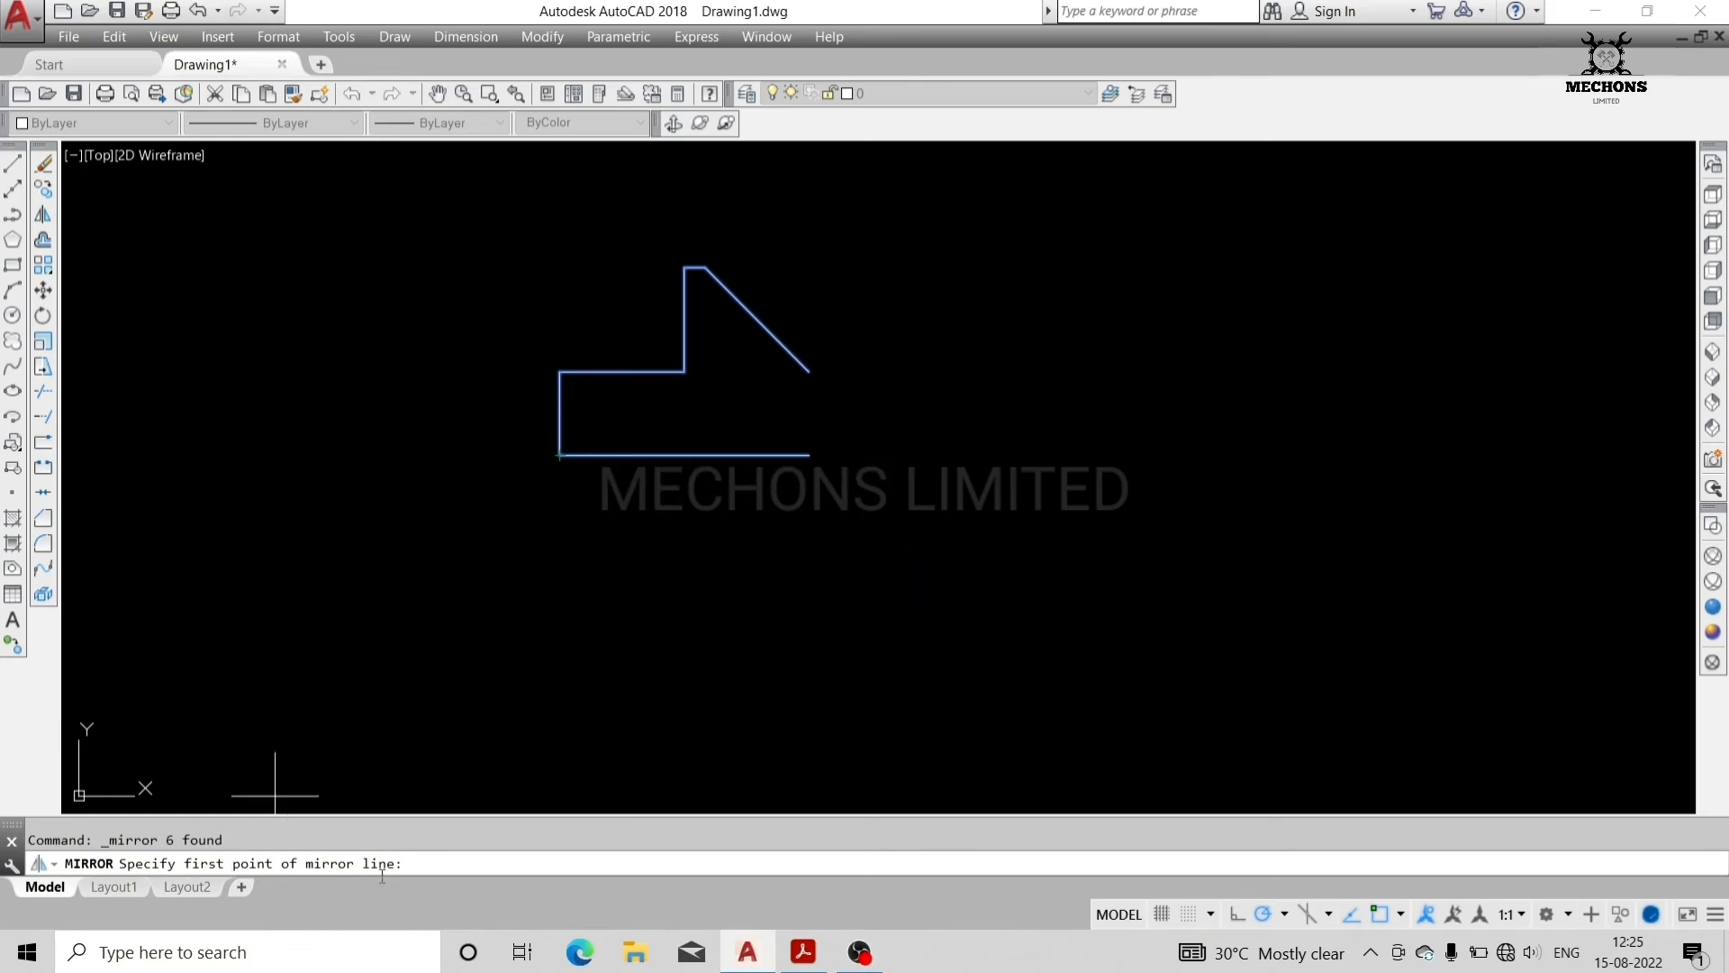
{"action": "left_click", "coordinate": [809, 369]}
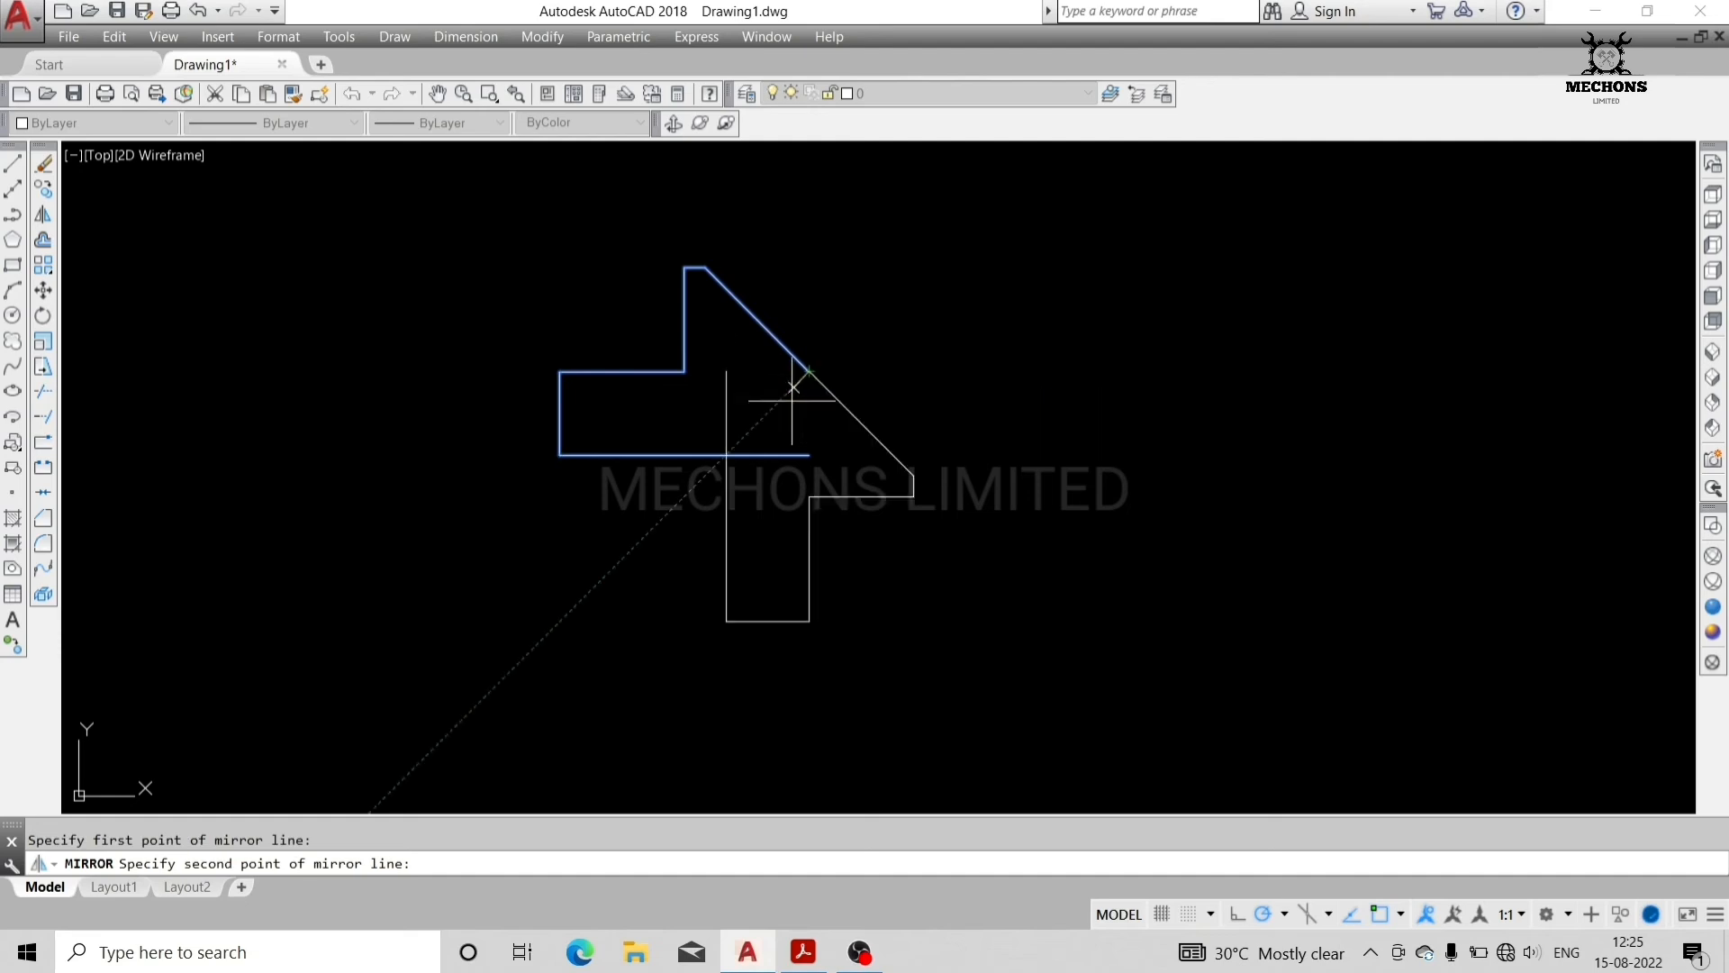
{"action": "left_click", "coordinate": [809, 576]}
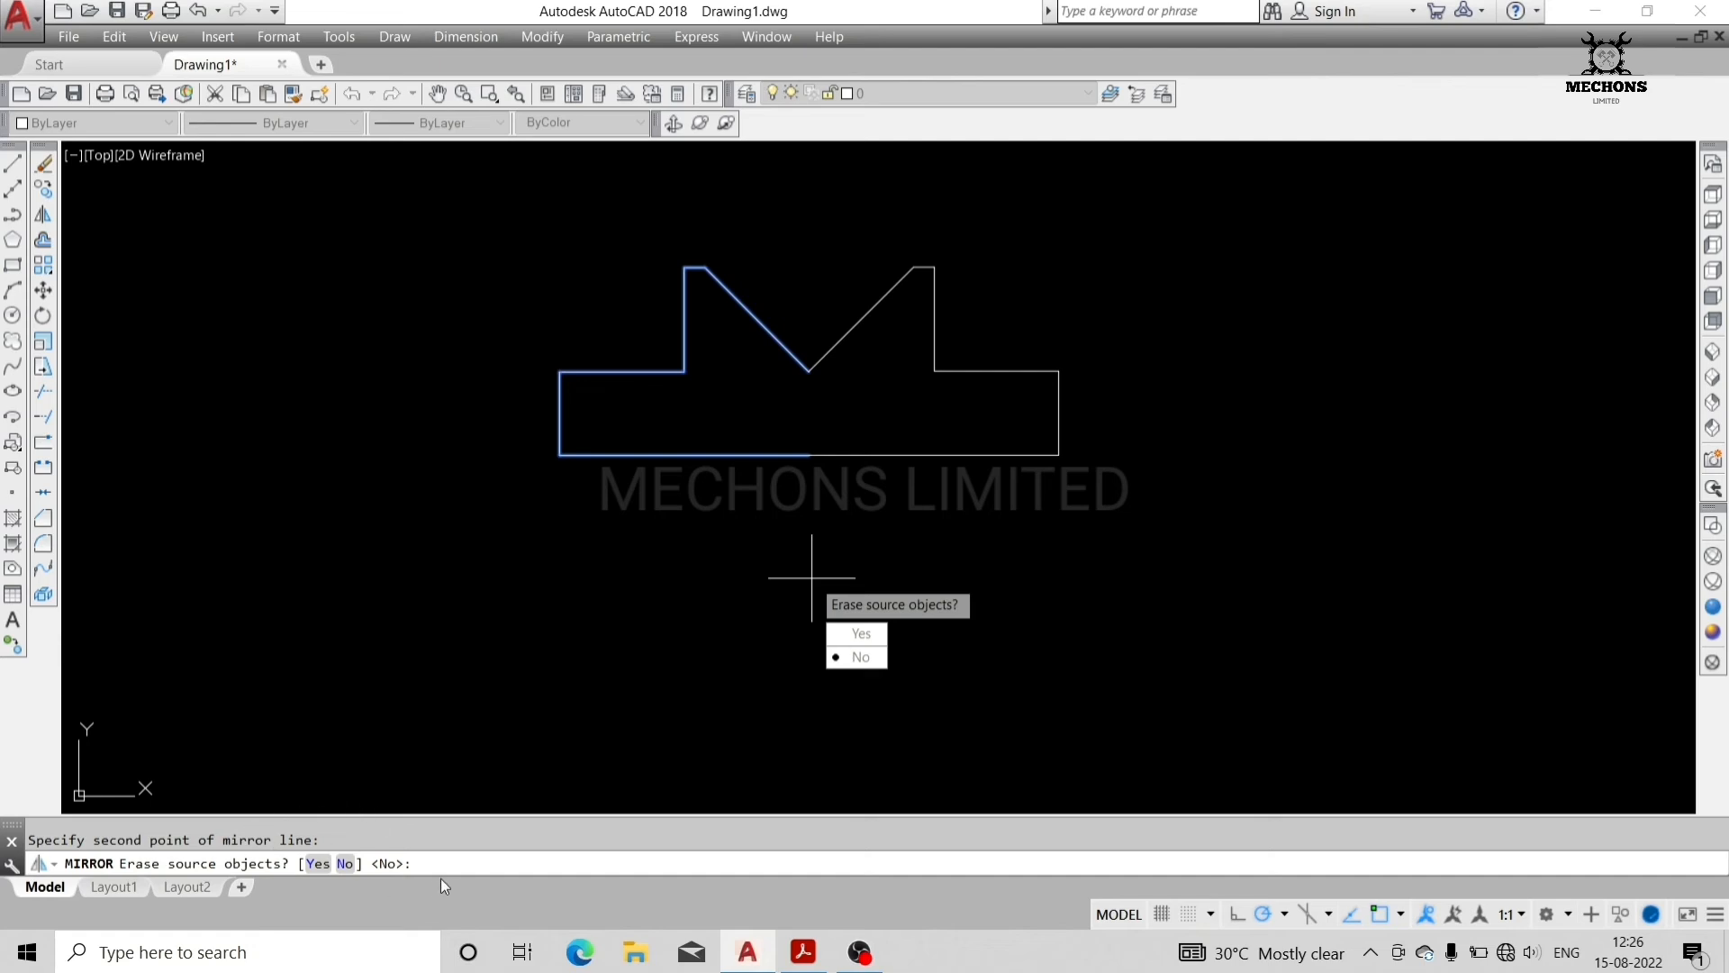
{"action": "key", "text": "Return"}
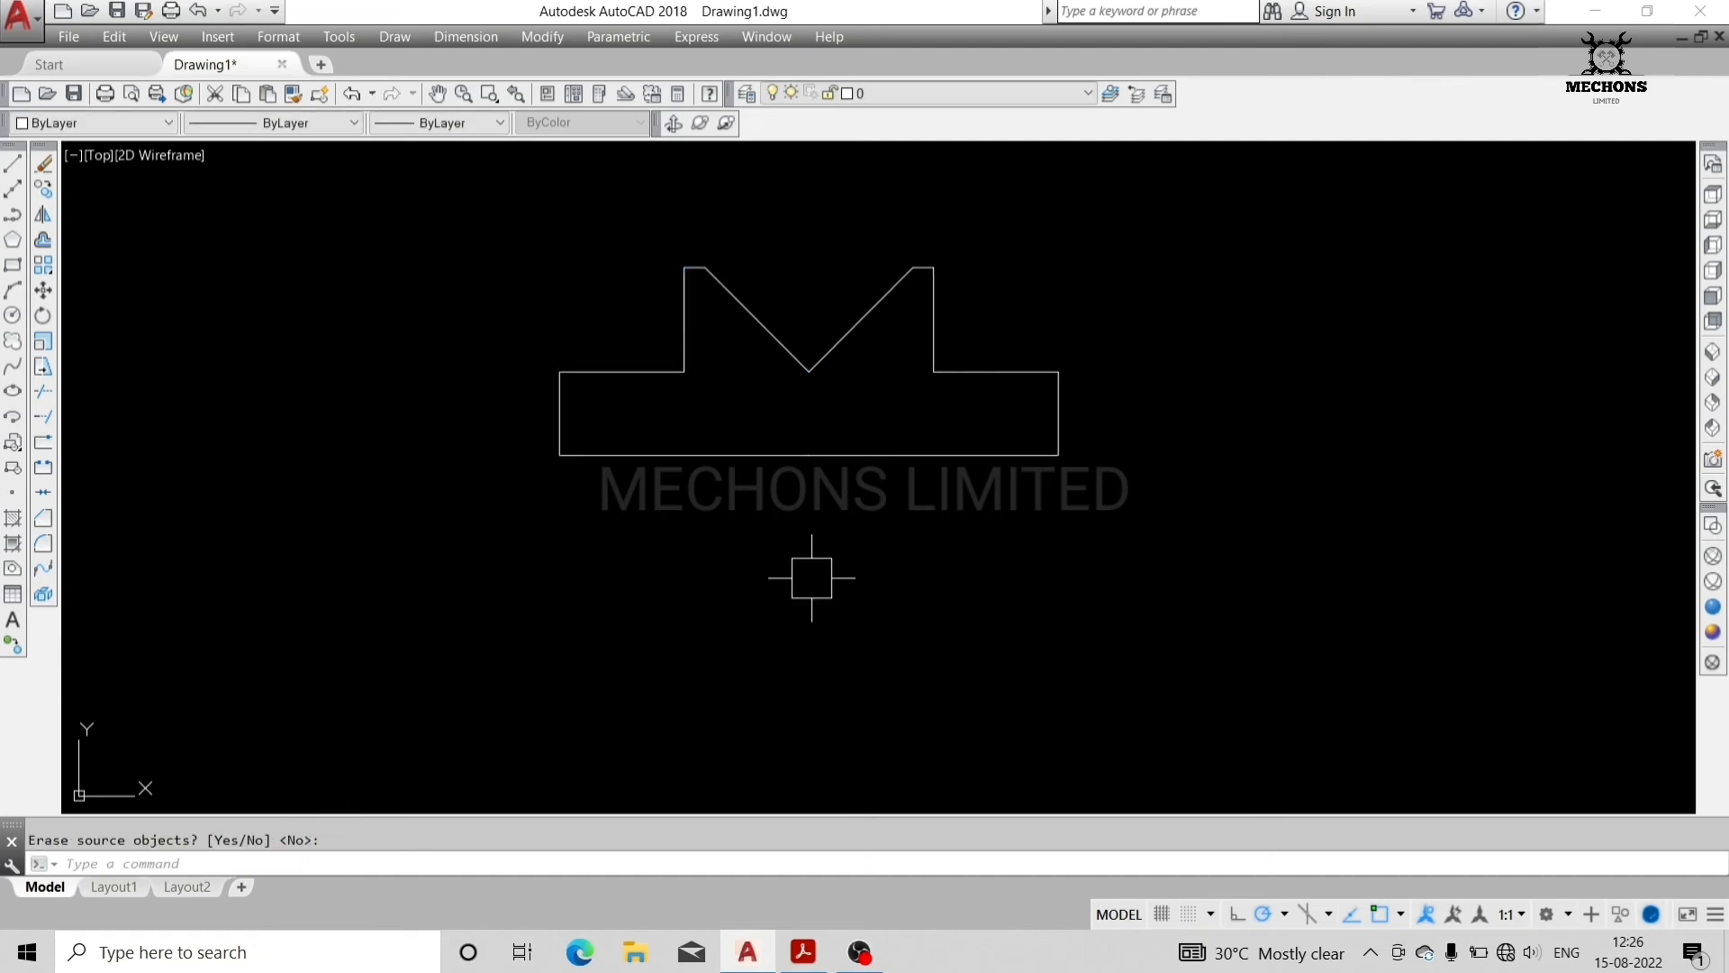
- Add an angular dimension between the two sloping notch sides, placing its arc inside the V opening
{"action": "left_click", "coordinate": [462, 36]}
{"action": "left_click", "coordinate": [488, 256]}
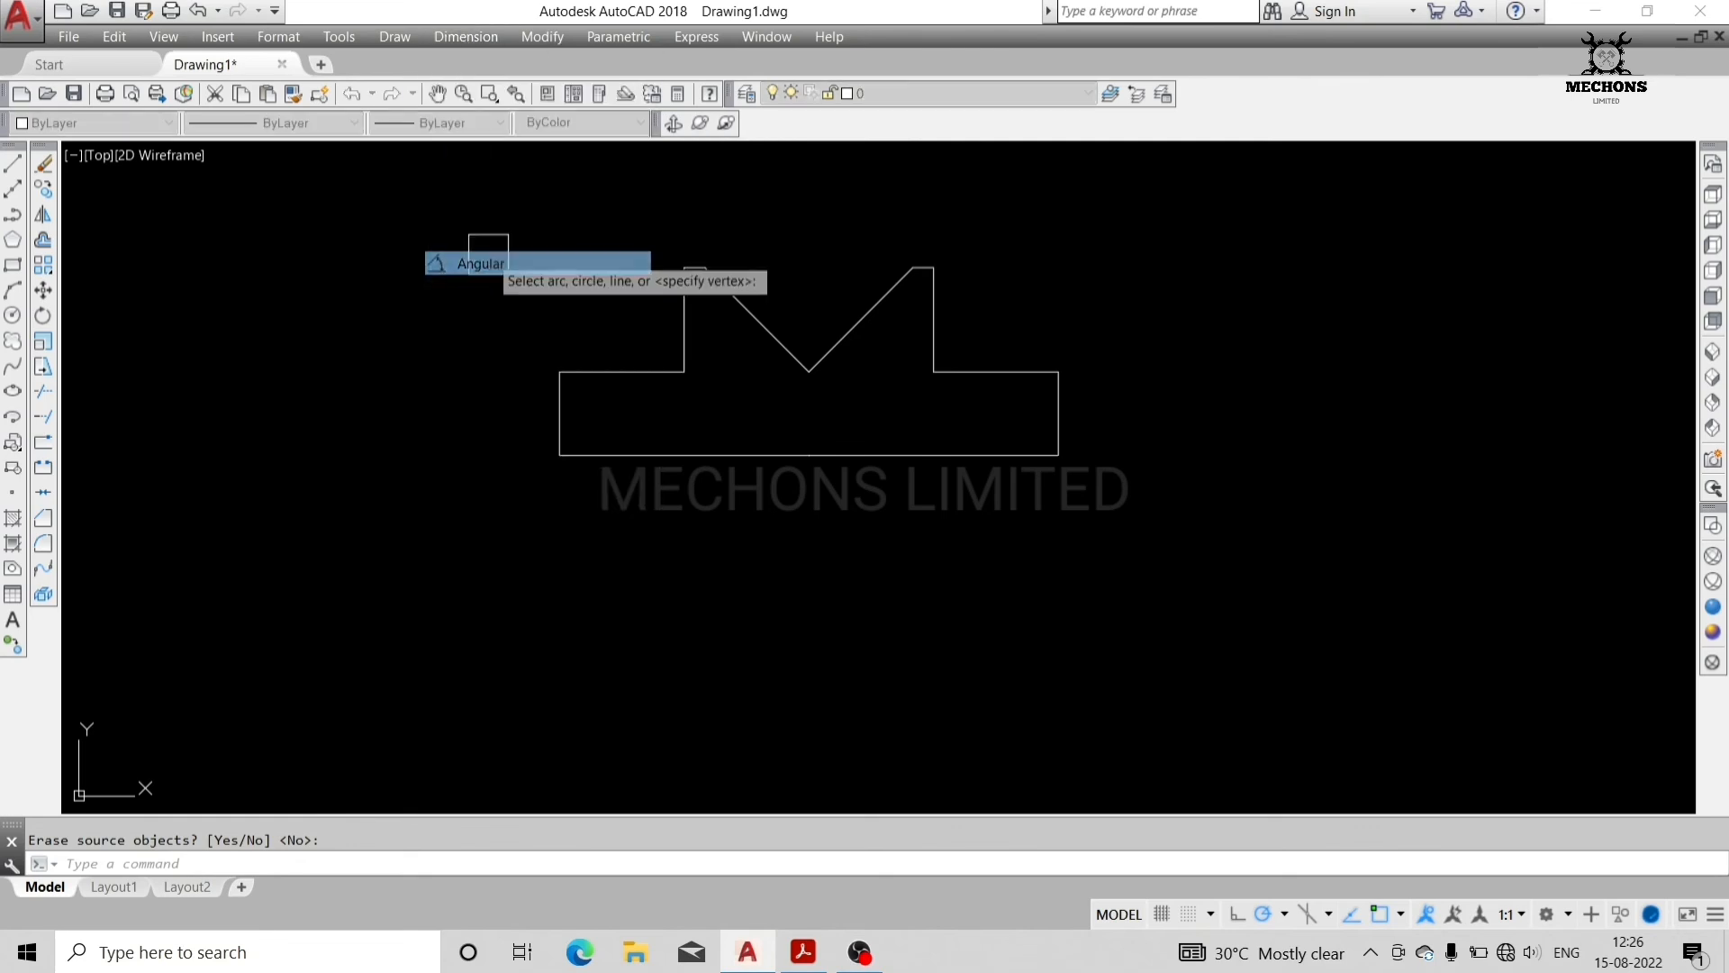
{"action": "left_click", "coordinate": [776, 339]}
{"action": "left_click", "coordinate": [854, 333]}
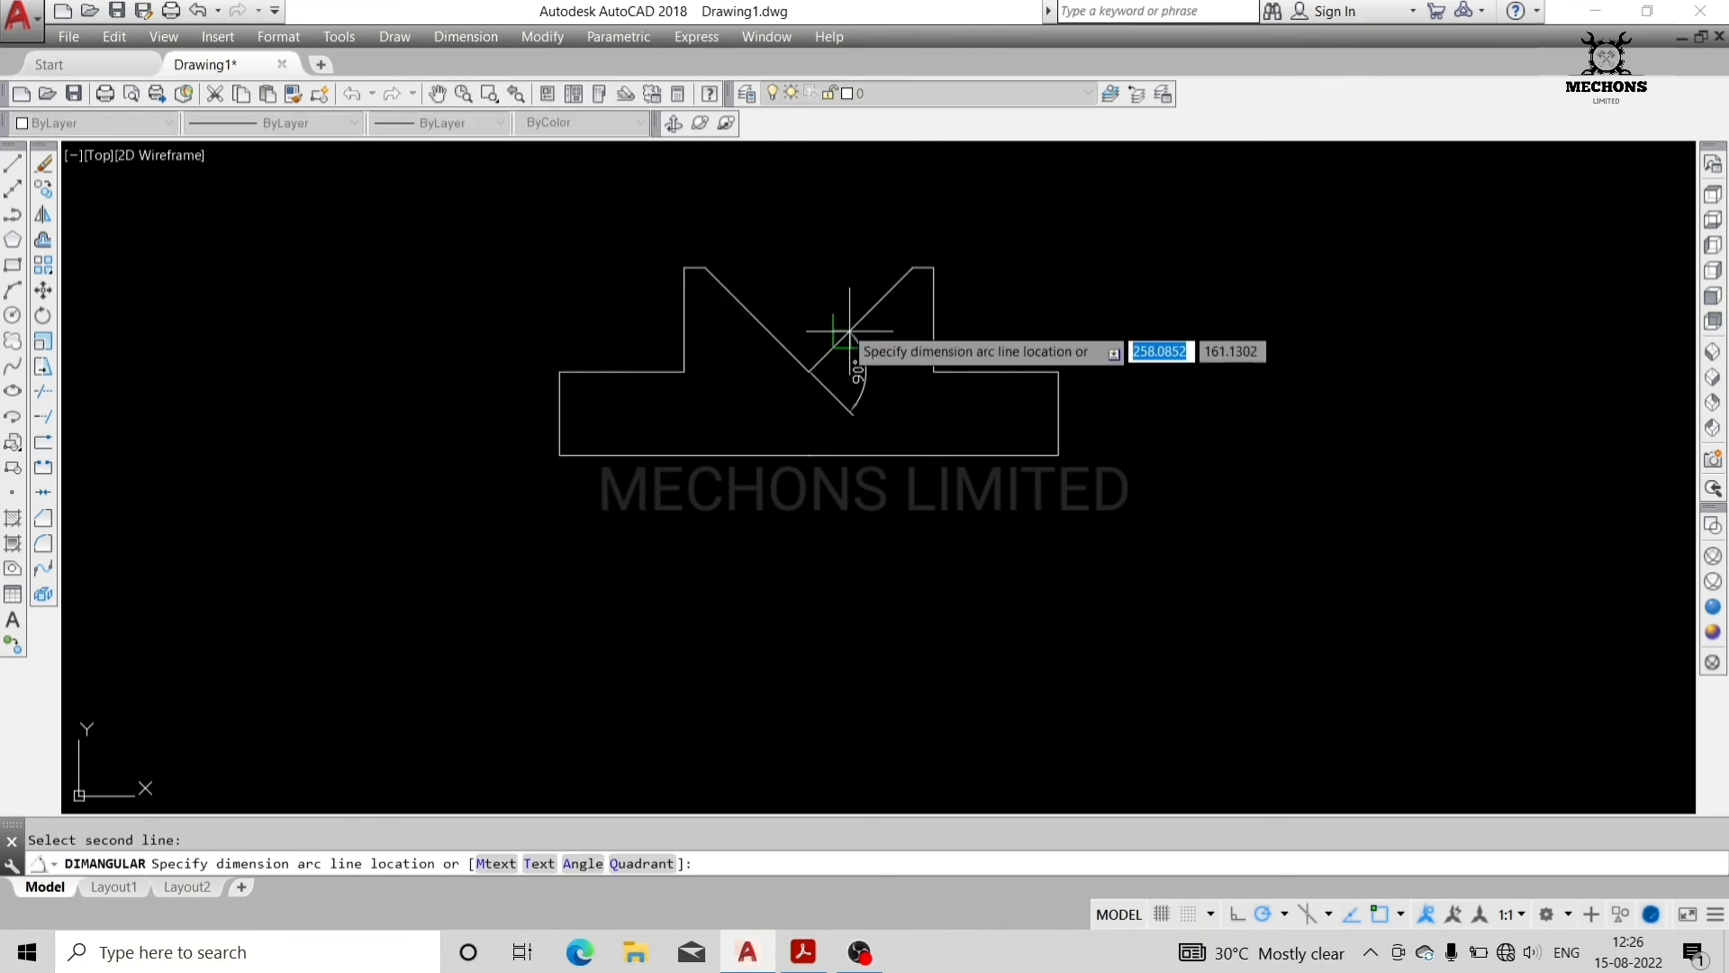
{"action": "left_click", "coordinate": [808, 275]}
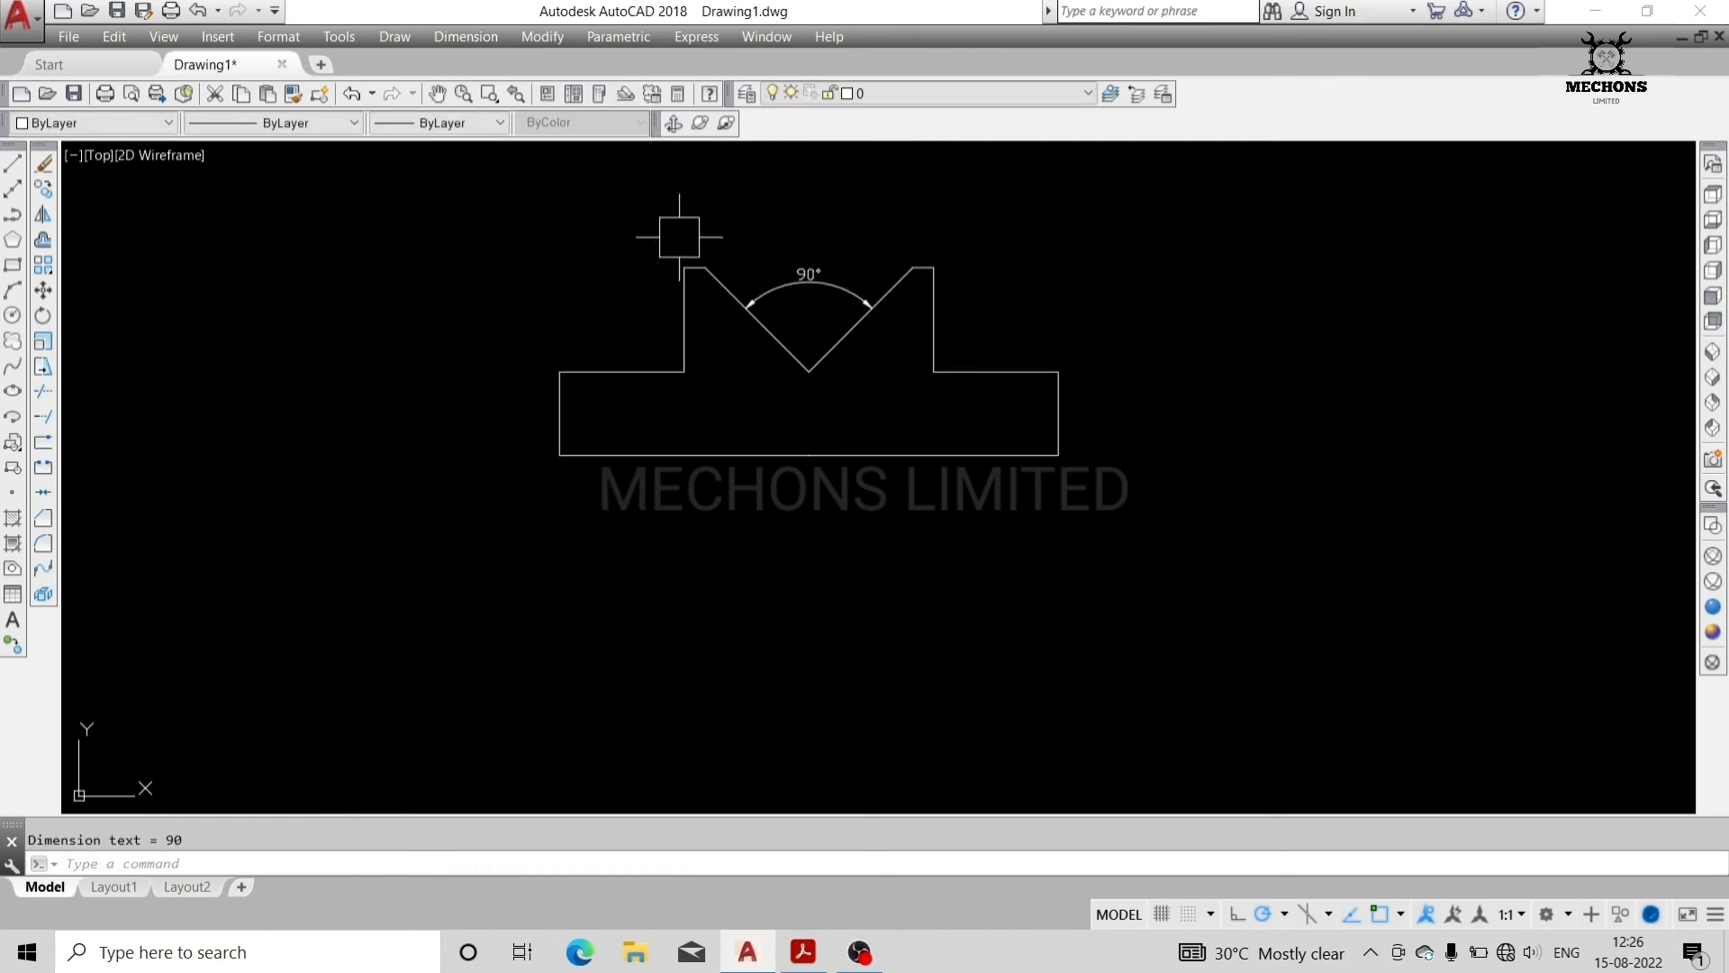
- Add horizontal linear dimensions to the short flat atop the left arm, placed above it, and to the left ledge, placed below it
{"action": "left_click", "coordinate": [477, 36]}
{"action": "left_click", "coordinate": [477, 87]}
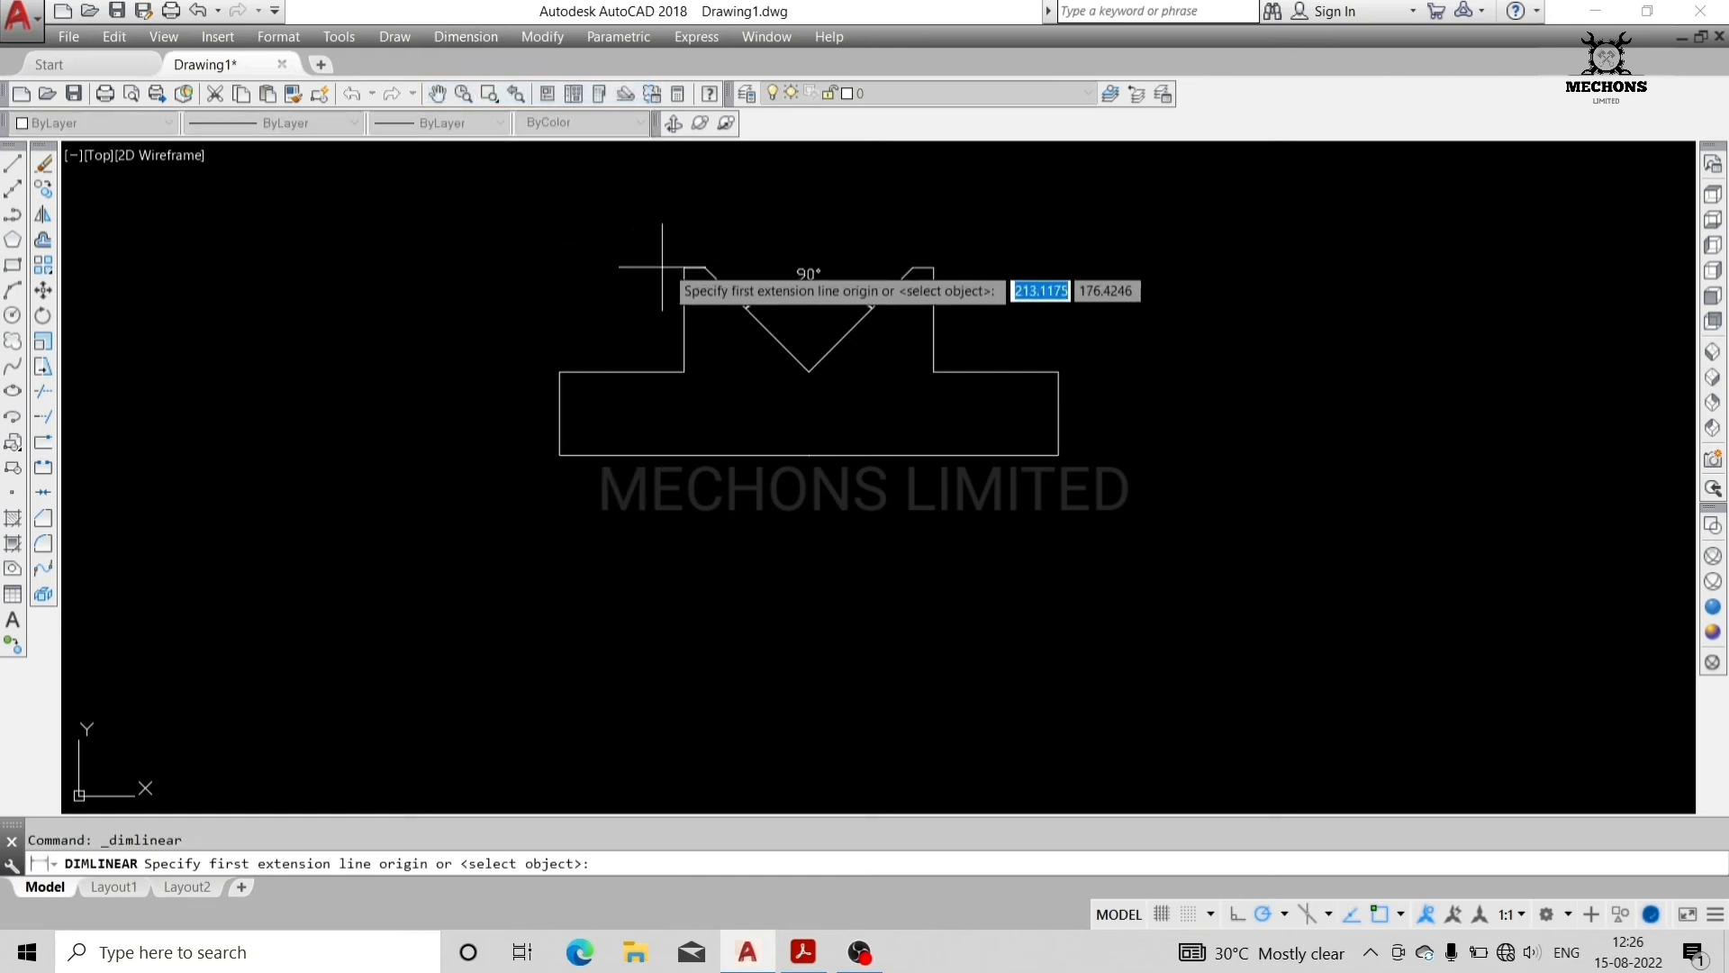
{"action": "left_click", "coordinate": [684, 268]}
{"action": "left_click", "coordinate": [706, 267]}
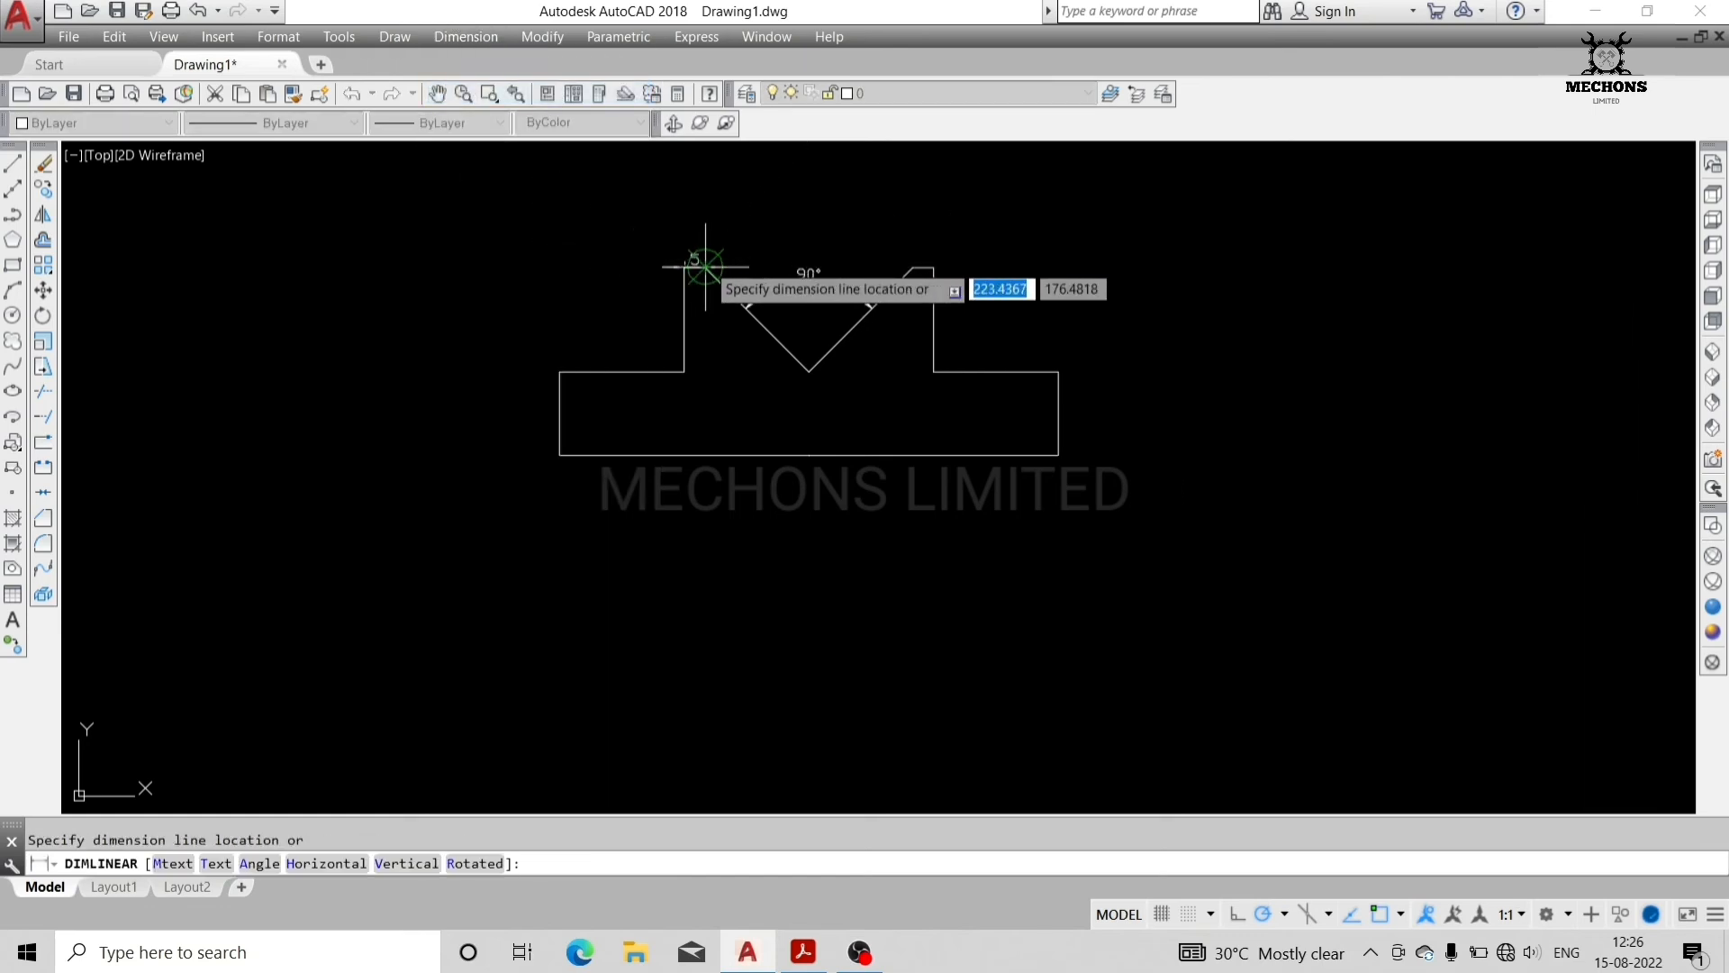
{"action": "left_click", "coordinate": [705, 236]}
{"action": "key", "text": "Return"}
{"action": "key", "text": "Return"}
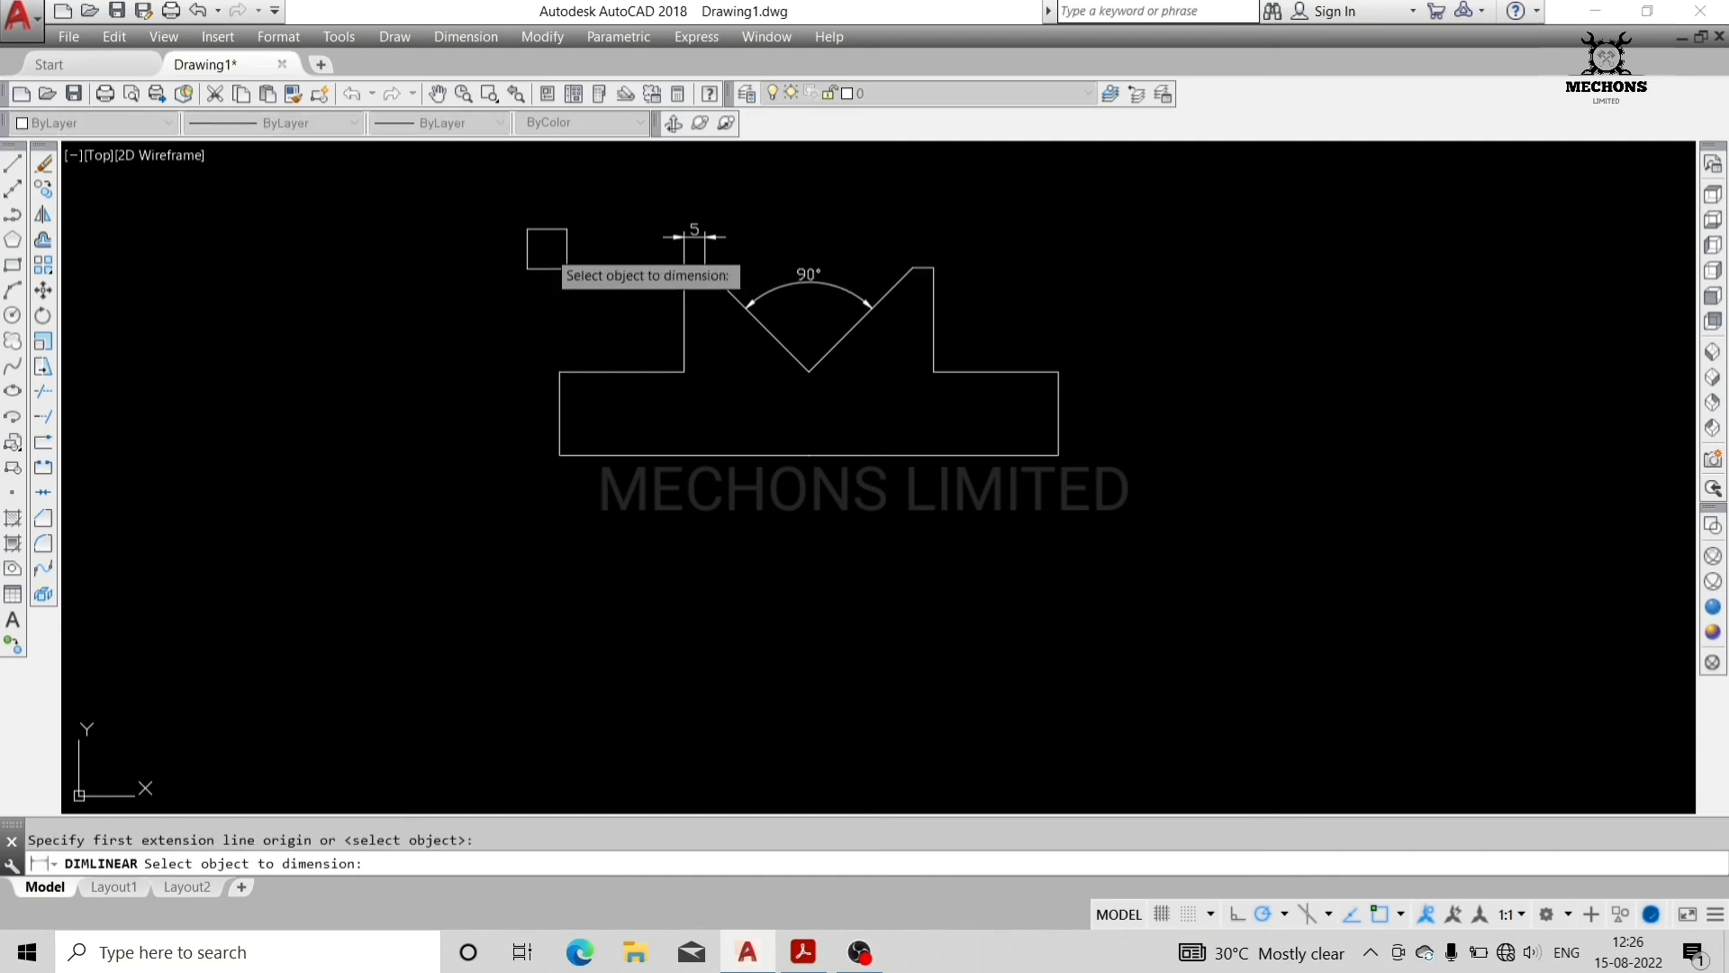
{"action": "left_click", "coordinate": [625, 371]}
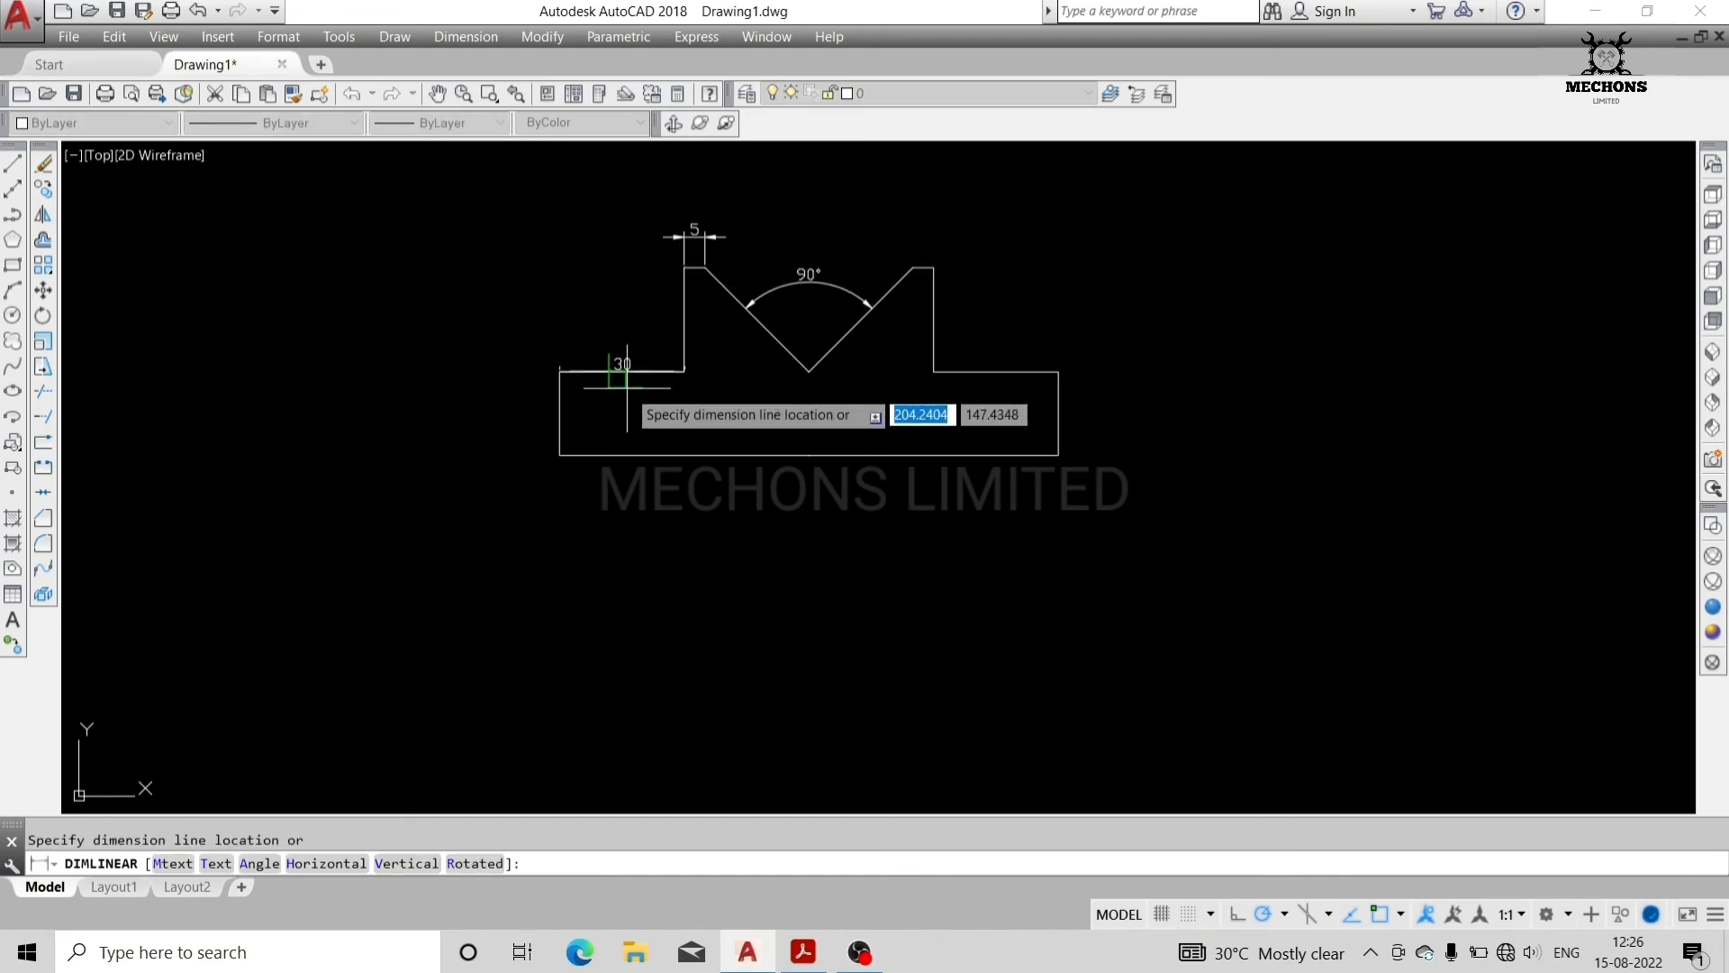
{"action": "left_click", "coordinate": [627, 404]}
- Add horizontal linear dimensions to the left and right halves of the bottom edge, placing both below the profile
{"action": "key", "text": "Return"}
{"action": "key", "text": "Return"}
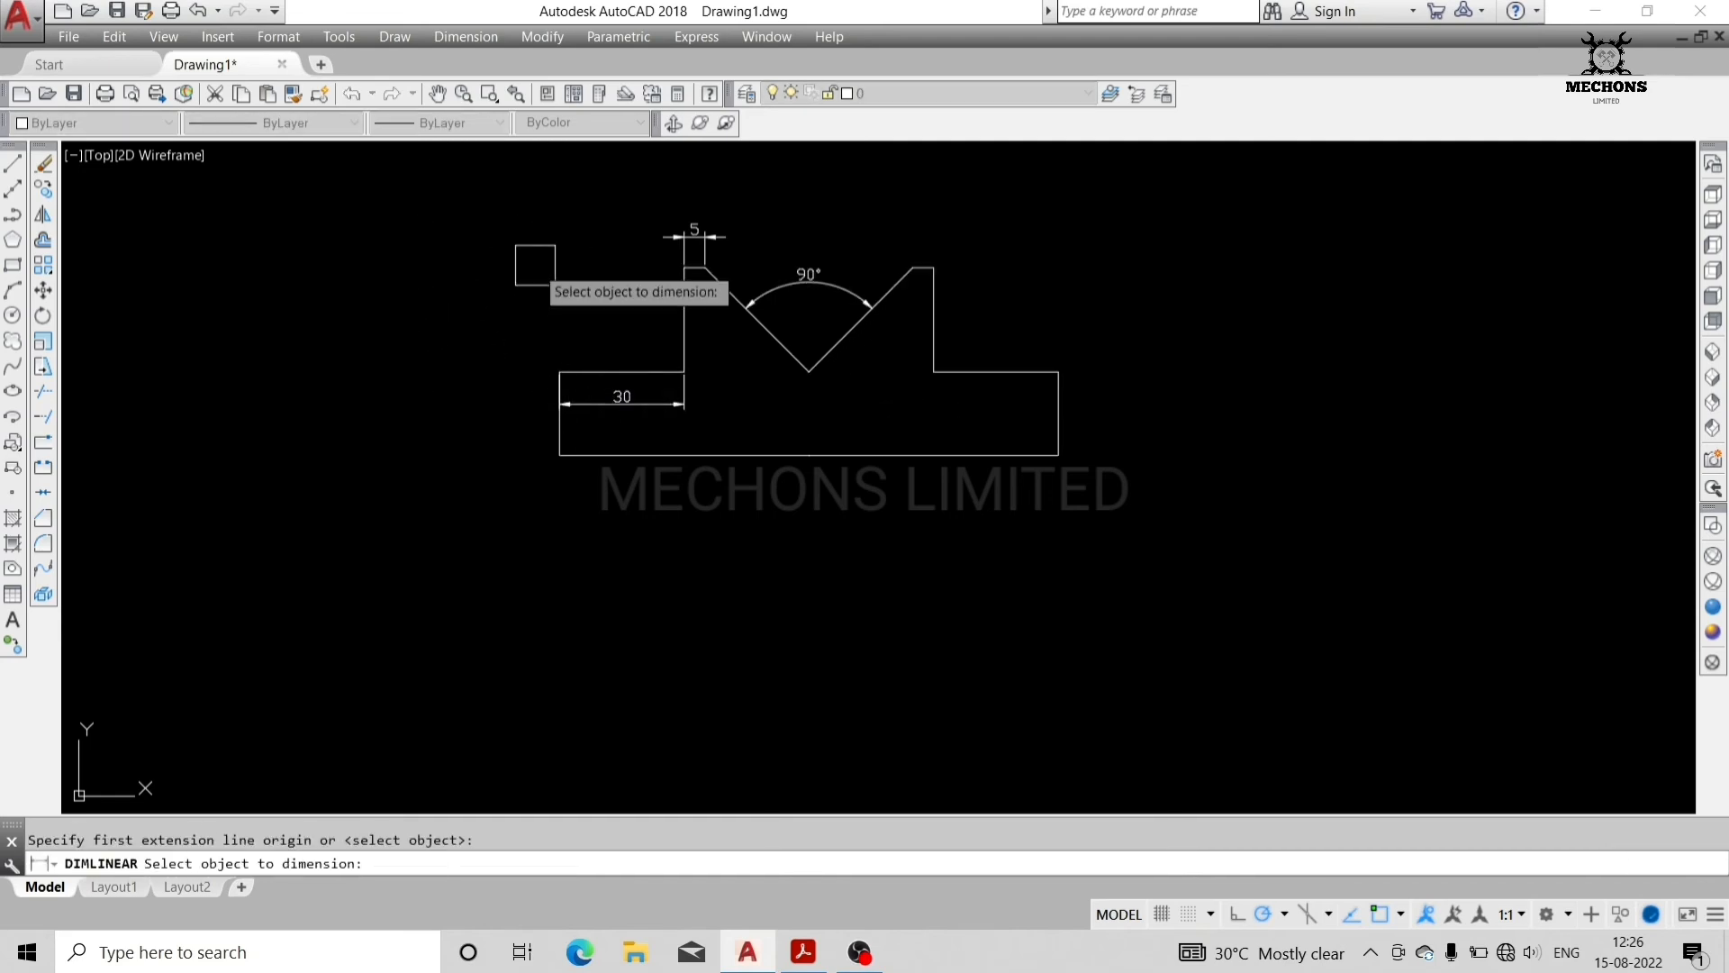
{"action": "left_click", "coordinate": [766, 454]}
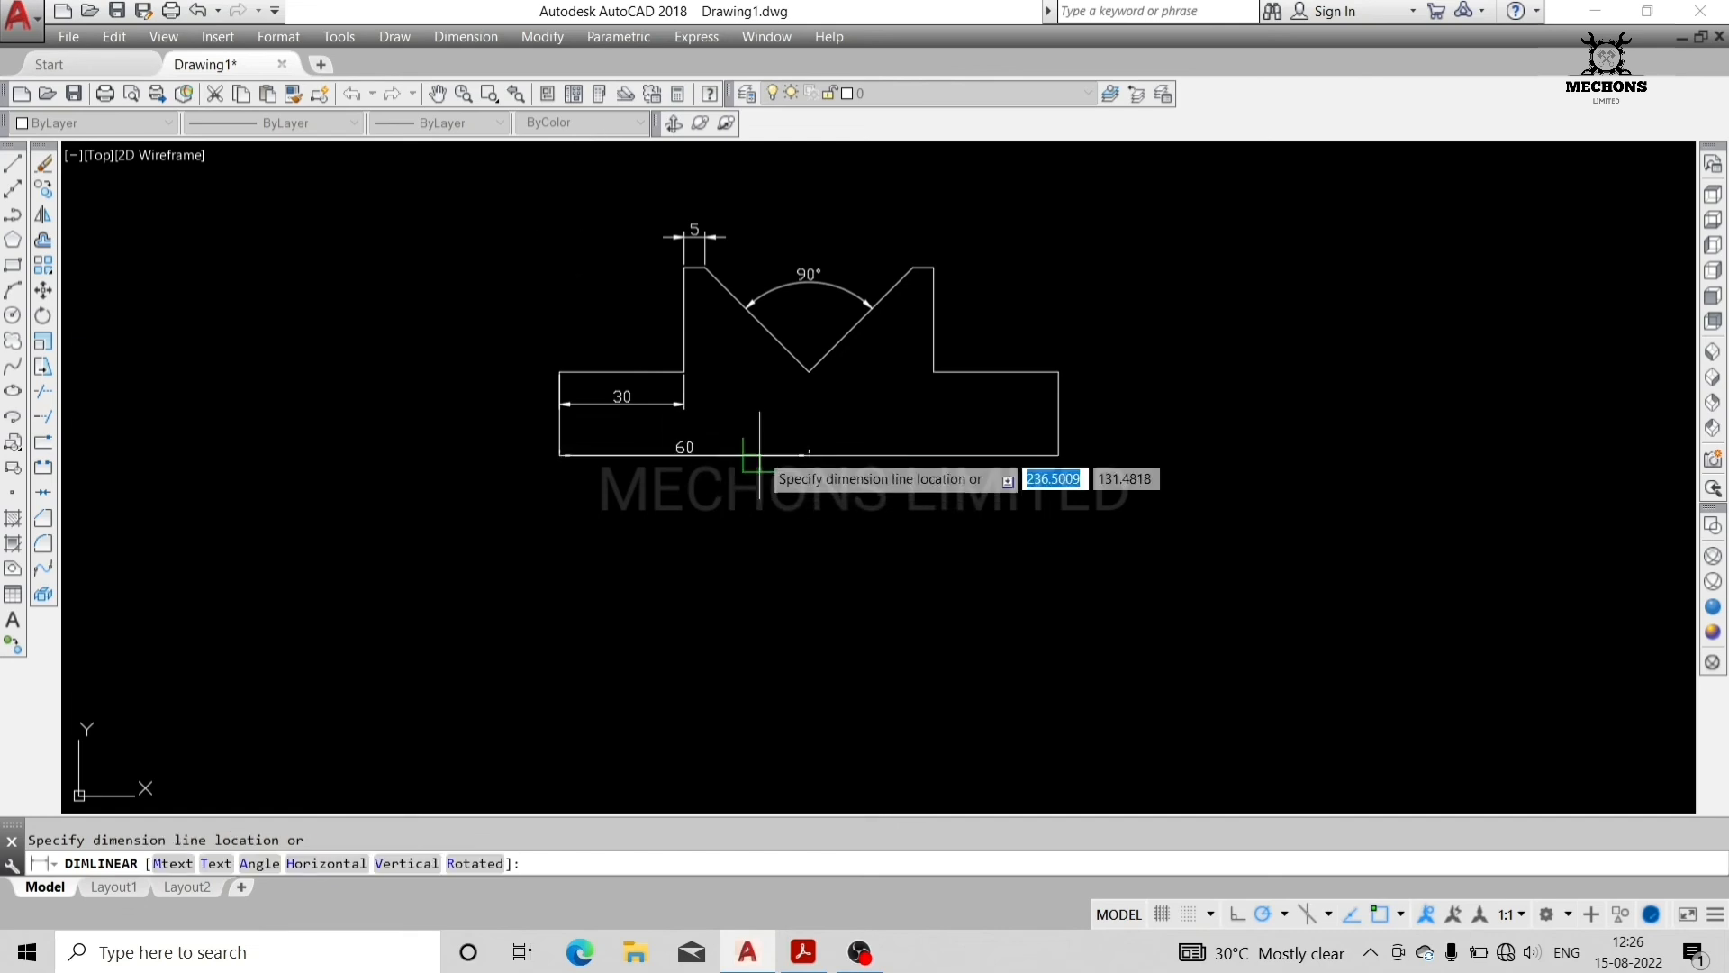
{"action": "left_click", "coordinate": [770, 526]}
{"action": "key", "text": "Return"}
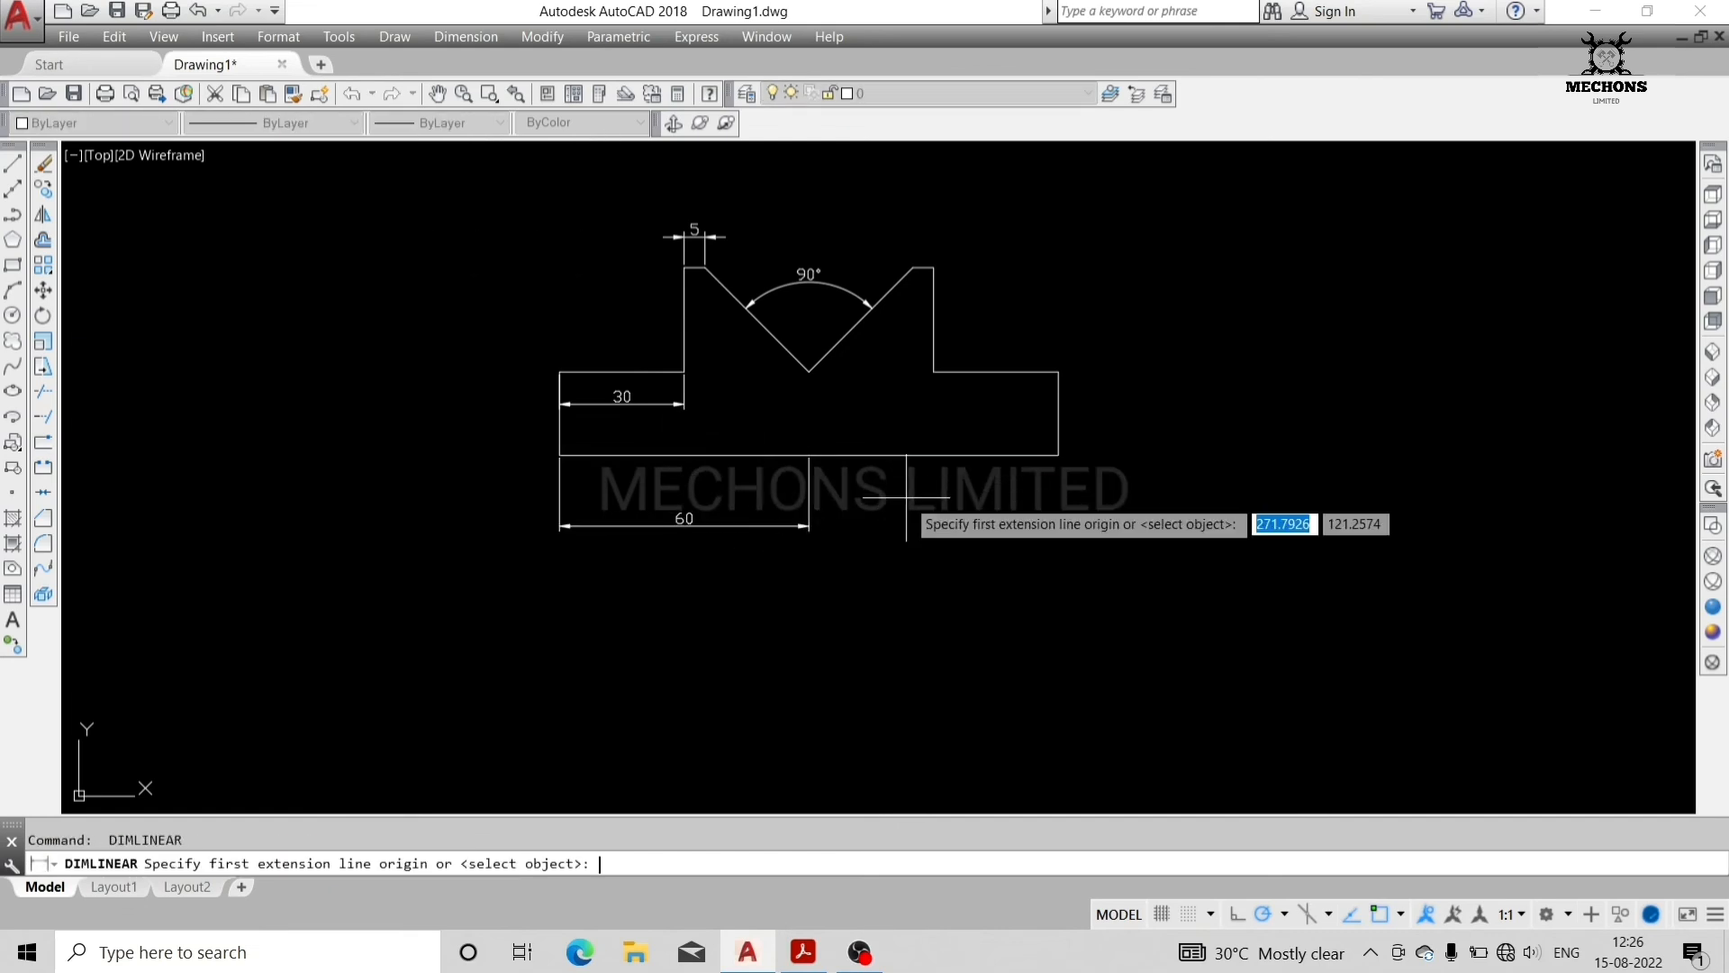
{"action": "key", "text": "Return"}
{"action": "left_click", "coordinate": [928, 455]}
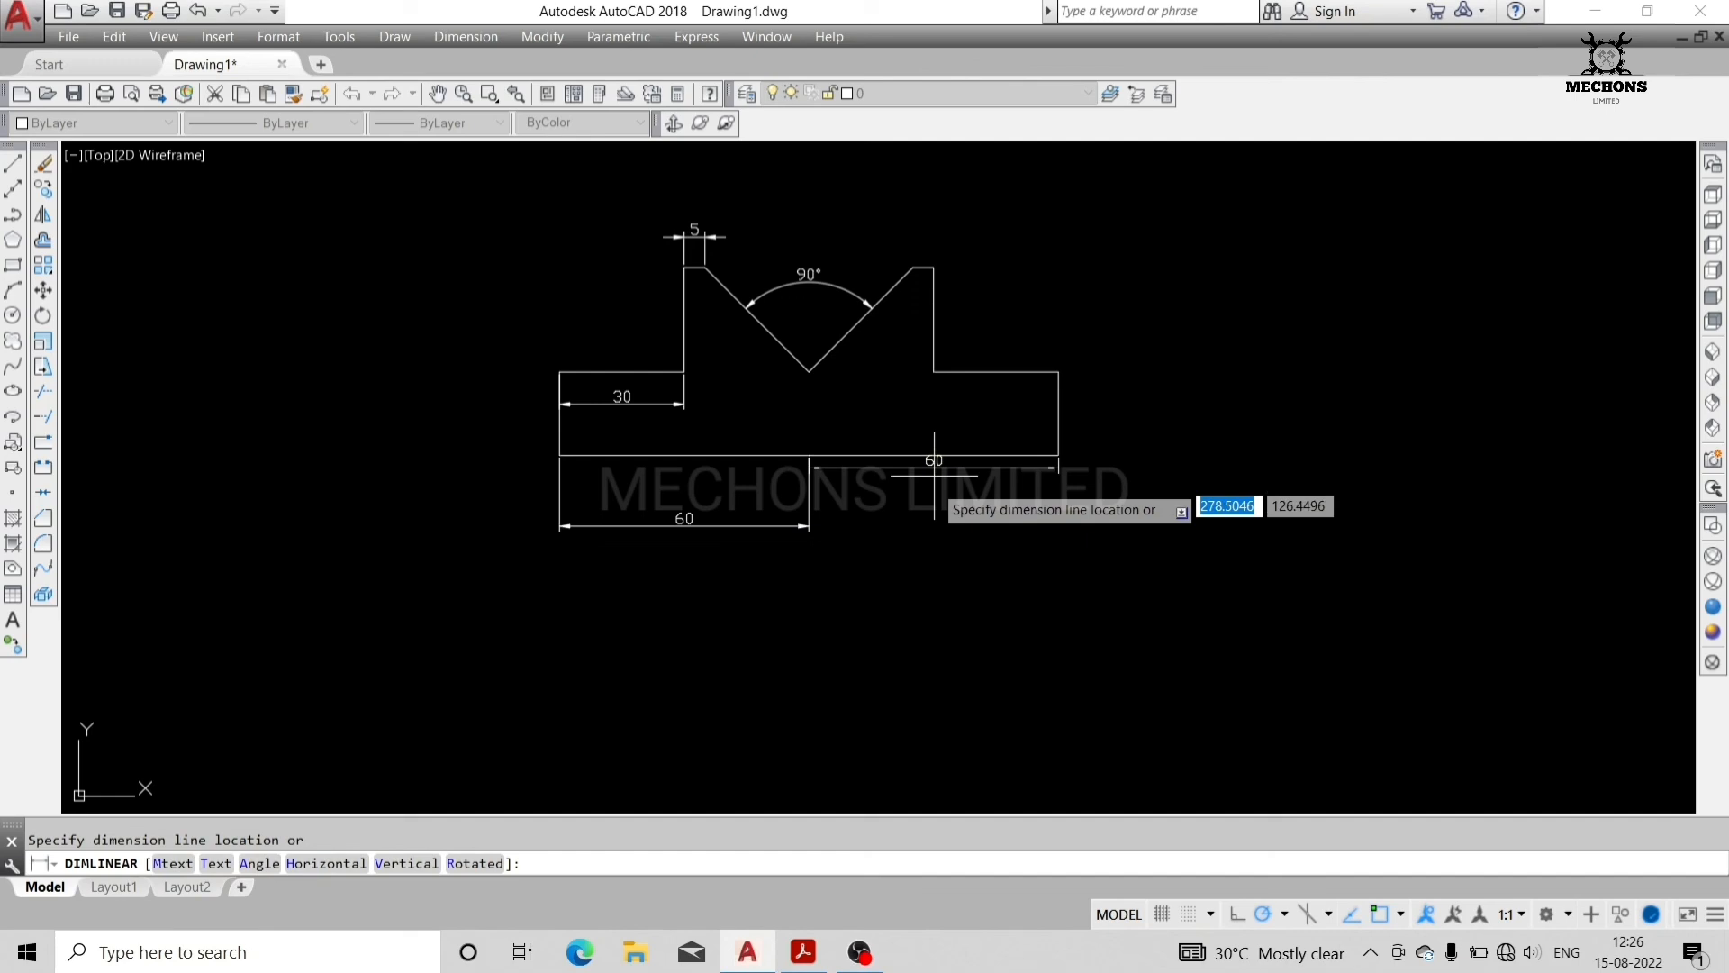
{"action": "left_click", "coordinate": [933, 518]}
- Add vertical linear dimensions to the base's right edge and the right arm's outer edge, placing both to the right of those edges
{"action": "key", "text": "Return"}
{"action": "key", "text": "Return"}
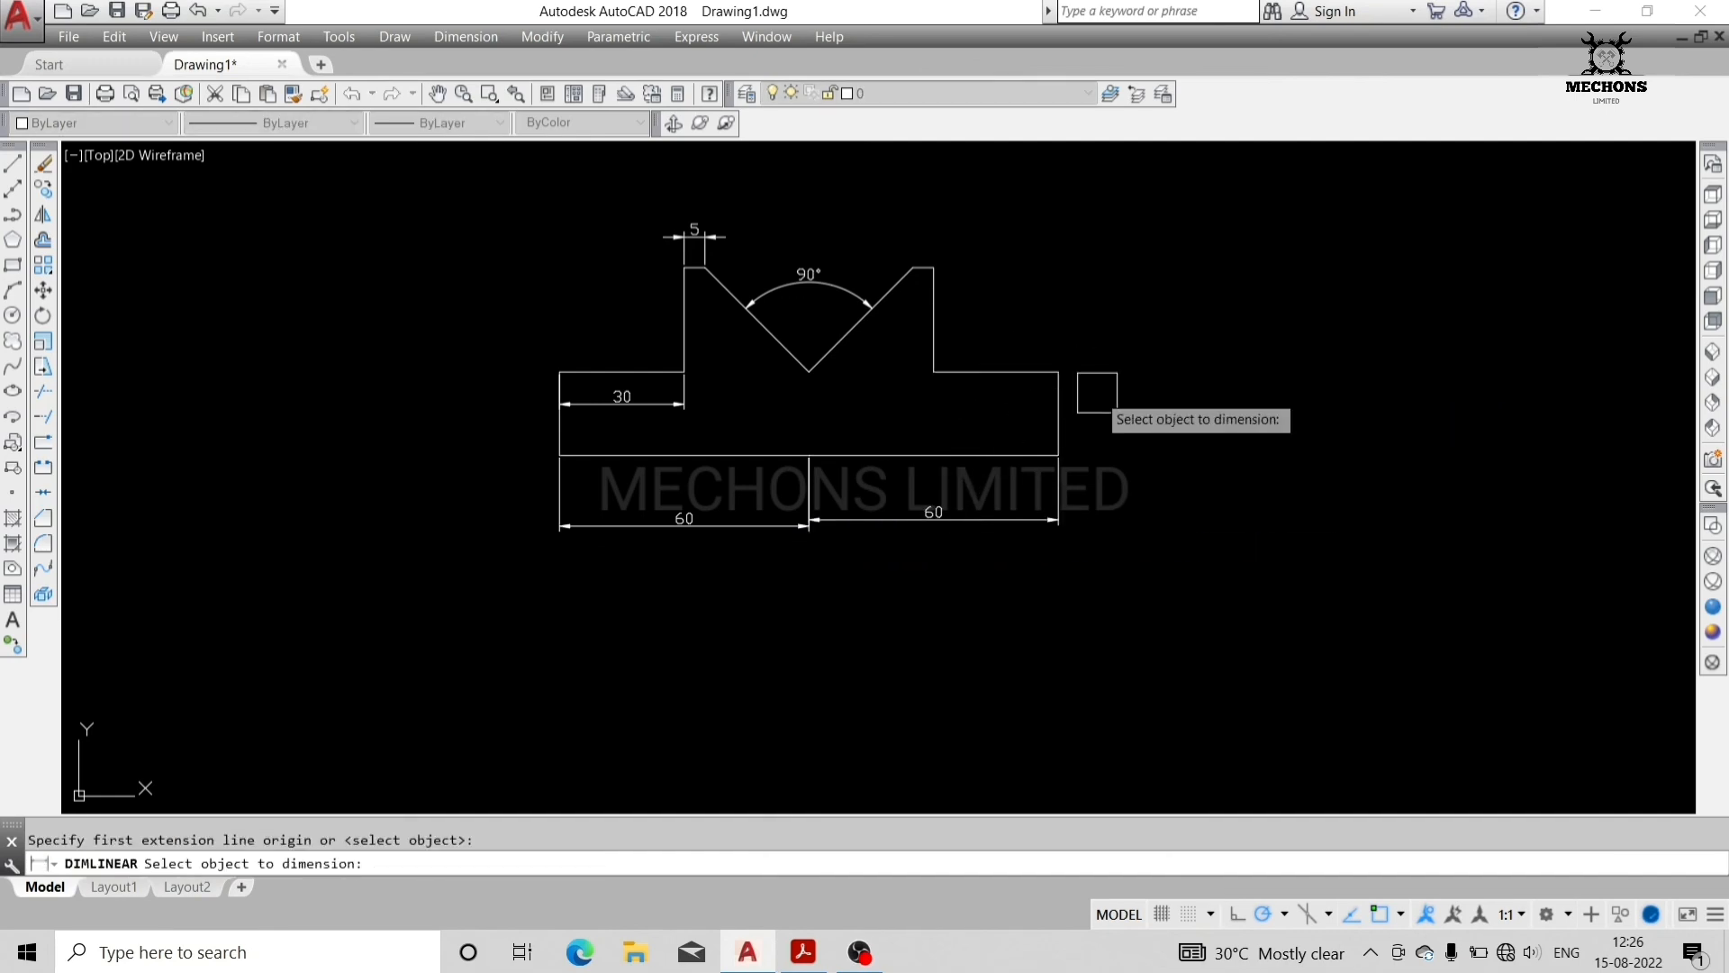
{"action": "left_click", "coordinate": [1058, 412]}
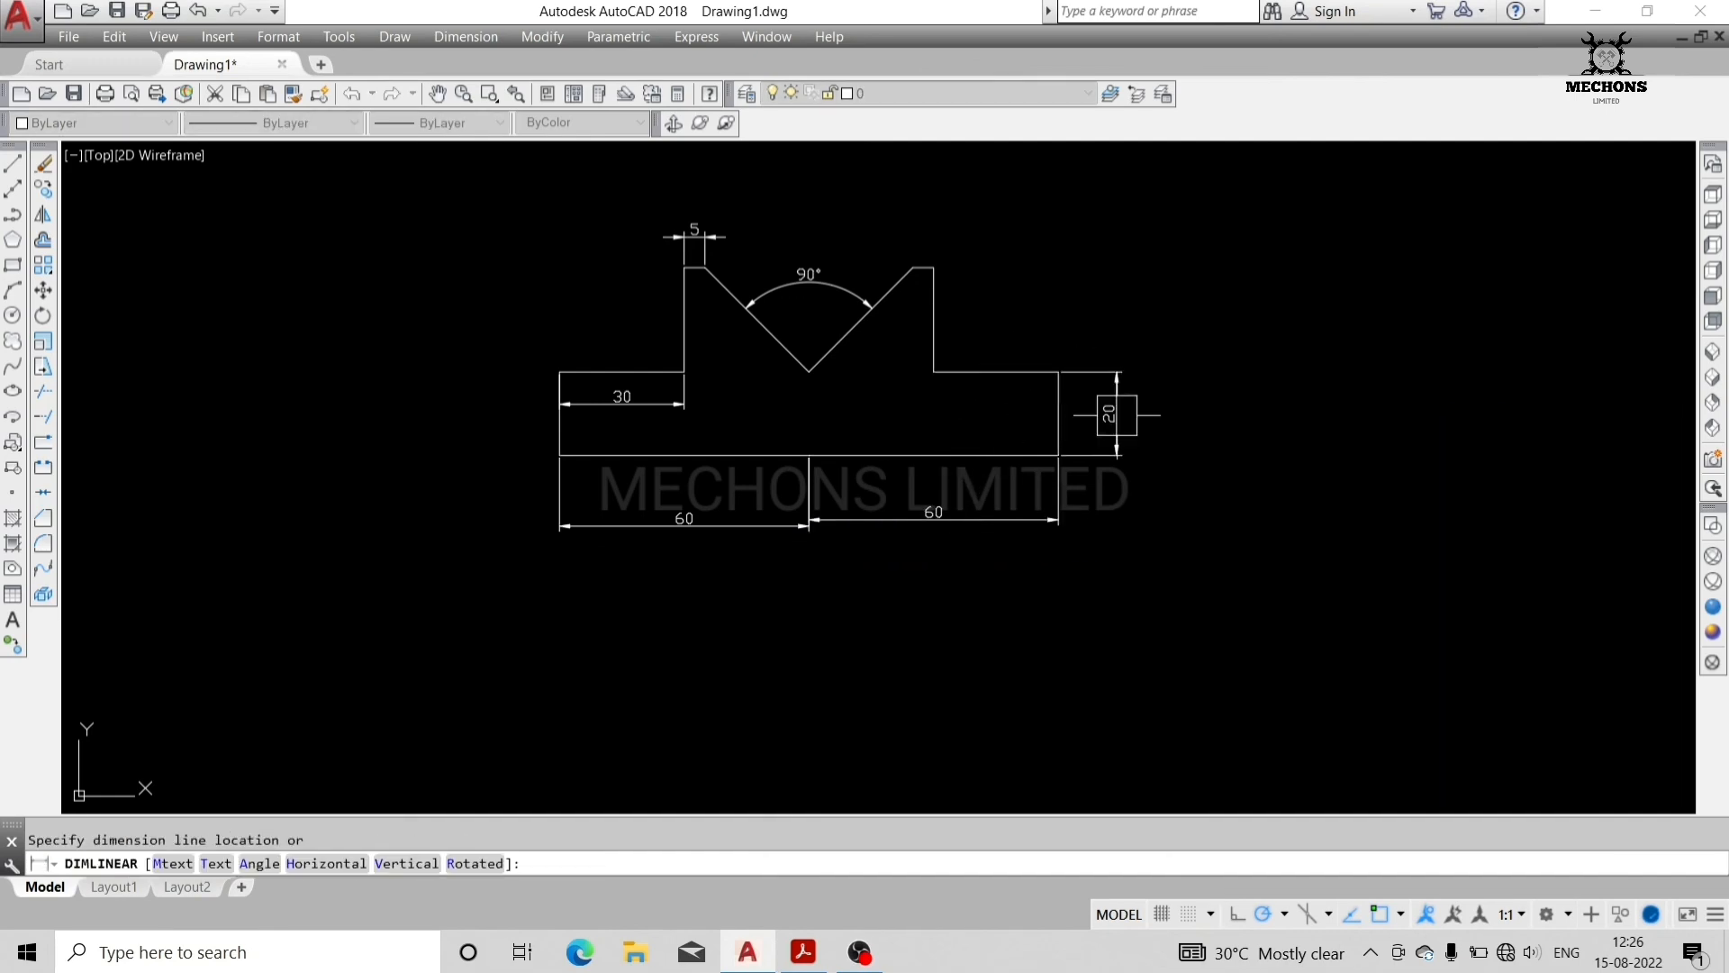
{"action": "left_click", "coordinate": [1117, 413]}
{"action": "key", "text": "Return"}
{"action": "key", "text": "Return"}
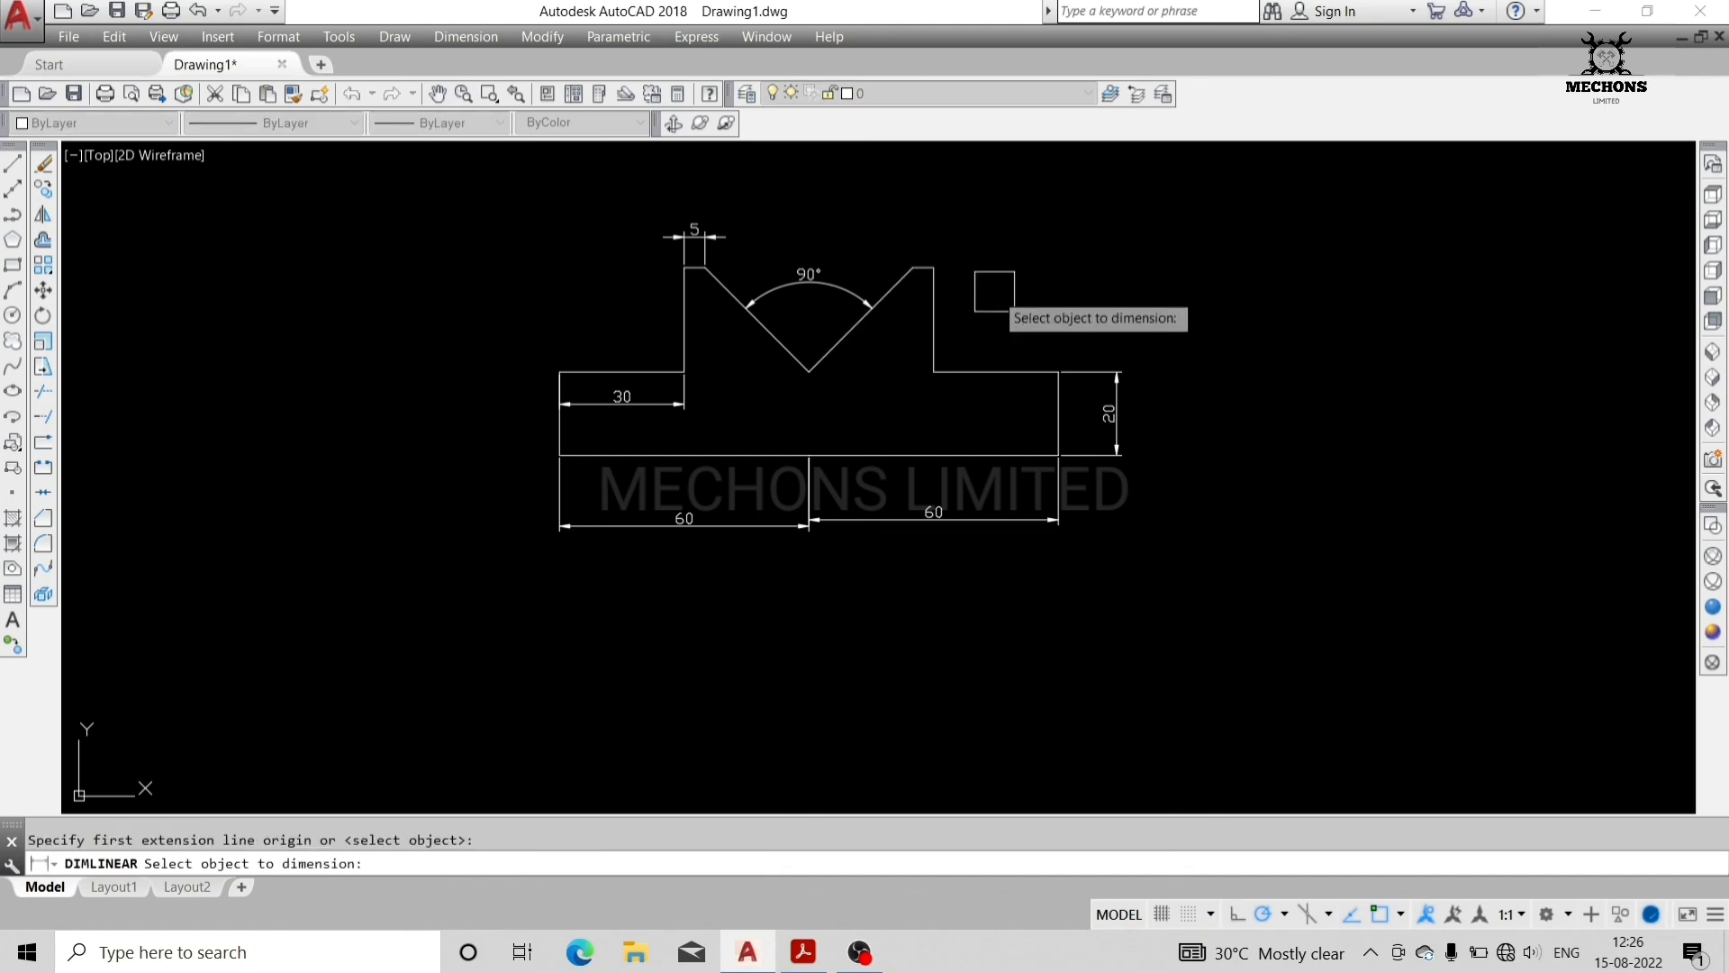
{"action": "left_click", "coordinate": [937, 311]}
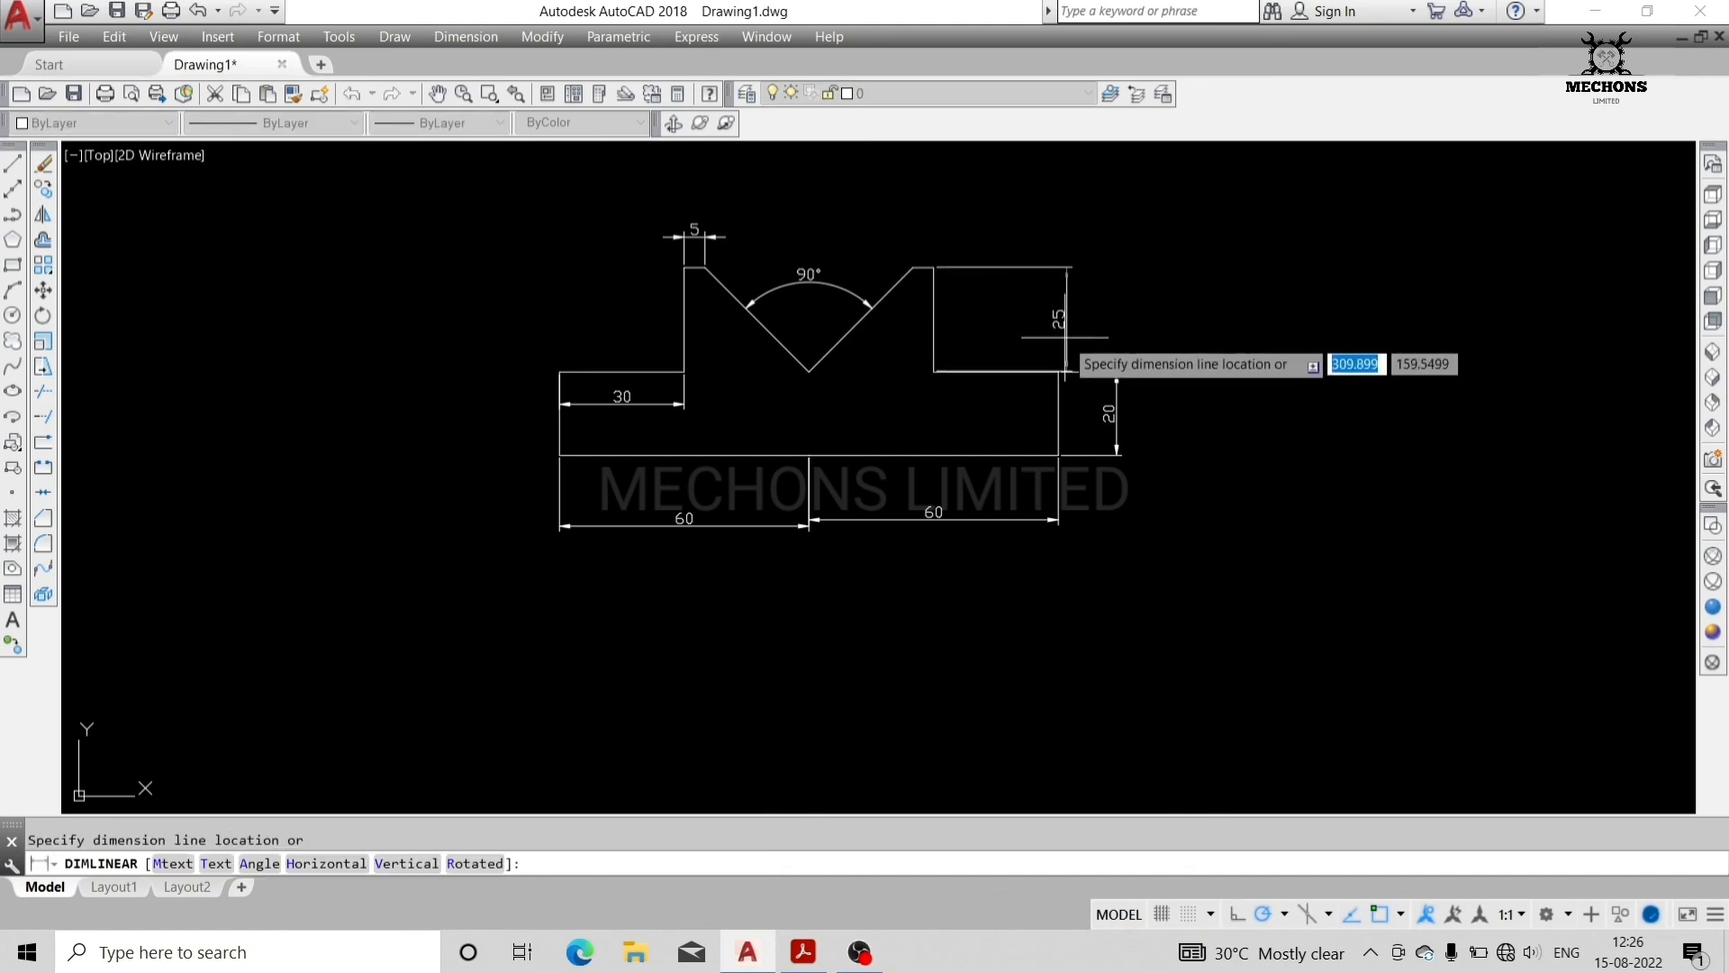
{"action": "left_click", "coordinate": [1063, 338]}
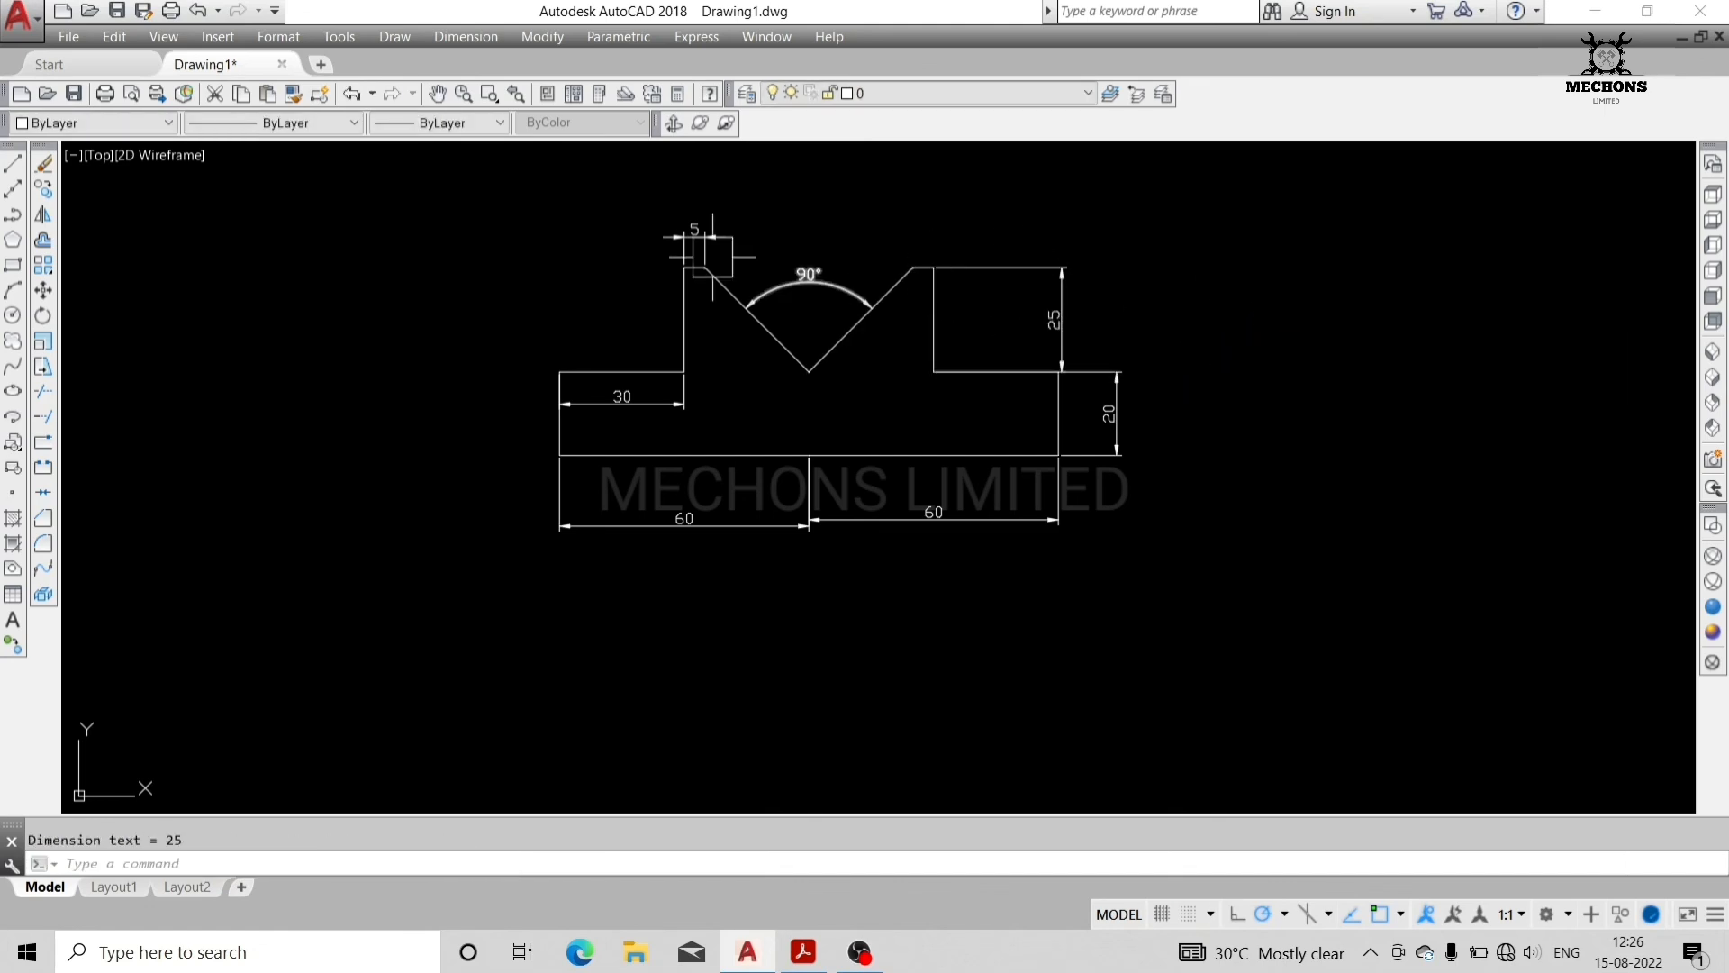